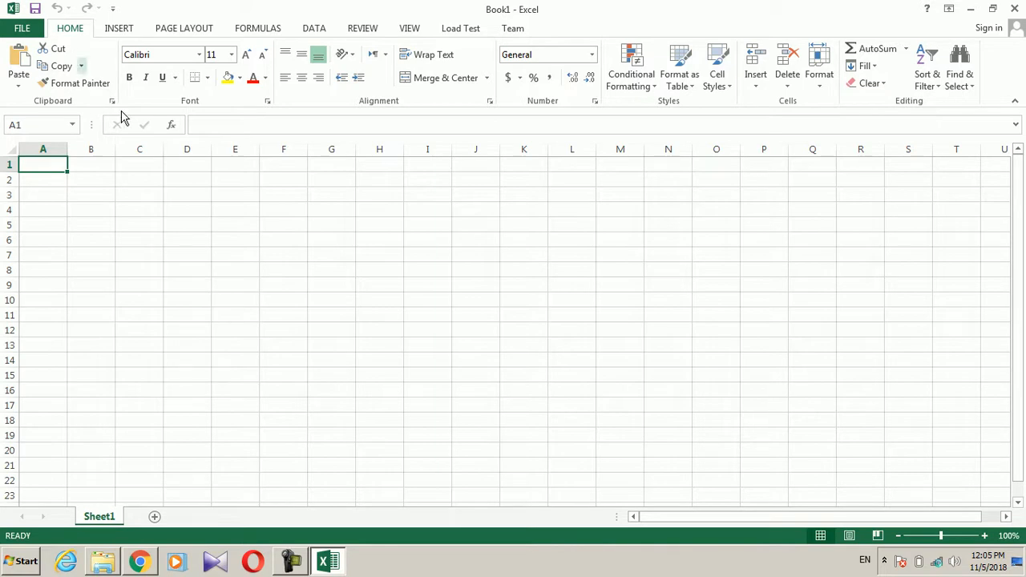
Step: Enter the column headers "Name" in A2 and "Subject" in B2
left_click(179, 221)
left_click(62, 176)
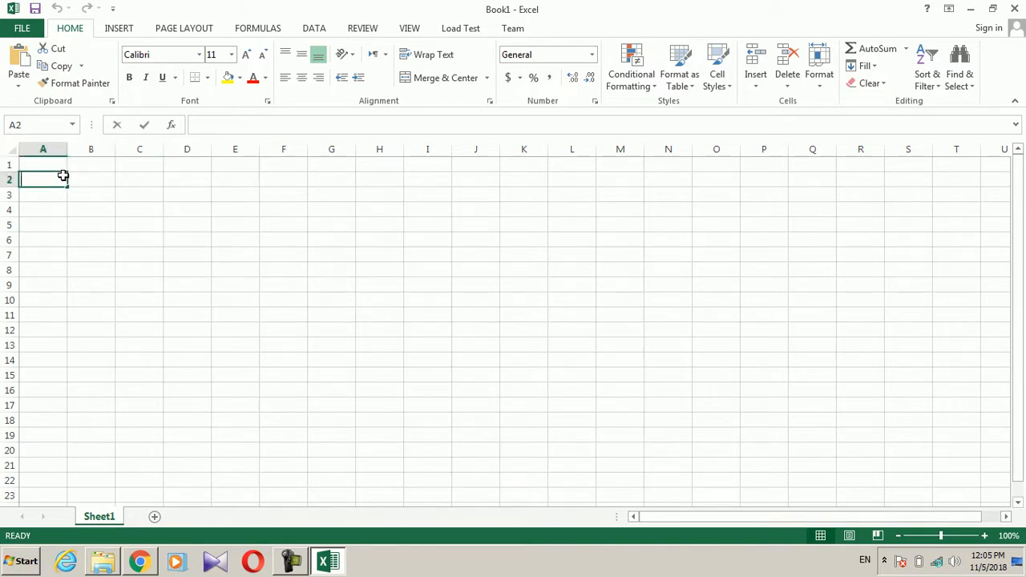
type("Name")
key("Tab")
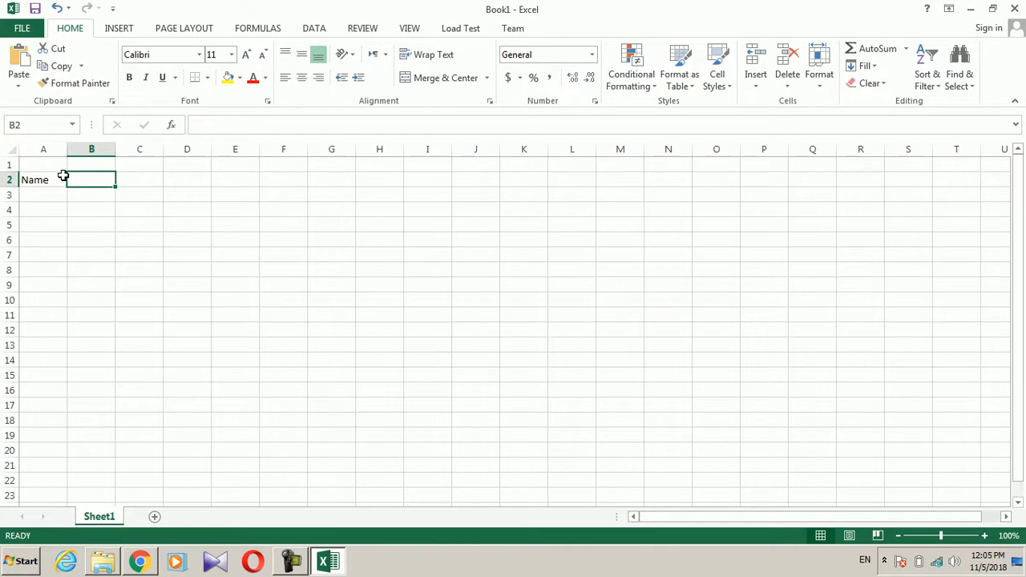
type("Subjec")
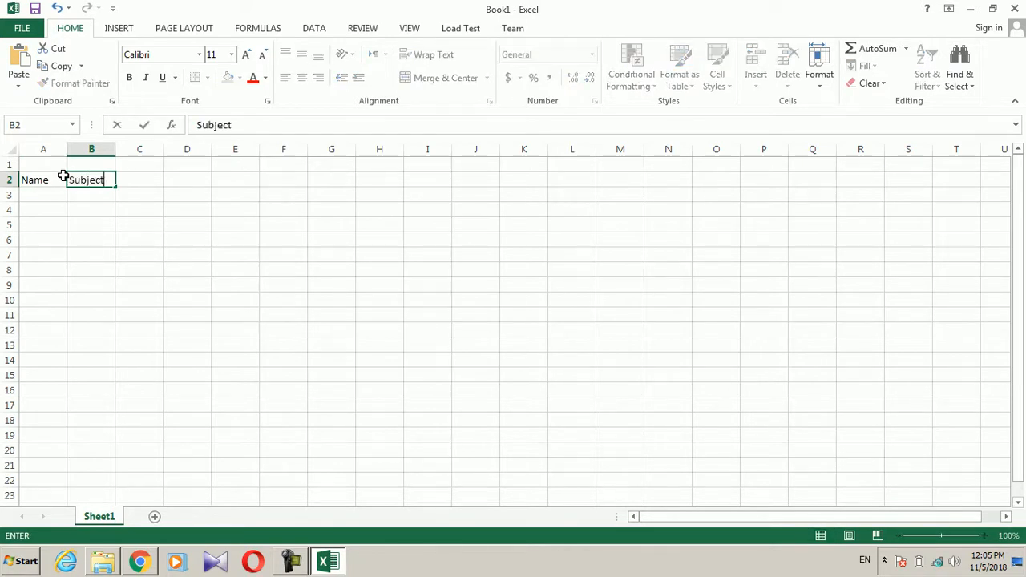
type("t")
key("Tab")
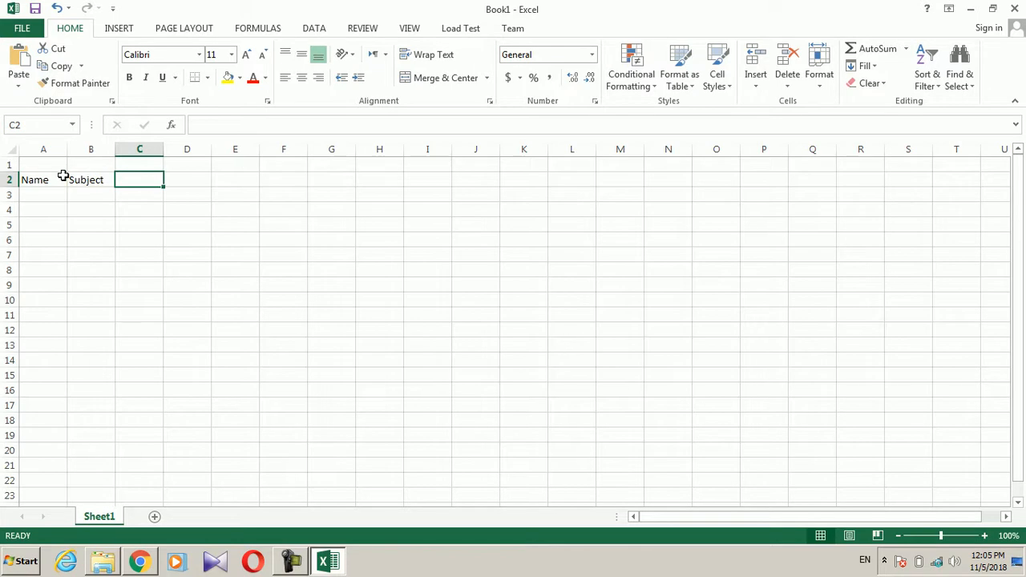
Step: Replace the header in B2 with "Product" and enter "Price" as the header in C2
key("BackSpace")
left_click(73, 180)
type("Proid")
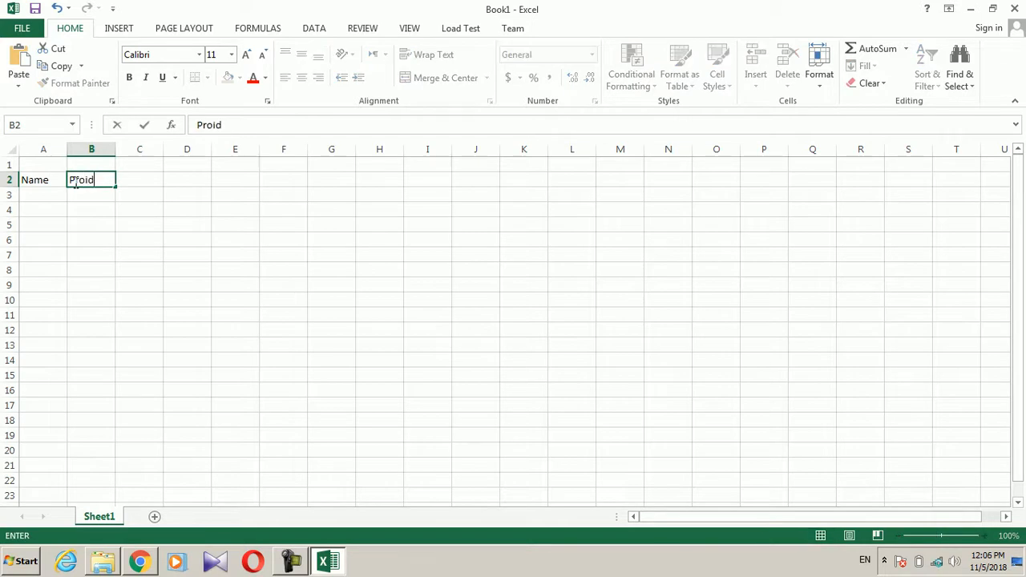
type("ud")
key("BackSpace")
type("duc")
key("Tab")
type("PRice")
key("Tab")
Step: Add the column headers "Bouns" in D2 and "Total" in E2
type("Total")
key("BackSpace")
key("BackSpace")
key("BackSpace")
type("Bounus")
key("BackSpace")
key("BackSpace")
key("Tab")
type("Tto")
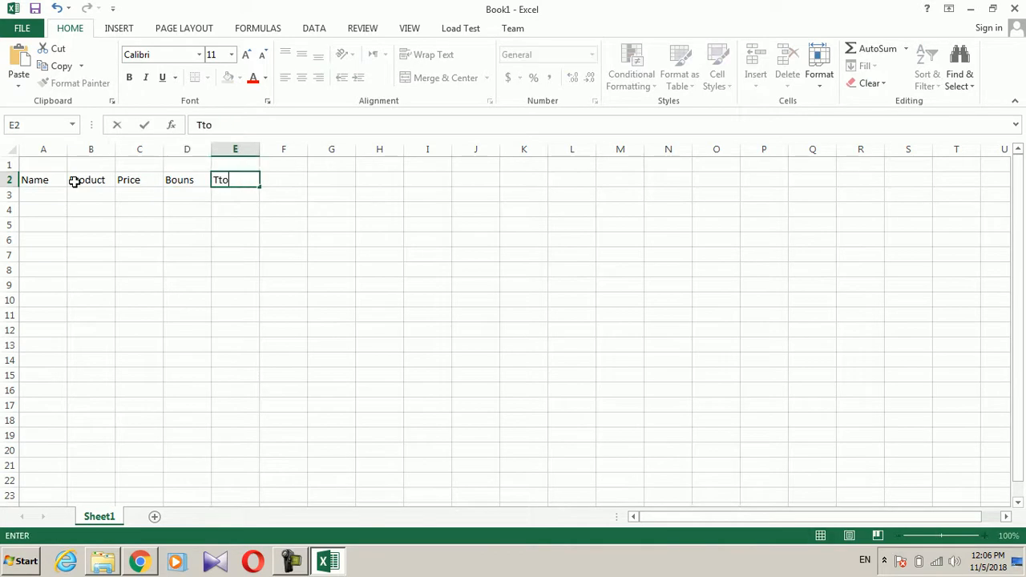
type("tal")
left_click(120, 206)
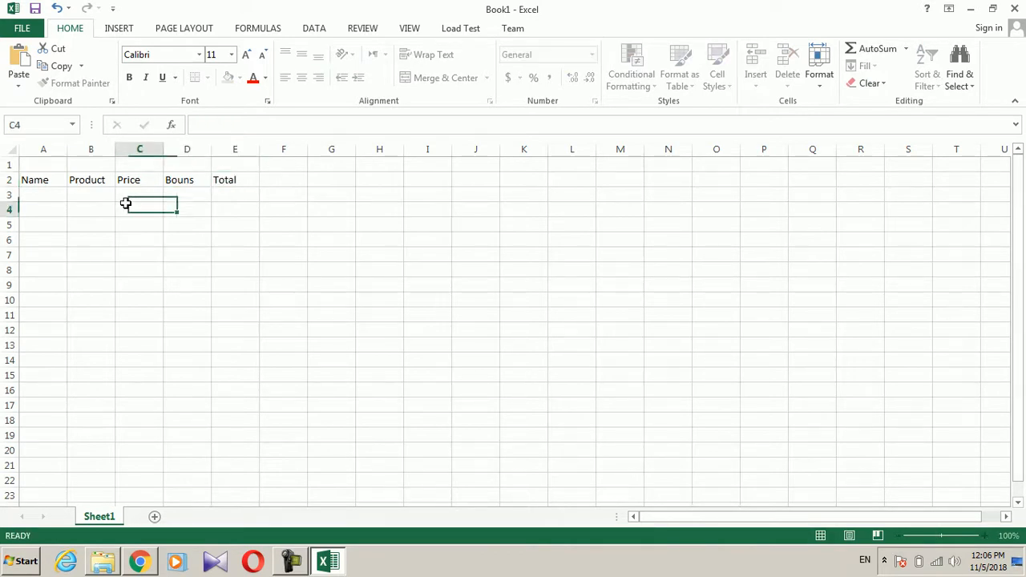
Step: Enter the first two people's names under the Name header in A3 and A4
left_click(40, 198)
type("Ali")
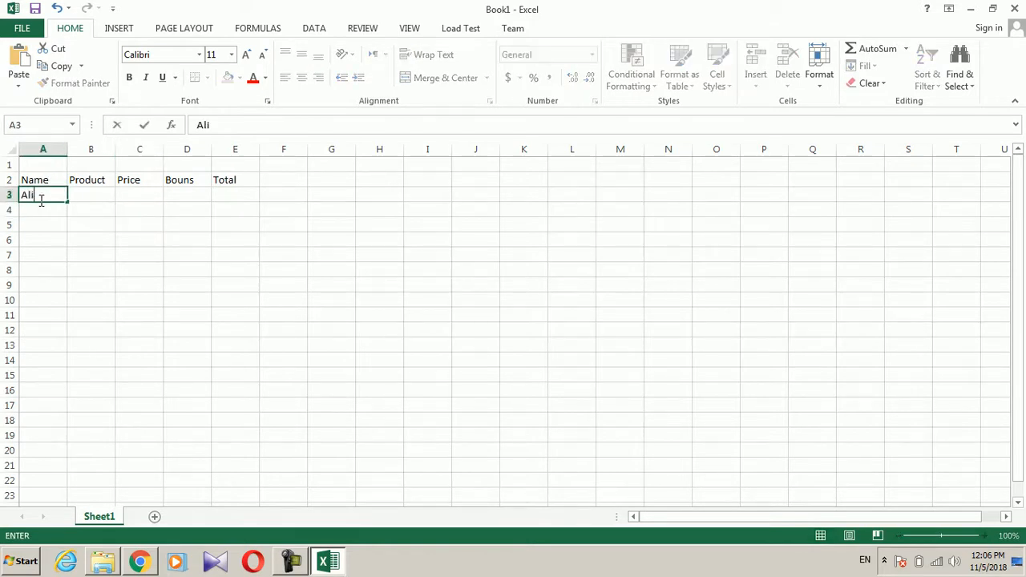
key("Tab")
left_click(40, 209)
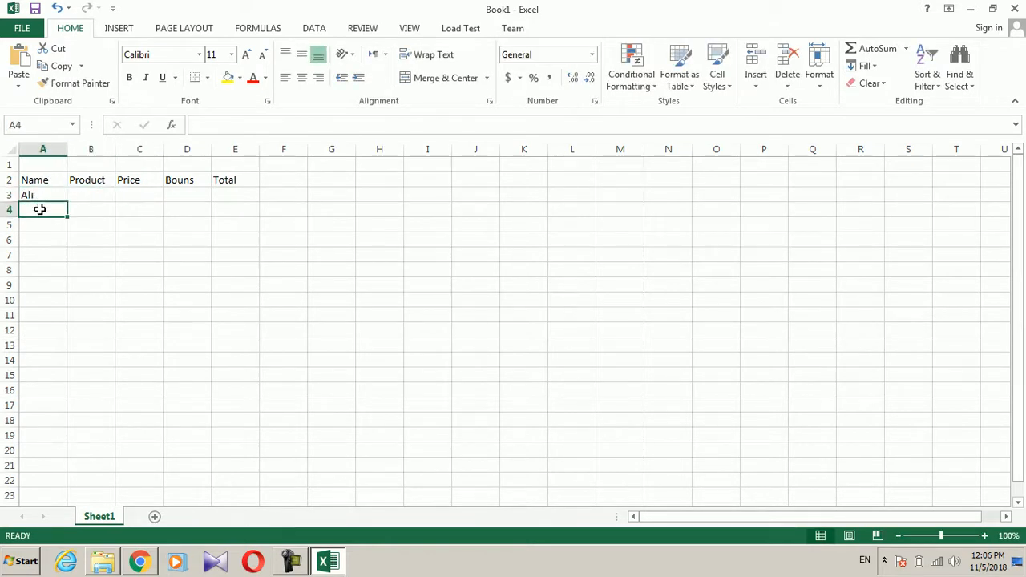
type("KHan")
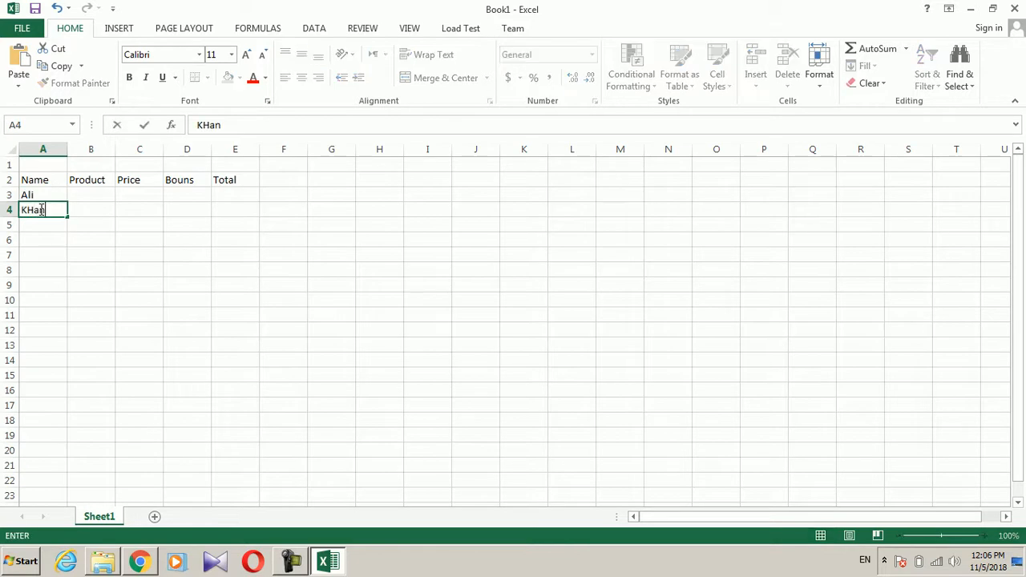
key("BackSpace")
key("BackSpace")
key("BackSpace")
type("han")
key("Tab")
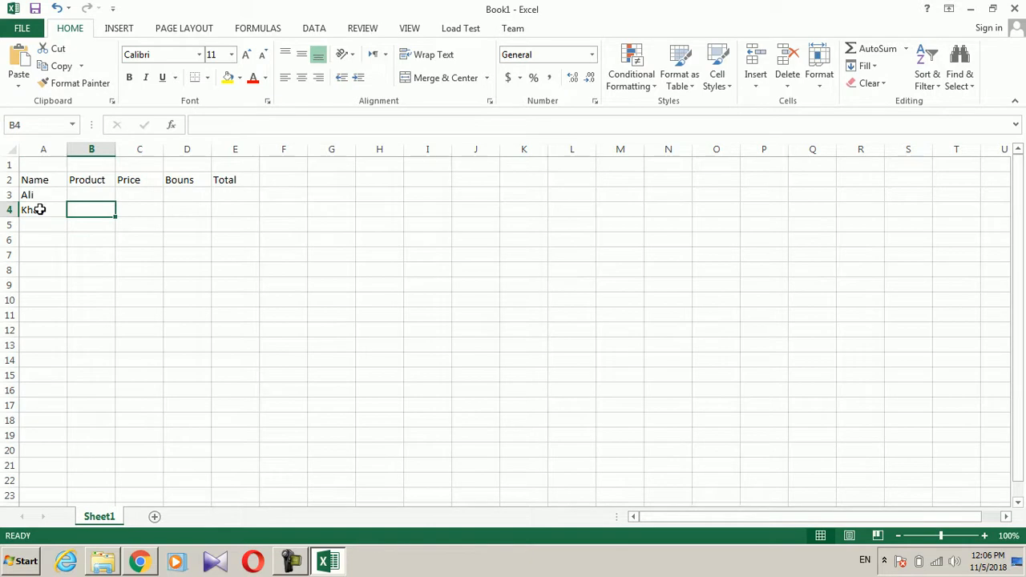
Step: Fill row 4 with "computer" in B4, 50000 in C4 and 200 in D4
type("computer")
key("Tab")
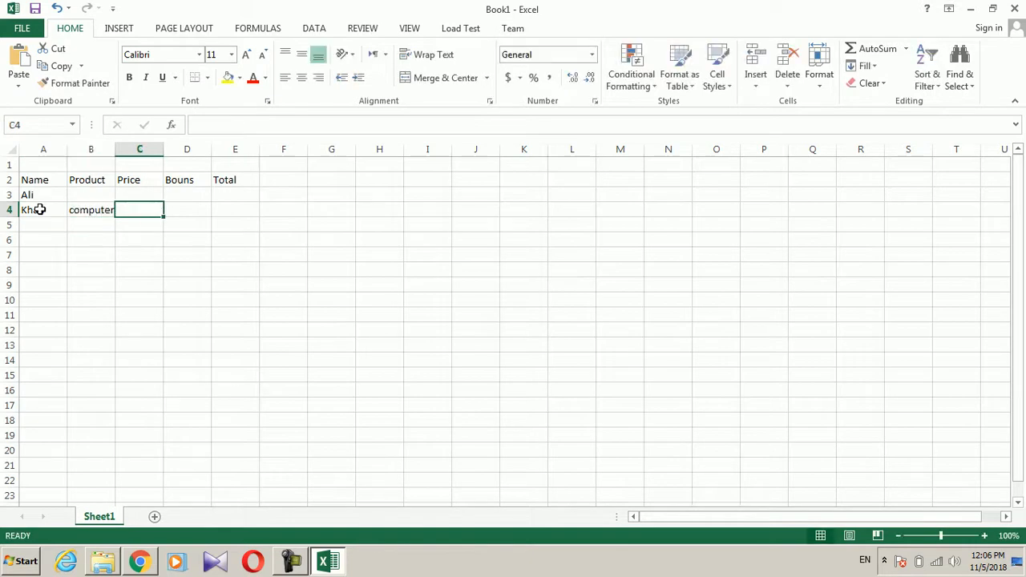
type("50000")
key("Tab")
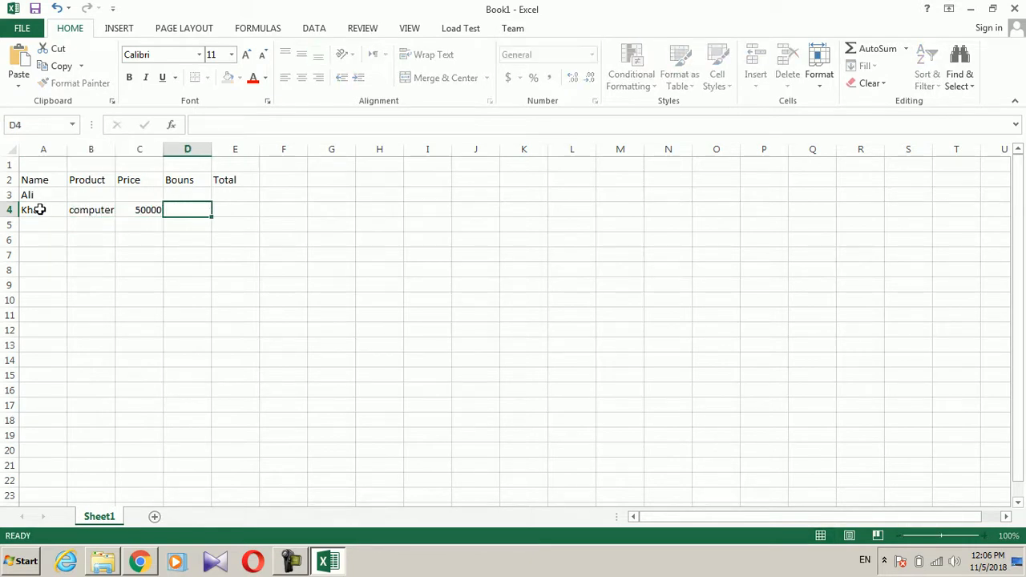
type("200")
key("Up")
Step: Change the header in B2 to "Job" and enter "Doctor" in B3
key("Left")
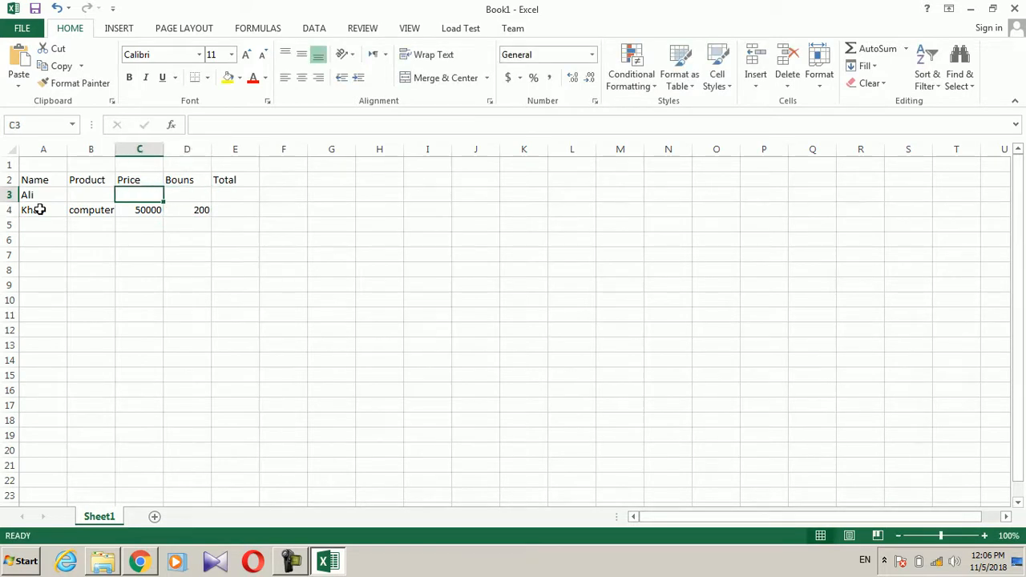
key("Left")
key("Up")
type("Job")
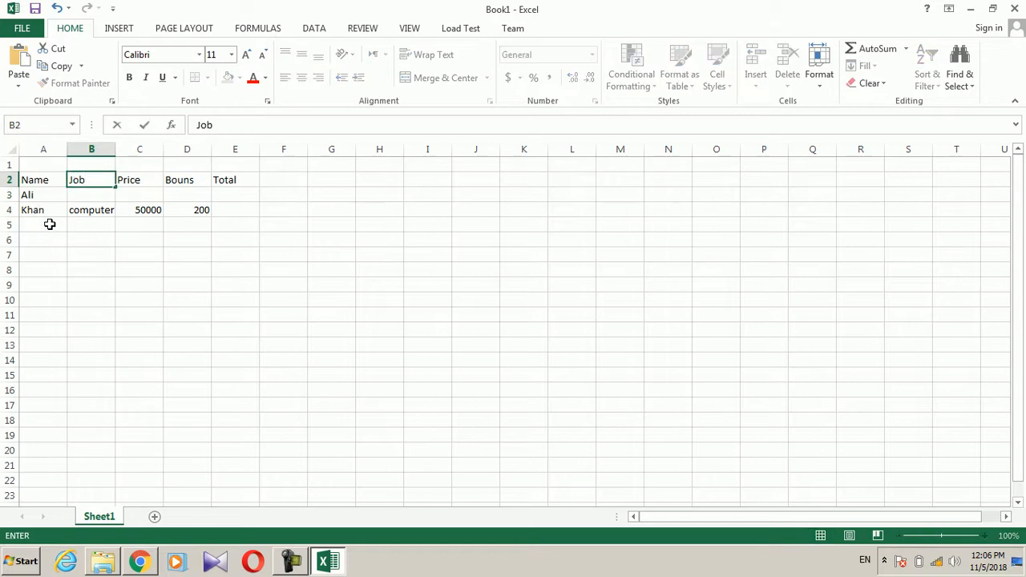
key("Return")
type("Doc")
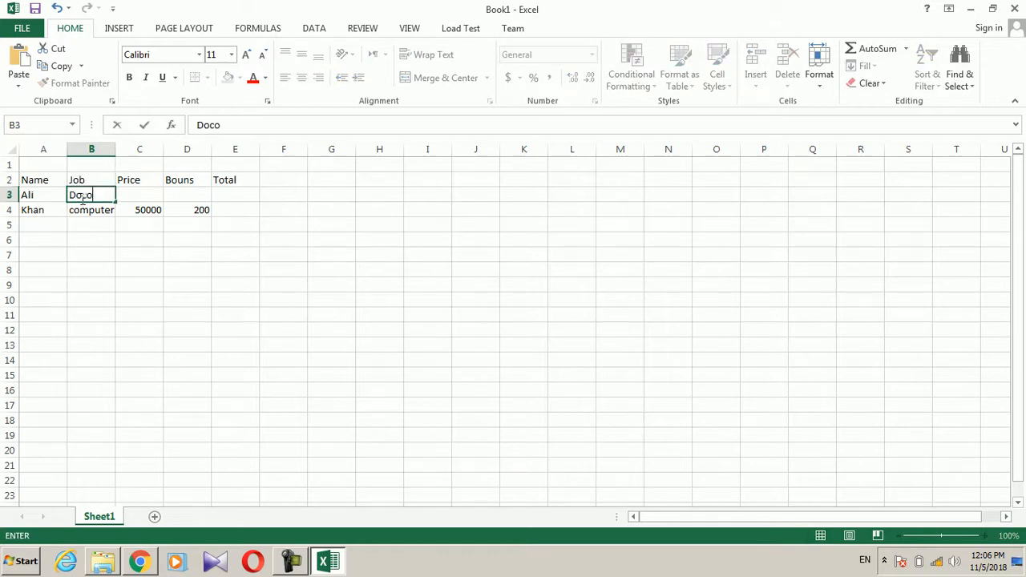
type("tor")
left_click(140, 193)
Step: Change the header in C2 to "Salary" and the job in B4 to "Eng"
left_click(141, 179)
type("Sala")
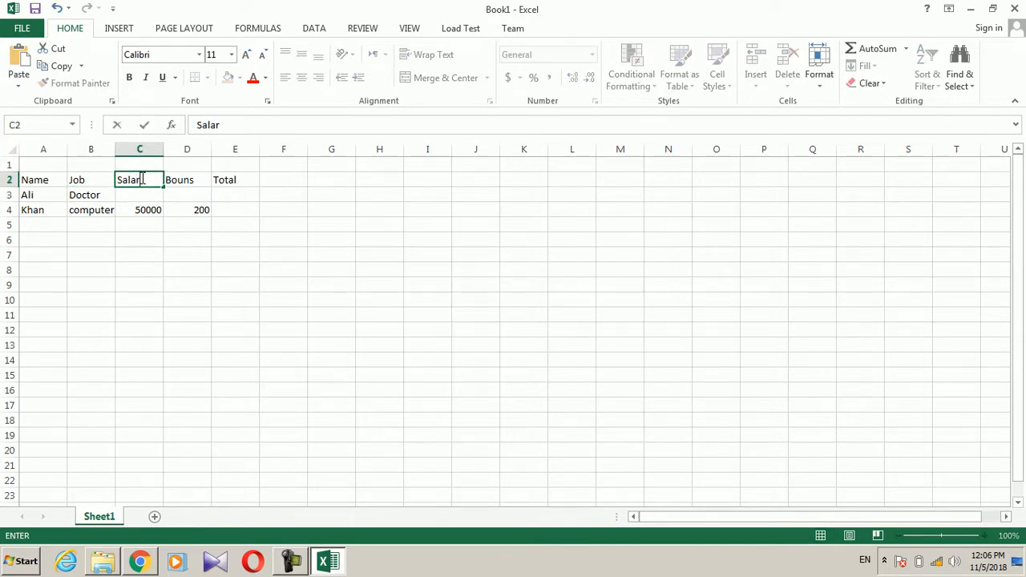
left_click(179, 206)
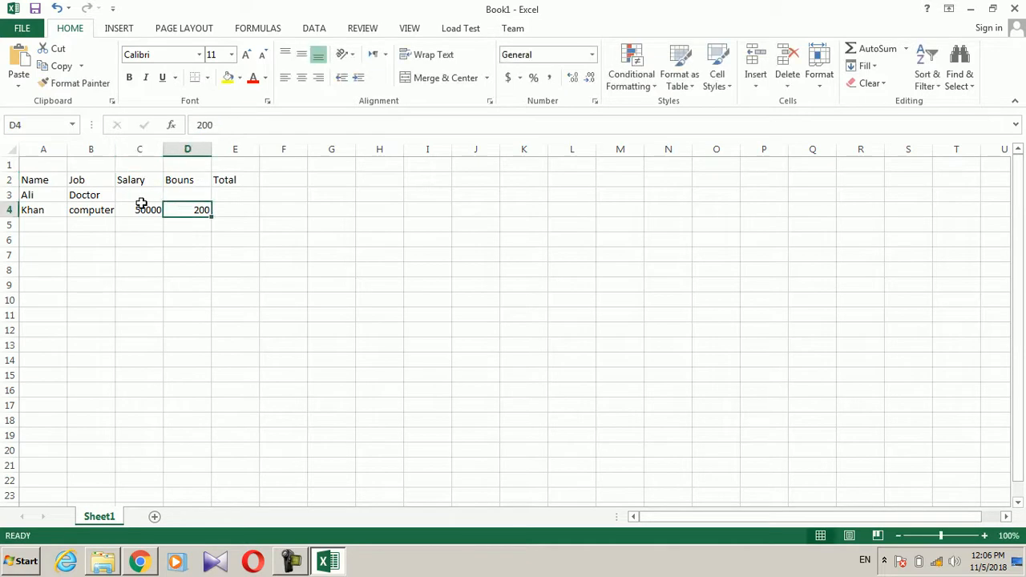
left_click(102, 218)
left_click(101, 210)
type("Eng")
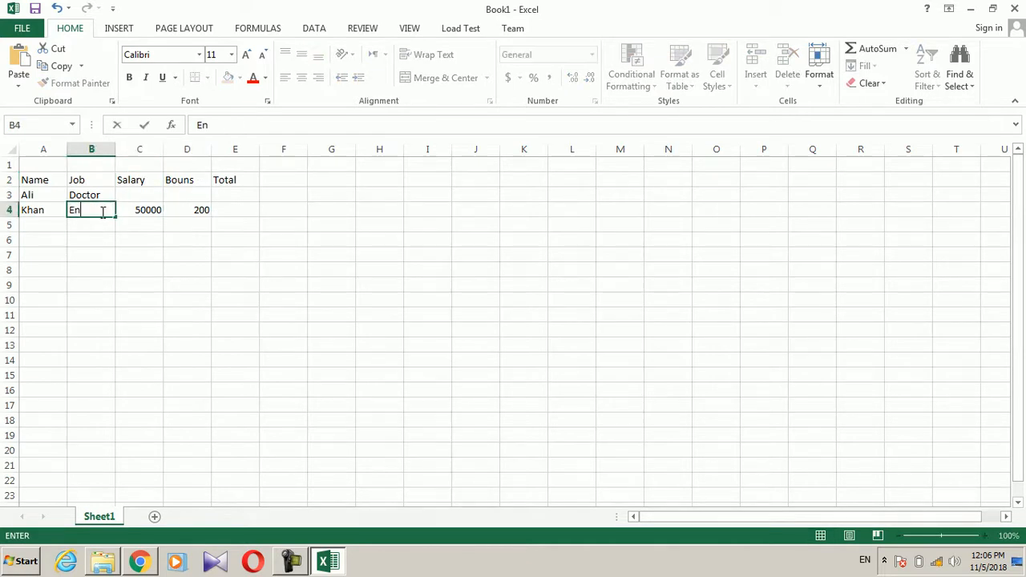
left_click(88, 222)
Step: Enter a salary of 20000 in C3 and a bonus of 500 in D3
left_click(151, 191)
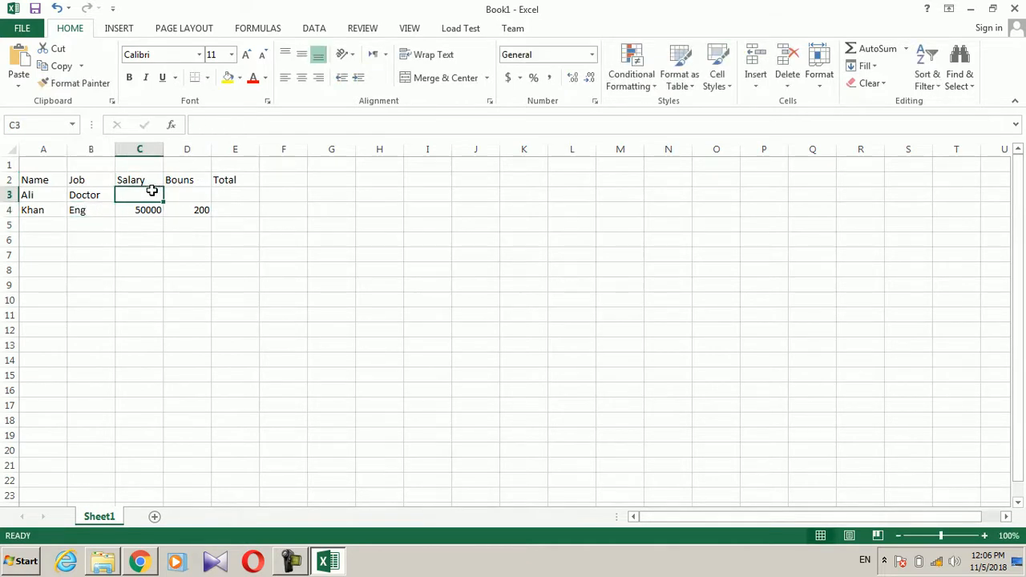
type("20000")
left_click(186, 195)
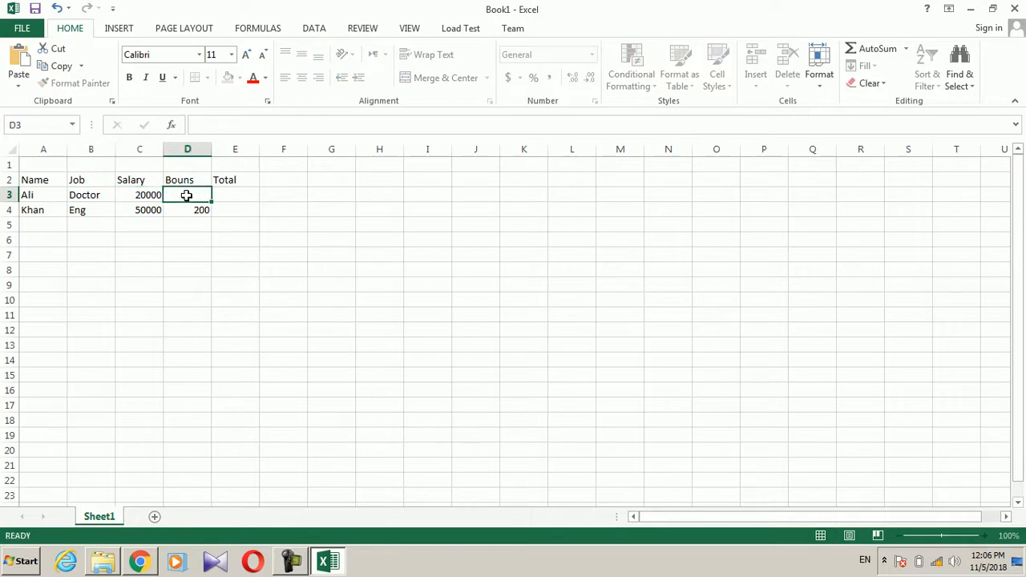
type("500")
key("Tab")
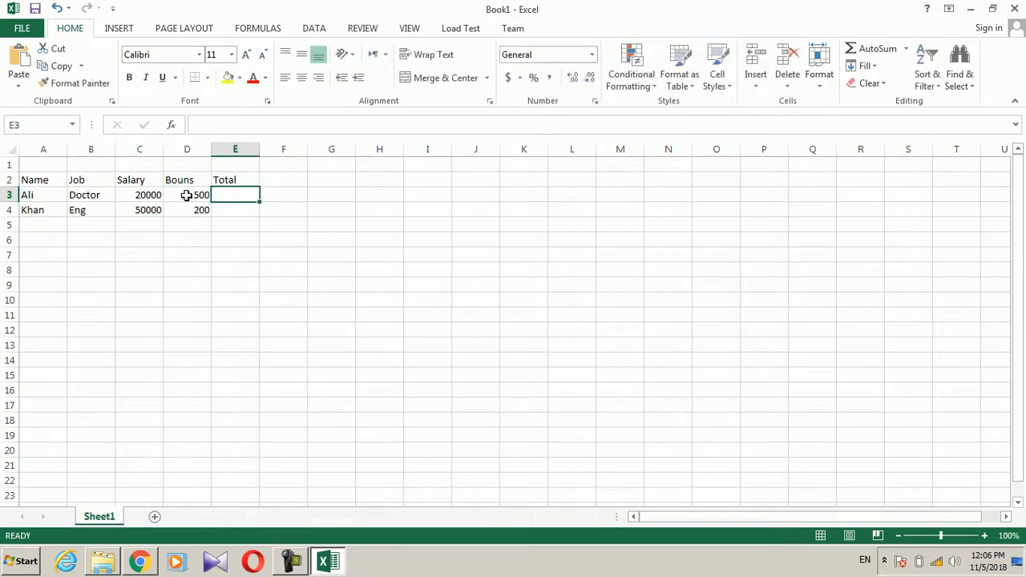
Step: Add three more people's names to the Name column in A5, A6 and A7
left_click(36, 226)
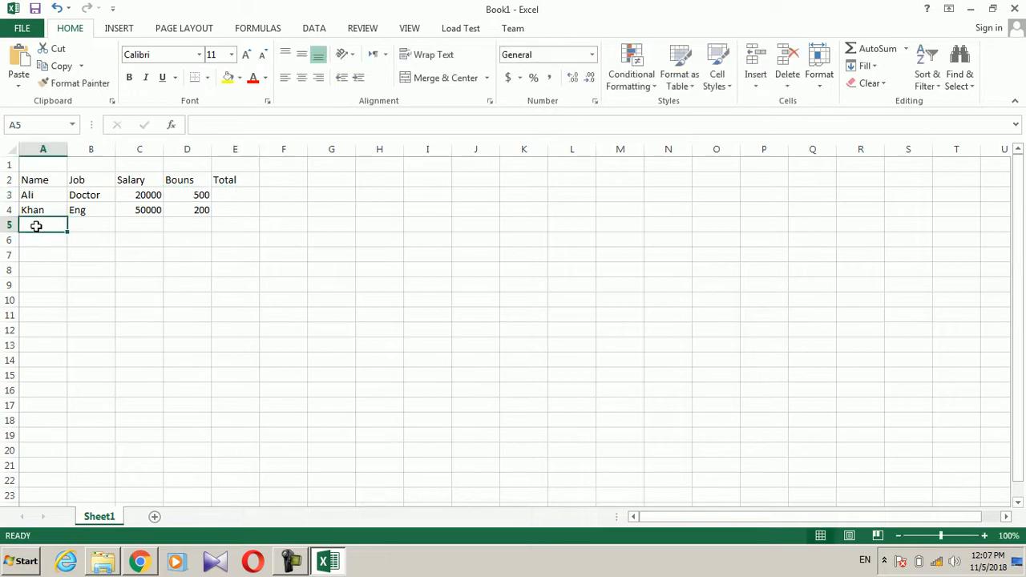
type("Wasim")
left_click(36, 238)
type("Khalid")
left_click(35, 254)
type("Zame")
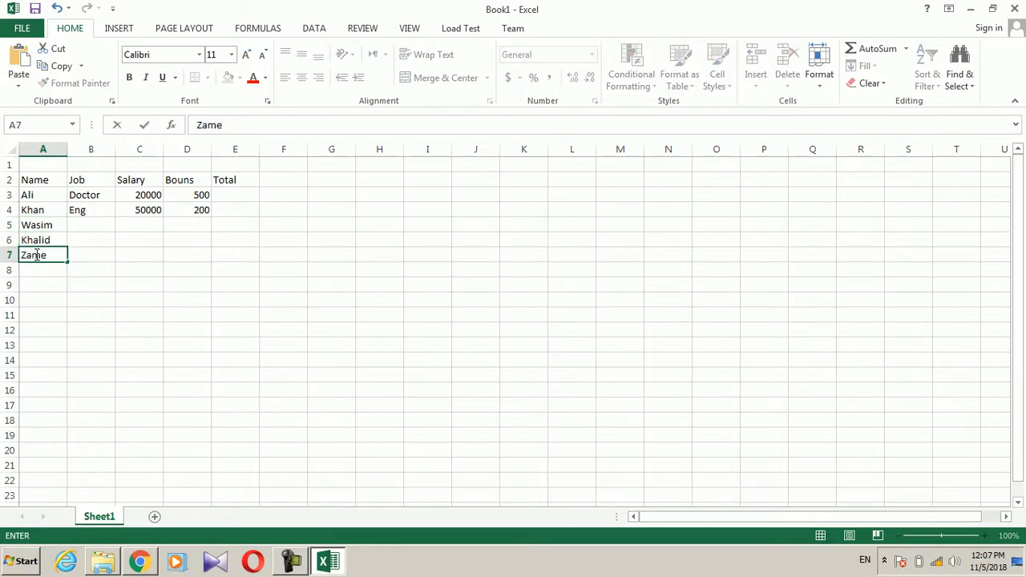
type("er")
Step: Enter the jobs "Doctor" in B5 and "Teacher" in B6 and B7
left_click(107, 224)
type("Doctor")
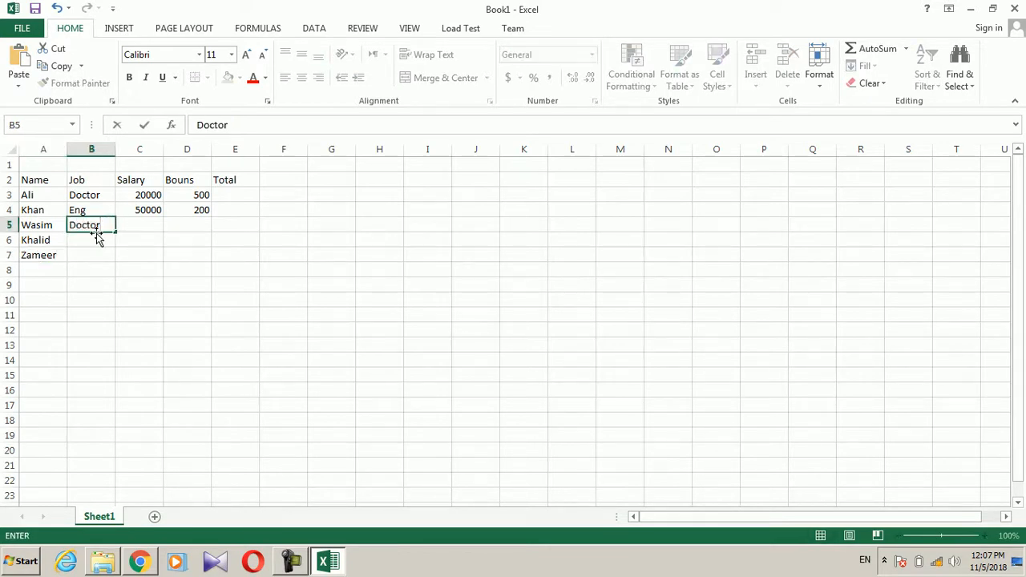
left_click(95, 238)
type("Teacher")
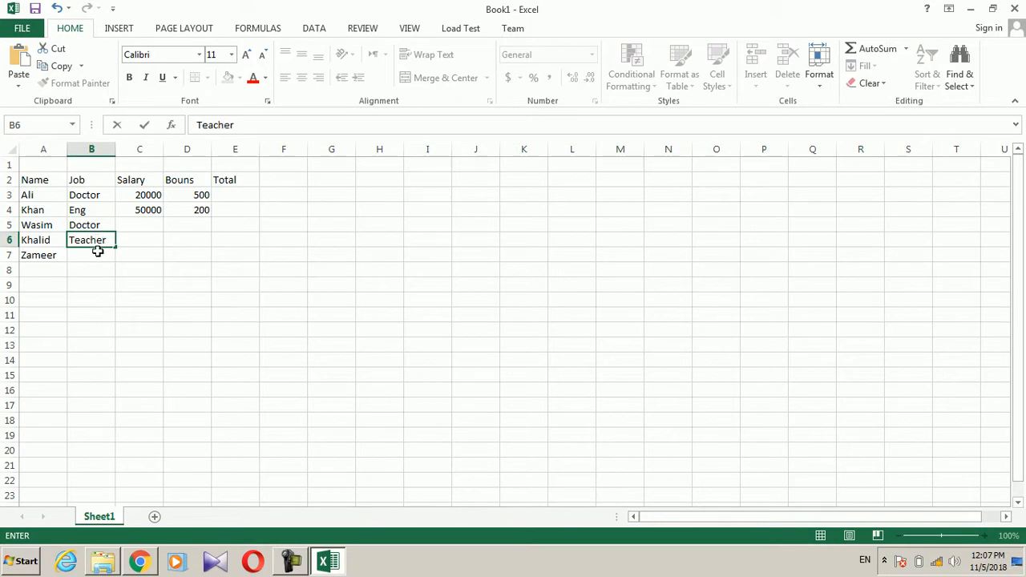
left_click(97, 251)
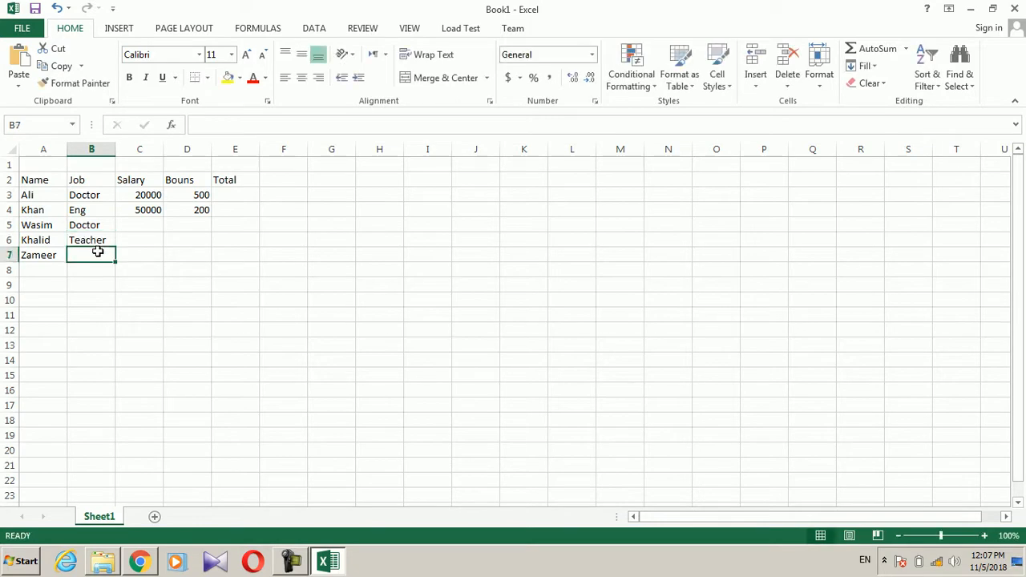
type("Teacher")
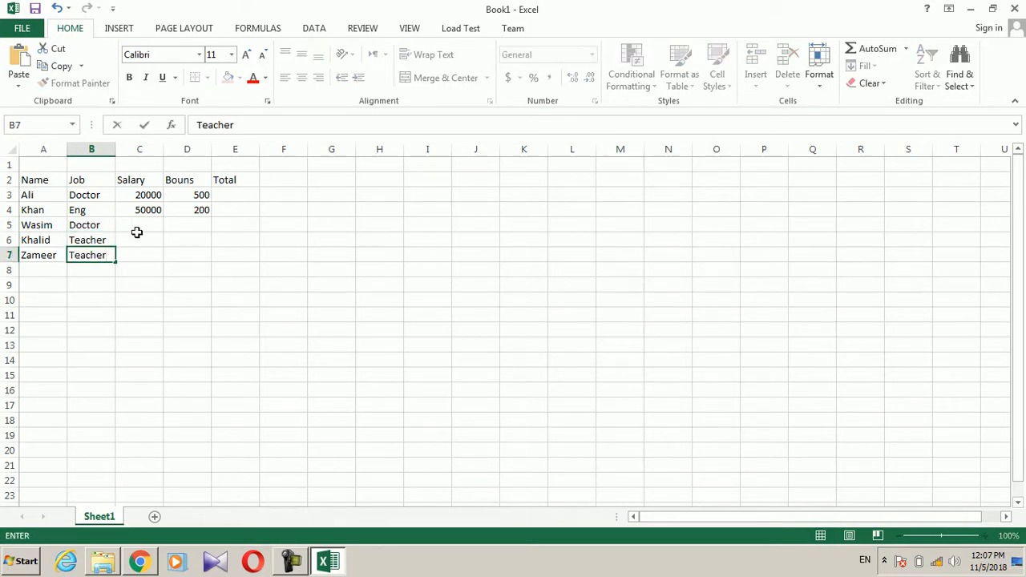
Step: Enter the salaries 60006, 20000 and 40000 in C5, C6 and C7
left_click(144, 229)
type("60")
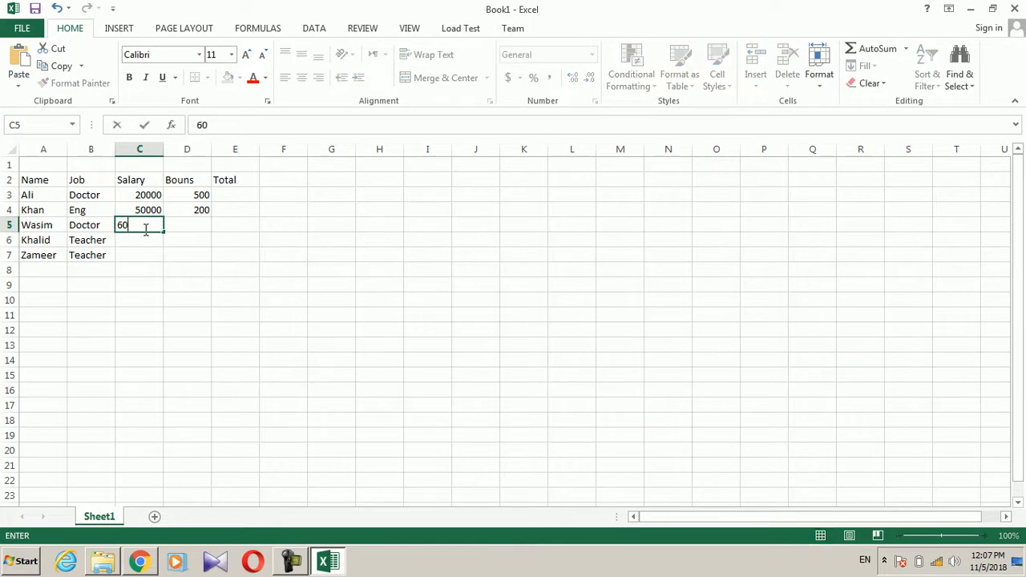
type("006")
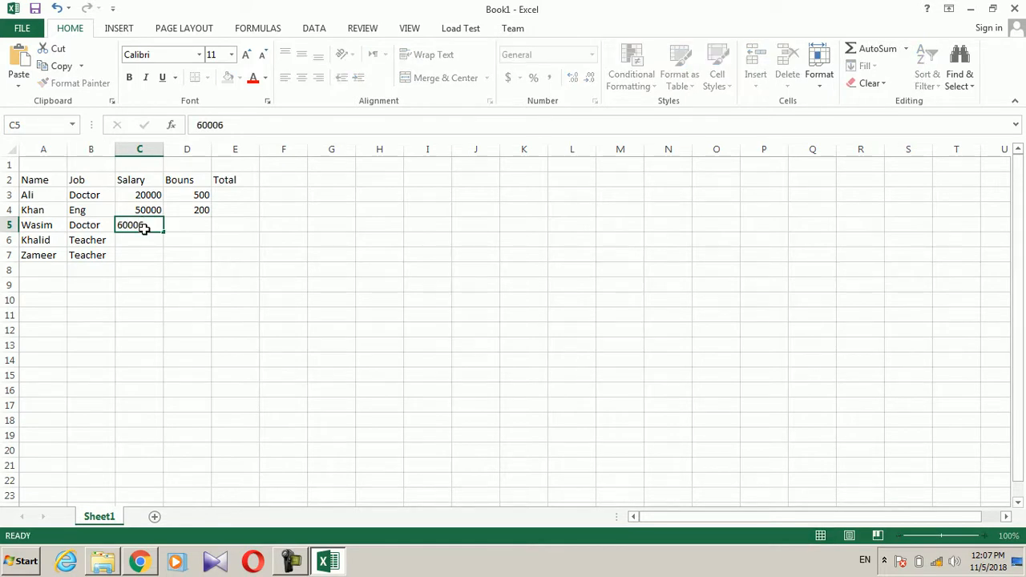
key("Left")
key("Down")
key("Right")
type("2000")
key("Return")
type("40000")
key("Up")
Step: Enter the bonuses 5000, 40020 and 200 in D5, D6 and D7
key("Right")
key("Right")
key("Up")
key("Left")
type("500")
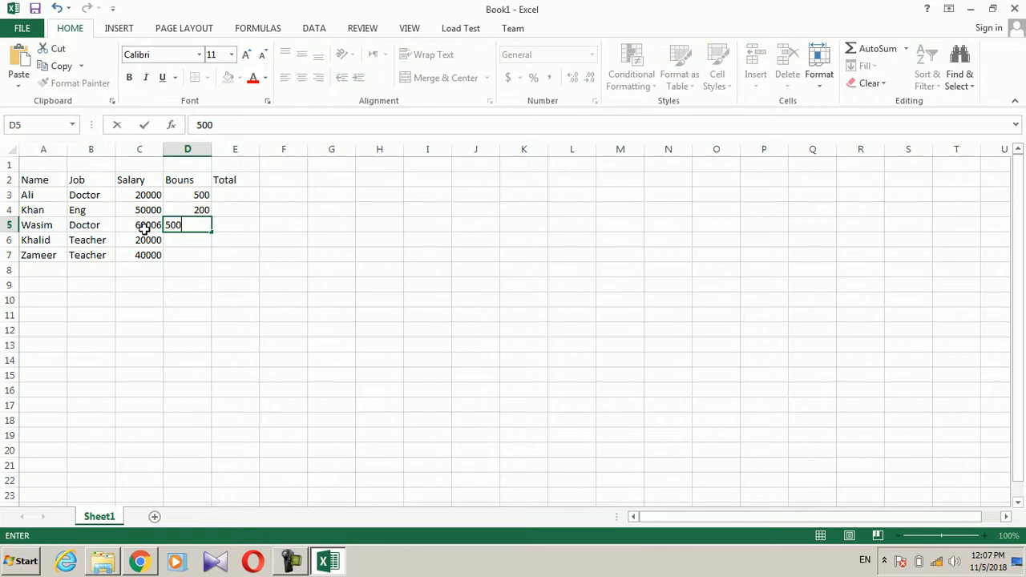
key("Return")
type("400")
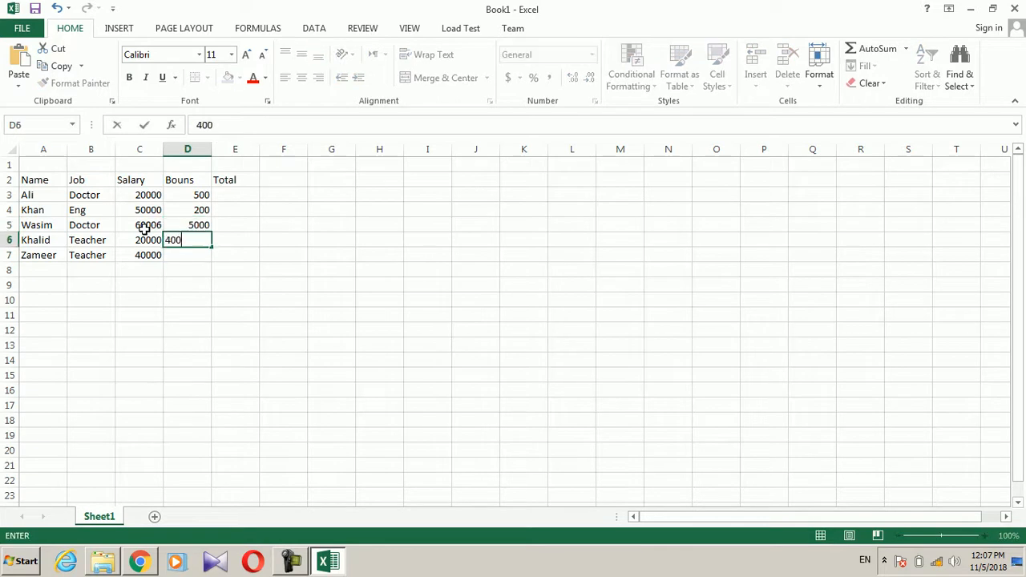
type("\\2\\")
key("BackSpace")
key("BackSpace")
key("BackSpace")
type("2")
key("Return")
type("200")
key("Up")
key("Up")
key("Up")
key("Up")
key("Right")
key("Left")
key("Right")
key("Right")
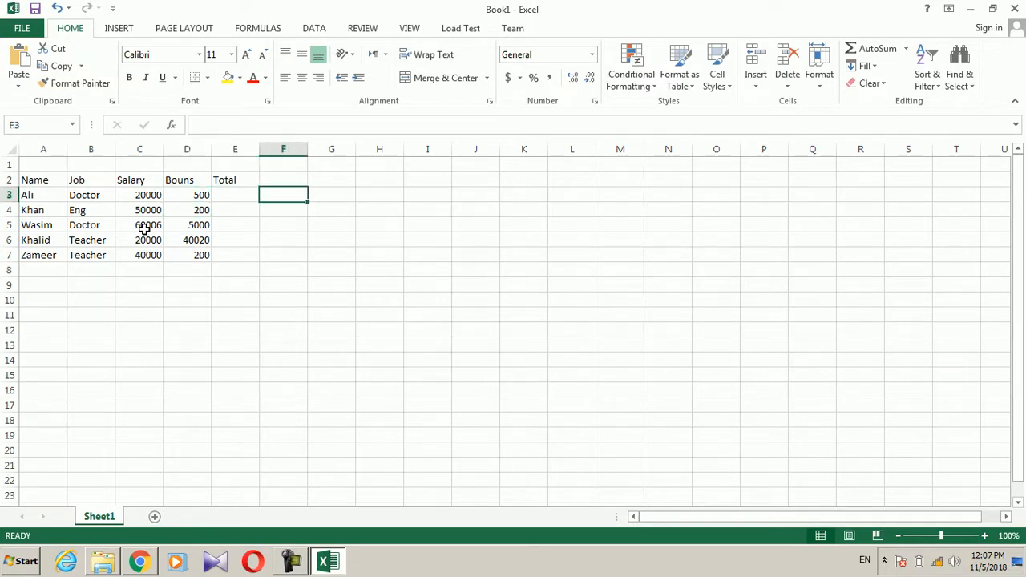
Step: Total the salaries in C8 with the formula =SUM(C3:C7)
key("Left")
key("Left")
key("Left")
key("Down")
key("Down")
key("Down")
key("Down")
key("Down")
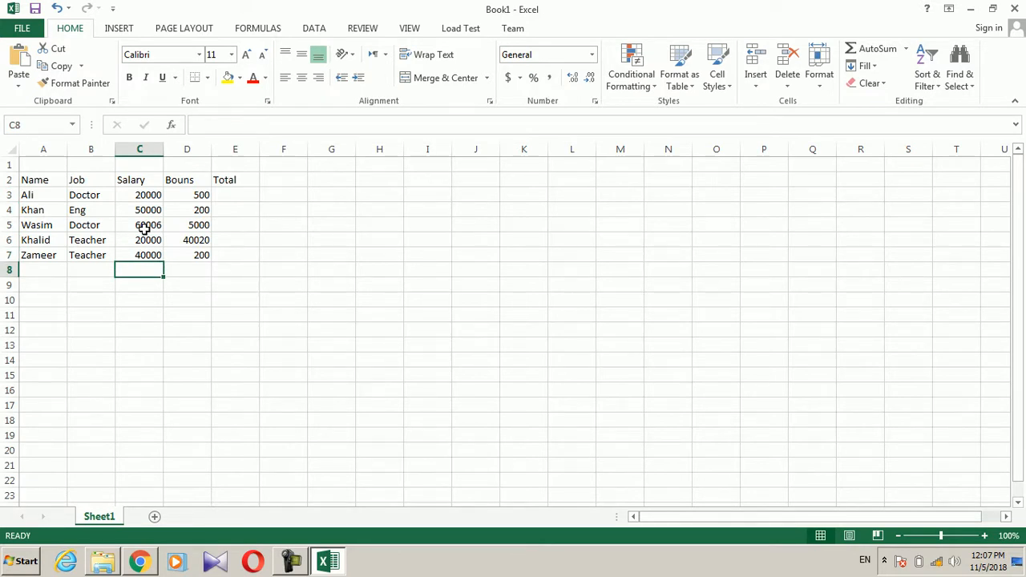
type("=SUM()")
key("Return")
key("Return")
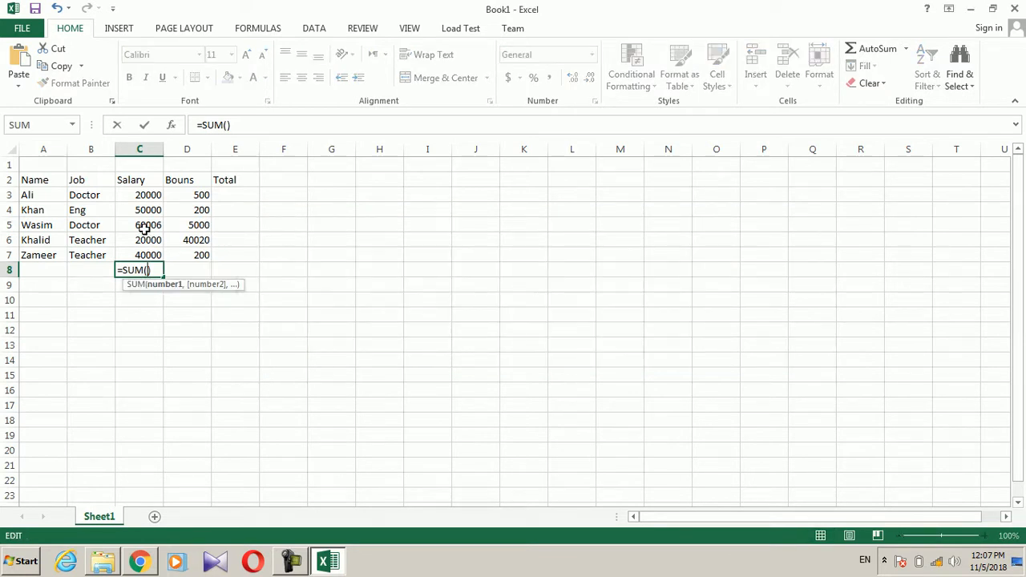
key("Return")
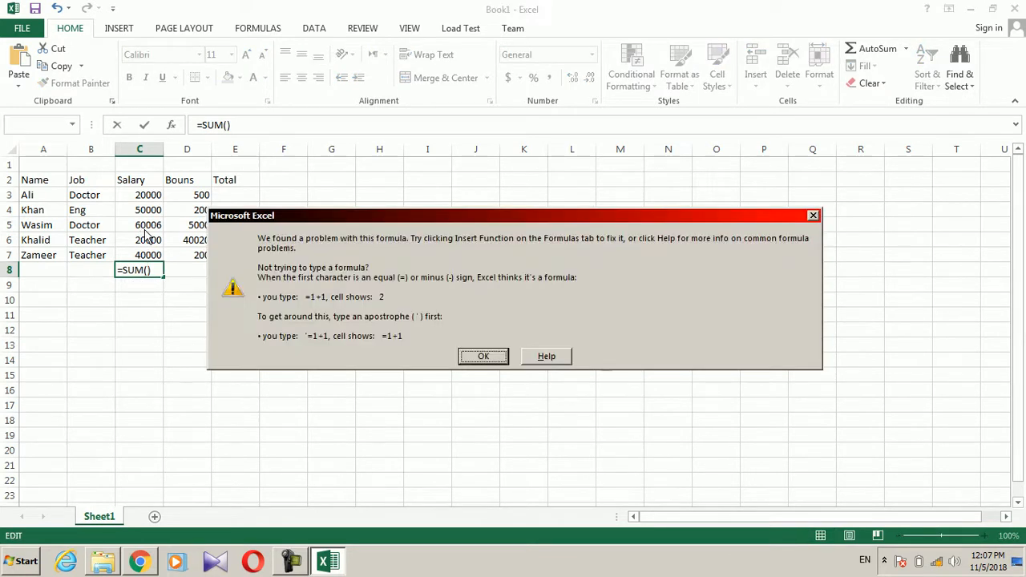
key("Return")
left_click_drag(144, 196, 142, 257)
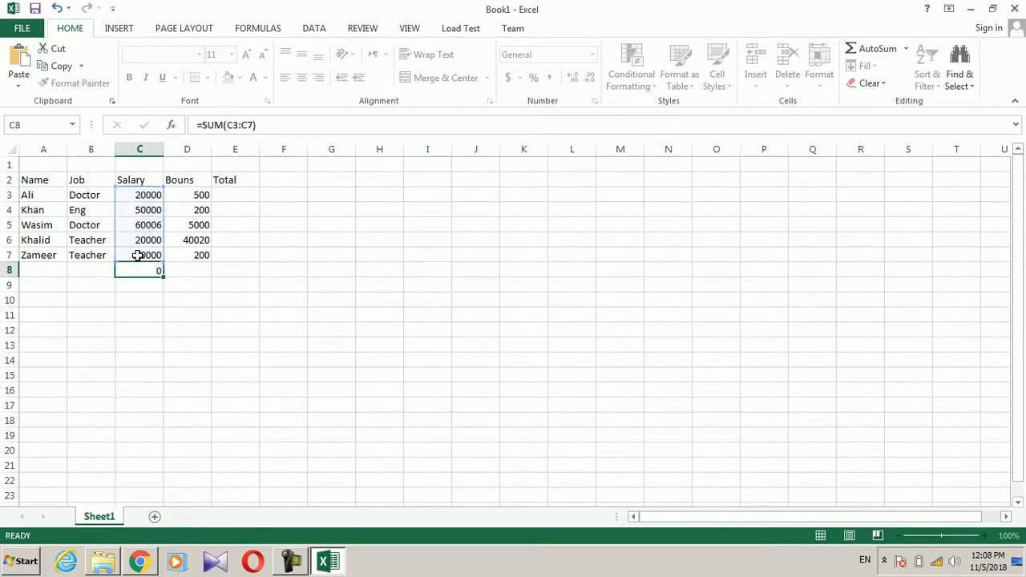
key("Return")
Step: Total the bonuses in D8 by summing the values above it in D3:D7
key("Up")
key("Right")
key("alt+=")
key("Return")
Step: Calculate the first person's total in E3 by adding salary and bonus with the formula =C3+D3
key("Up")
key("Right")
key("Up")
key("Up")
key("Up")
key("Up")
key("Down")
key("Down")
key("Up")
key("Up")
key("Up")
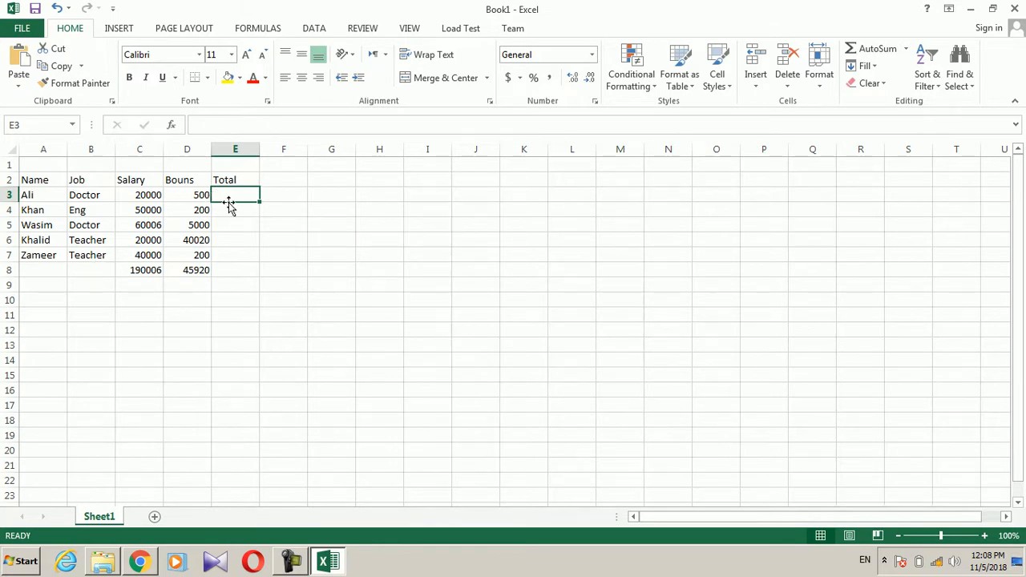
type("=")
left_click_drag(149, 195, 170, 194)
key("BackSpace")
key("BackSpace")
key("BackSpace")
key("BackSpace")
key("BackSpace")
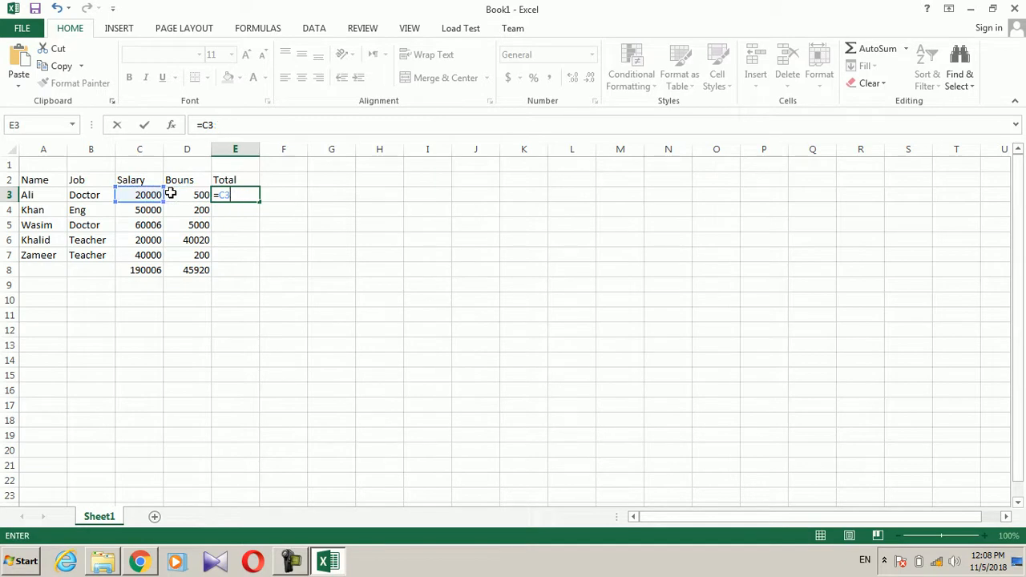
left_click(150, 197)
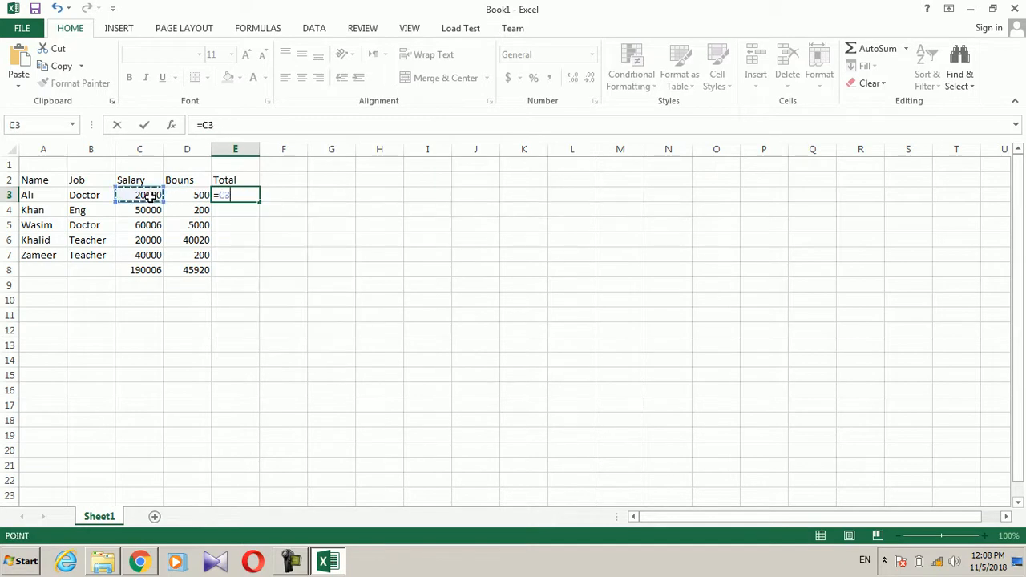
type("_")
key("BackSpace")
type("+")
left_click(185, 195)
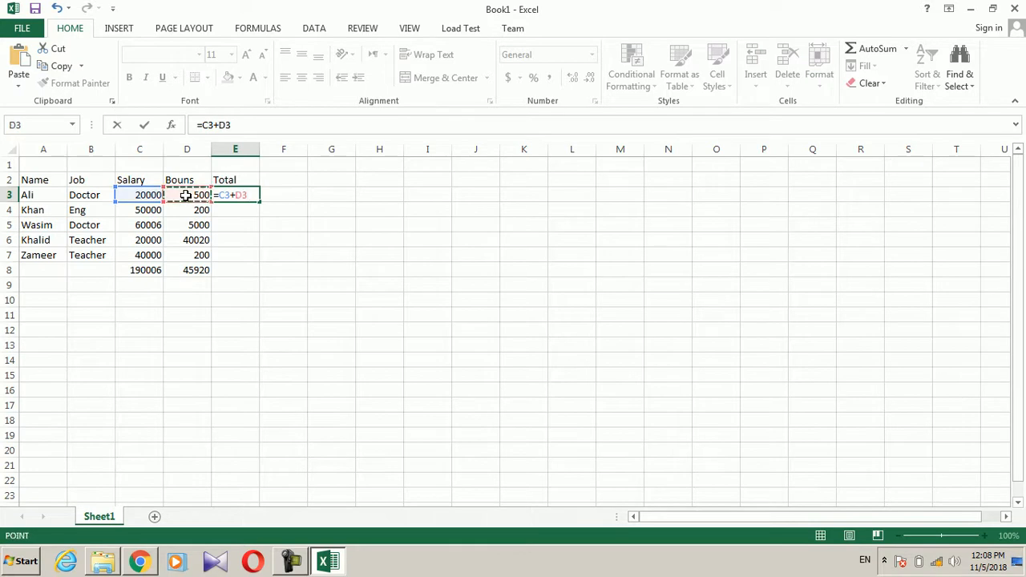
key("Return")
Step: Fill the E3 total formula down to E7 and sum E3:E7 in E8
key("Up")
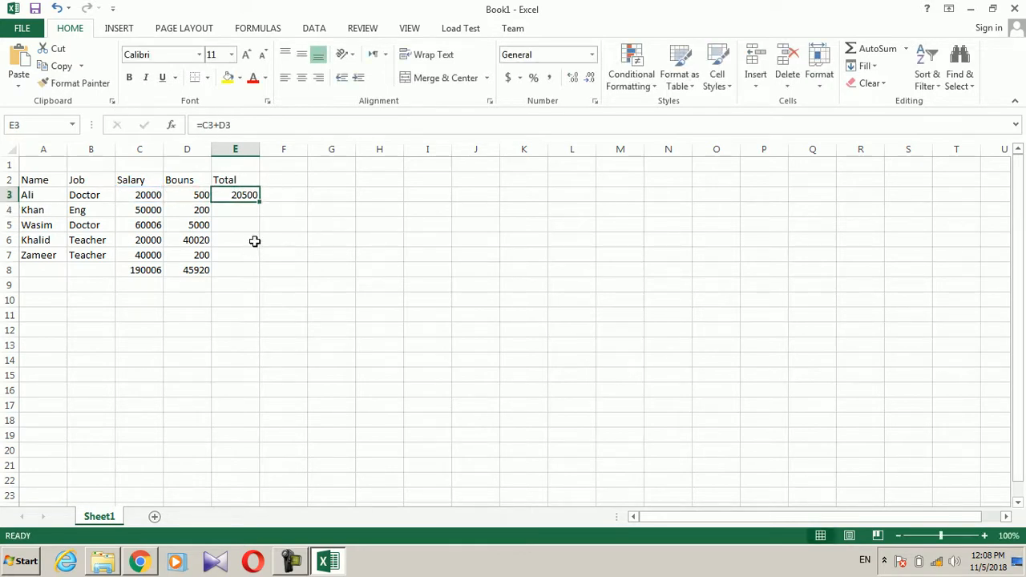
left_click_drag(260, 200, 250, 262)
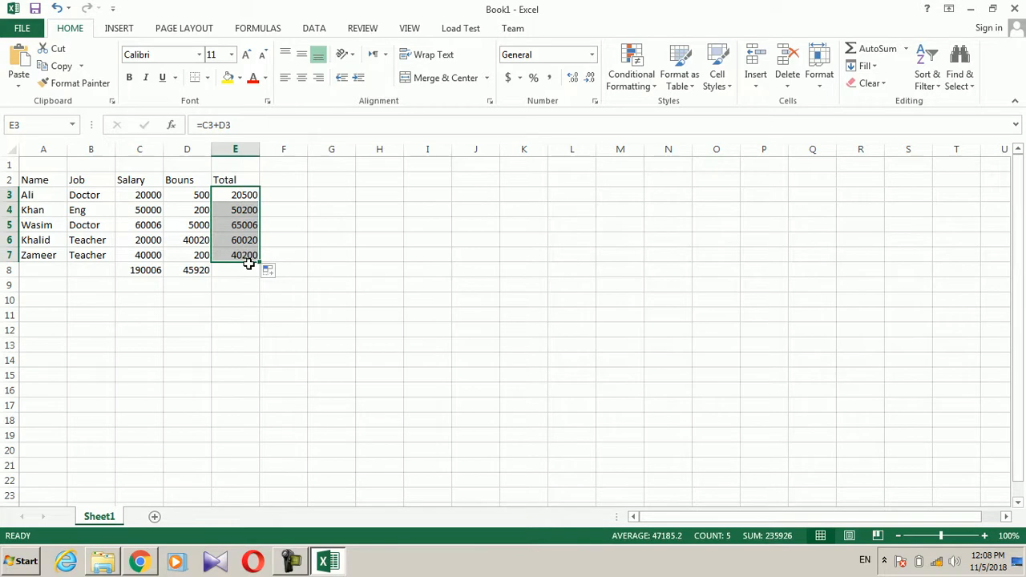
left_click(249, 270)
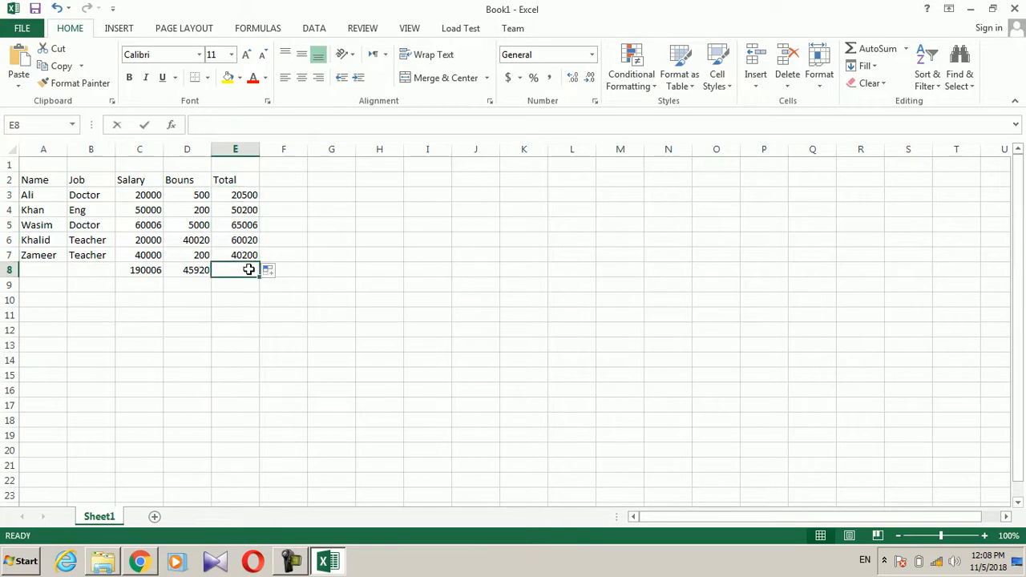
key("alt+equal")
key("ctrl+Return")
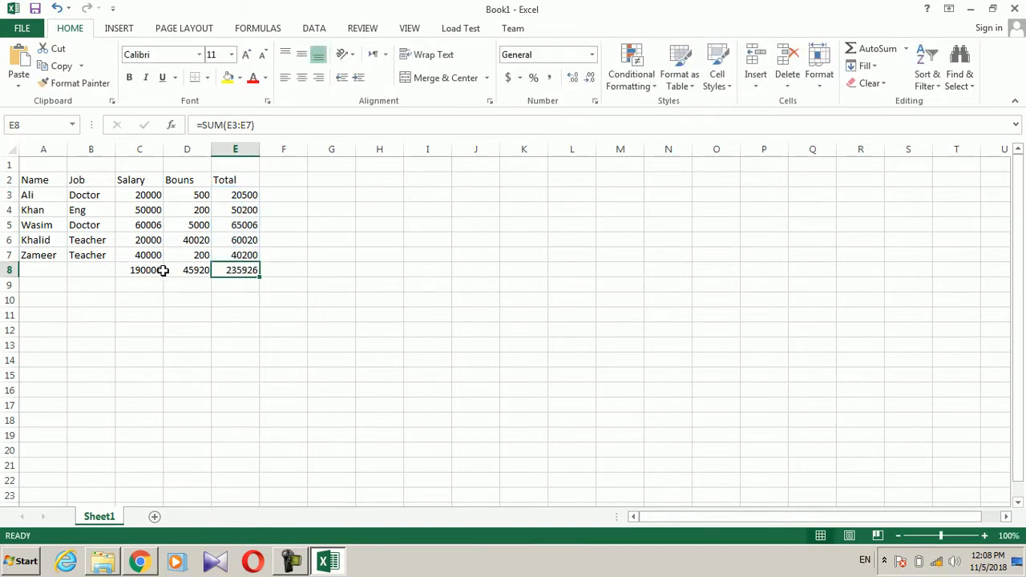
Step: Fill the header row A2:E2 with dark blue-gray and set its font to Aharoni
left_click(36, 180)
left_click_drag(35, 180, 221, 178)
left_click(240, 78)
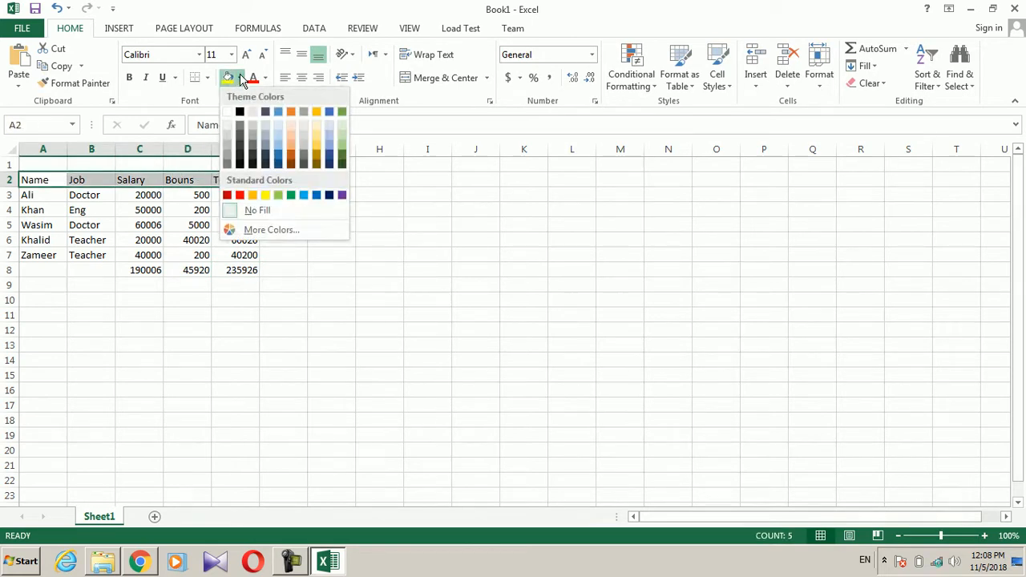
left_click(265, 113)
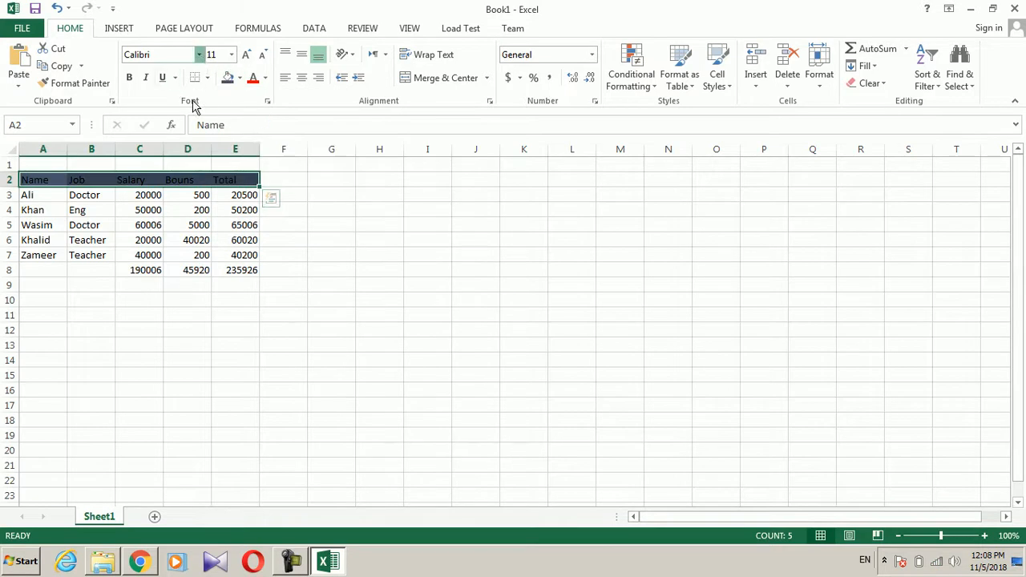
left_click(199, 54)
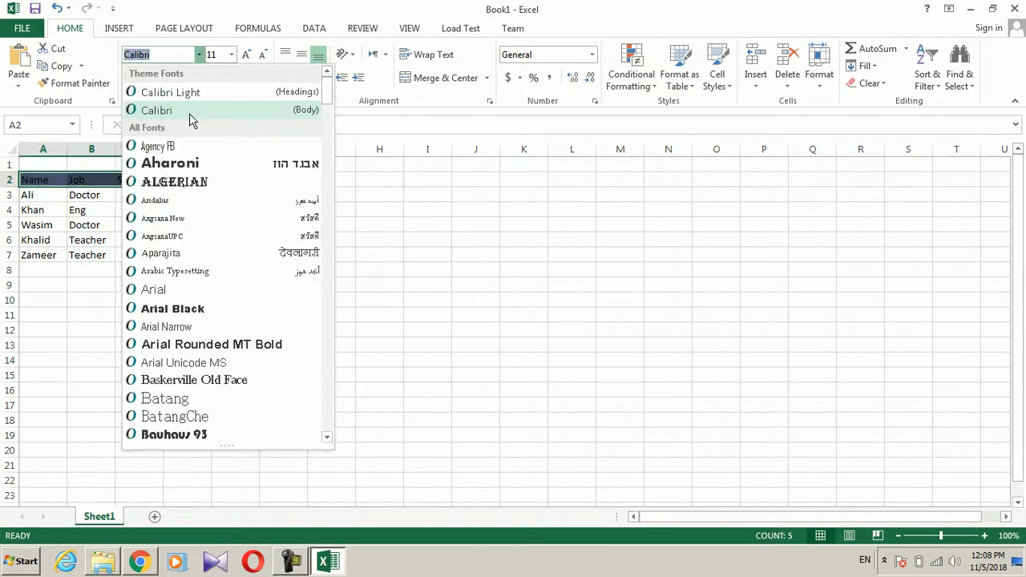
left_click(177, 164)
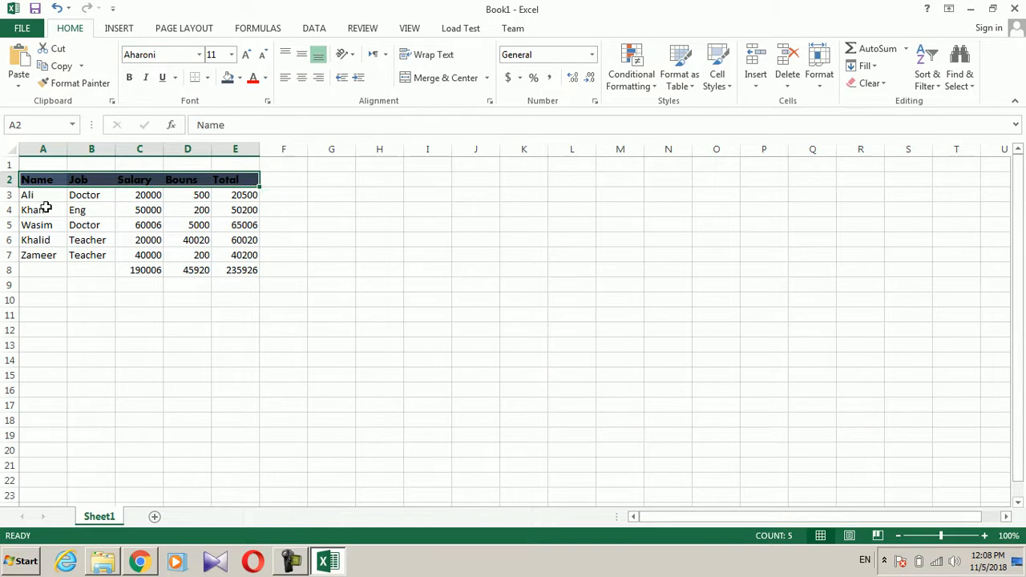
Step: Fill the data range A3:E8 with light gray and apply All Borders to it
left_click_drag(32, 196, 229, 263)
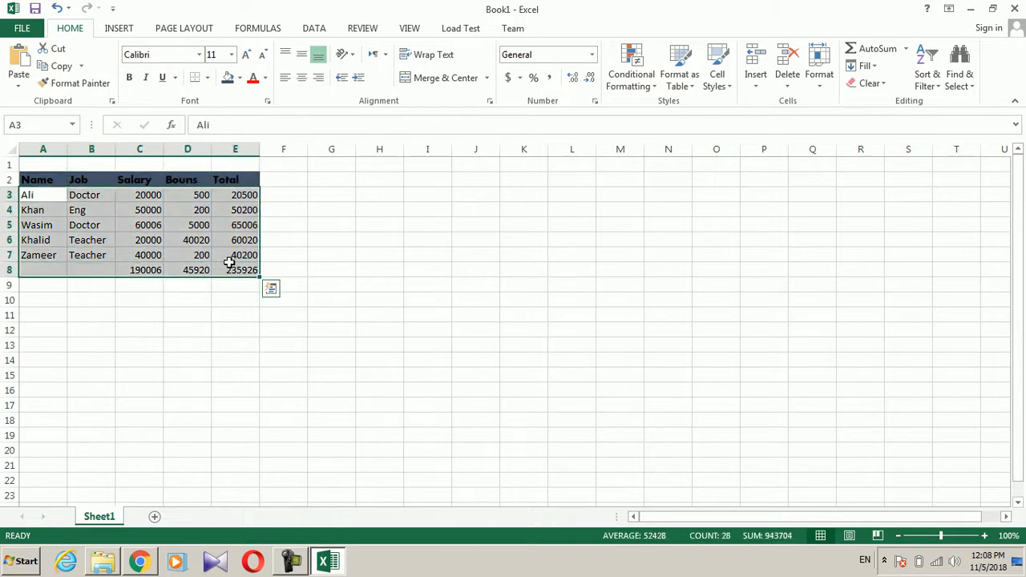
left_click(240, 78)
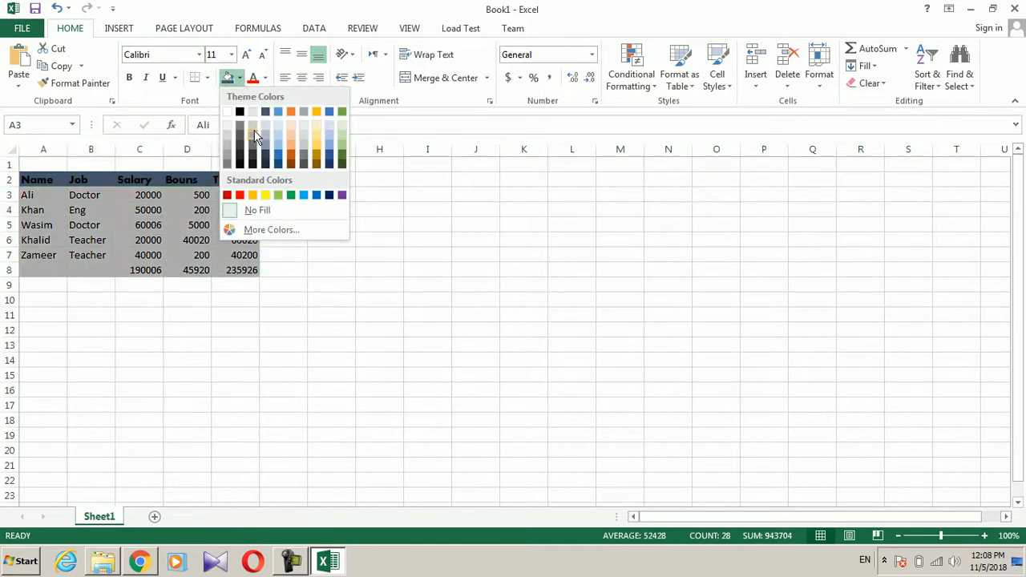
left_click(303, 131)
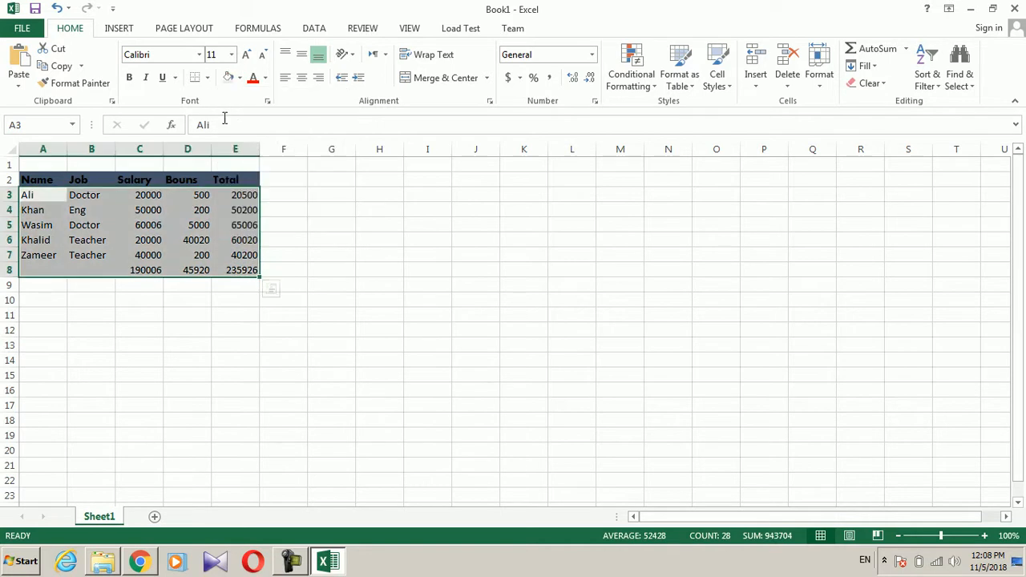
left_click(209, 78)
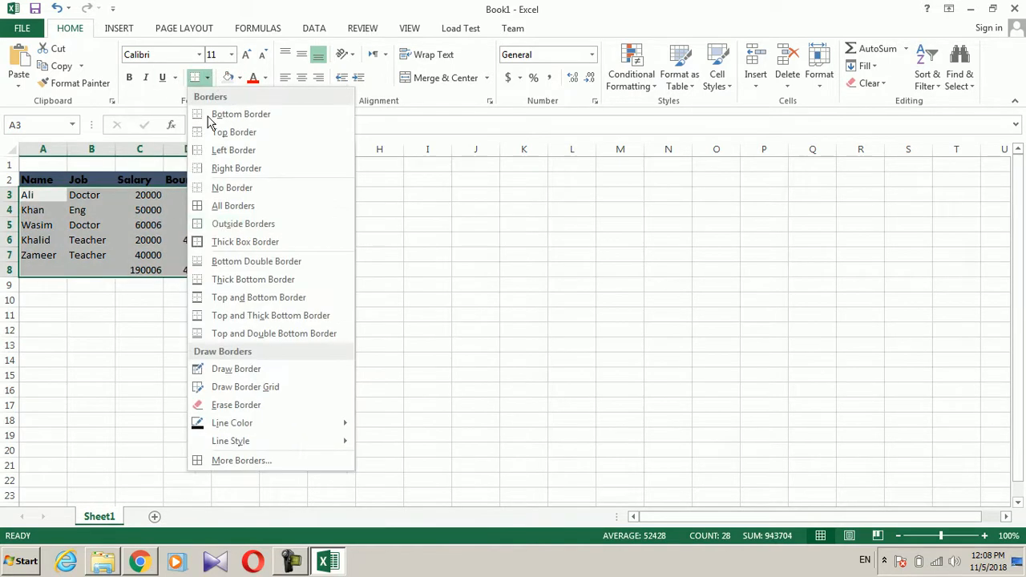
left_click(222, 205)
Step: Add a comment to the name in A3 reading "Has Salary is remaining"
left_click(64, 190)
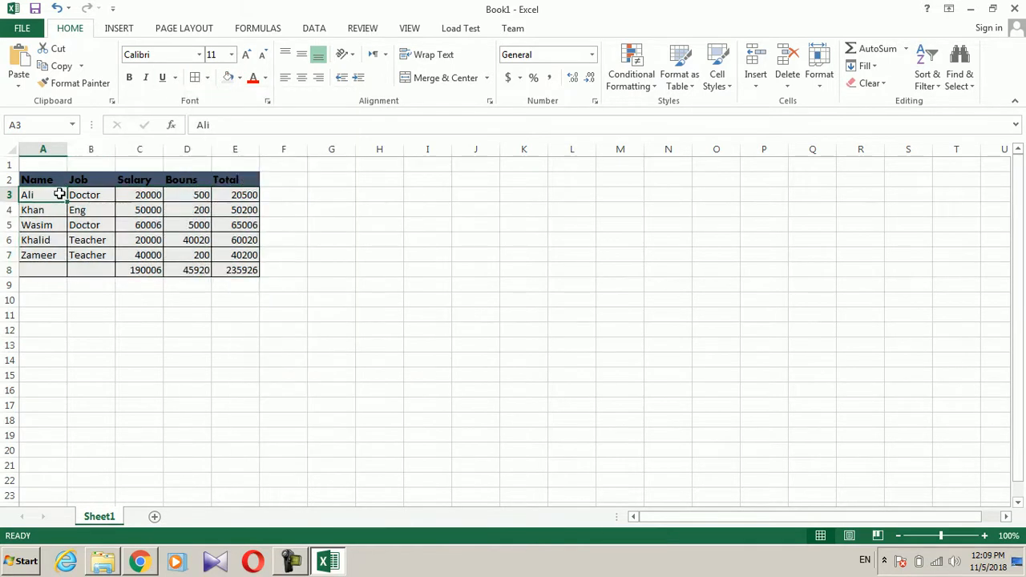
left_click(365, 30)
left_click(200, 78)
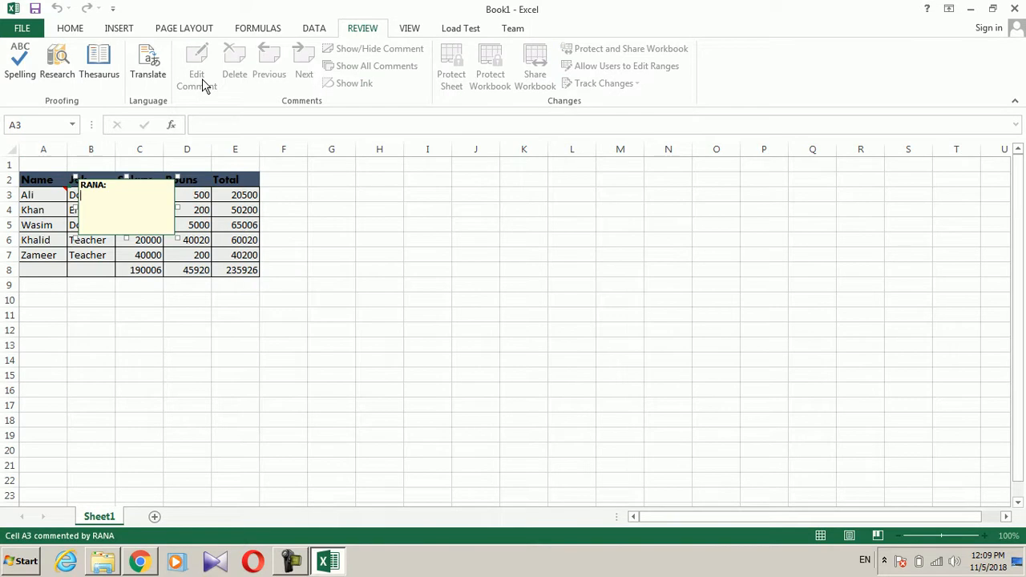
type("Hist")
key("BackSpace")
key("BackSpace")
key("BackSpace")
type("as Salary is remaining")
Step: Add a comment to the name in A6 reading "this person take the advnce"
left_click(47, 240)
left_click(198, 77)
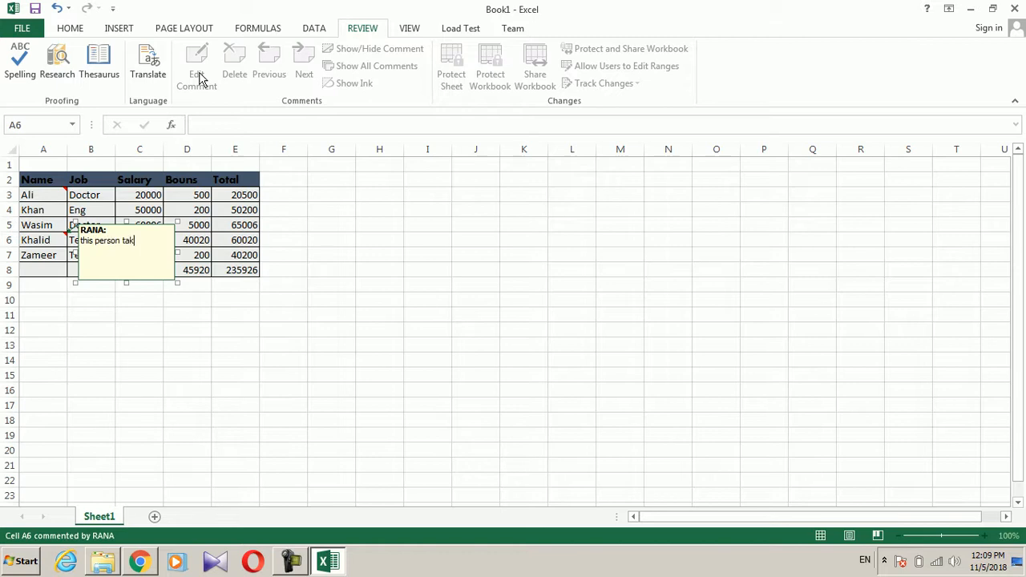
type("ance")
key("BackSpace")
key("BackSpace")
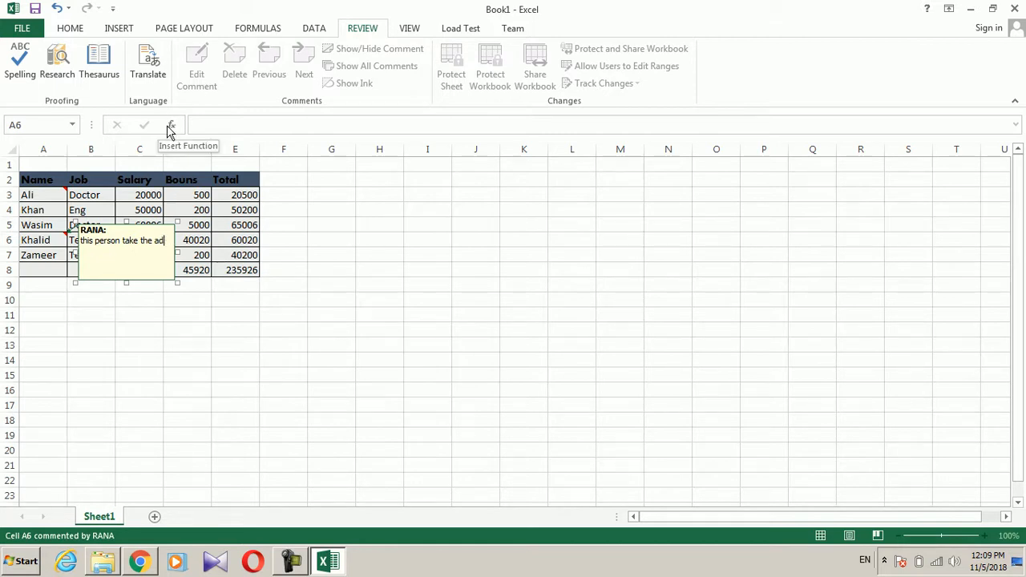
type("vvacn")
key("BackSpace")
key("BackSpace")
key("BackSpace")
key("BackSpace")
type("nce")
left_click(182, 286)
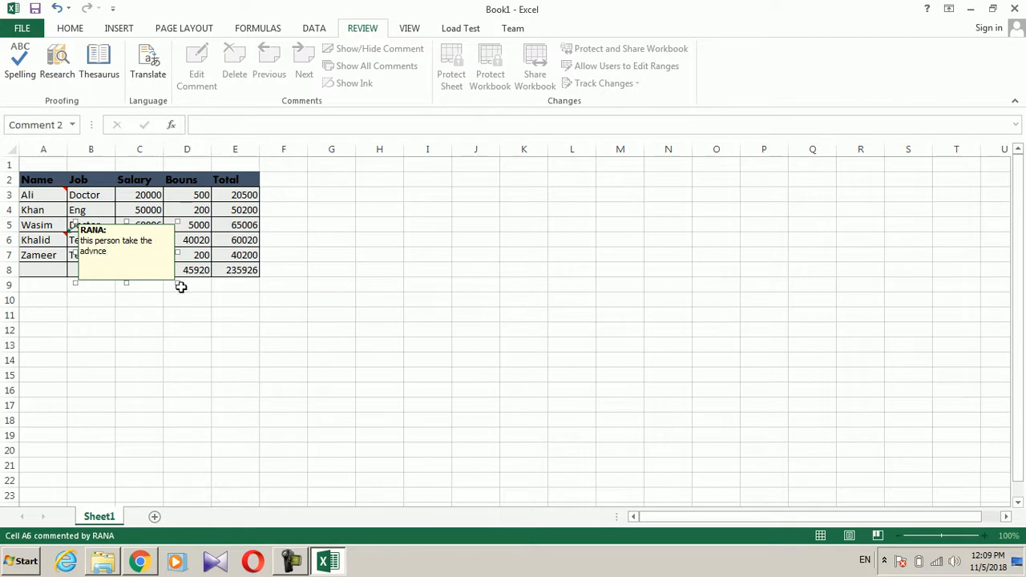
left_click(215, 196)
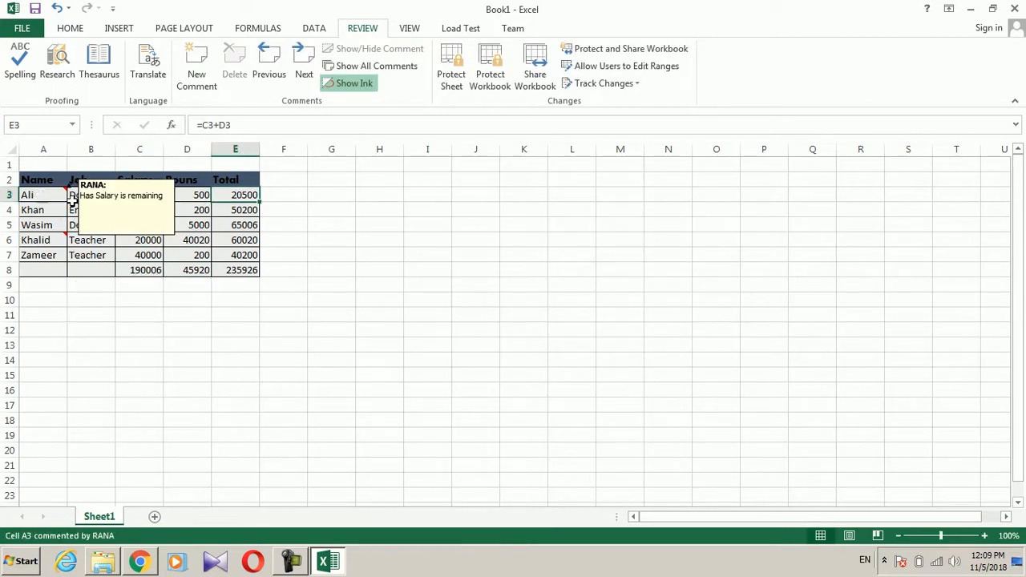
left_click(107, 294)
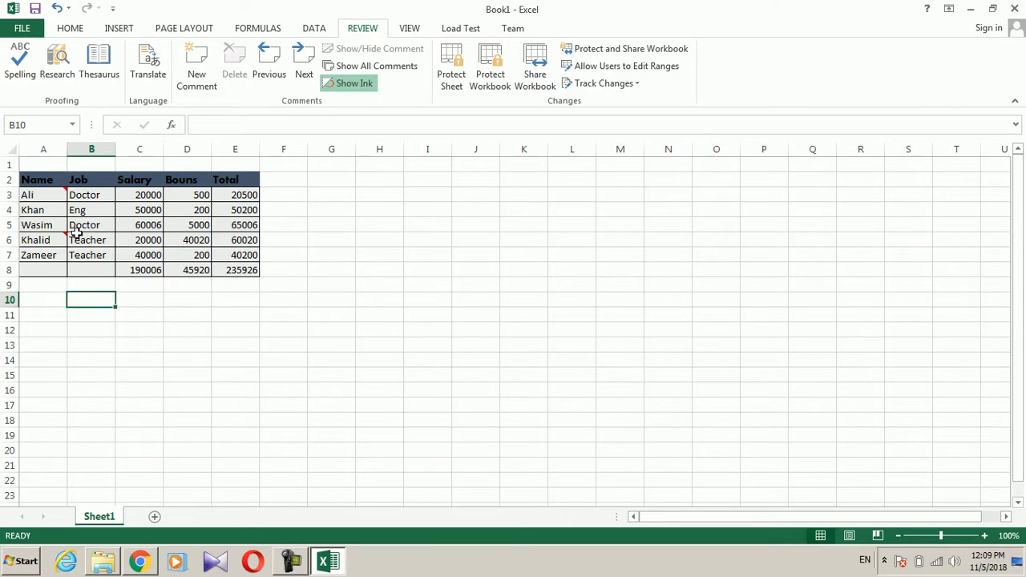
Step: Try moving the Total values in E3:E8 to the cells starting at H3, and undo the move
left_click(60, 29)
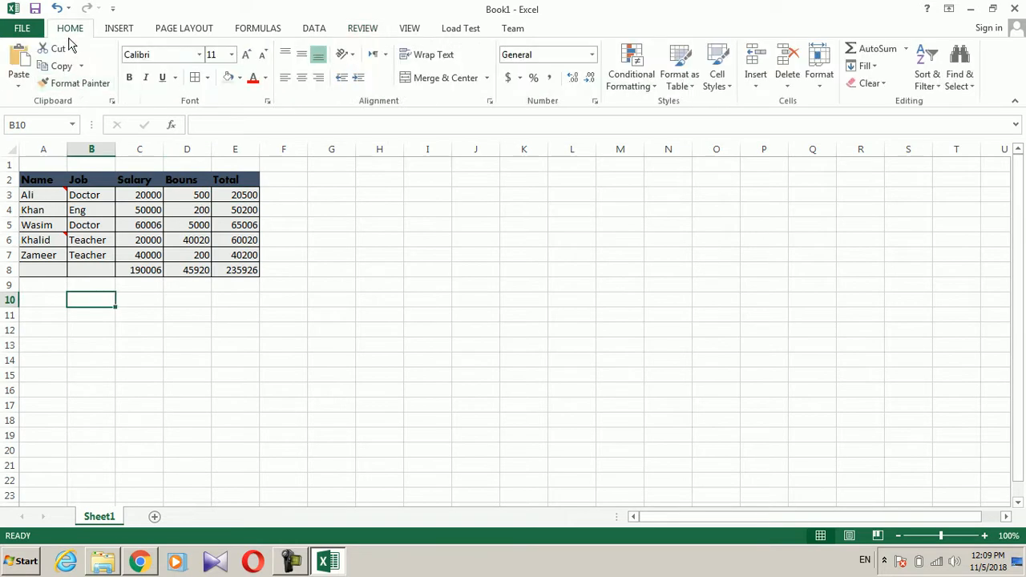
left_click_drag(234, 194, 240, 265)
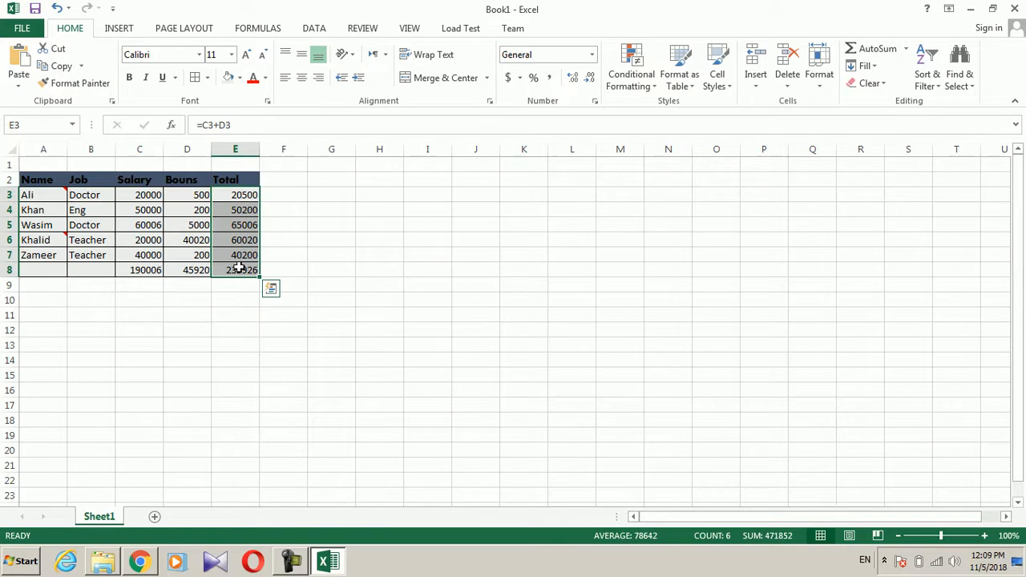
left_click(63, 65)
left_click(366, 191)
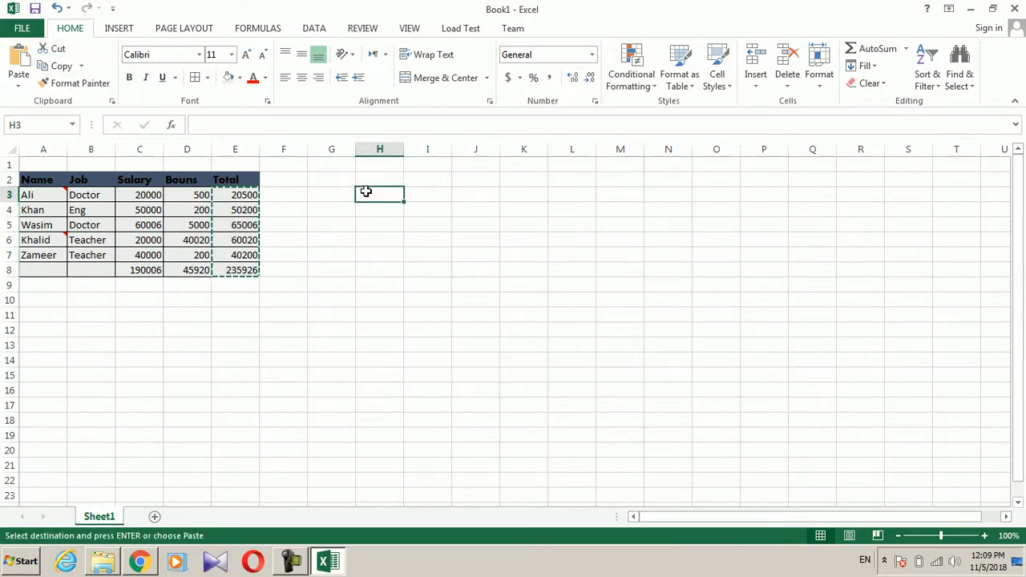
key("ctrl+v")
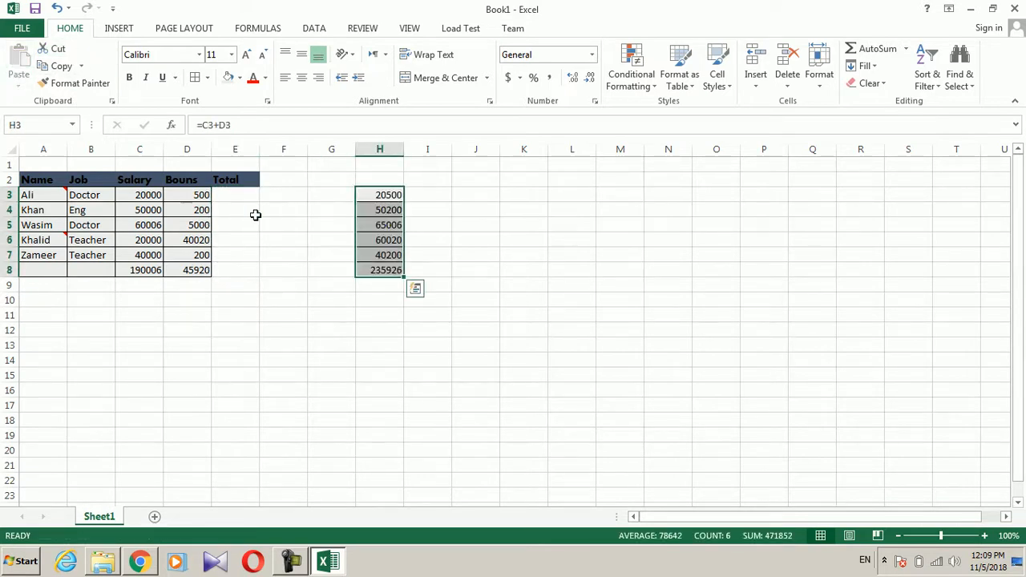
key("ctrl+z")
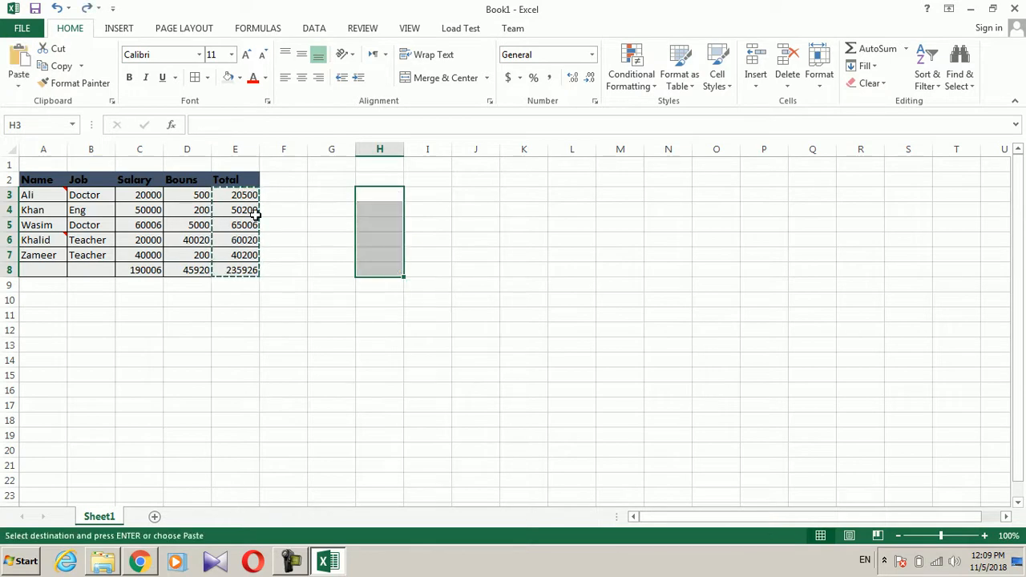
key("Escape")
Step: Try copying the whole table A2:E8 to the cells starting at G3, and undo the paste
left_click(82, 66)
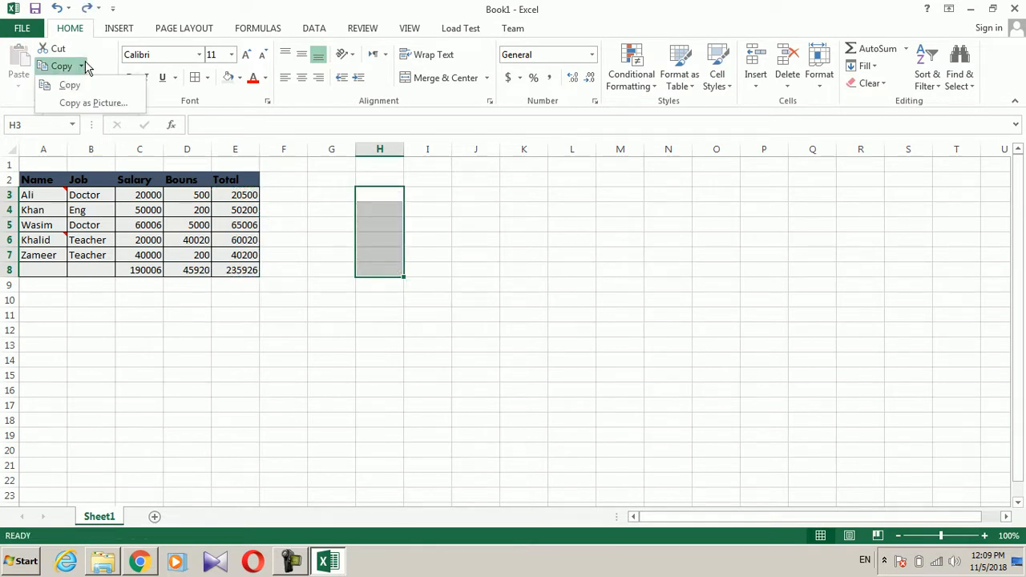
left_click(196, 171)
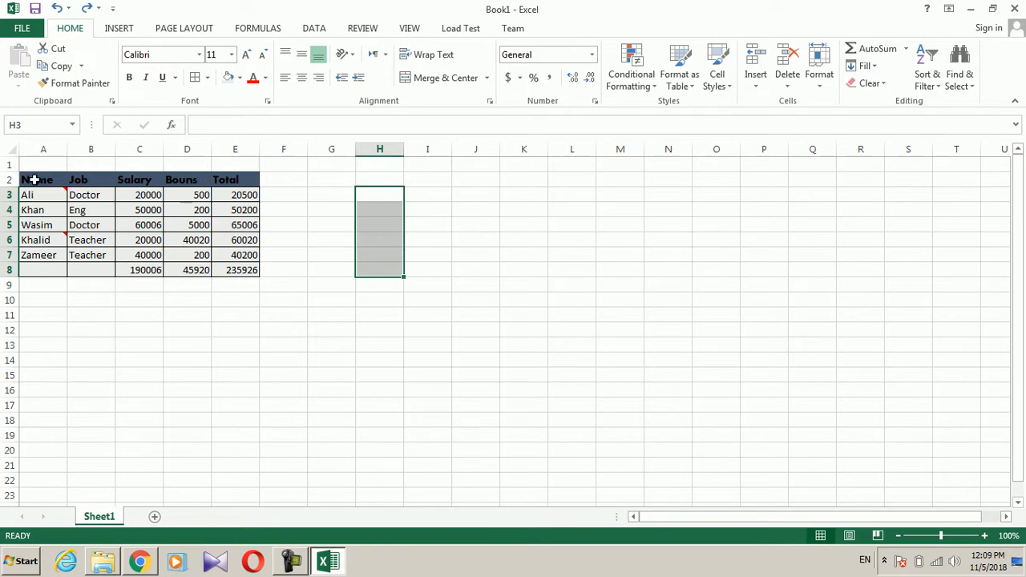
left_click(35, 180)
key("ctrl+a")
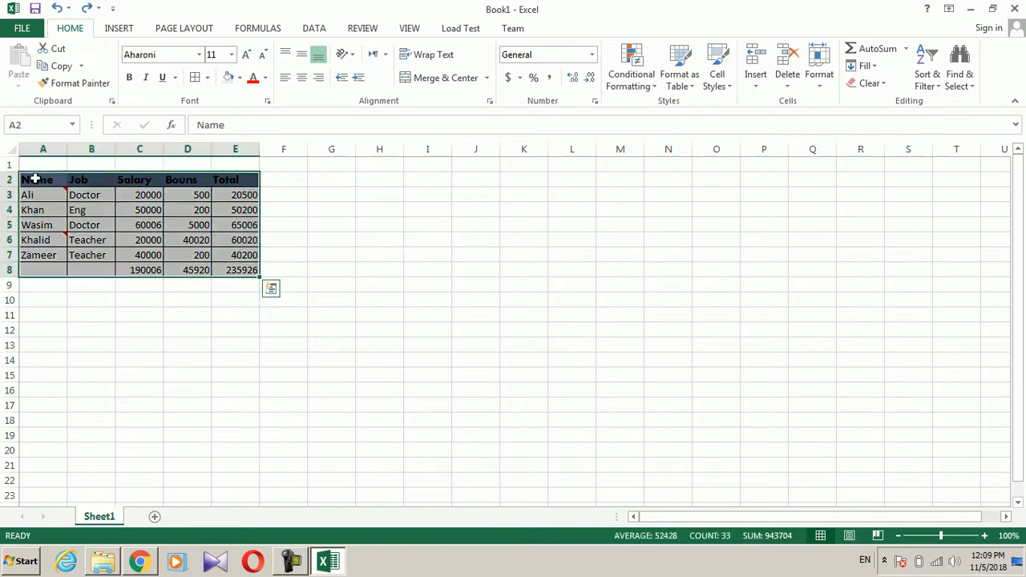
left_click(53, 66)
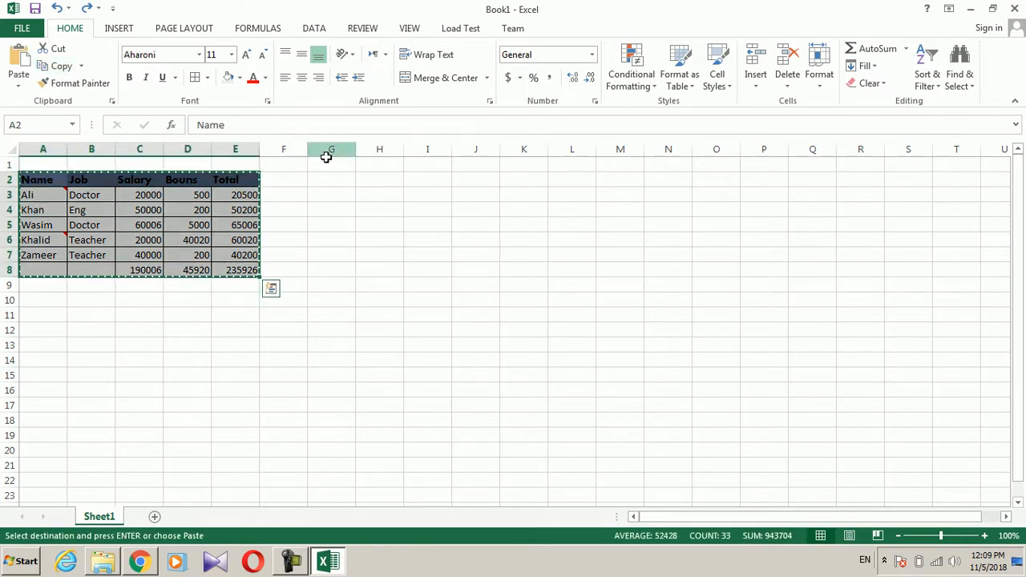
left_click(334, 198)
key("ctrl+v")
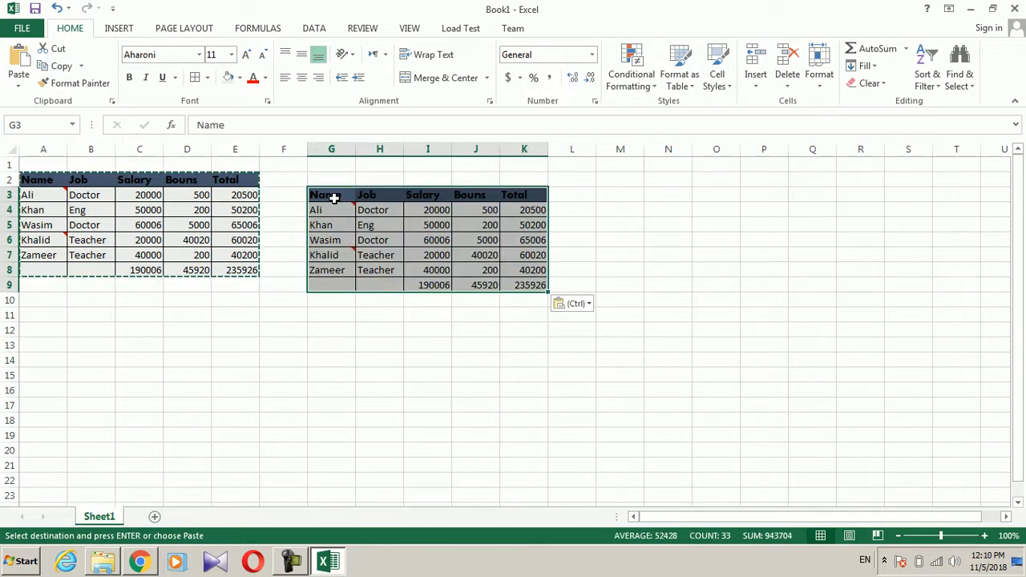
key("Escape")
key("ctrl+z")
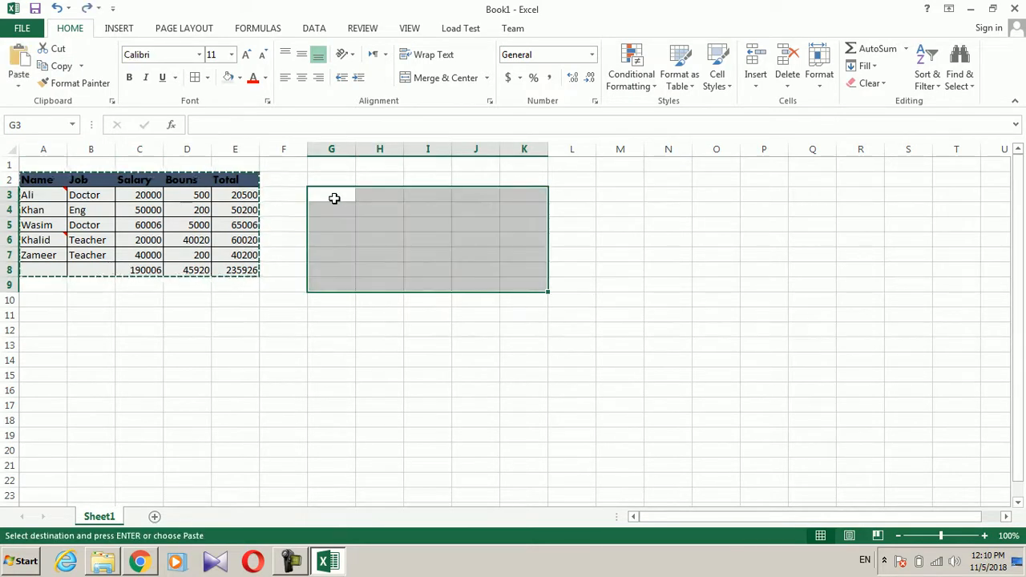
key("Escape")
Step: Copy the whole table A2:E8 as a picture, as shown on screen and in Picture format
left_click(171, 231)
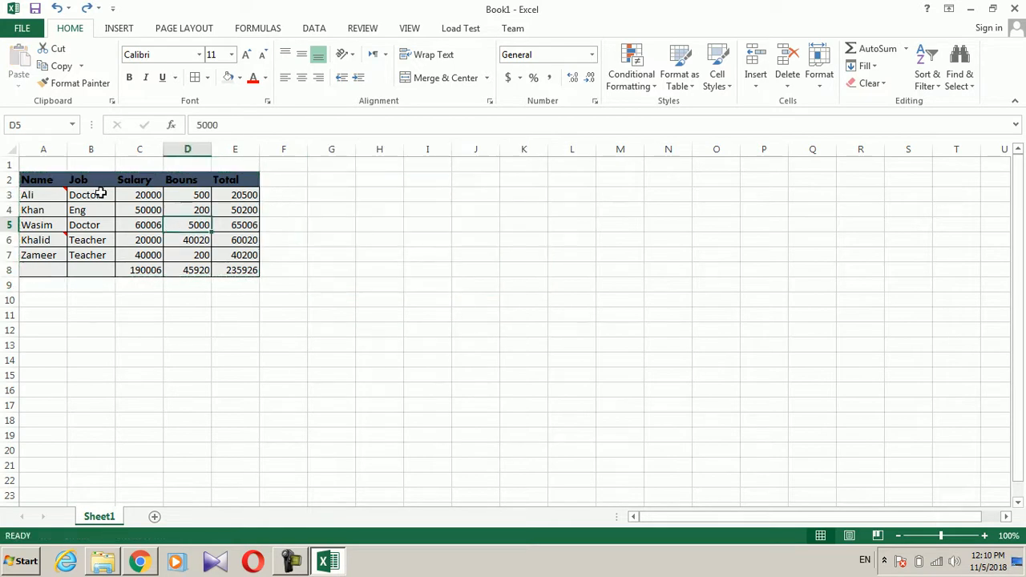
key("ctrl+a")
left_click(81, 66)
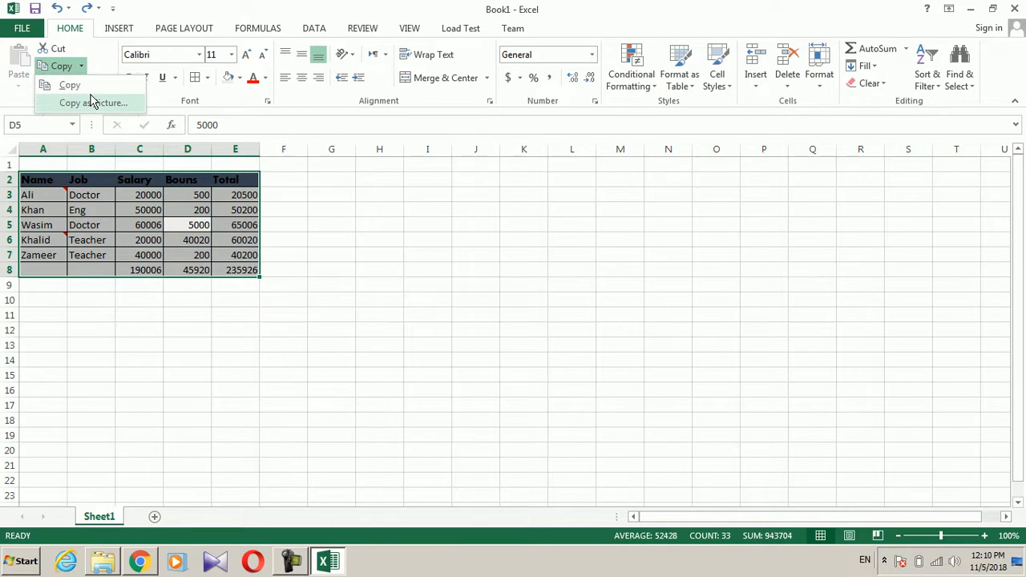
left_click(92, 102)
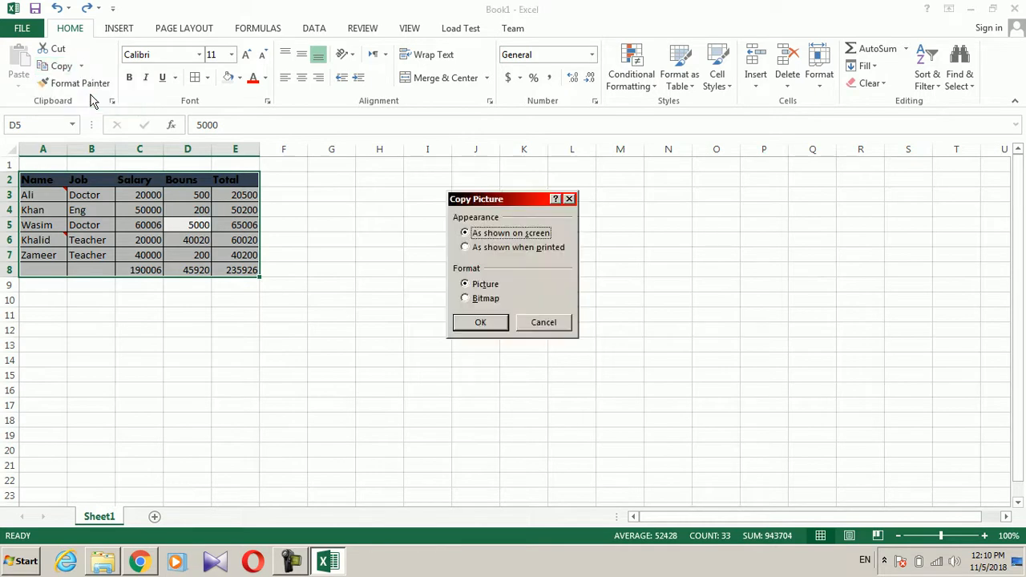
left_click_drag(517, 204, 657, 213)
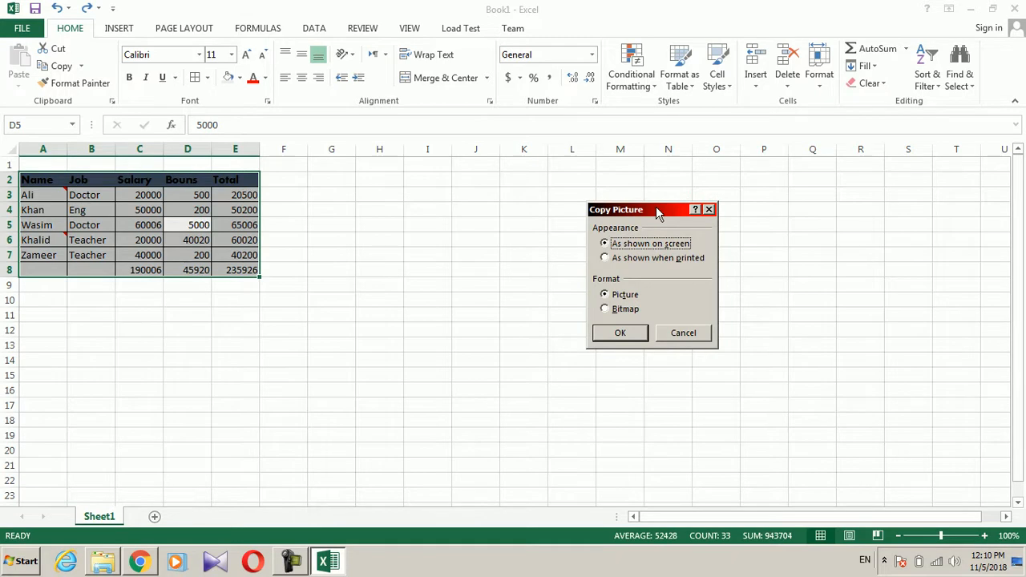
left_click_drag(656, 211, 712, 239)
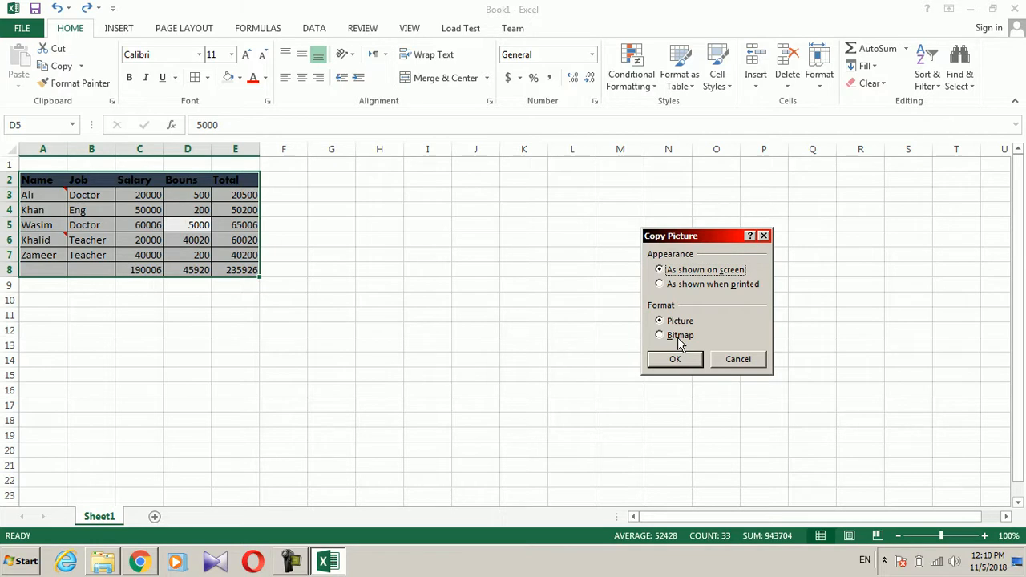
left_click(686, 360)
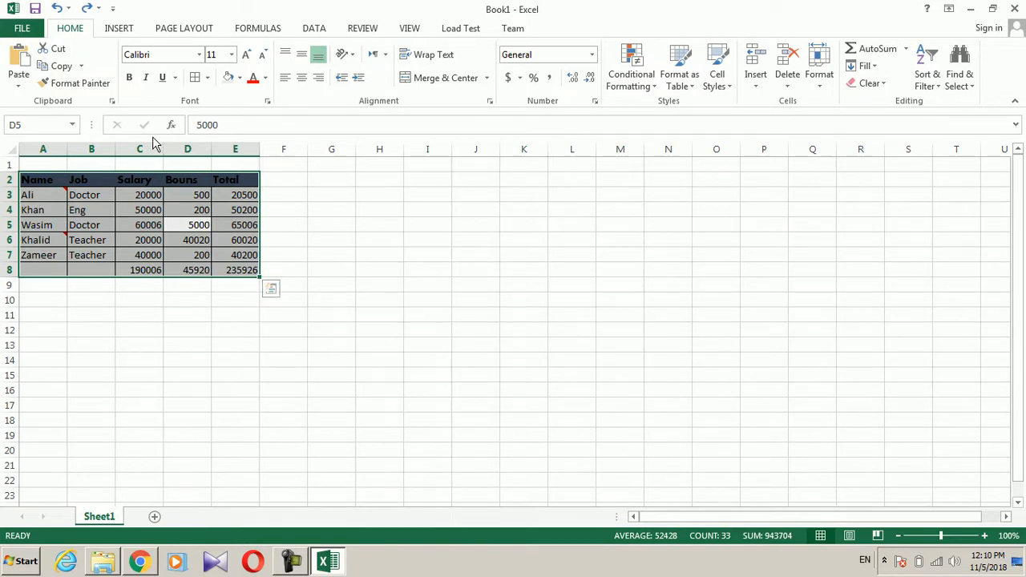
Step: Try a regular copy of the table to the cells starting at L13, and undo the paste
left_click(61, 66)
left_click(572, 347)
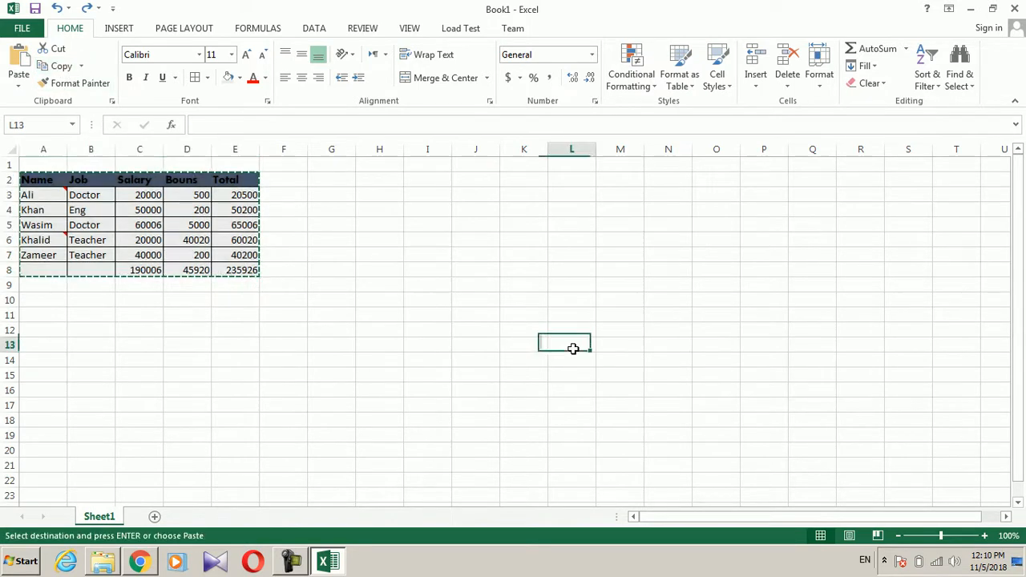
left_click(19, 76)
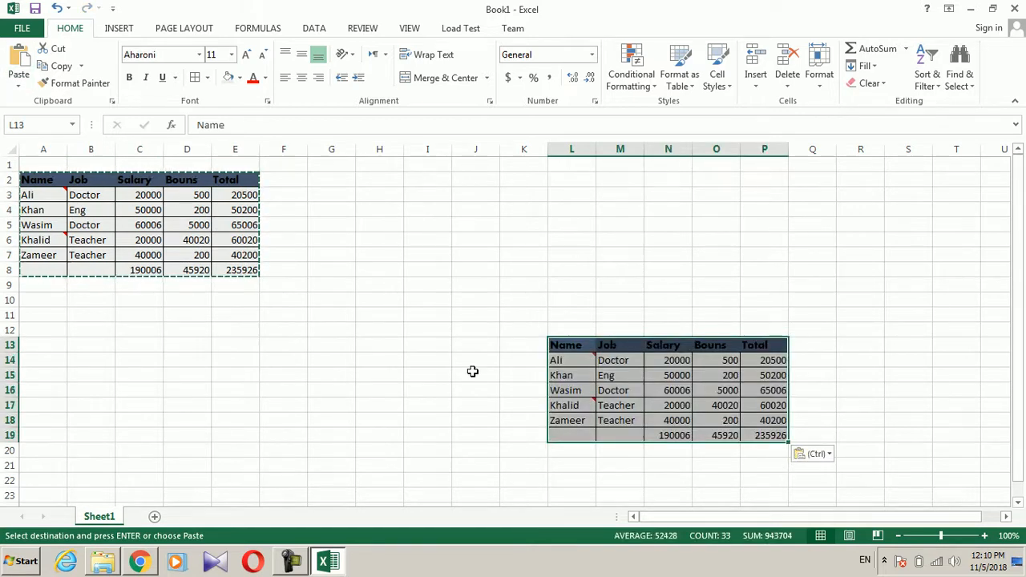
key("ctrl+z")
key("Escape")
Step: Copy the table as a picture as shown on screen, paste it and place it over about I9:M15
left_click(190, 196)
key("ctrl+a")
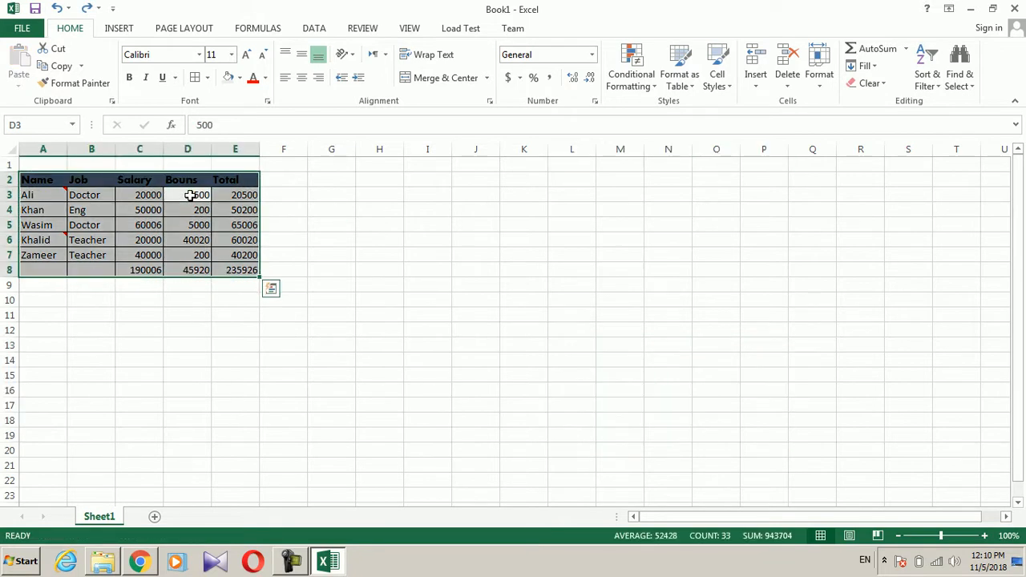
left_click(80, 68)
left_click(93, 101)
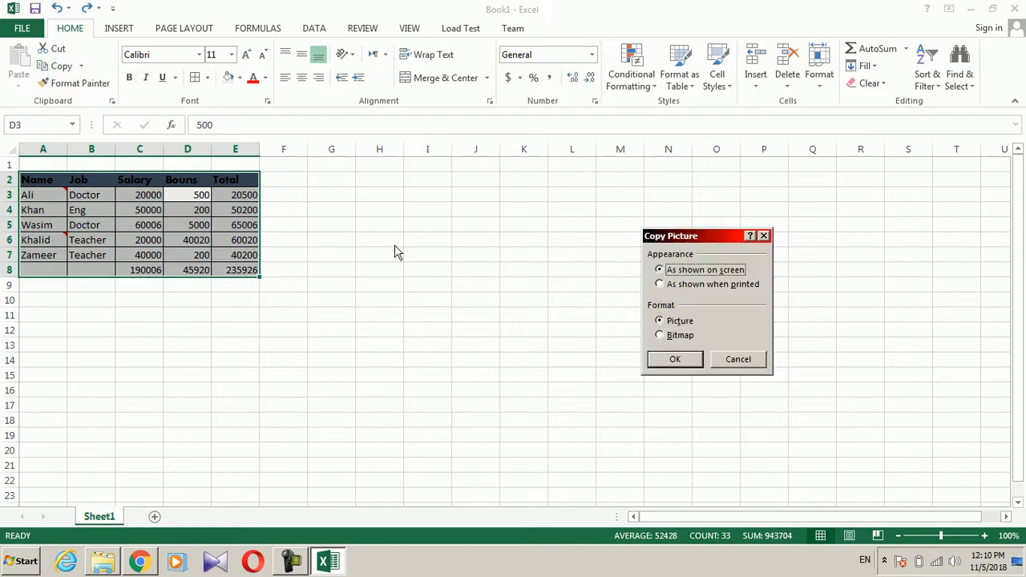
left_click(675, 363)
left_click(636, 359)
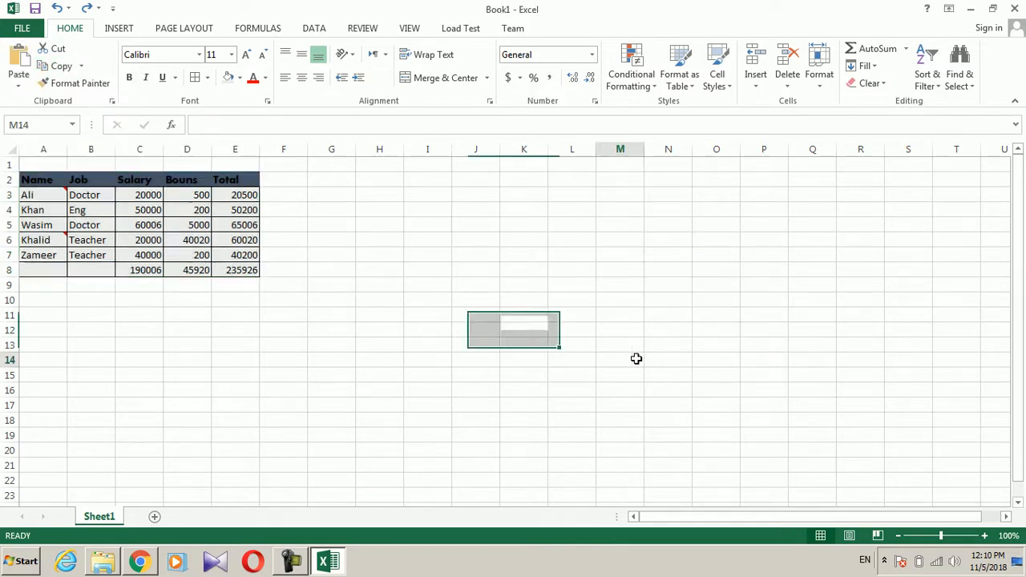
left_click(20, 62)
left_click_drag(644, 376, 414, 273)
left_click_drag(462, 297, 504, 308)
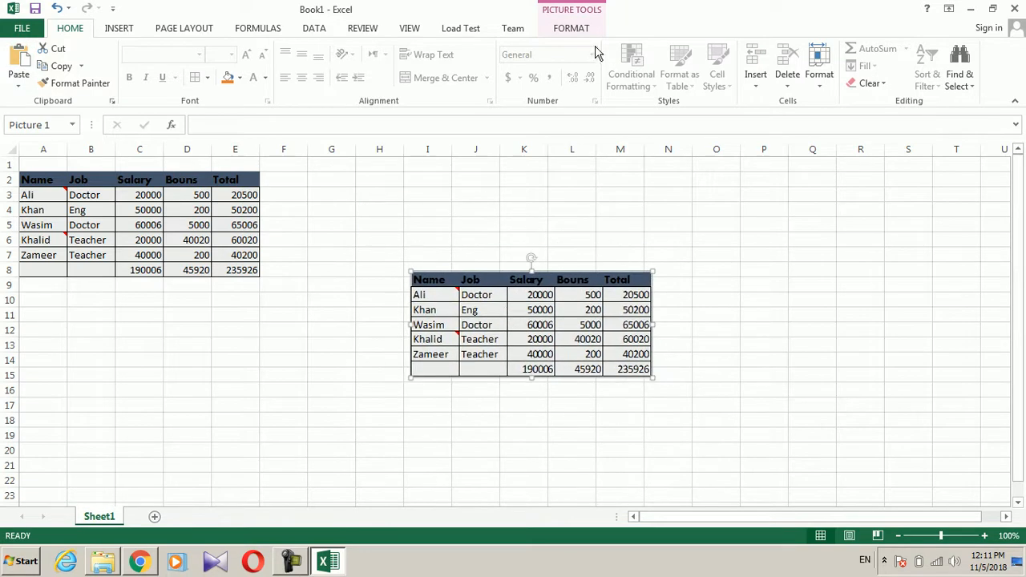
Step: Apply the third picture style, with a thick gray frame, to the pasted table picture
left_click(573, 32)
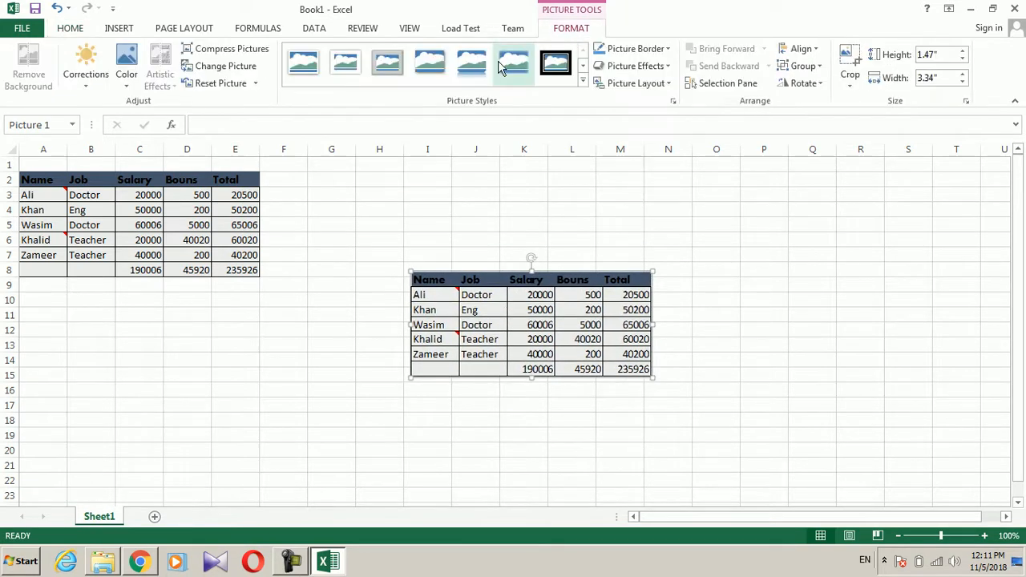
left_click(386, 77)
left_click(379, 336)
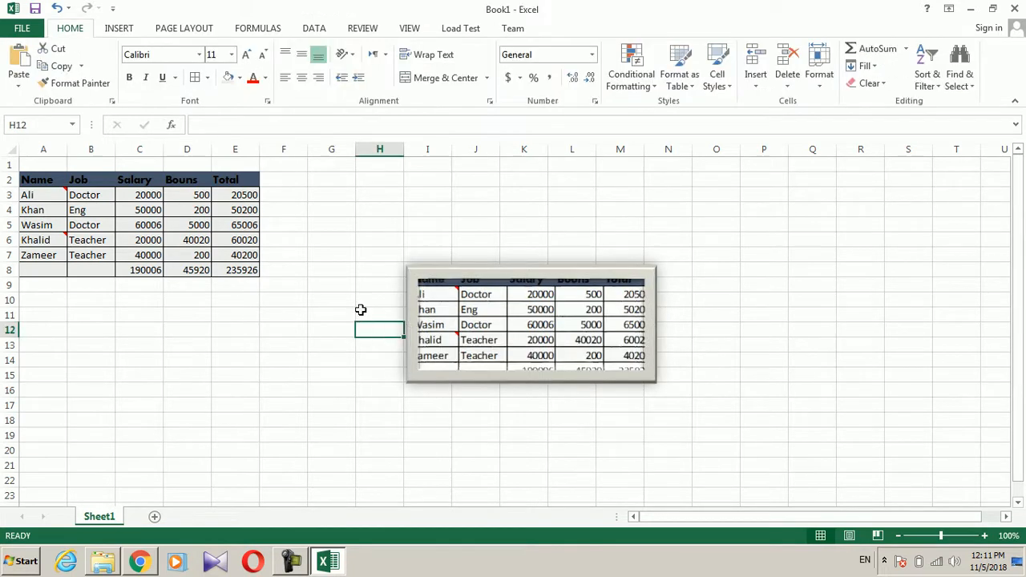
Step: Copy the whole table A2:E8 and paste it as cells starting at G1
left_click(81, 66)
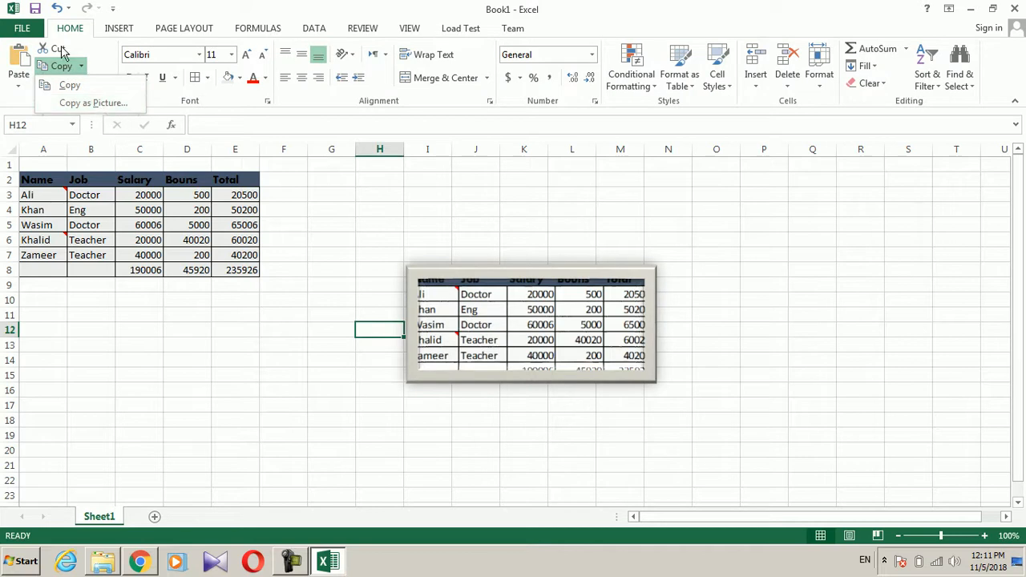
left_click(70, 85)
left_click(48, 178)
key("ctrl+a")
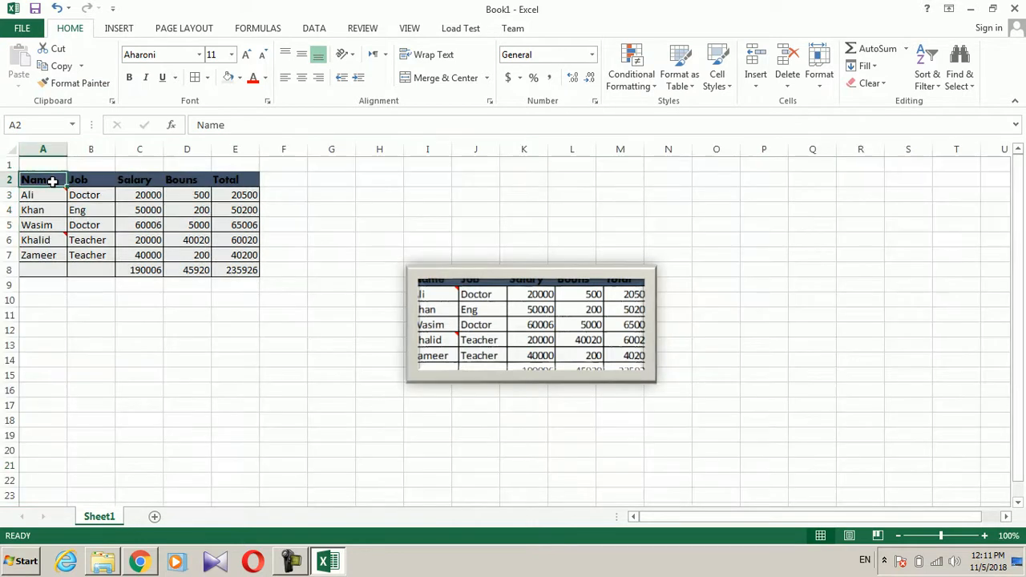
left_click(80, 66)
left_click(83, 84)
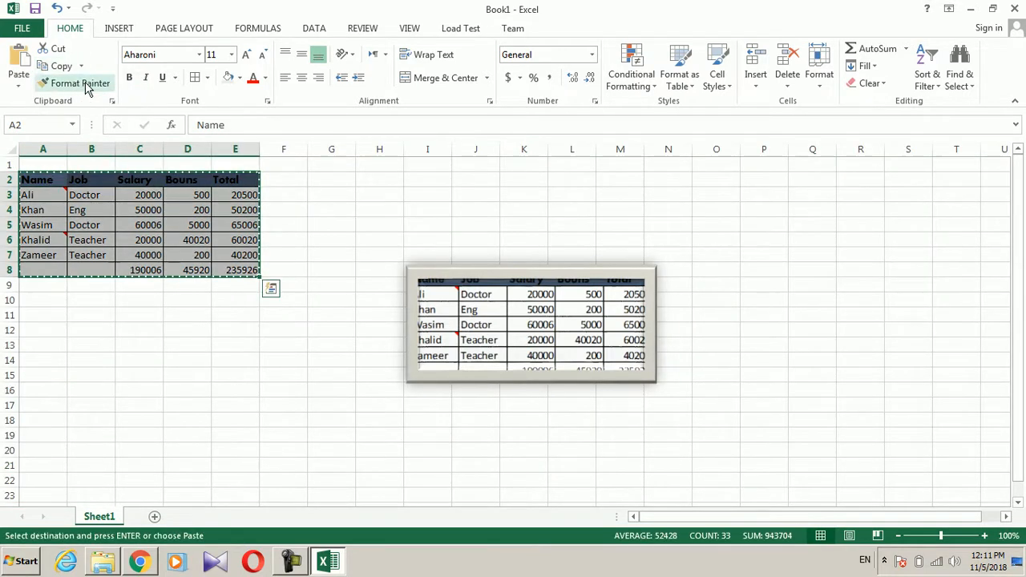
left_click(343, 167)
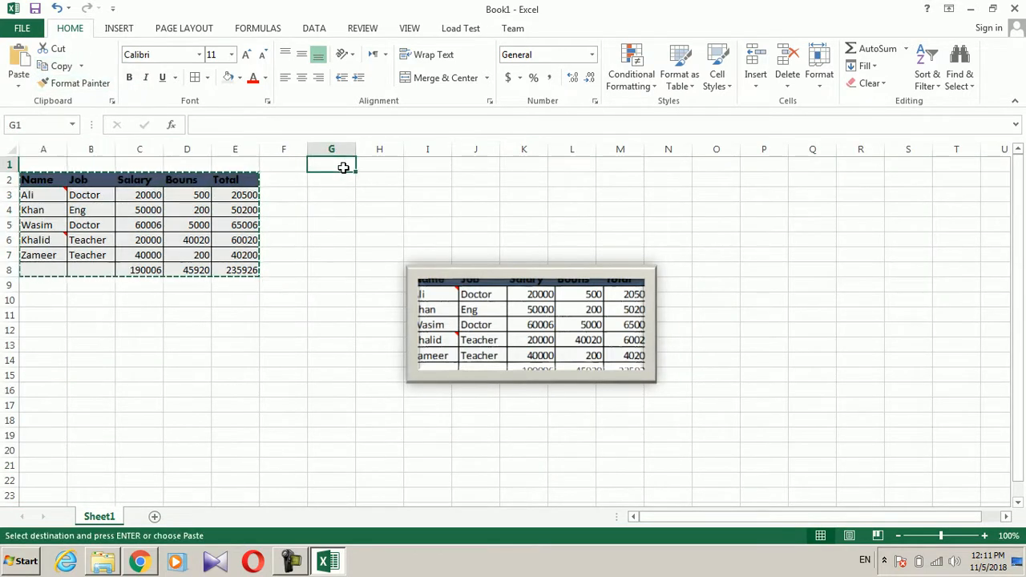
left_click(18, 63)
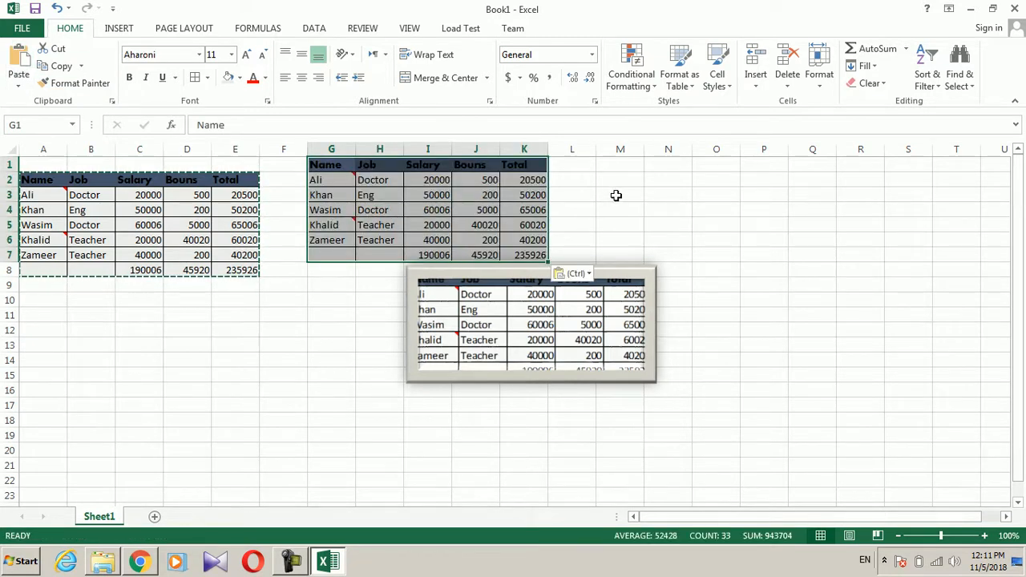
Step: Move the framed table picture away from the copied table to the empty area around N7:R14
double_click(570, 323)
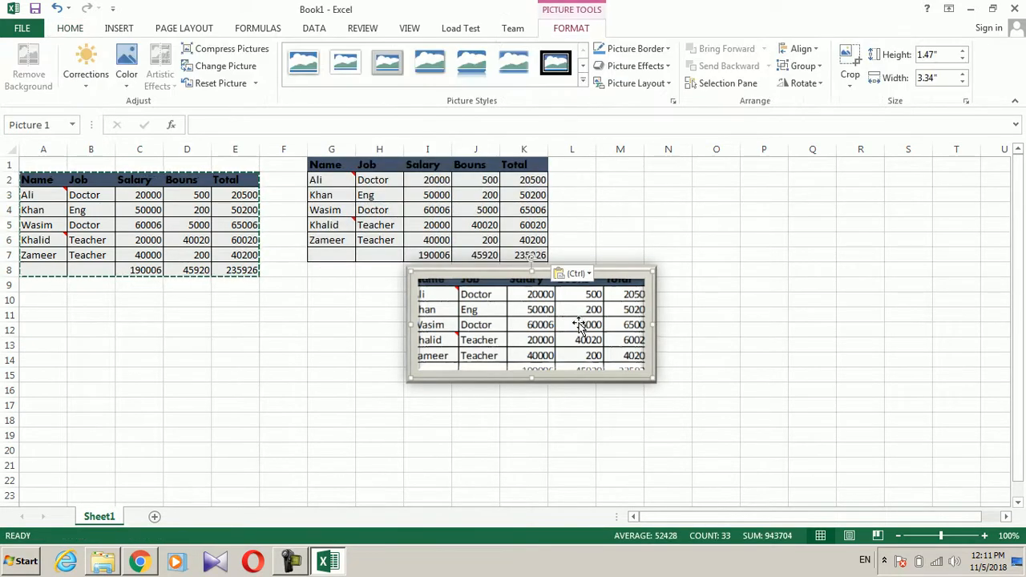
left_click_drag(534, 307, 769, 256)
left_click(352, 242)
left_click(675, 271)
left_click(434, 242)
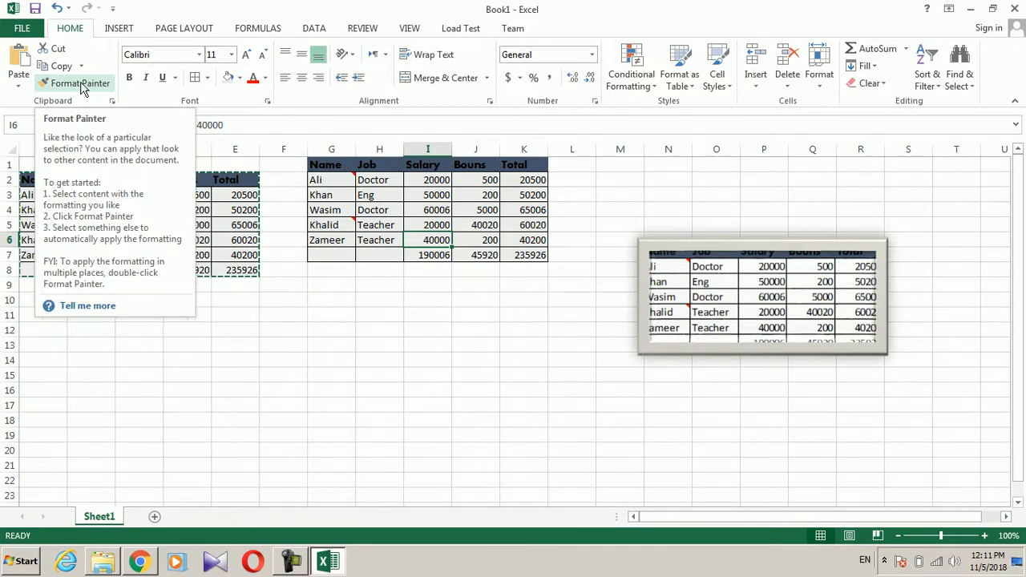
Step: Make the Salary values in C3:C8 of the original table red and bold
left_click(128, 260)
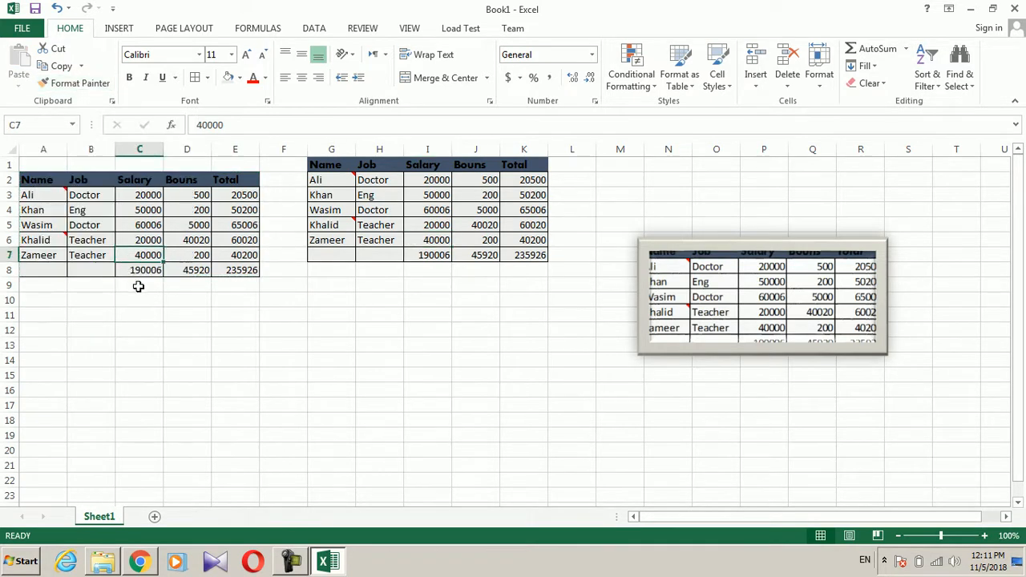
left_click_drag(140, 195, 141, 263)
left_click_drag(142, 198, 141, 273)
left_click(252, 78)
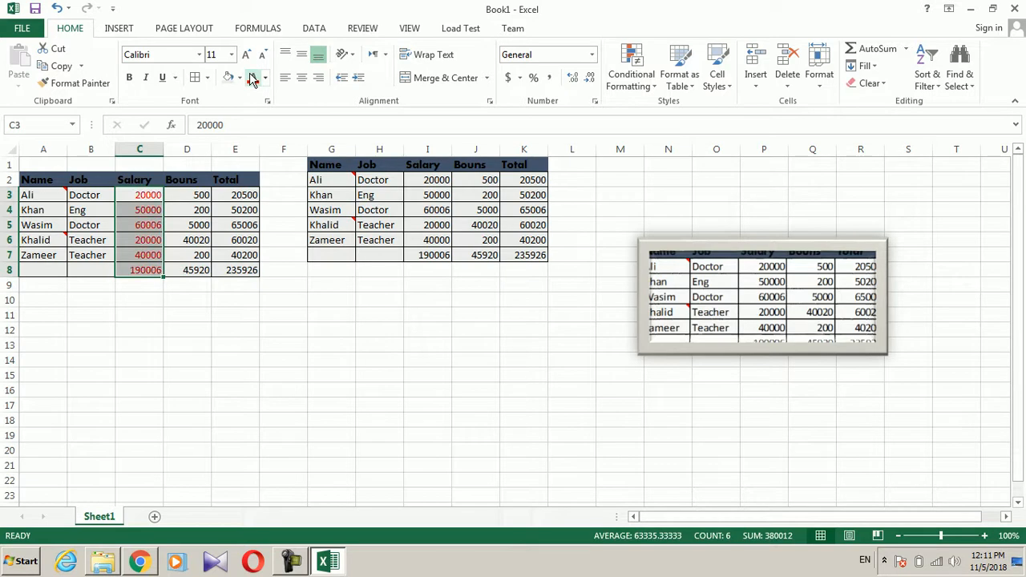
left_click(129, 78)
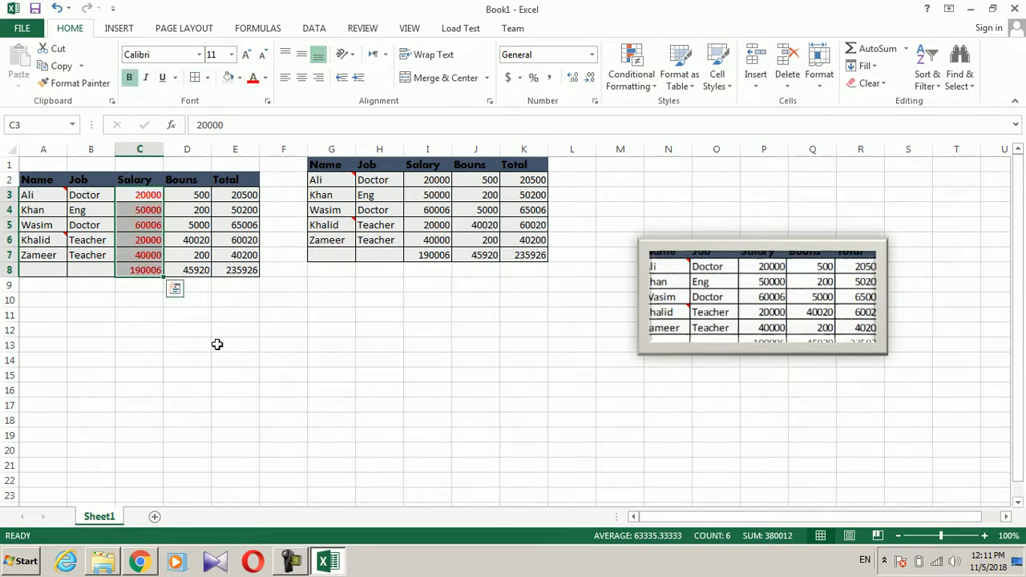
Step: Apply the formatting of salary cell C3 to cell I2 in the copied table with Format Painter
left_click(148, 196)
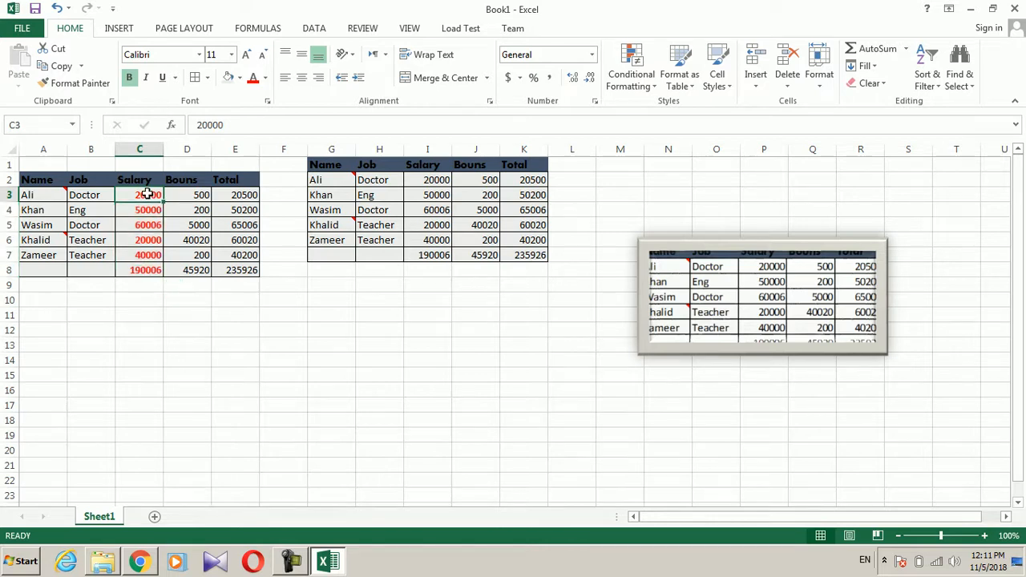
left_click(91, 84)
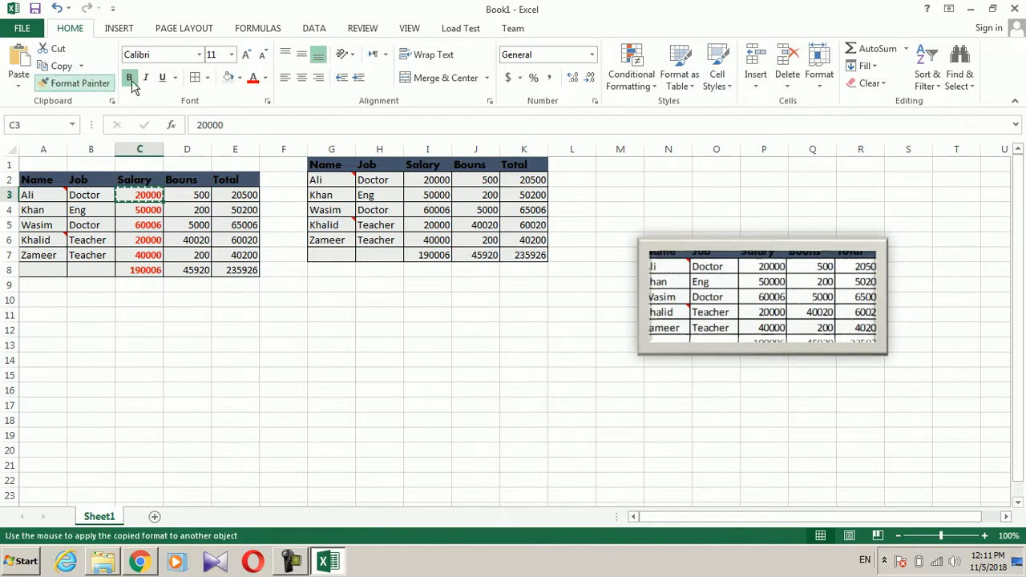
left_click(430, 180)
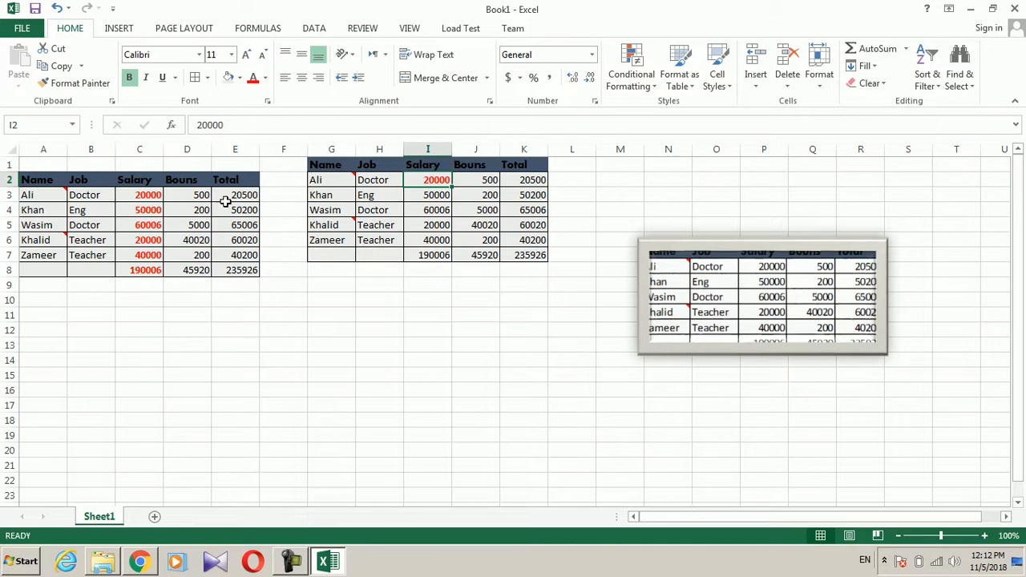
Step: Apply the formatting of salary cells C3:C8 to cells I3:I7 in the copied table with Format Painter
left_click_drag(141, 195, 142, 269)
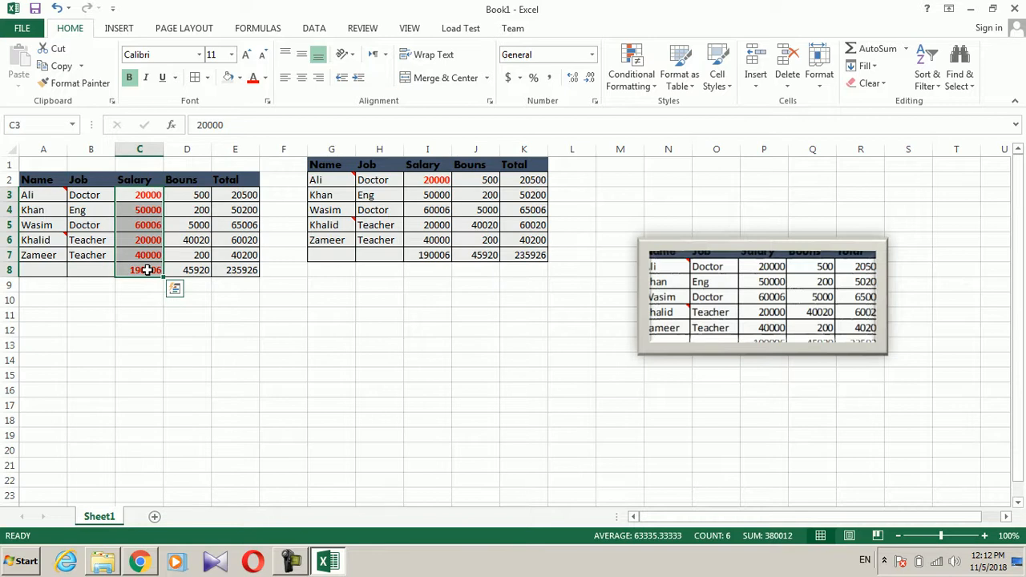
left_click(76, 82)
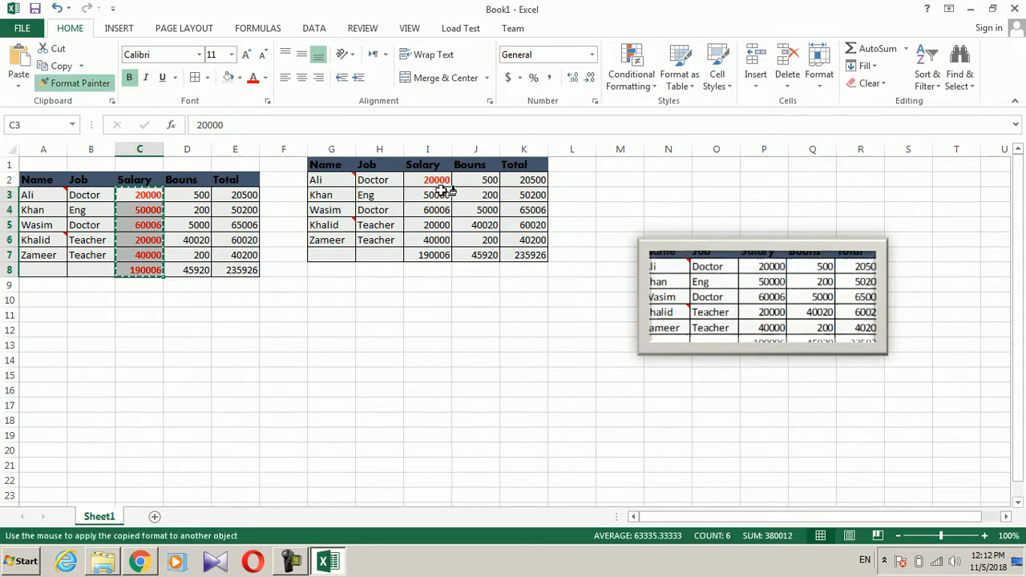
mouse_move(437, 195)
left_mouse_down()
mouse_move(446, 268)
mouse_move(441, 255)
left_mouse_up()
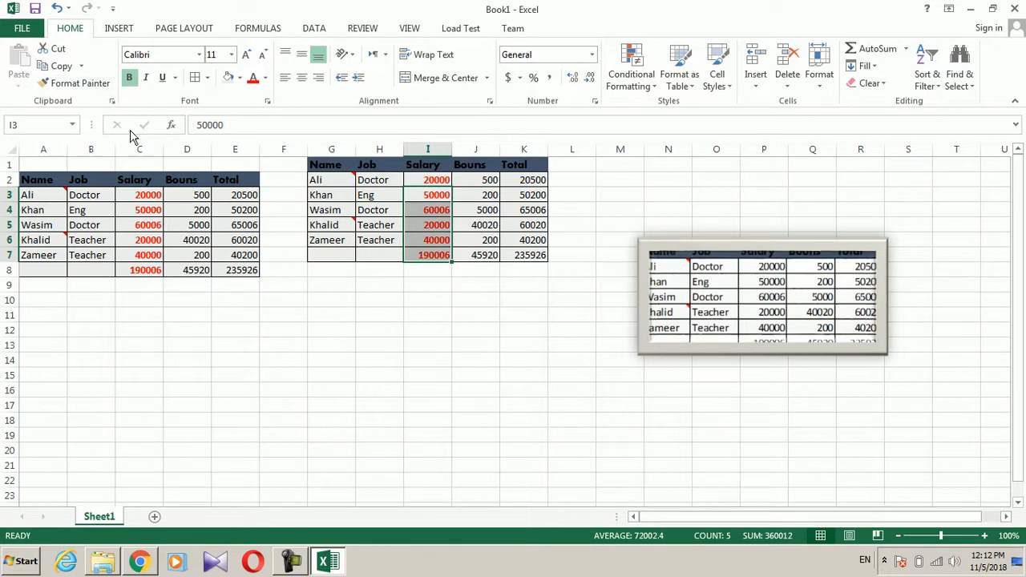
Step: Undo back to the single original table without red salaries, the copied table or the picture, and cancel the pending copy
left_click(228, 282)
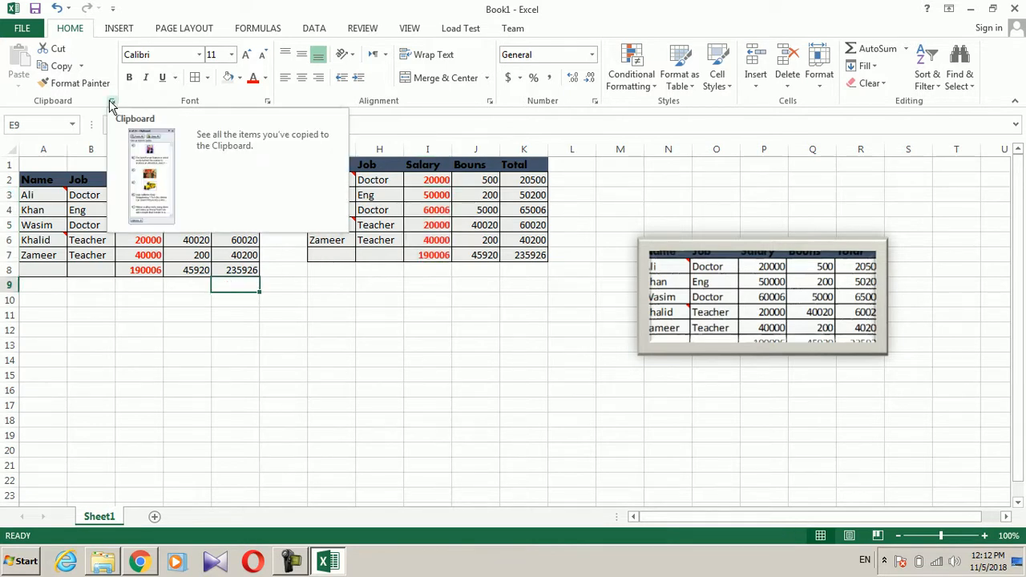
left_click(207, 284)
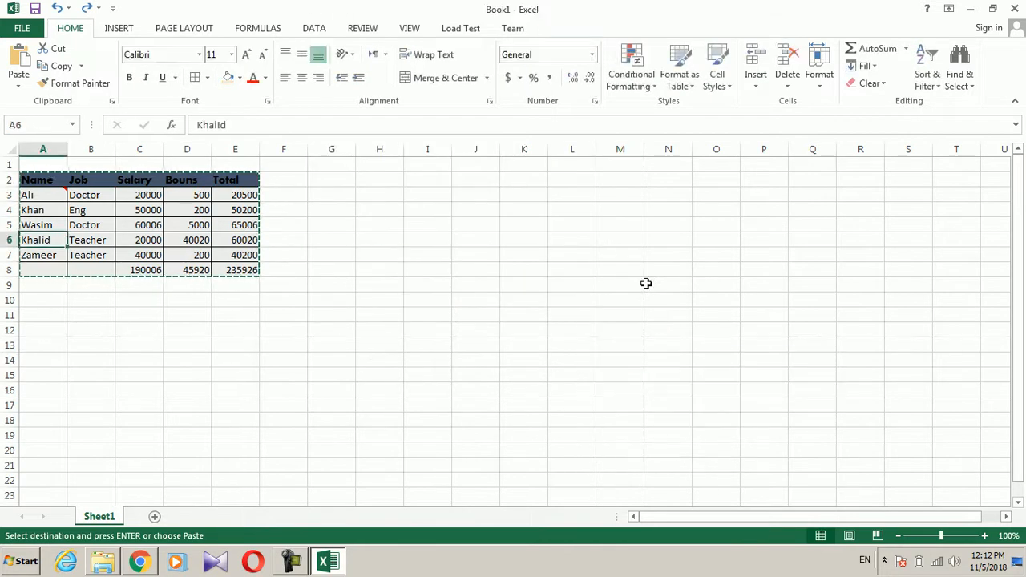
key("Escape")
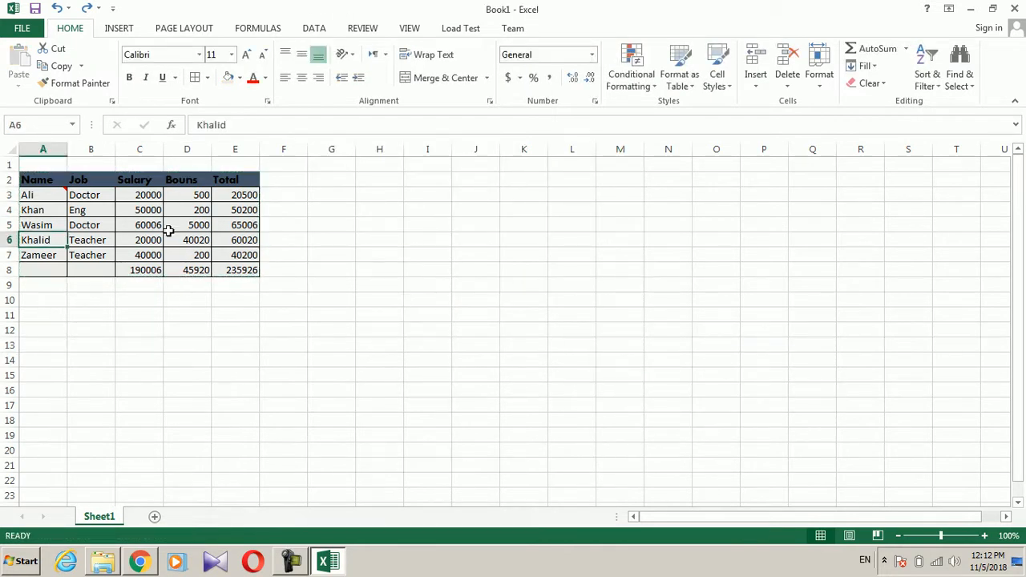
left_click_drag(46, 178, 218, 276)
left_click(193, 296)
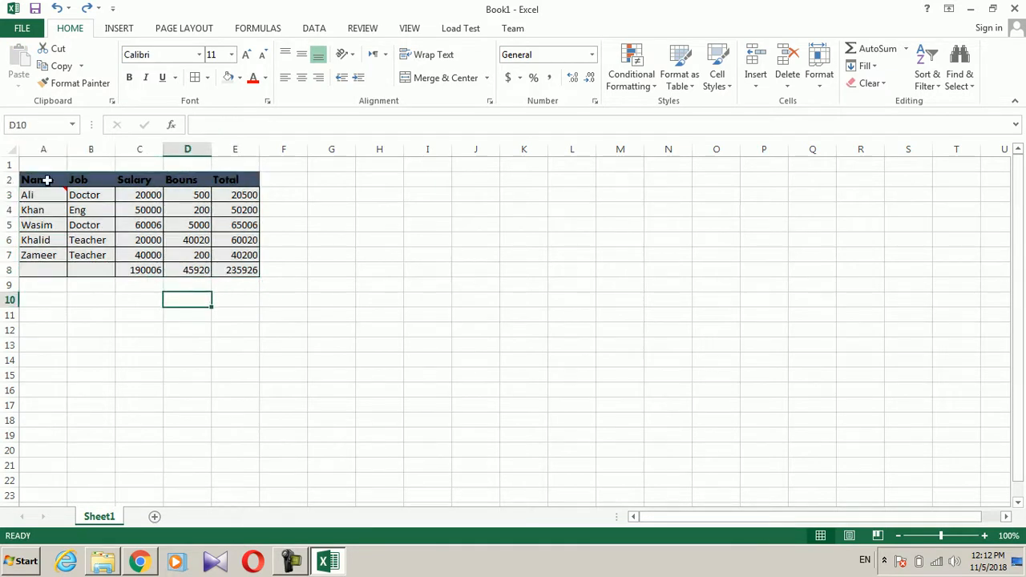
Step: Try copying the Name and Job header cells one after the other and pasting into G3, and undo the paste
left_click(49, 180)
key("ctrl+c")
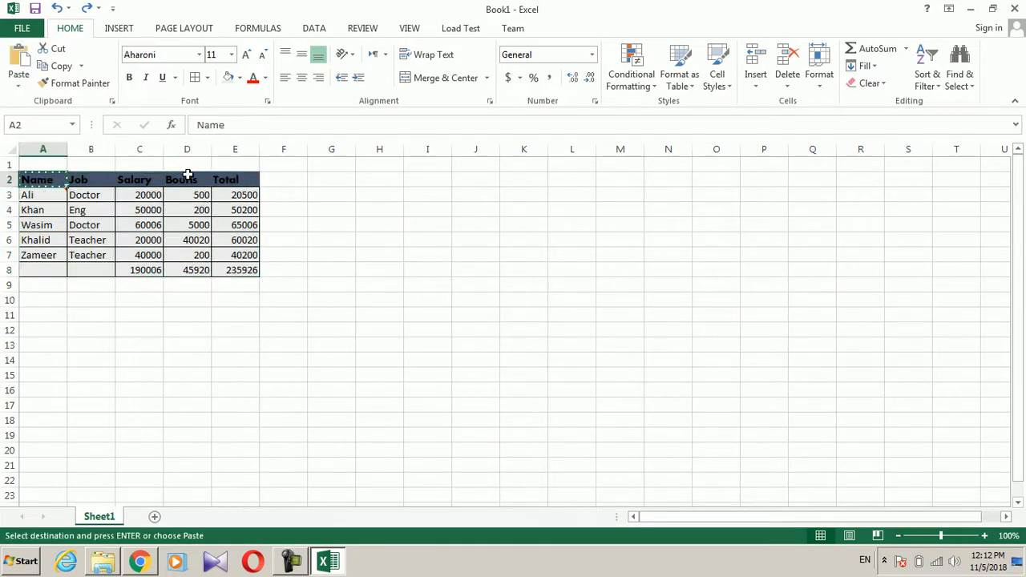
left_click(88, 177)
key("ctrl+c")
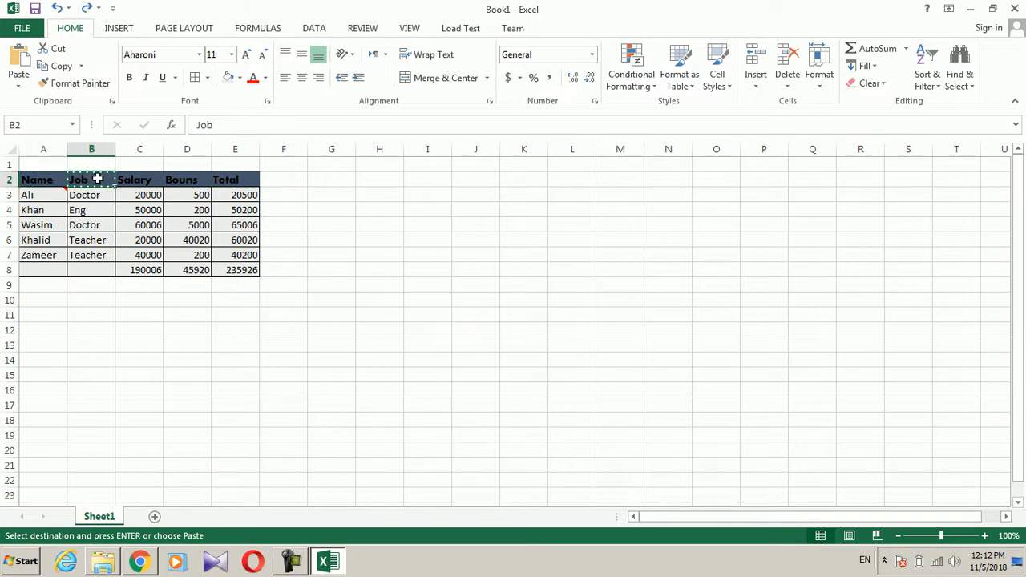
left_click(340, 195)
key("ctrl+v")
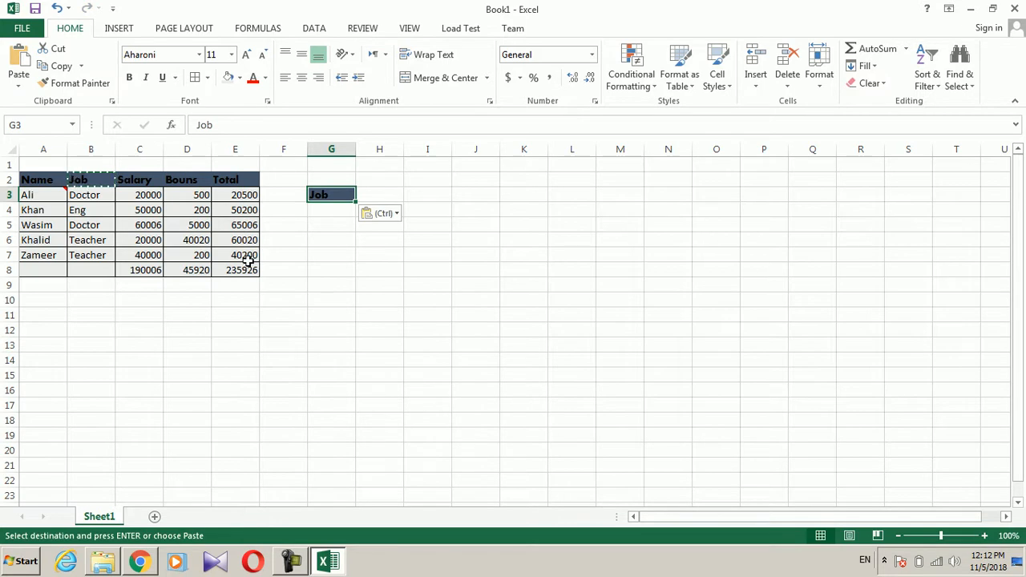
key("Escape")
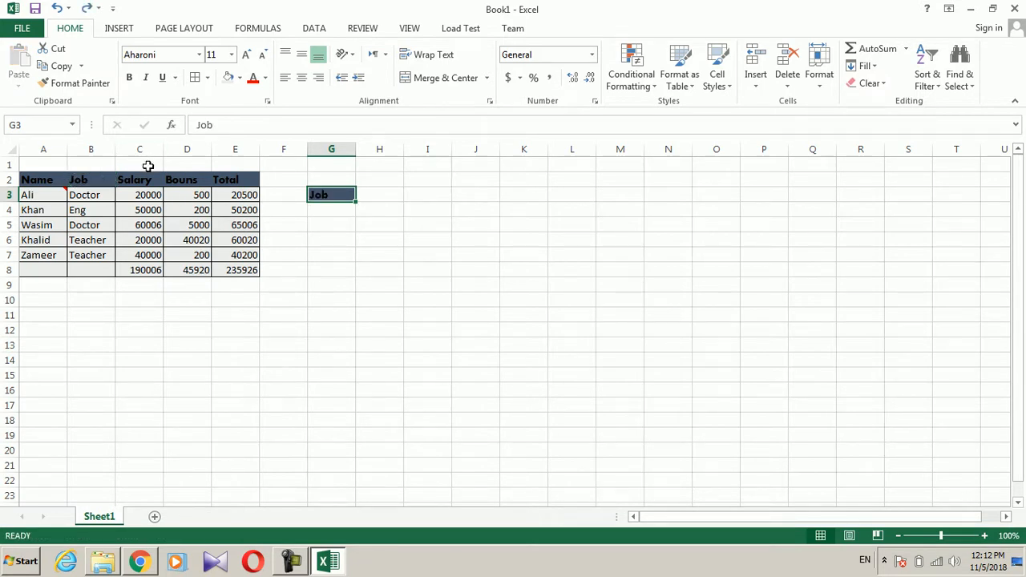
key("ctrl+z")
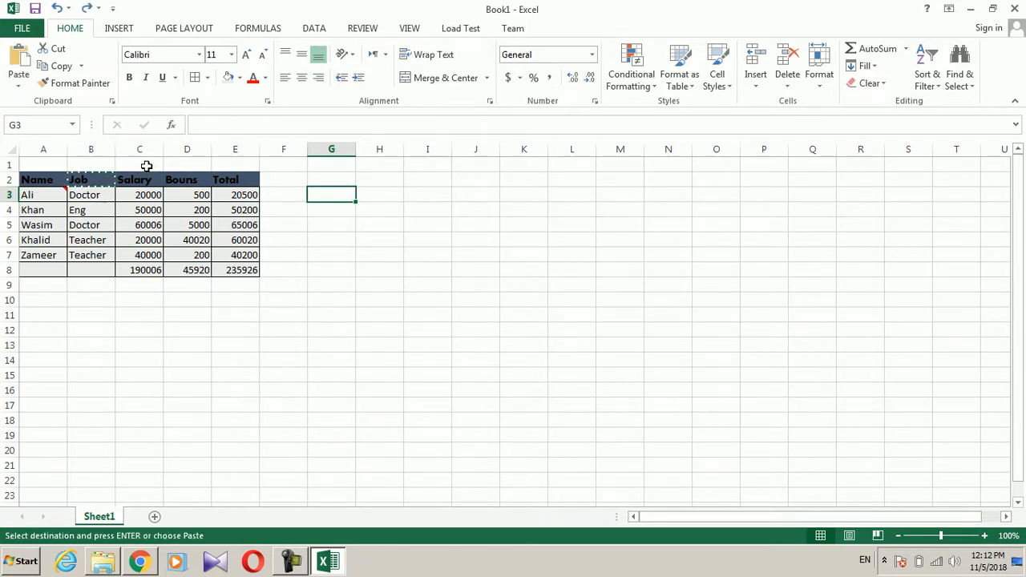
Step: Show the Office Clipboard and collect the Name, Salary and Bouns header cells in it one by one
left_click(112, 103)
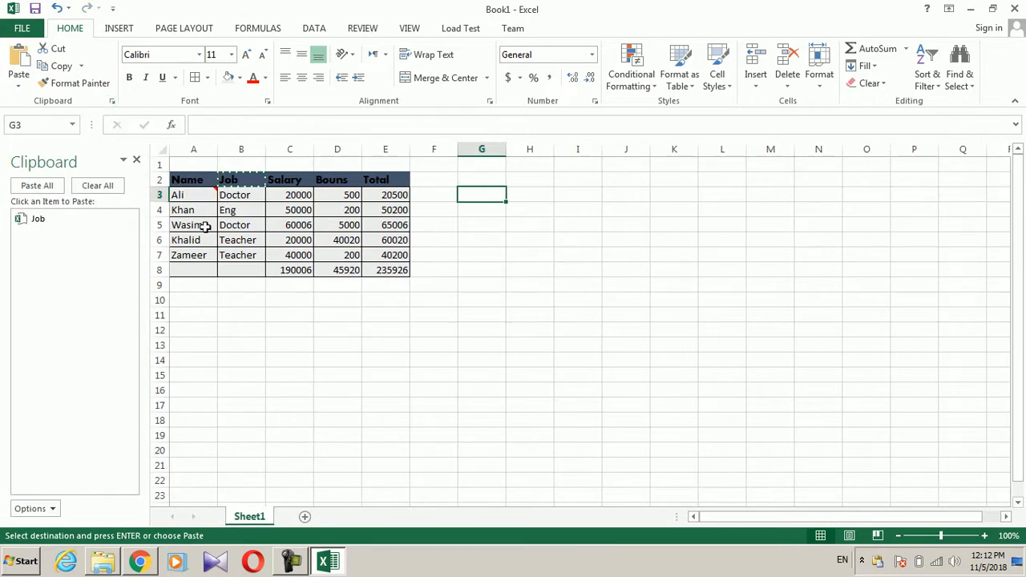
left_click(198, 182)
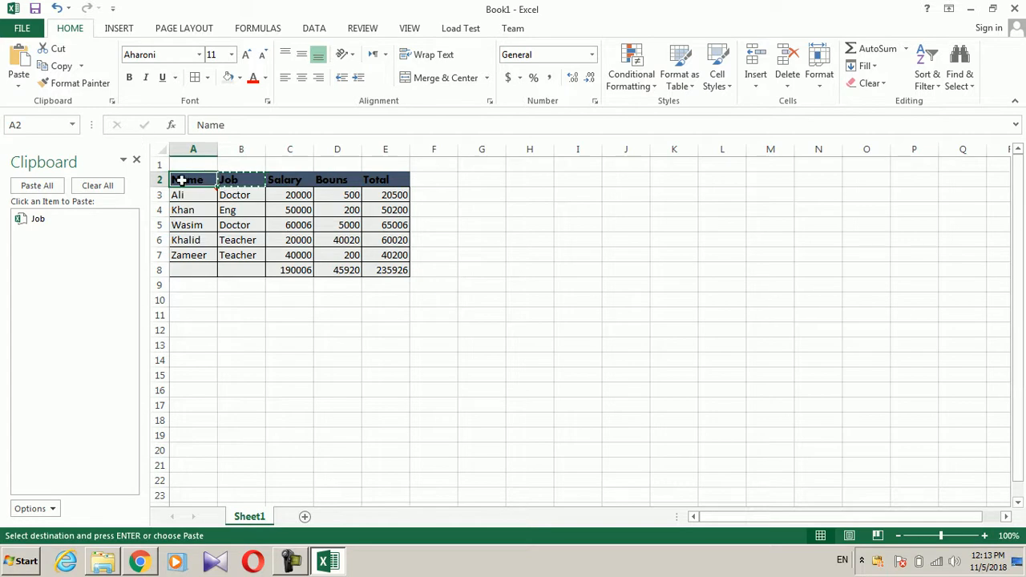
left_click(62, 66)
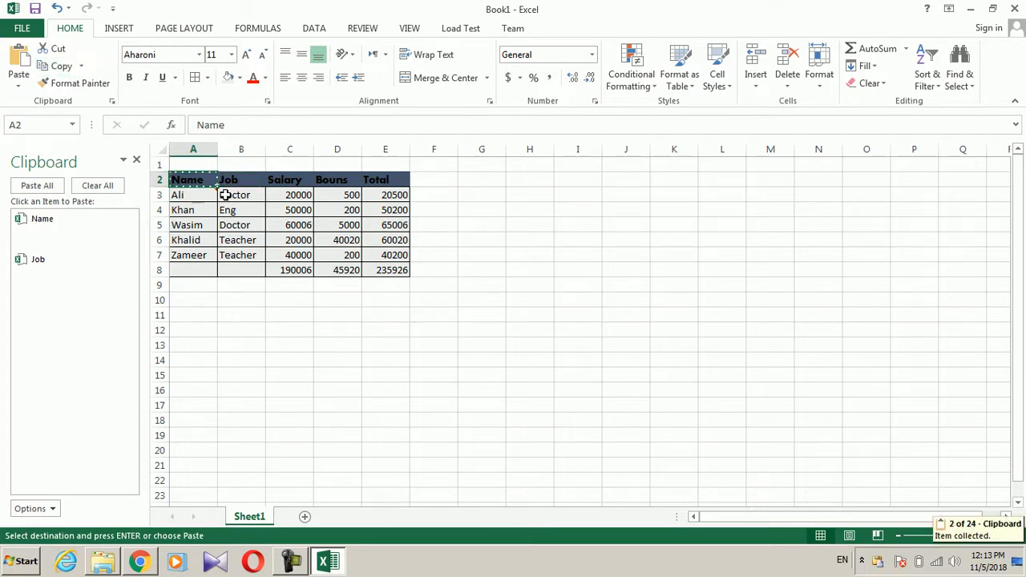
left_click(292, 178)
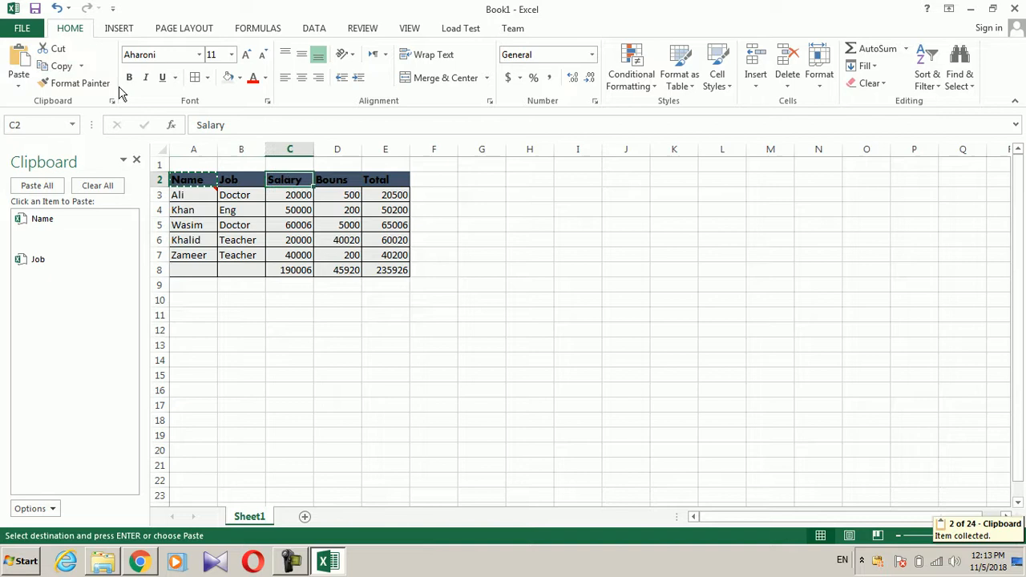
left_click(60, 65)
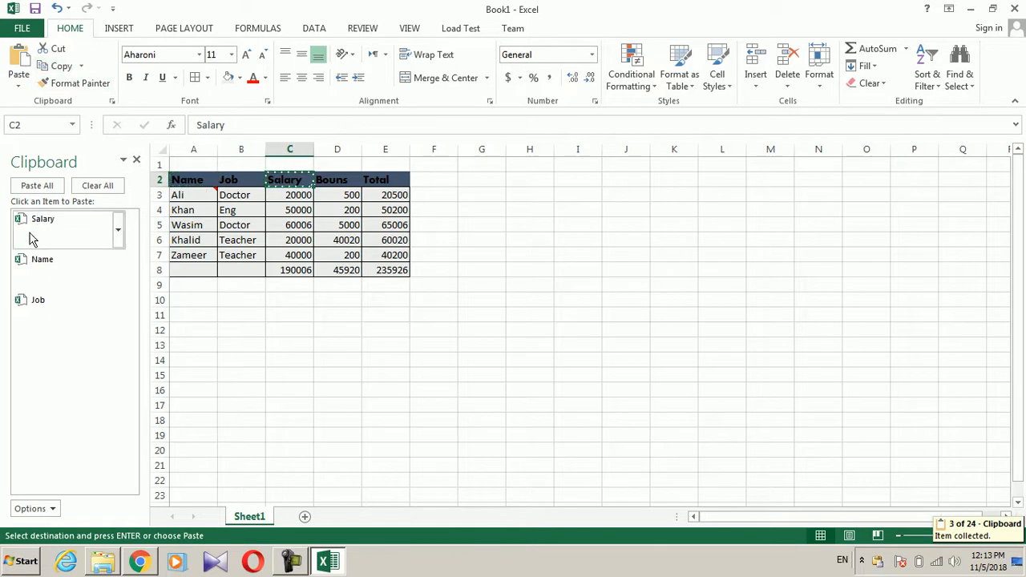
left_click(340, 179)
left_click(62, 67)
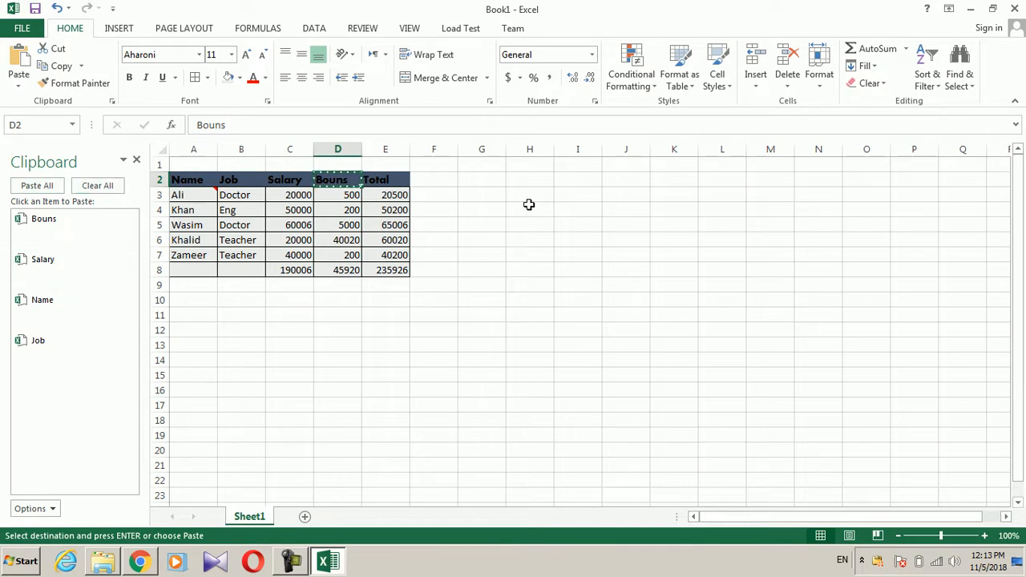
Step: Paste the collected clipboard items into row 2: Job in G2, Name in F2, Salary in H2 and Bouns in I2
left_click(477, 183)
left_click(51, 343)
left_click(442, 184)
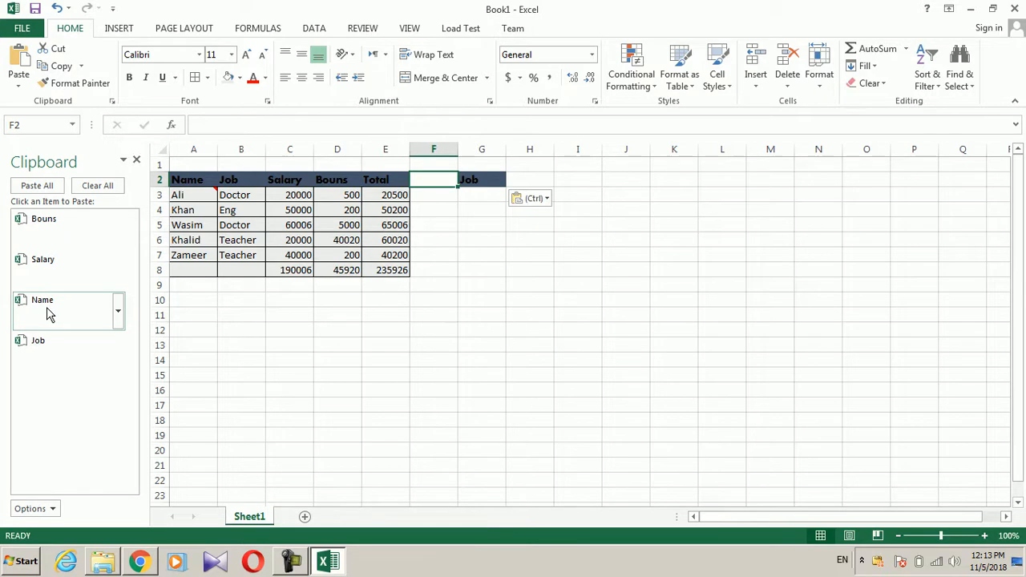
left_click(46, 313)
left_click(527, 180)
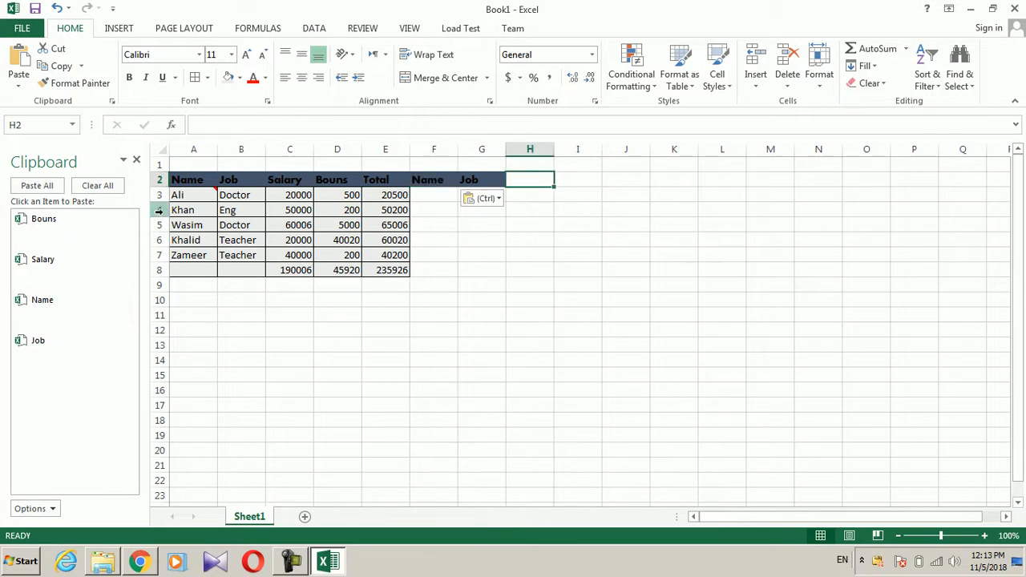
left_click(65, 273)
left_click(582, 181)
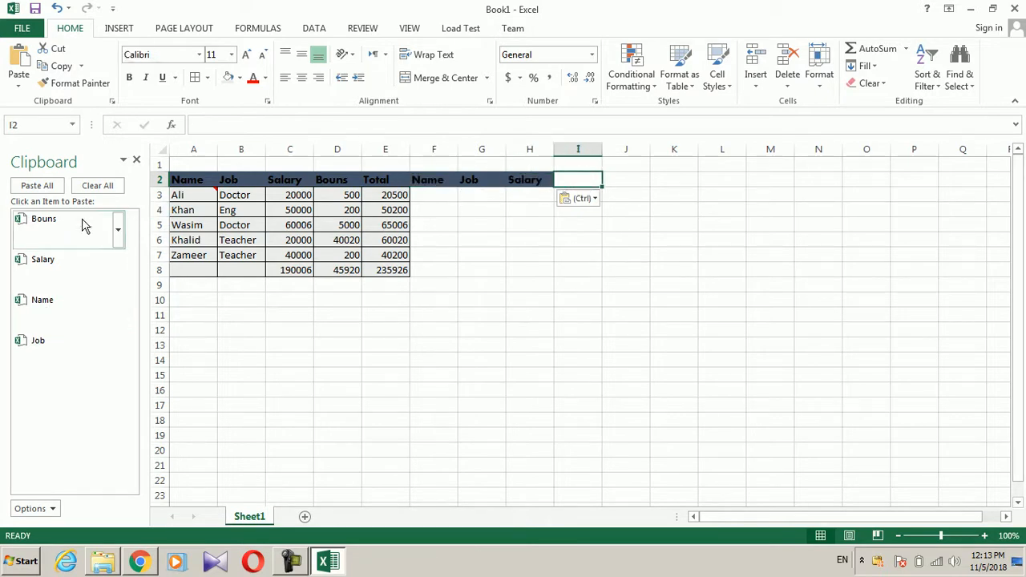
left_click(50, 229)
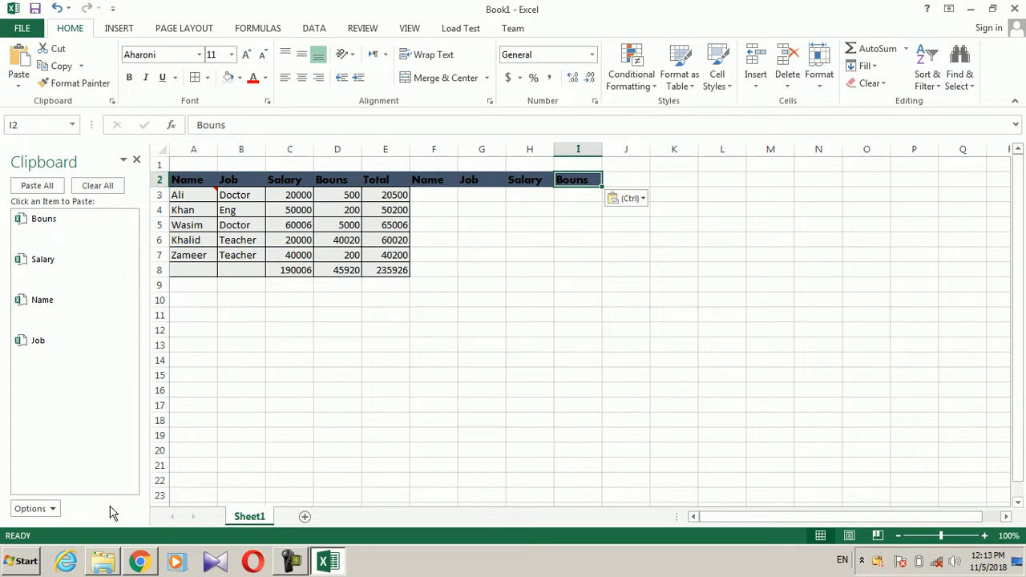
Step: Check the Office Clipboard display options and undo the pasted Bouns, Salary and Name headers
left_click(56, 510)
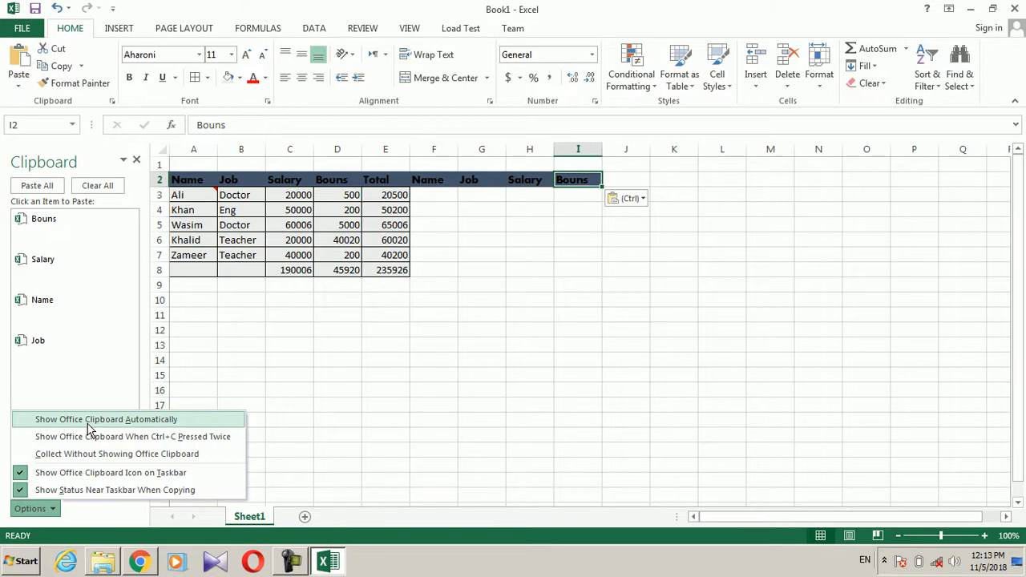
left_click(412, 329)
key("ctrl+z")
key("ctrl+z")
key("ctrl+z")
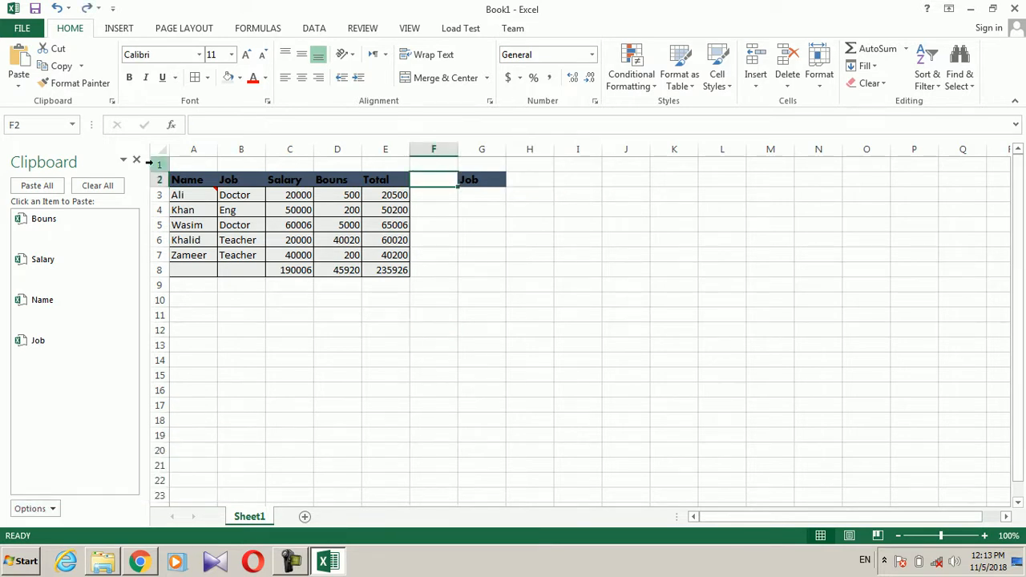
Step: Empty and close the Office Clipboard, and undo the Job header pasted in G2
left_click(102, 188)
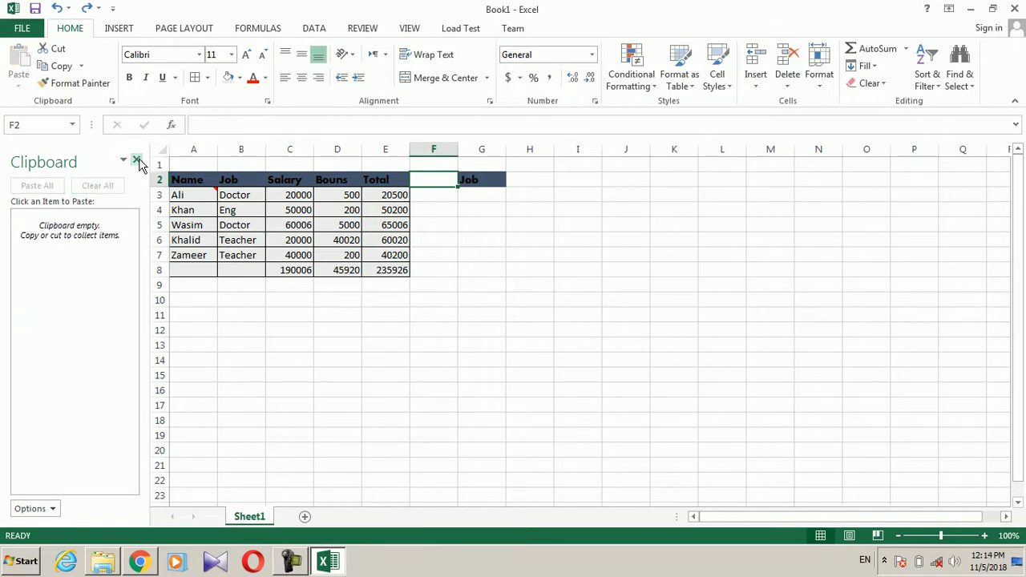
left_click(137, 161)
left_click(243, 288)
key("ctrl+z")
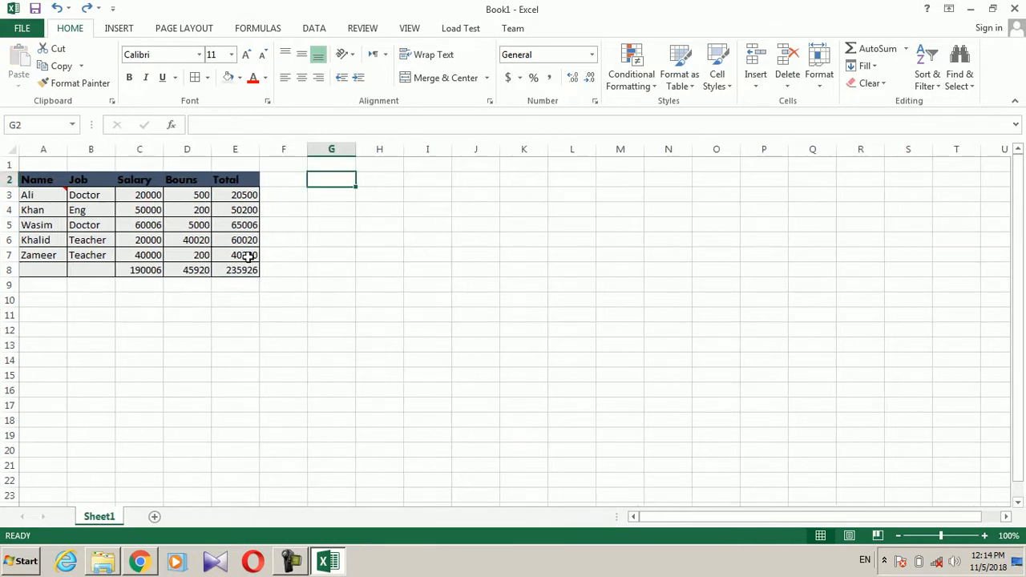
Step: Try copying the Name and Job header cells in turn while the Office Clipboard is closed, and cancel the copy
left_click(105, 211)
left_click(43, 181)
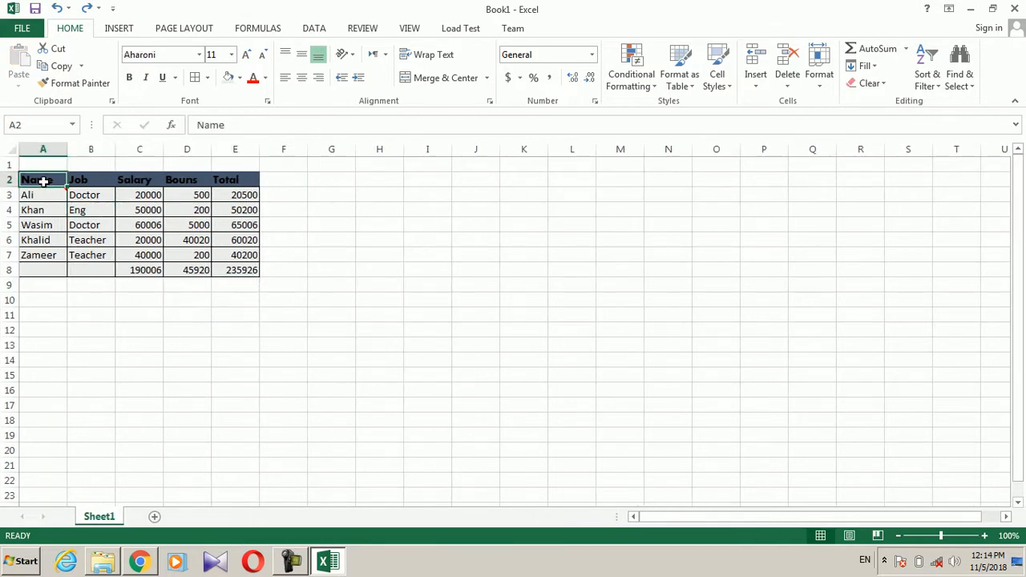
key("ctrl+c")
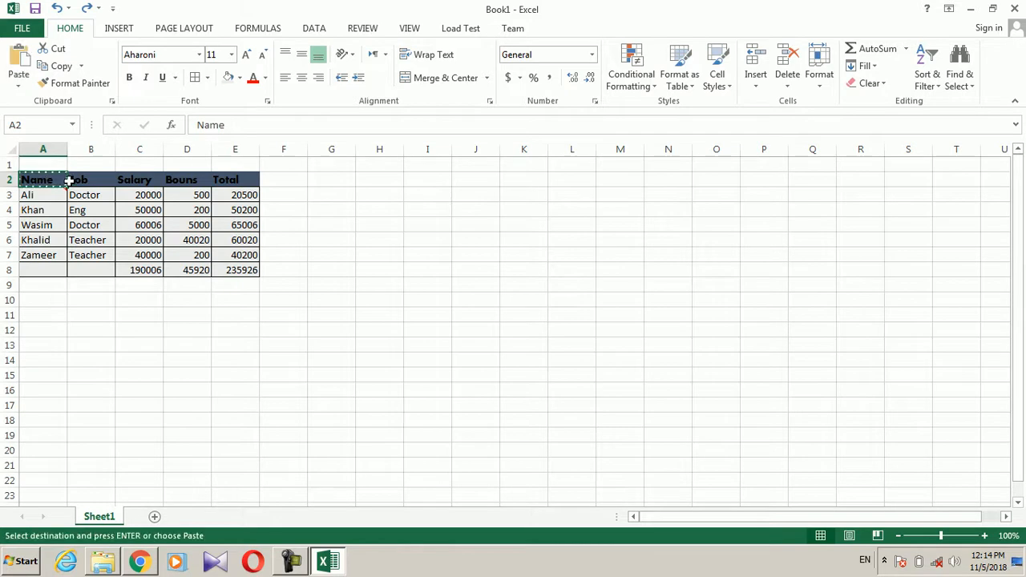
left_click(70, 181)
key("ctrl+c")
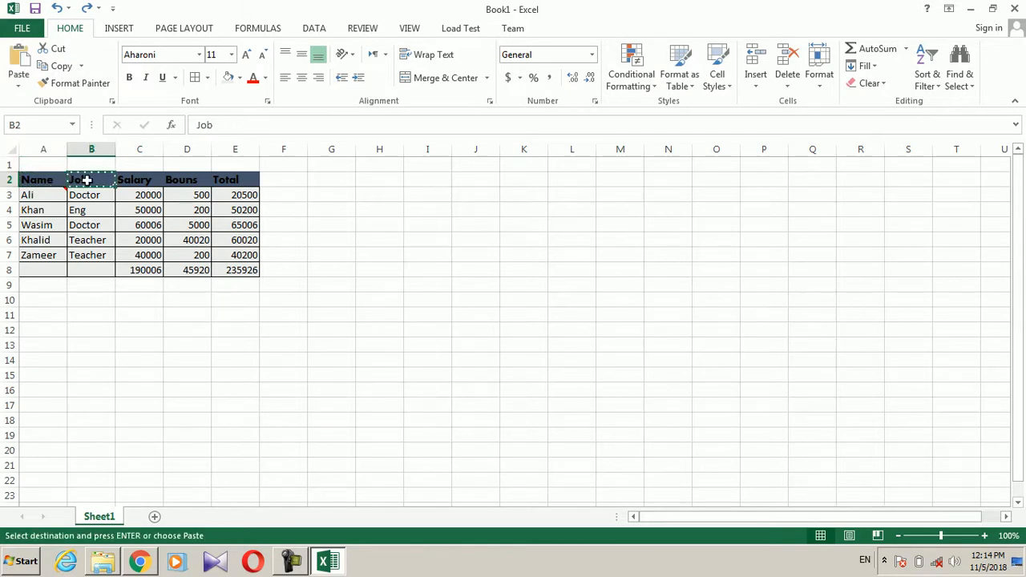
key("Escape")
Step: Set the Office Clipboard to show automatically and close its pane
left_click(111, 101)
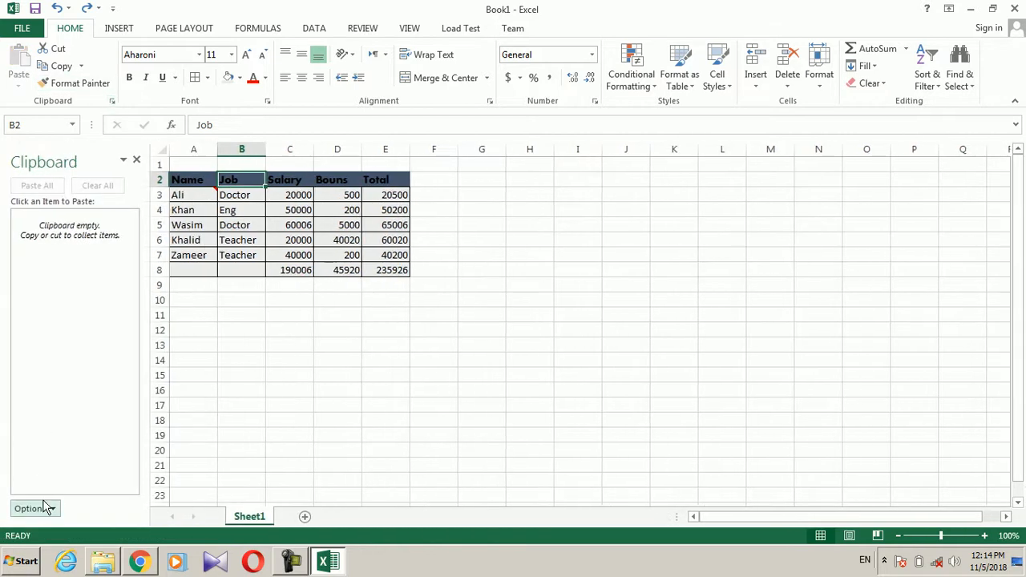
left_click(53, 510)
left_click(89, 420)
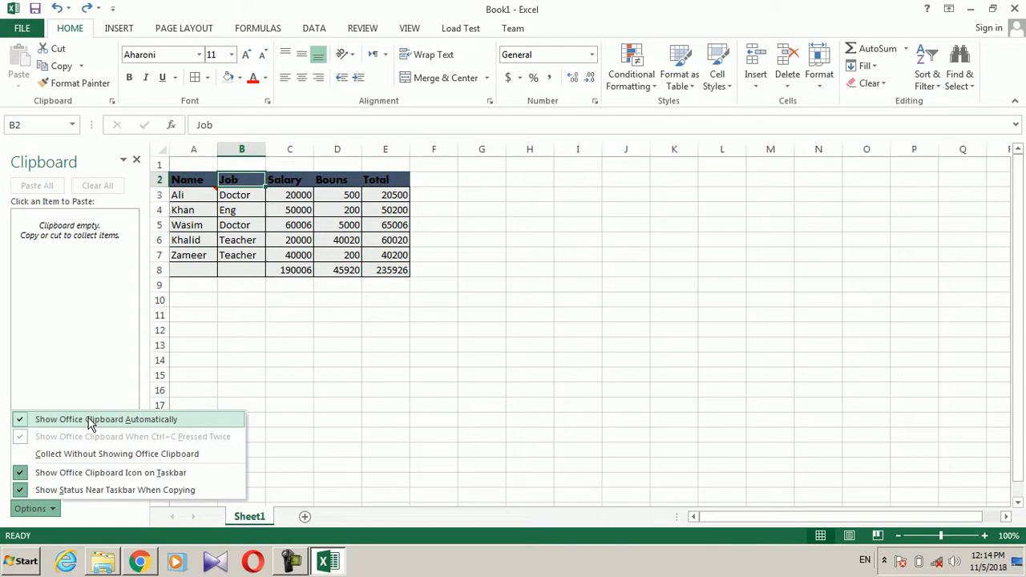
left_click(91, 421)
left_click(112, 419)
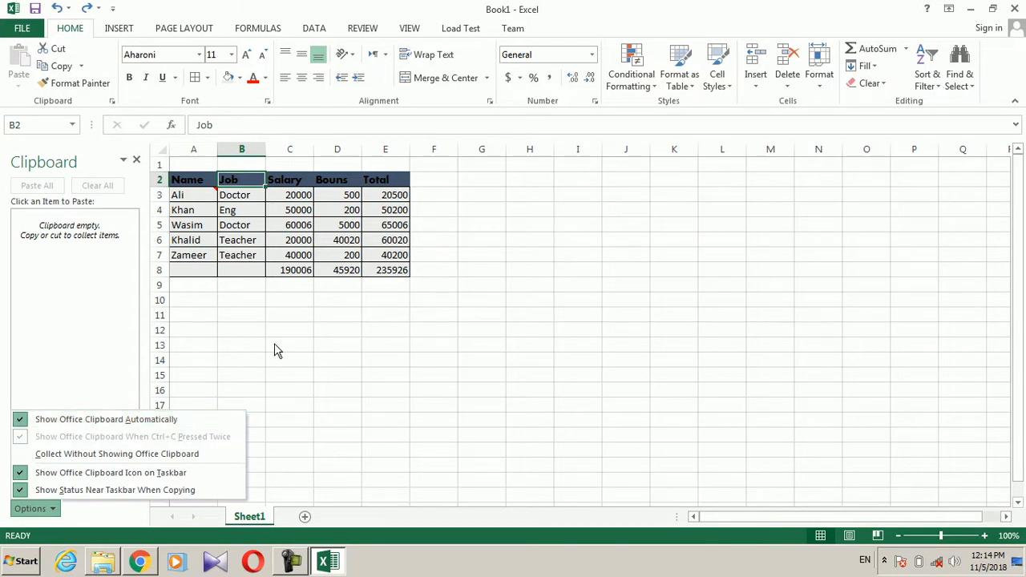
left_click(272, 344)
left_click(137, 161)
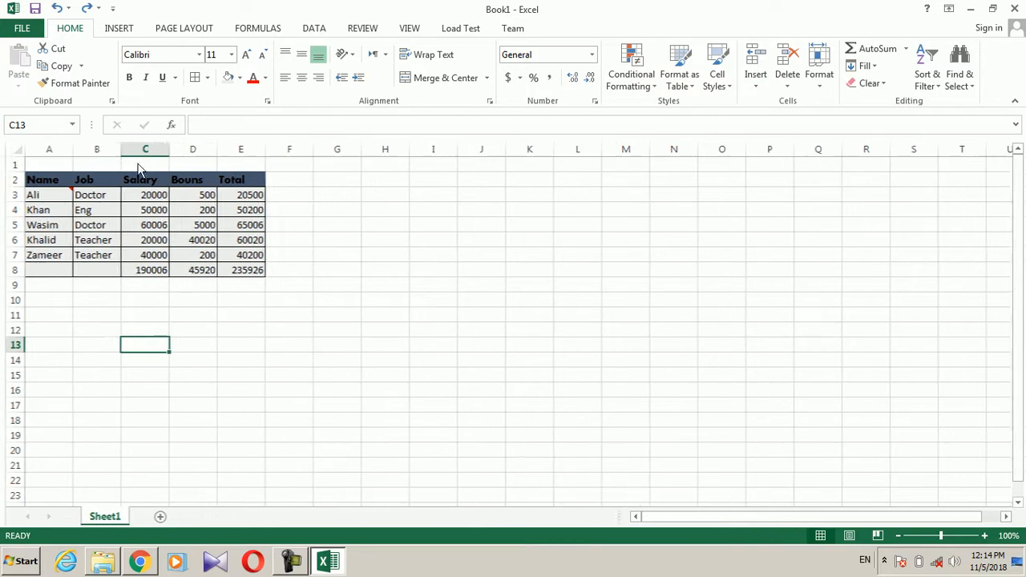
Step: Copy the Job and Salary header cells in turn so that the Office Clipboard appears automatically
left_click(99, 179)
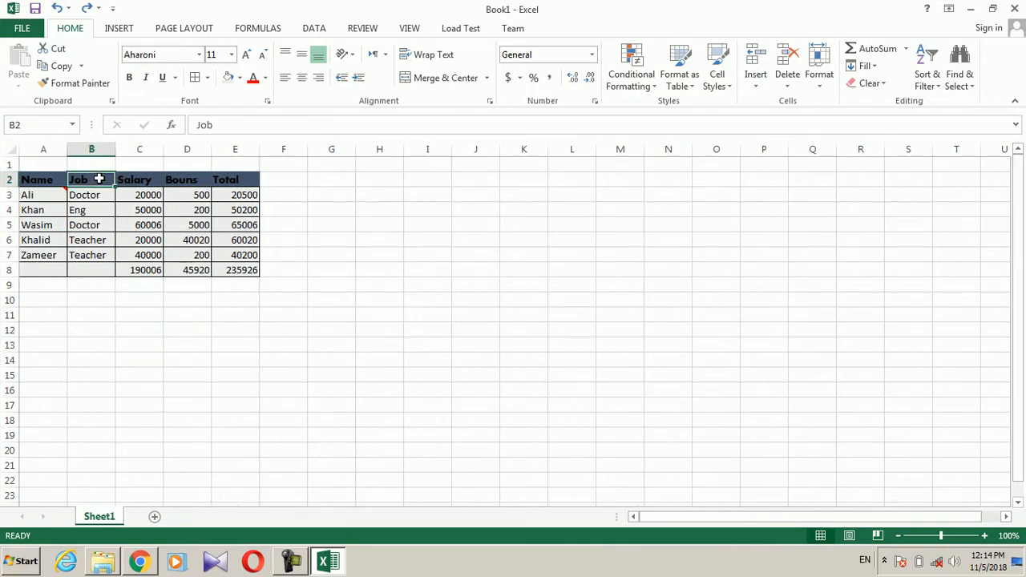
key("ctrl+c")
left_click(131, 178)
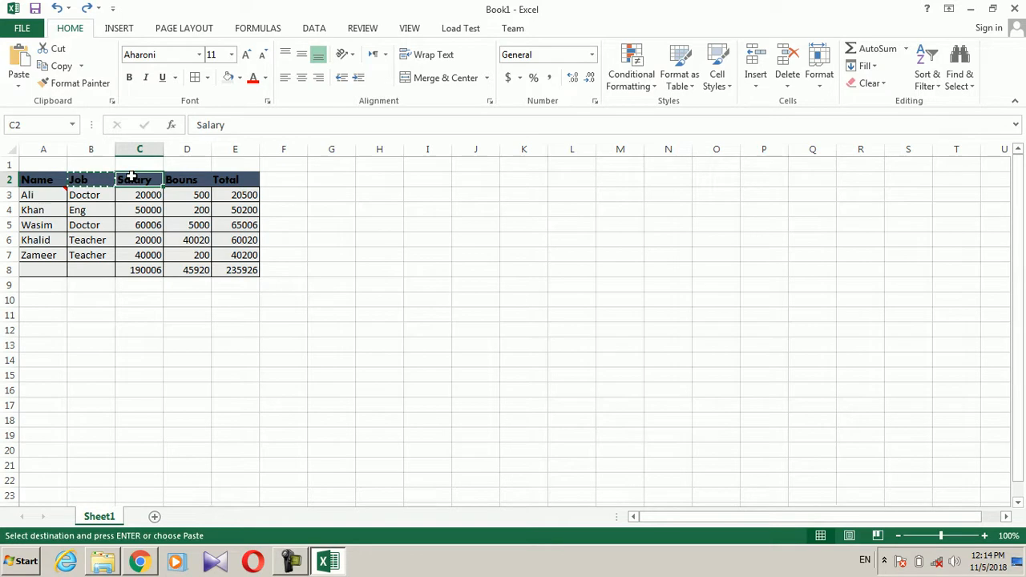
key("ctrl+c")
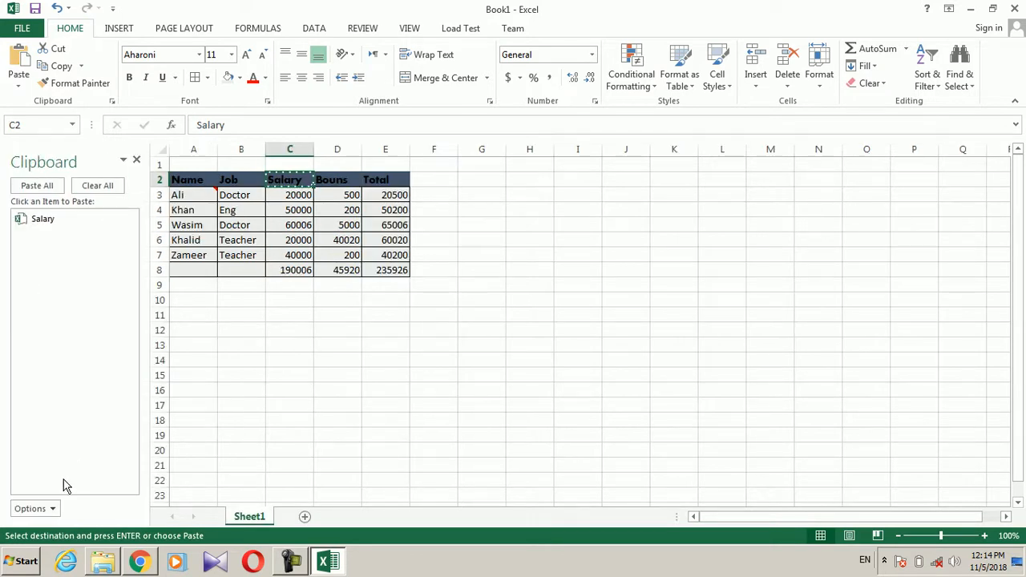
Step: Turn off the option to show the Office Clipboard automatically, and empty and close the clipboard
left_click(58, 510)
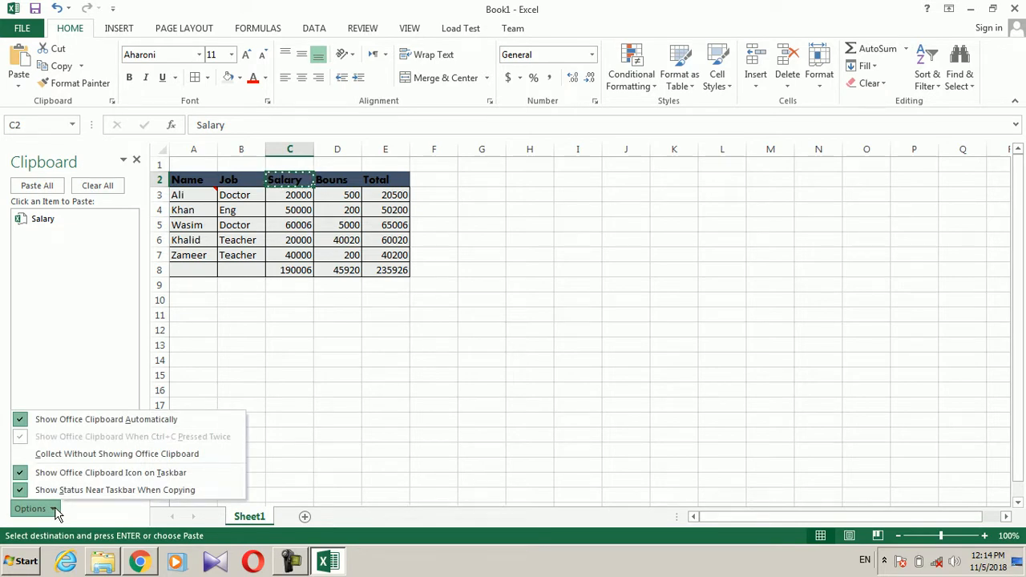
left_click(103, 419)
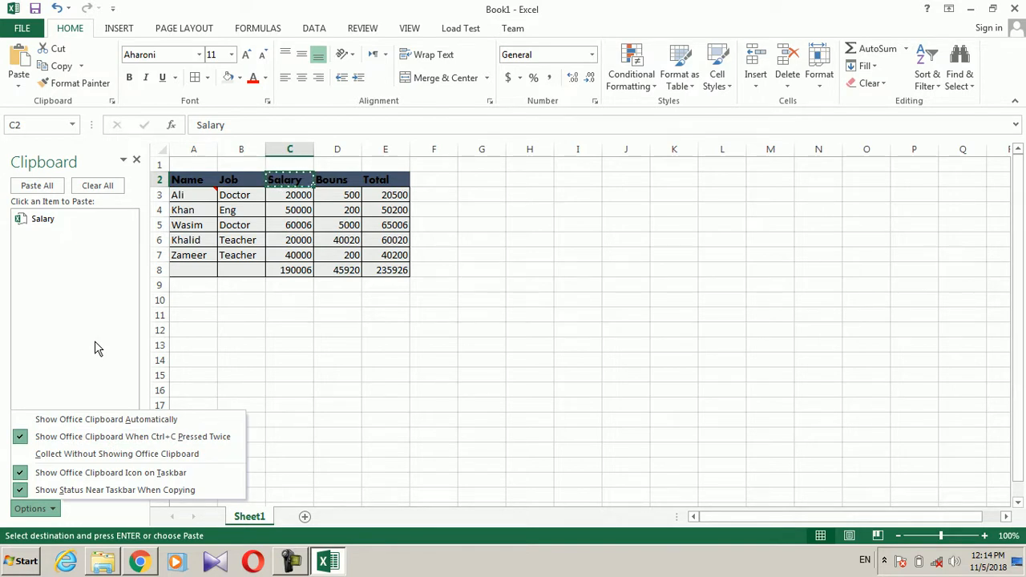
left_click(245, 268)
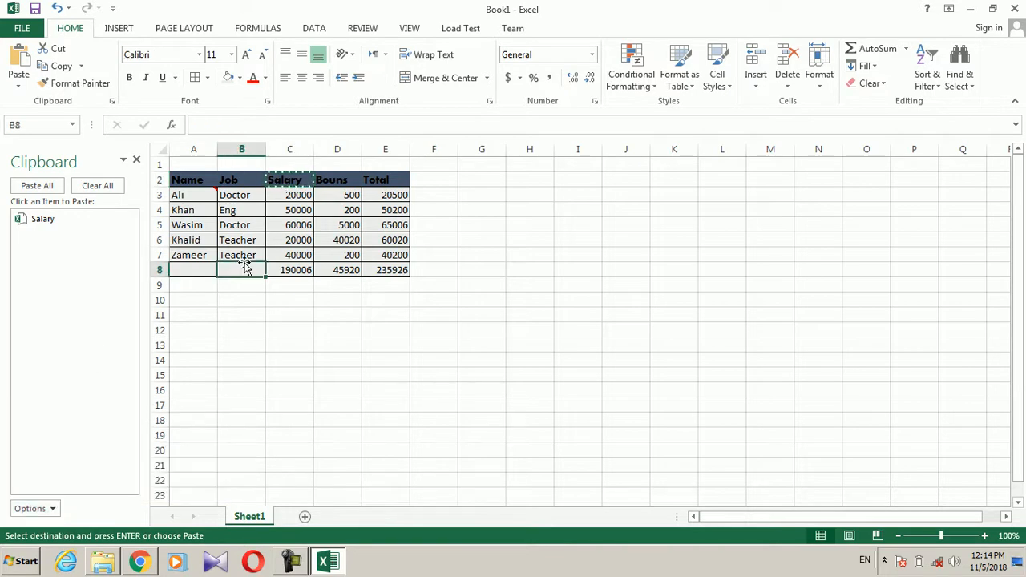
left_click(117, 187)
left_click(136, 160)
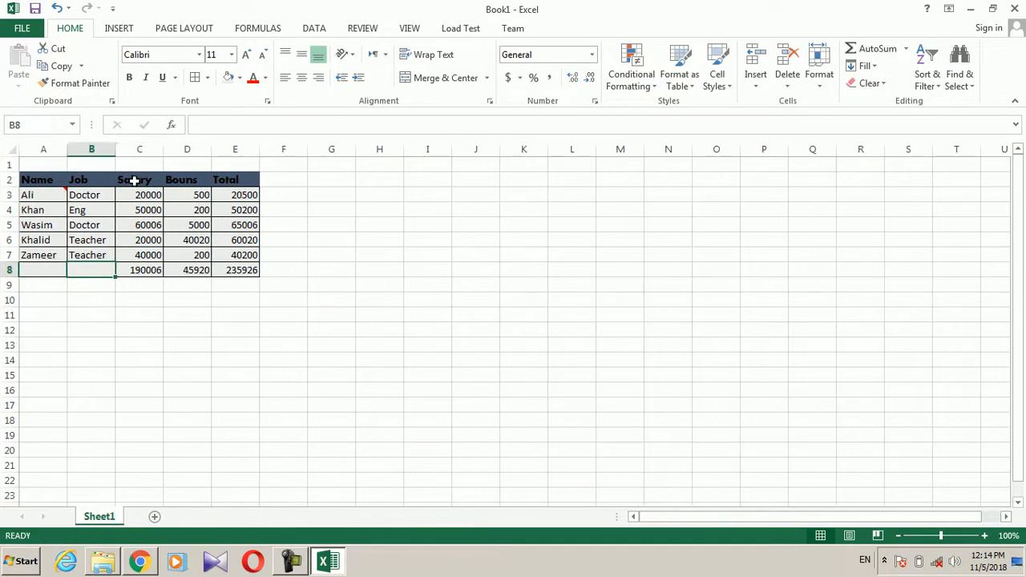
Step: Copy the Salary header once and the Bouns header twice in a row to bring up the Office Clipboard
left_click(134, 180)
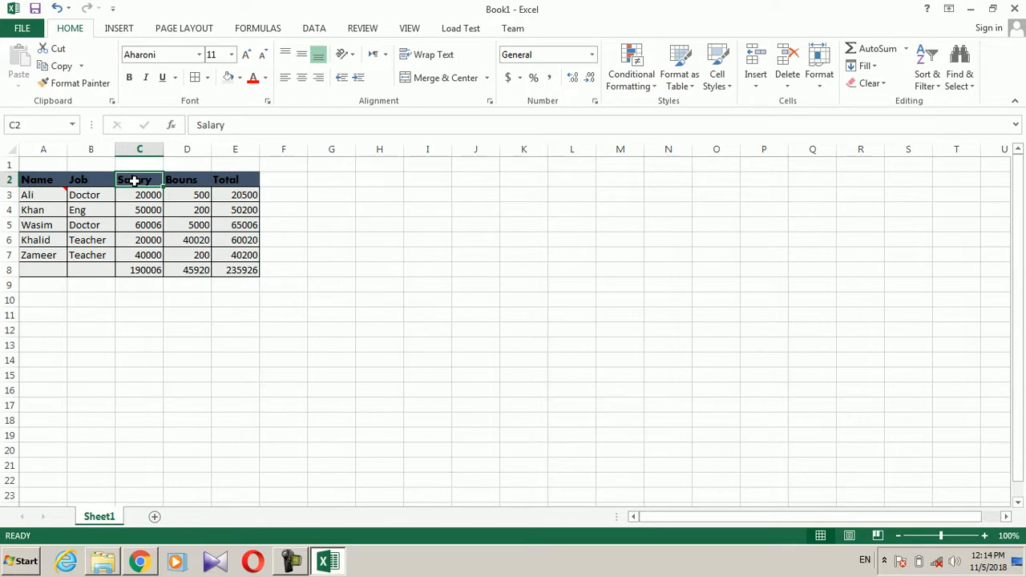
key("ctrl+c")
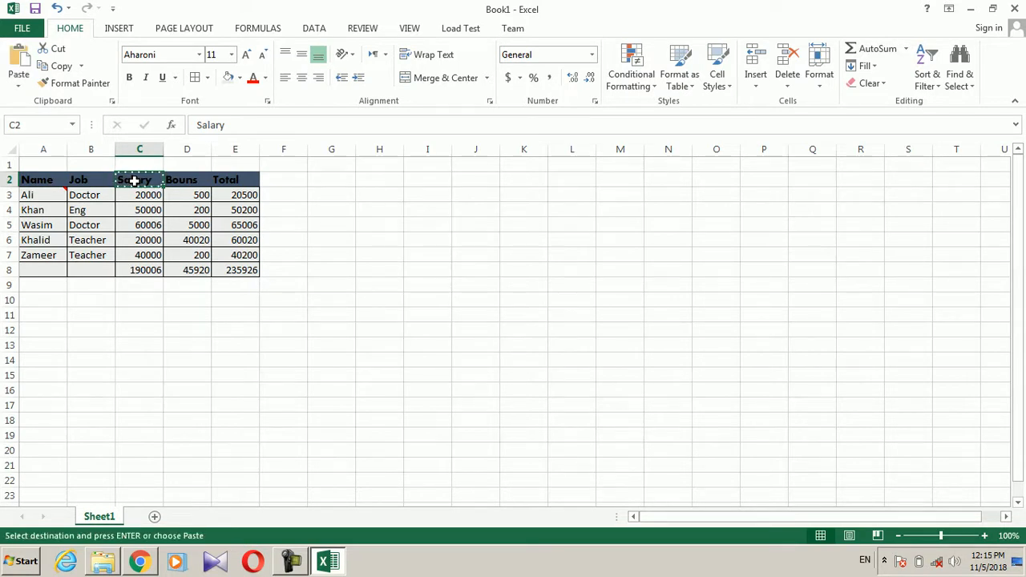
left_click(185, 184)
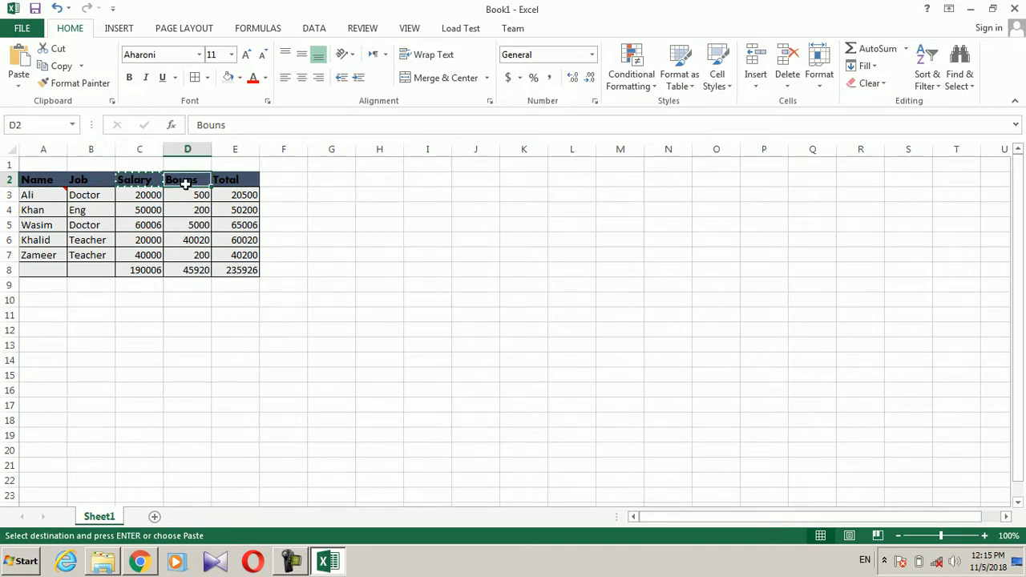
key("ctrl+c")
key("ctrl+c")
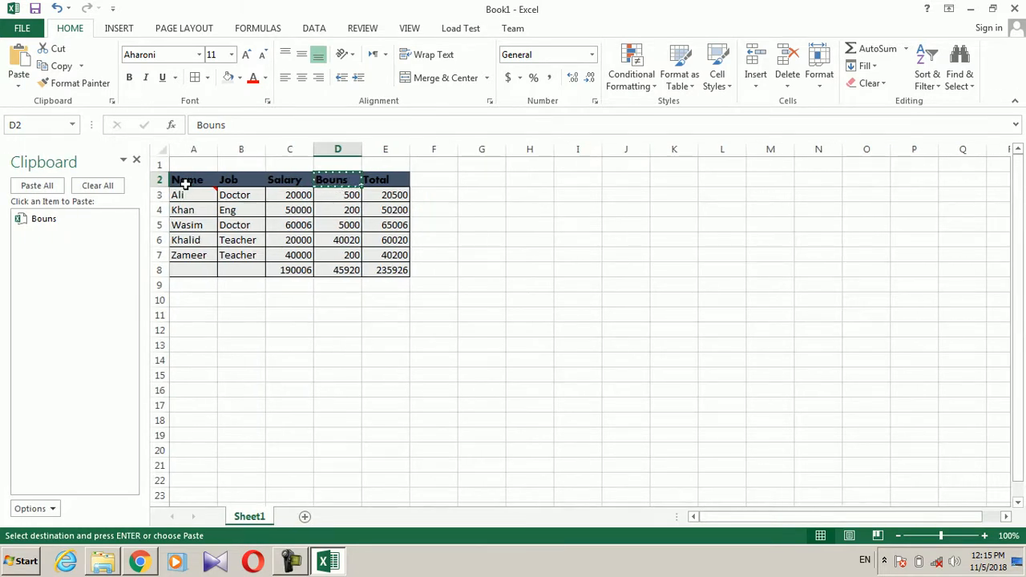
Step: Check the Office Clipboard display options, and empty and close the clipboard
left_click(32, 508)
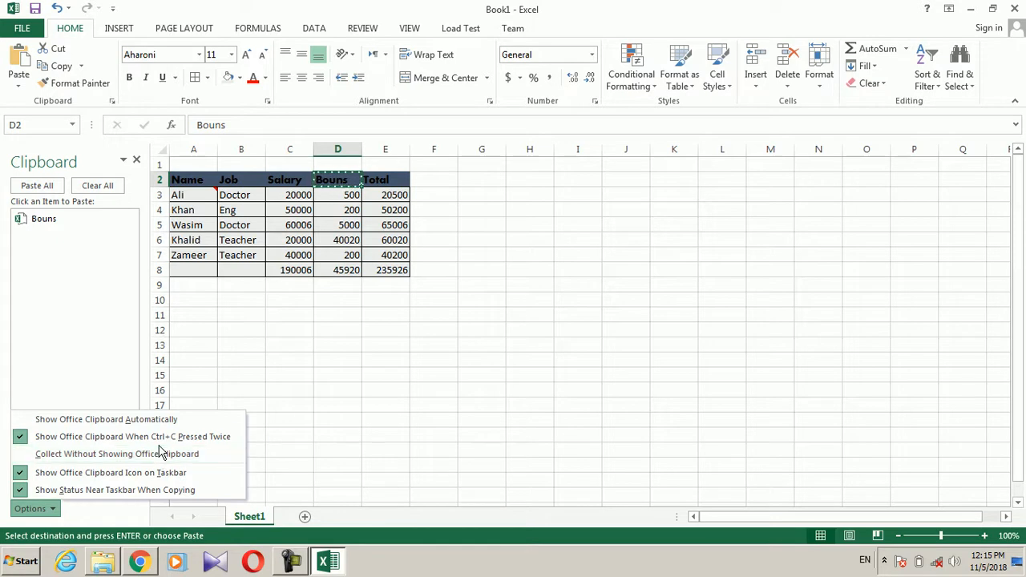
left_click(110, 186)
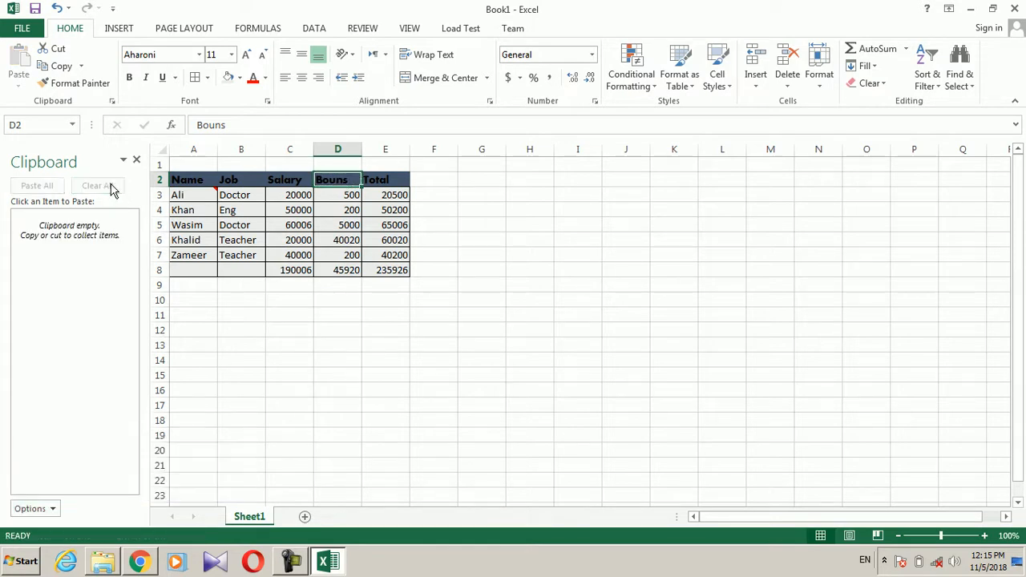
left_click(136, 161)
left_click(181, 227)
left_click(145, 191)
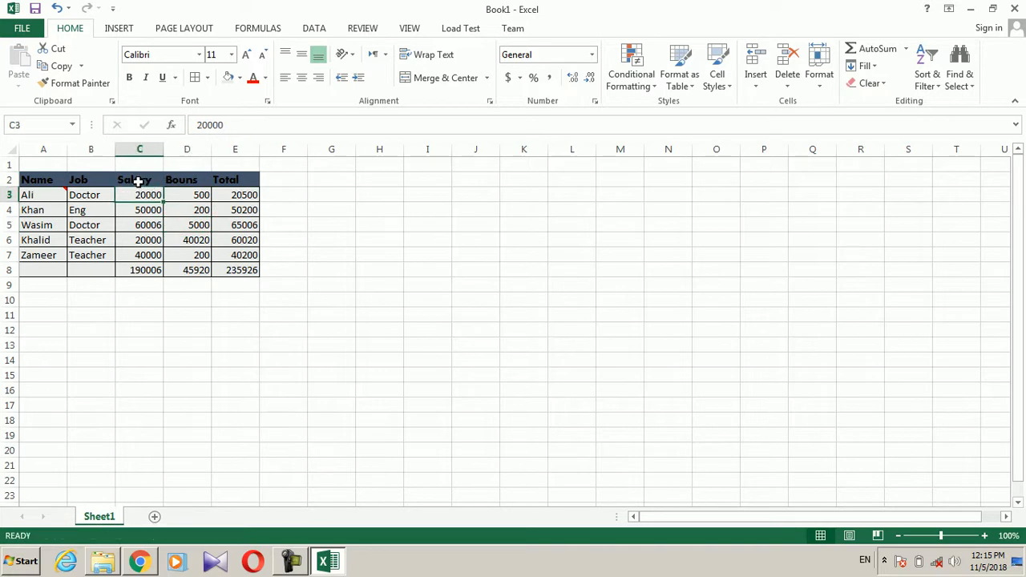
Step: Copy the Salary header, the Bouns header and empty cell G6 in turn with the Office Clipboard closed
left_click(139, 181)
key("ctrl+c")
left_click(168, 180)
key("ctrl+c")
left_click(321, 238)
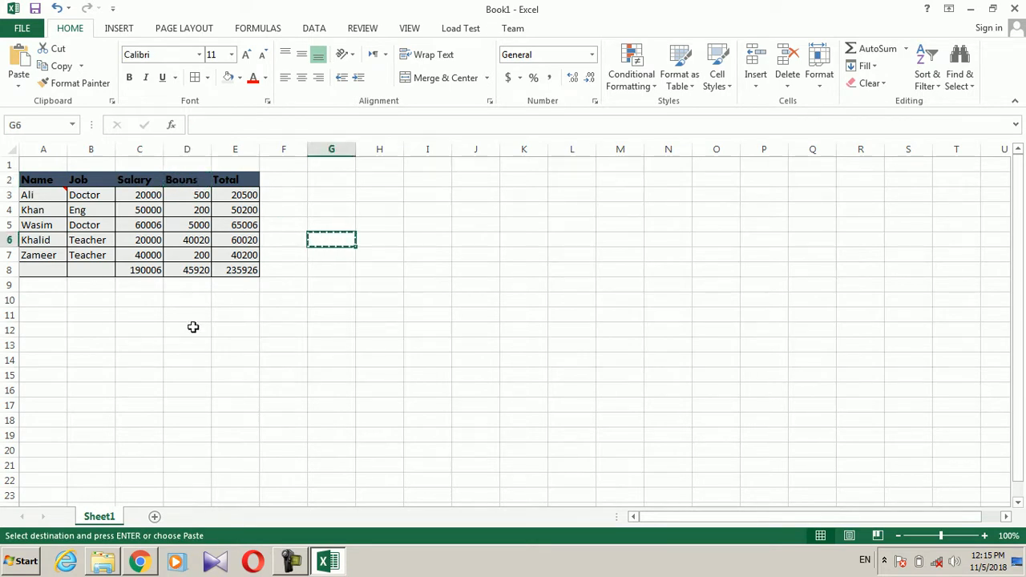
Step: Set the Office Clipboard to collect without showing, and empty and close it
left_click(113, 100)
left_click(40, 508)
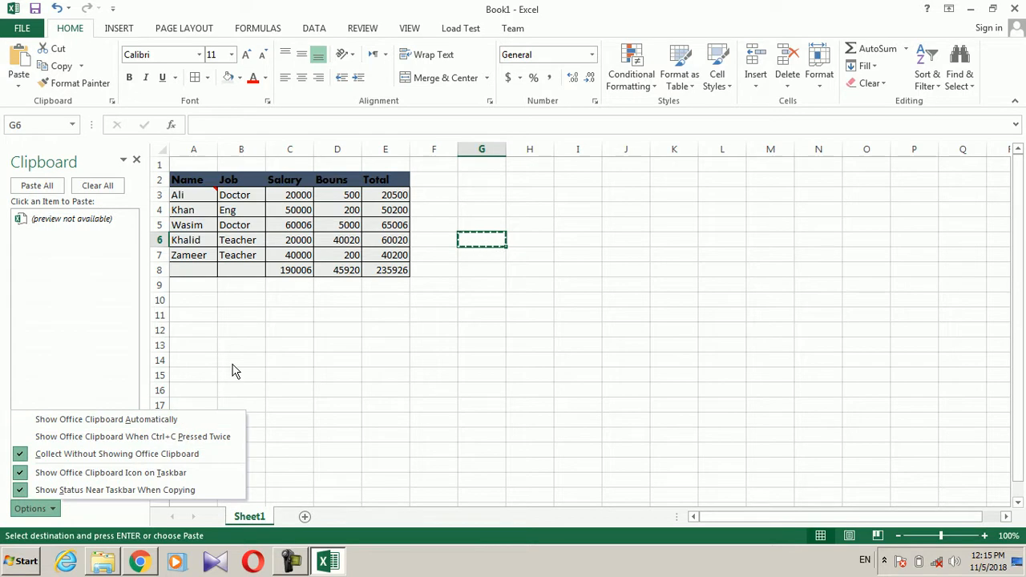
left_click(109, 187)
left_click(136, 159)
left_click(214, 343)
Step: Collect the Salary, Bouns and Total headers by copying them one after another with the Office Clipboard hidden
left_click(139, 177)
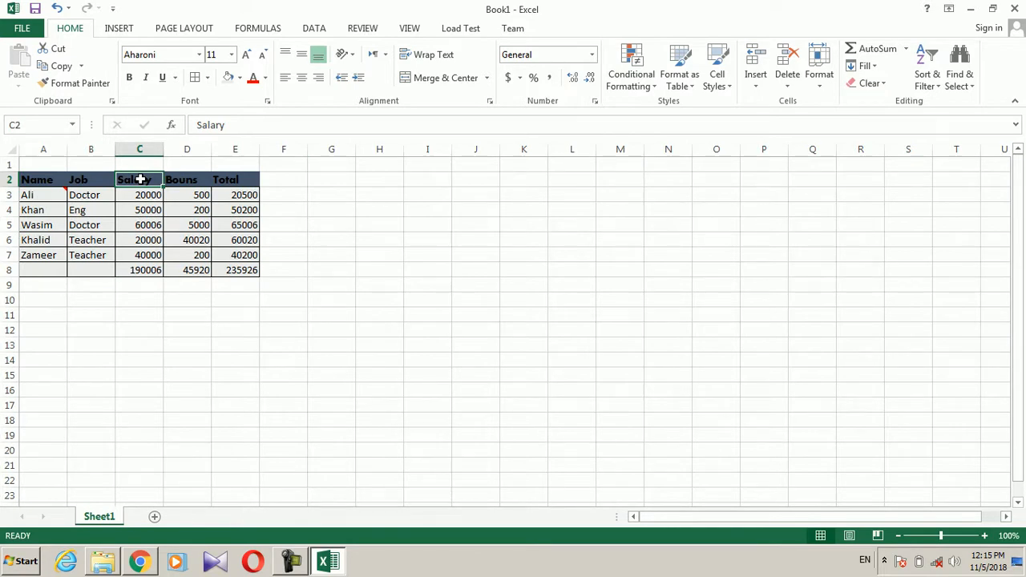
key("ctrl+c")
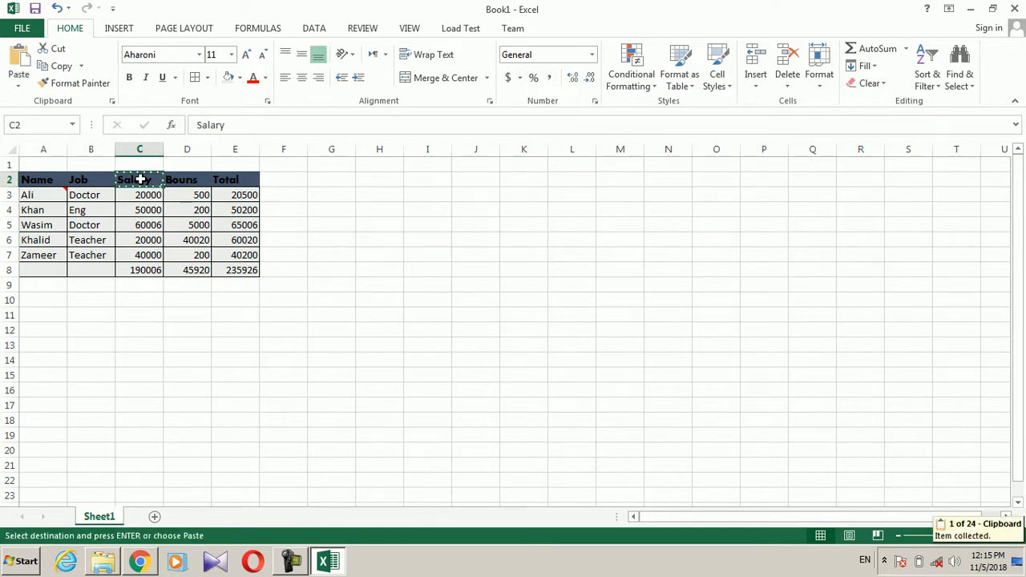
left_click(178, 179)
key("ctrl+c")
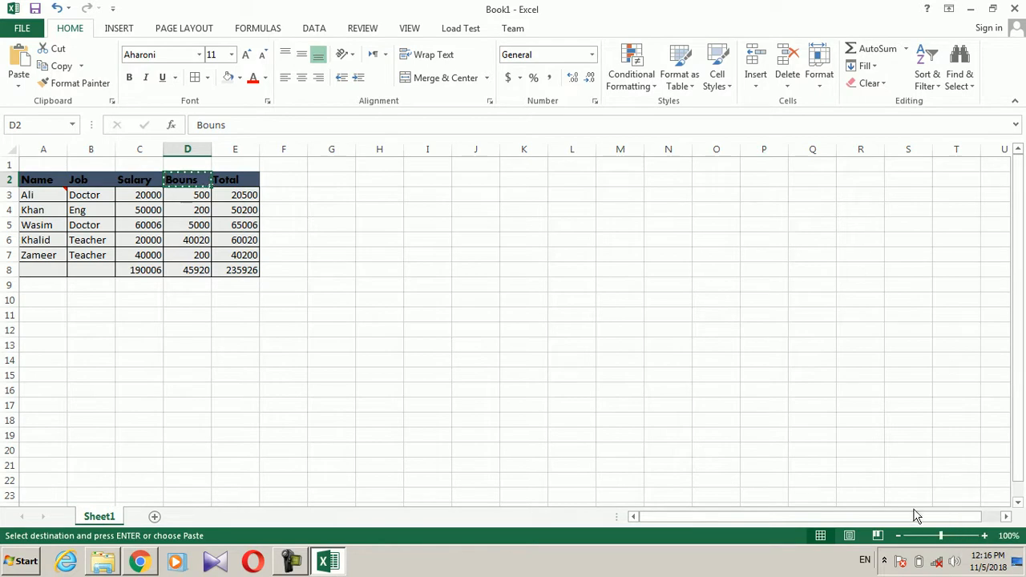
left_click(251, 182)
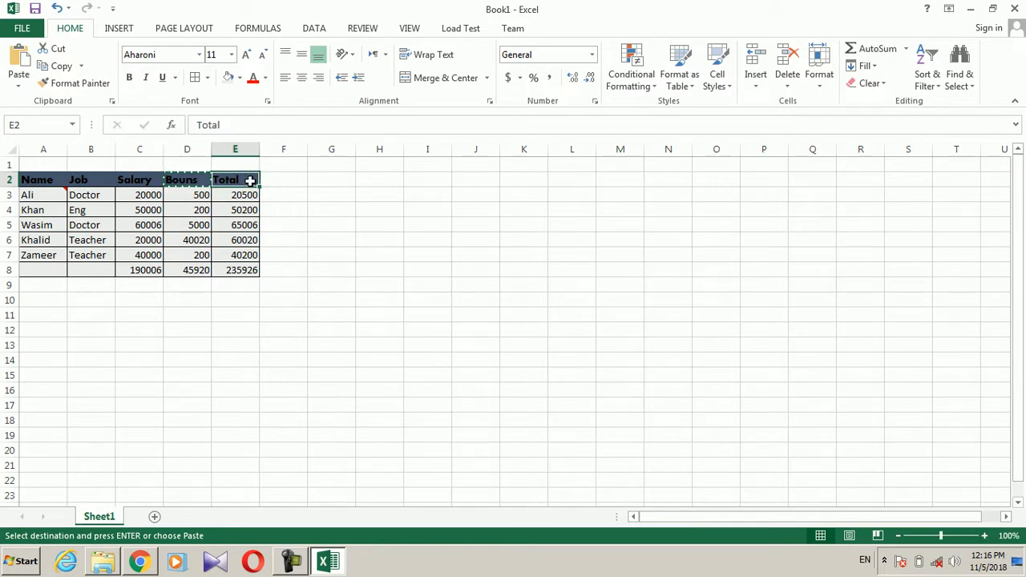
key("ctrl+c")
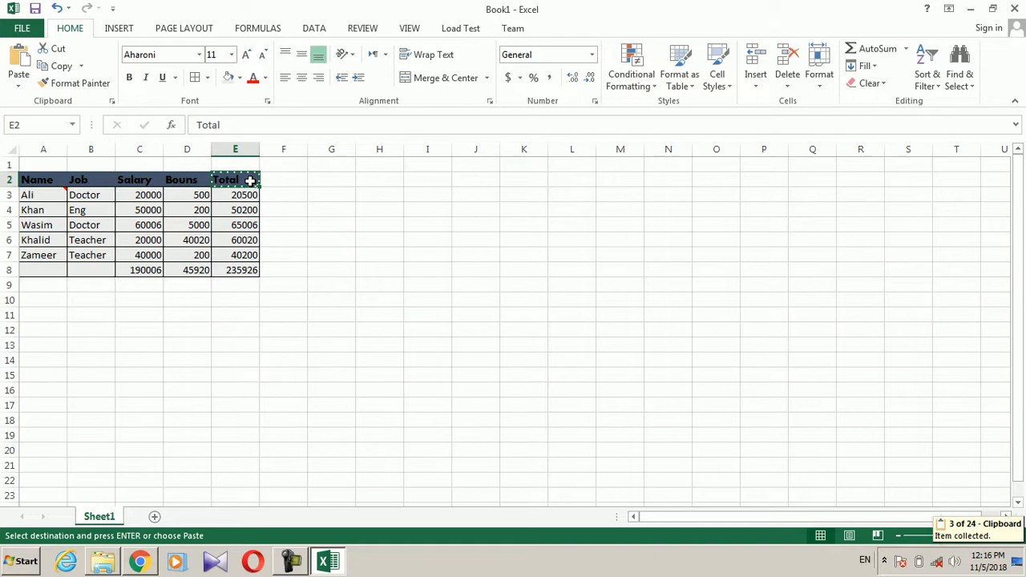
Step: Turn off the Office Clipboard icon on the taskbar, and empty and close the clipboard
left_click(111, 101)
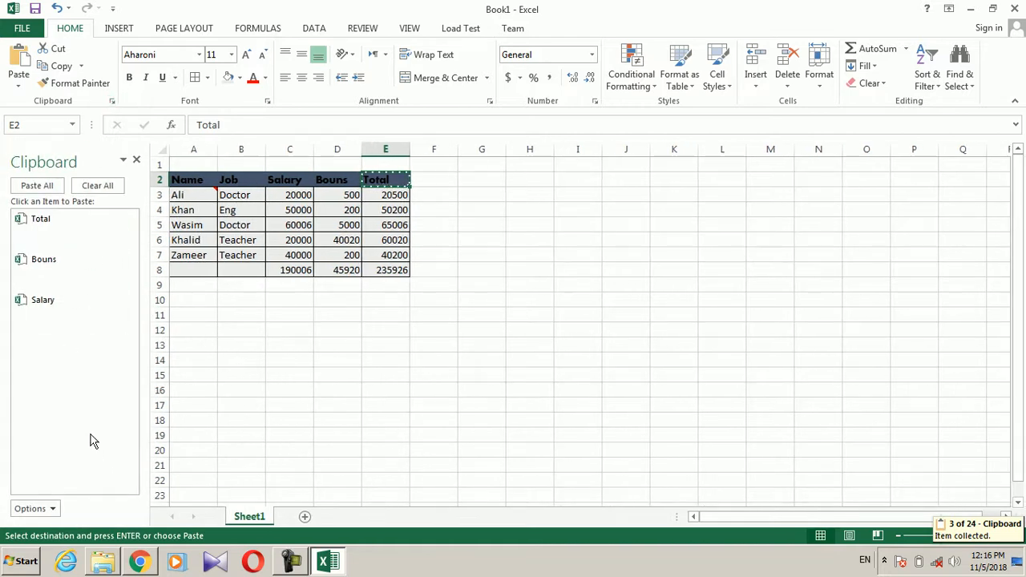
left_click(44, 509)
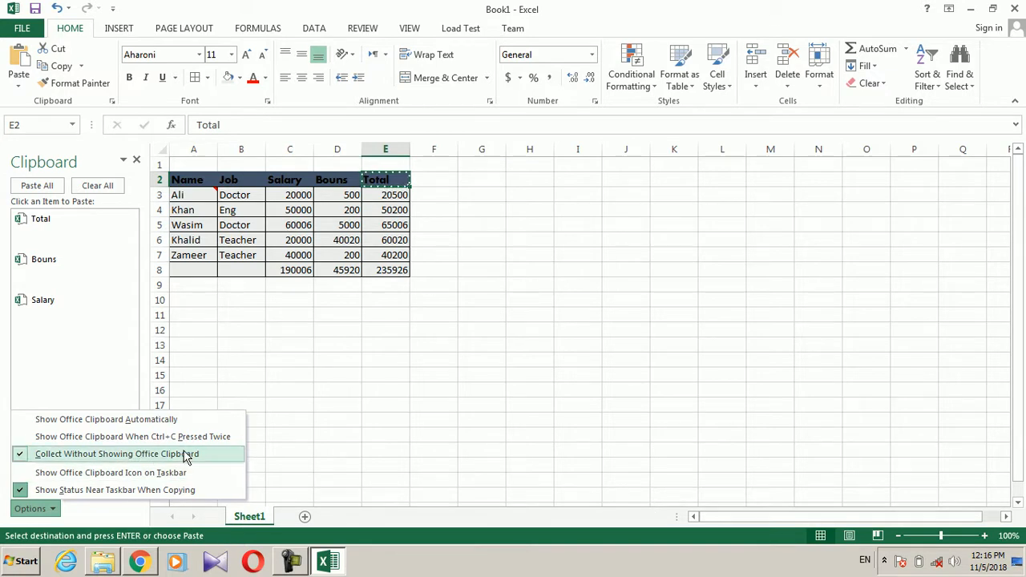
left_click(106, 188)
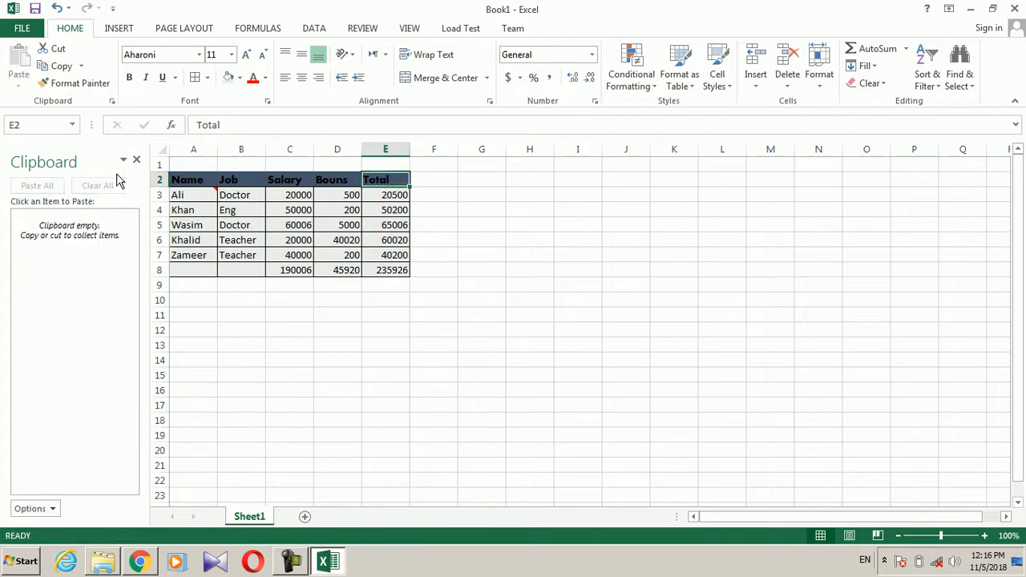
left_click(136, 160)
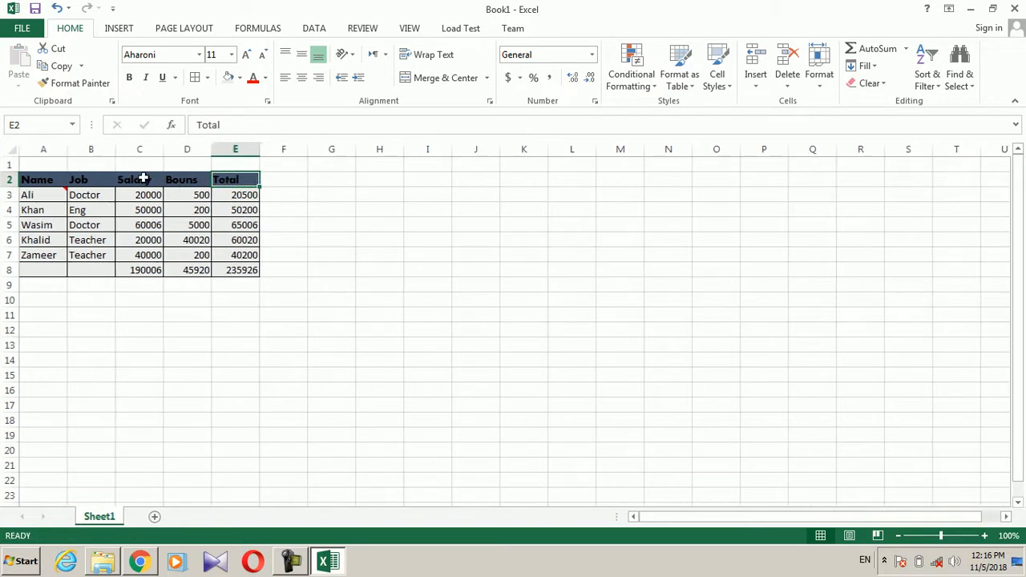
Step: Copy the Salary header alone, and copy the Salary and Bouns headers together
left_click(142, 178)
key("ctrl+c")
left_click(190, 178, "ctrl")
key("ctrl+c")
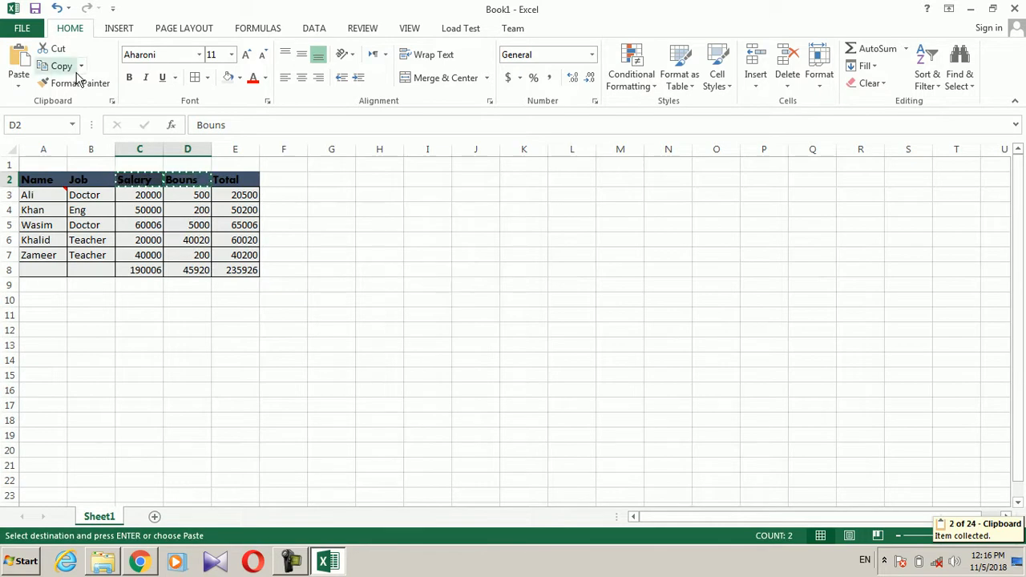
Step: Turn the Office Clipboard taskbar icon back on and look for it among the hidden notification icons
left_click(112, 102)
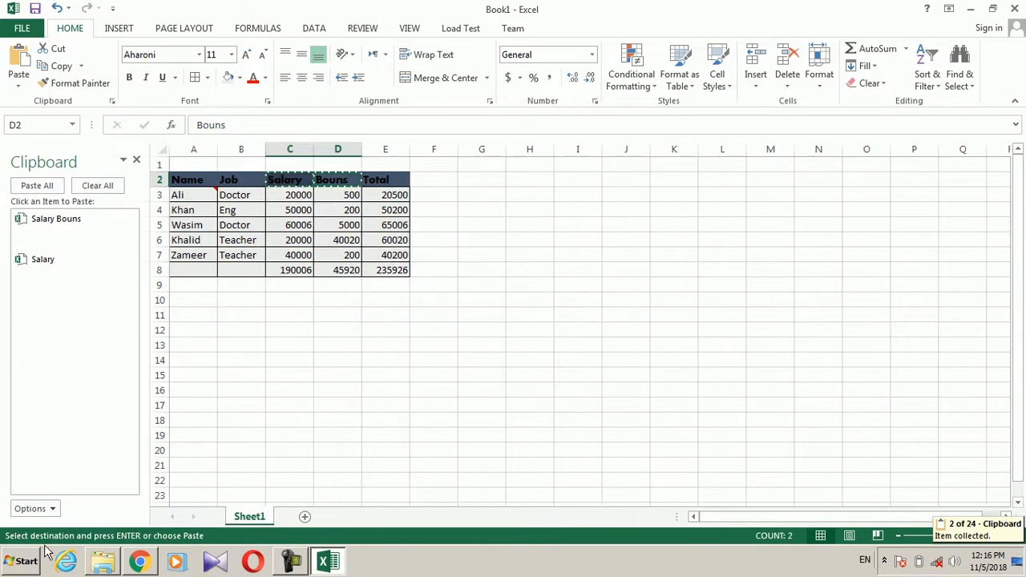
left_click(47, 513)
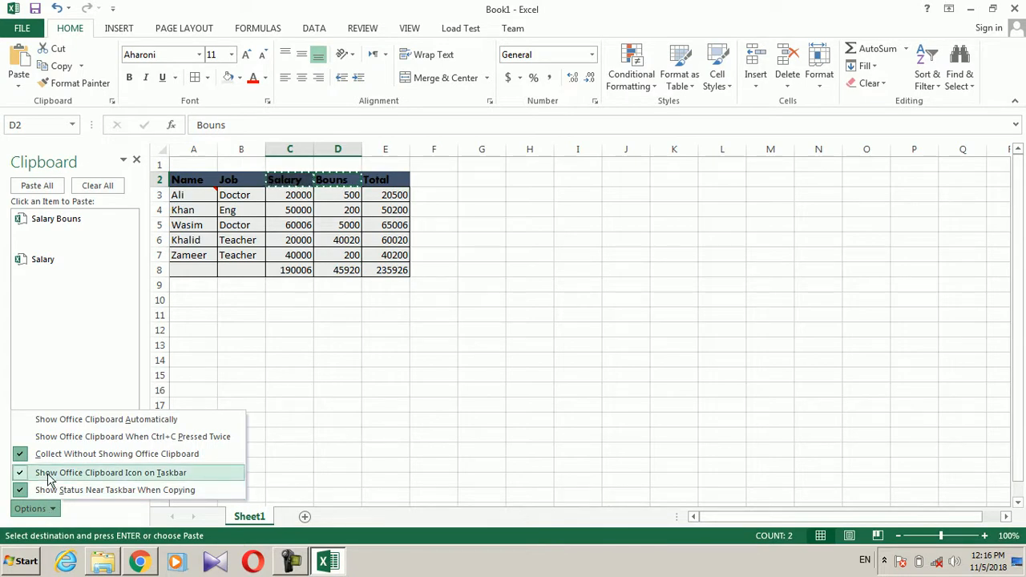
left_click(886, 562)
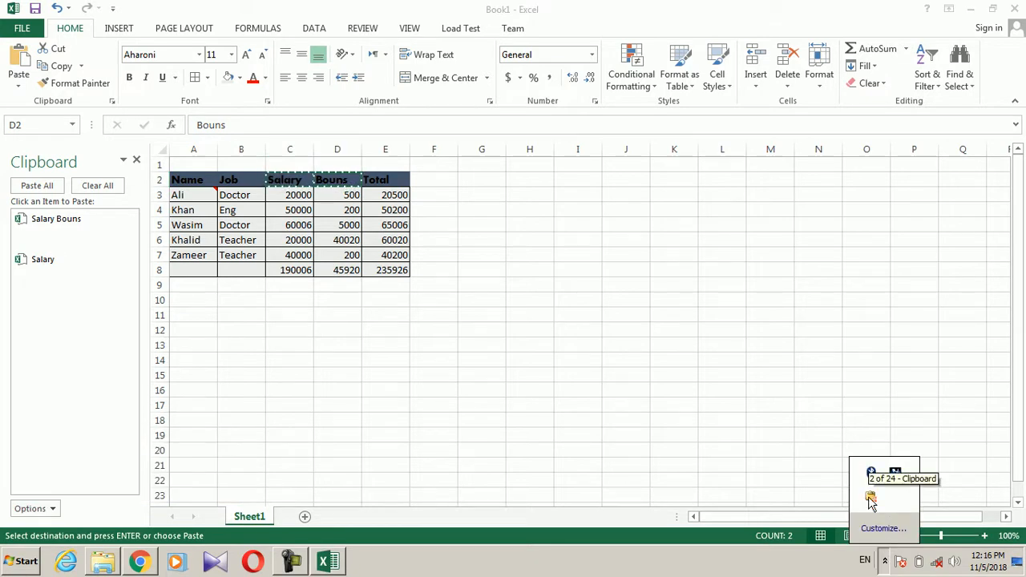
Step: Turn off all the Office Clipboard display options, and empty and close the clipboard
left_click(56, 515)
left_click(53, 513)
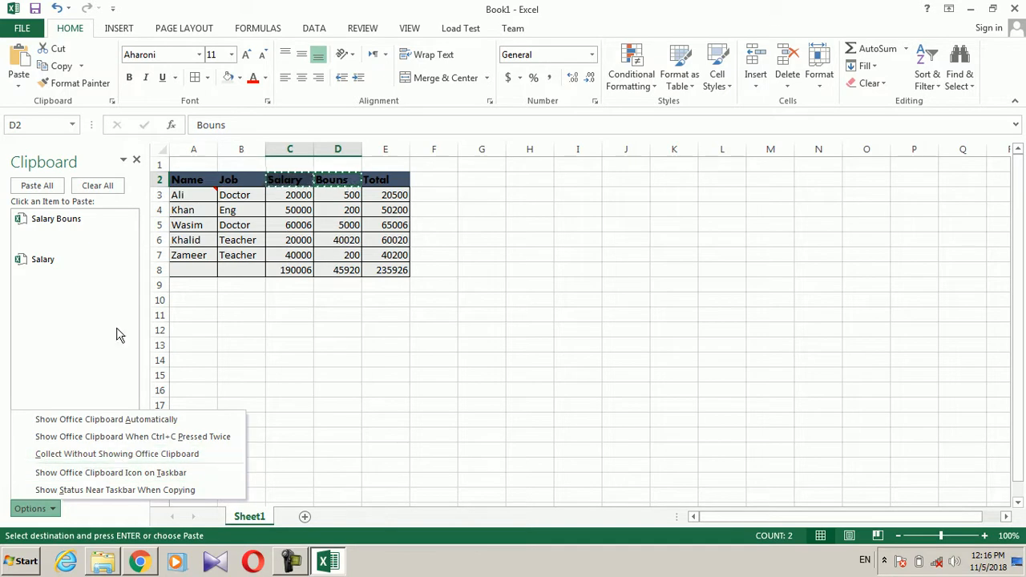
left_click(109, 186)
left_click(137, 159)
left_click(191, 256)
Step: Check the hidden notification icons for the clipboard icon, and copy cells D7 and E3 in turn
left_click(883, 562)
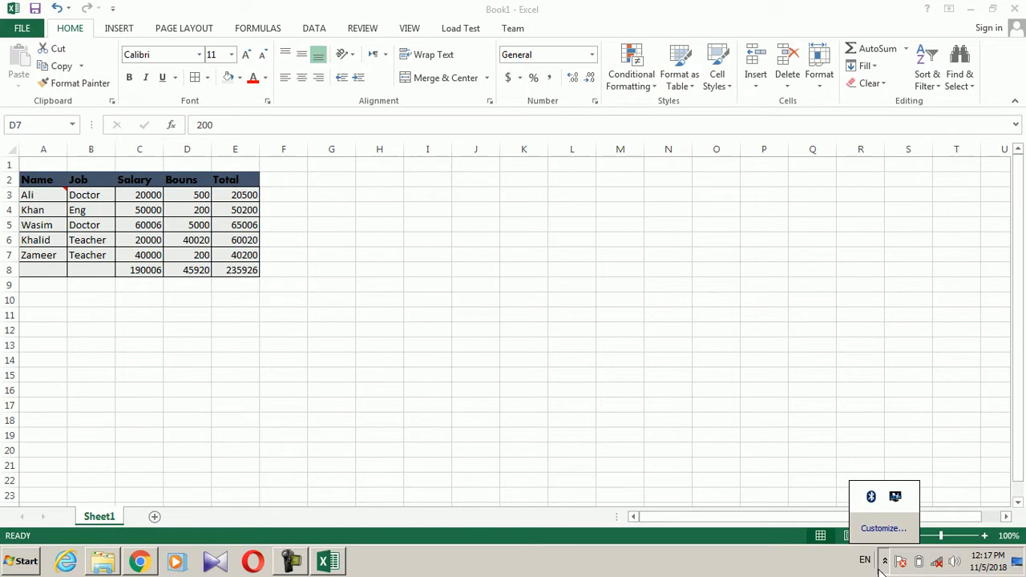
left_click(174, 255)
key("ctrl+c")
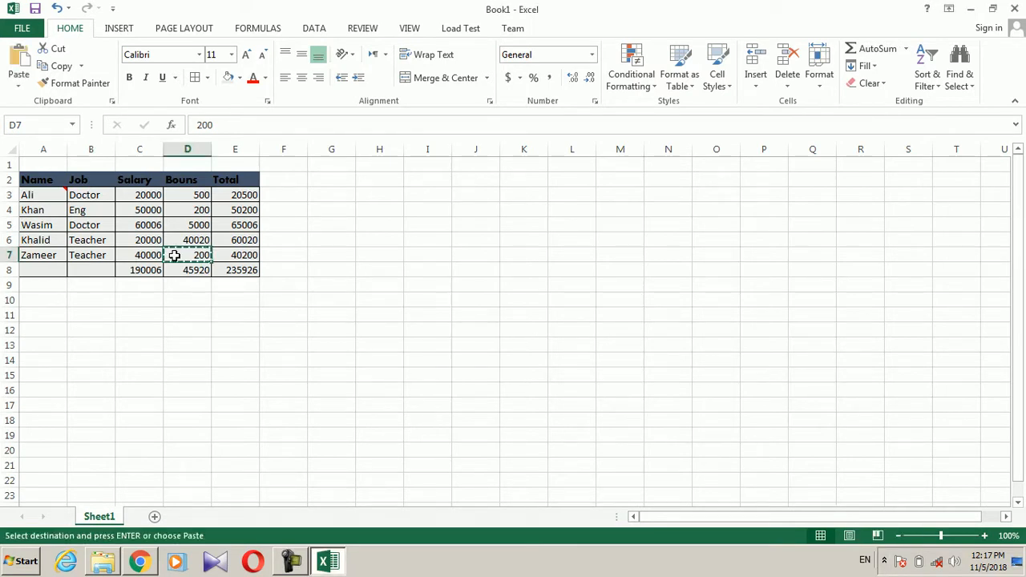
left_click(236, 194)
key("ctrl+c")
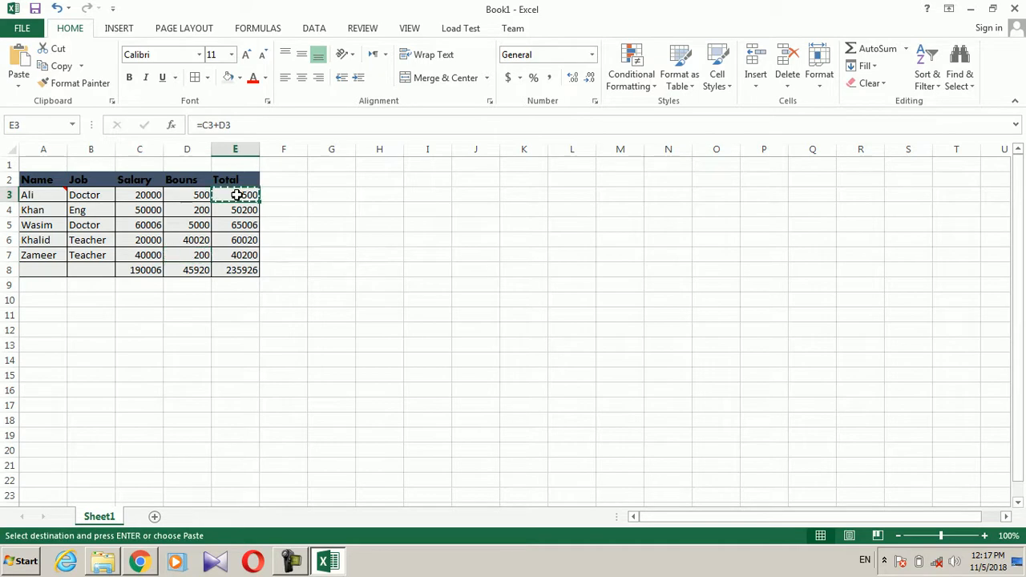
Step: Turn on the Office Clipboard options for status near the taskbar when copying and the taskbar icon
left_click(112, 100)
left_click(31, 508)
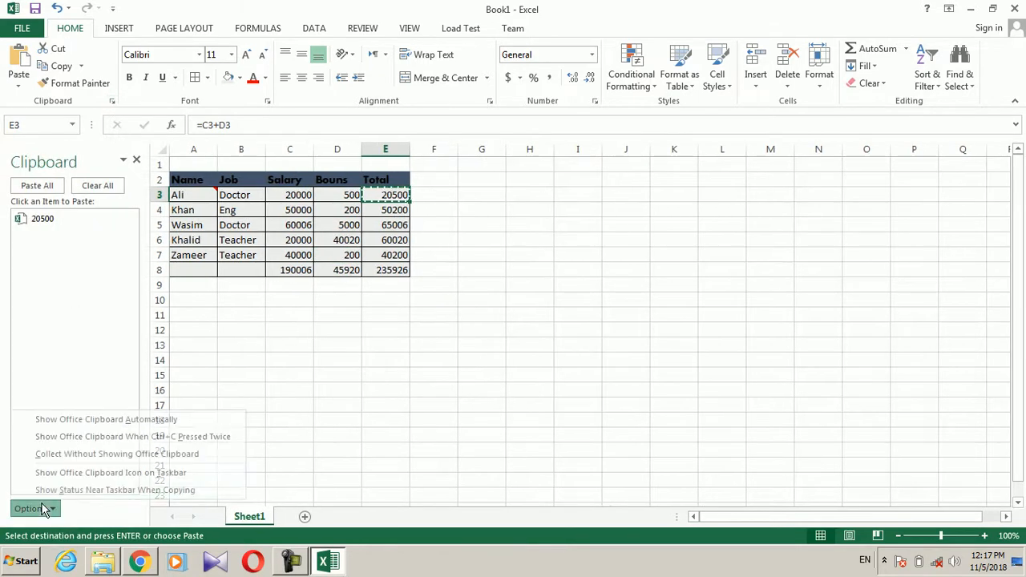
left_click(107, 492)
left_click(108, 474)
left_click(277, 360)
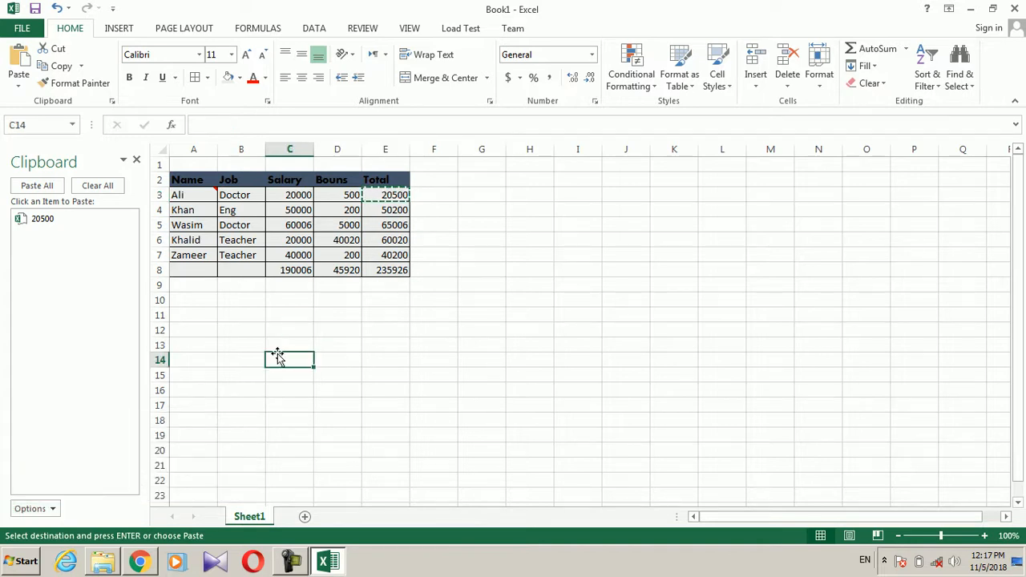
Step: Copy cells D4 and D6 in turn with the Office Clipboard closed, and check the hidden notification icons
left_click(136, 160)
left_click(204, 211)
key("Escape")
key("ctrl+c")
left_click(225, 231)
left_click(181, 243)
key("ctrl+c")
left_click(885, 560)
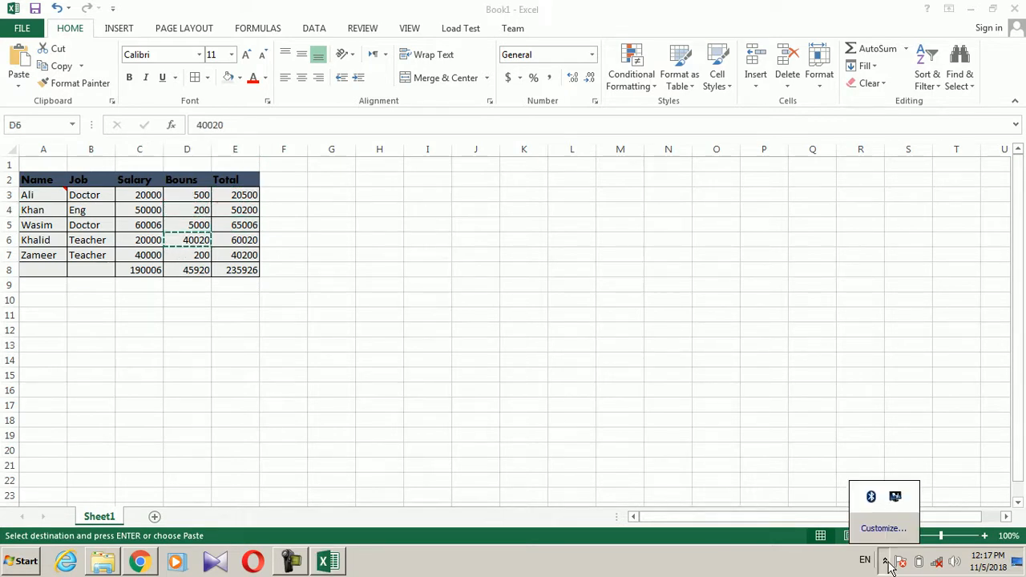
Step: Review the Office Clipboard display options, and empty and close the clipboard
left_click(111, 102)
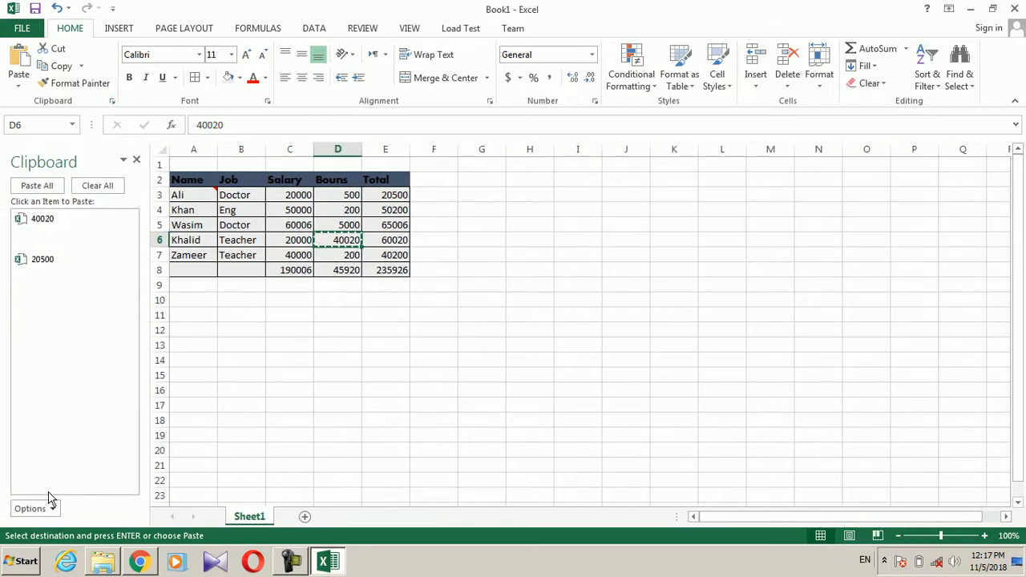
left_click(48, 508)
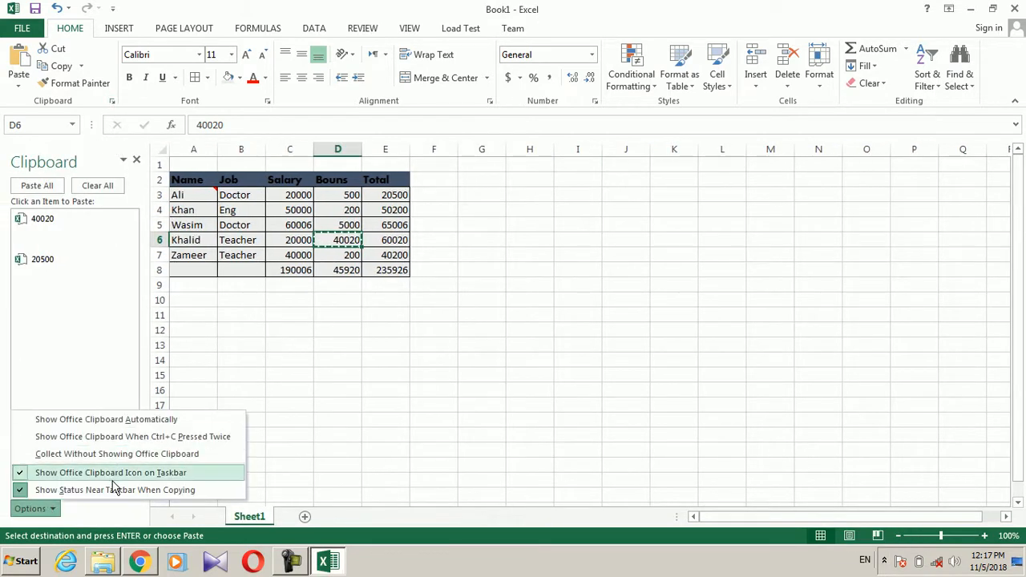
left_click(106, 187)
left_click(136, 159)
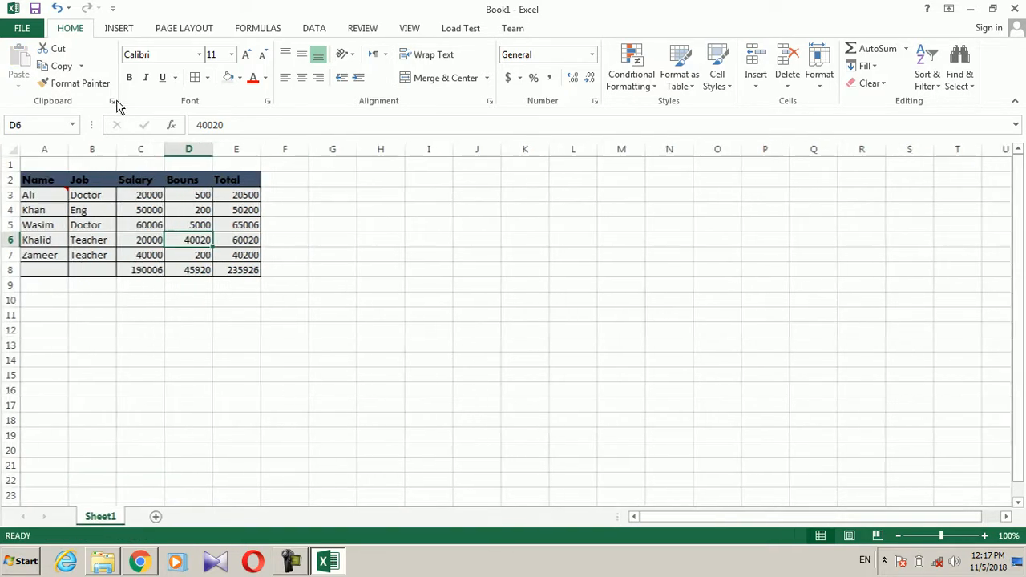
Step: Turn on the Office Clipboard option to collect without showing the clipboard
left_click(111, 100)
left_click(51, 509)
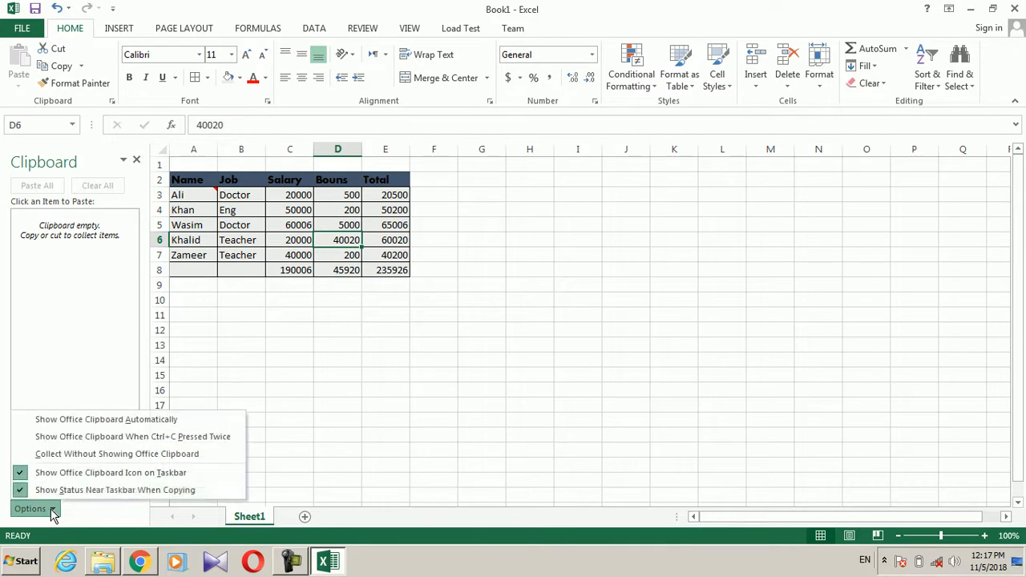
left_click(75, 455)
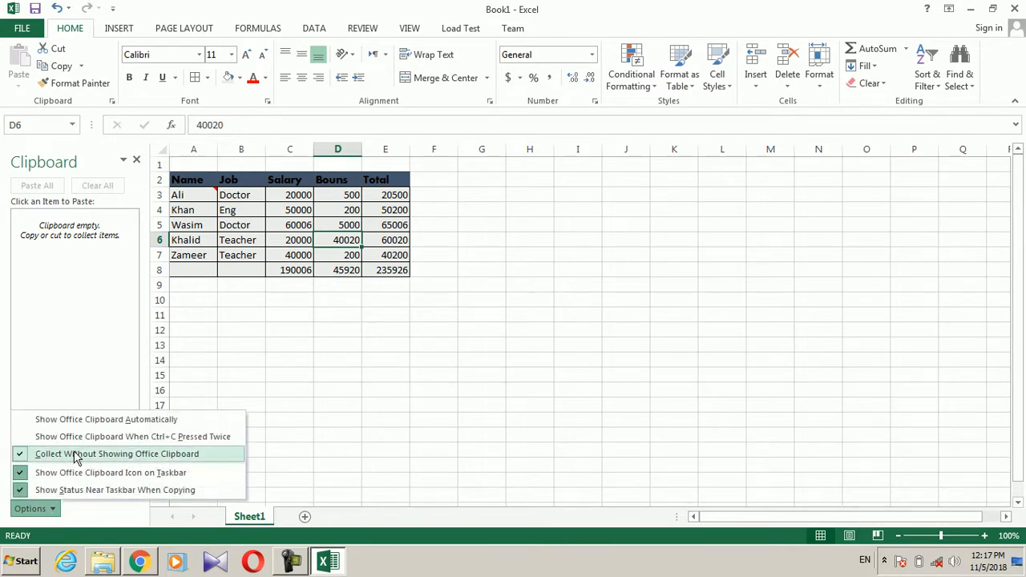
Step: Copy cells B2 and D6 in turn to collect them, and close the Office Clipboard
left_click(243, 181)
key("ctrl+c")
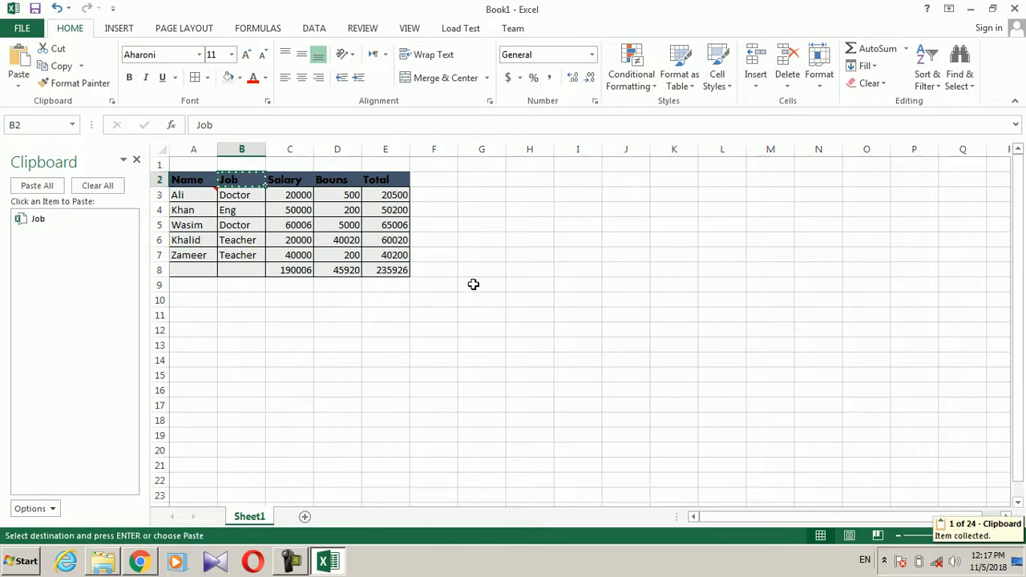
left_click(341, 236)
key("ctrl+c")
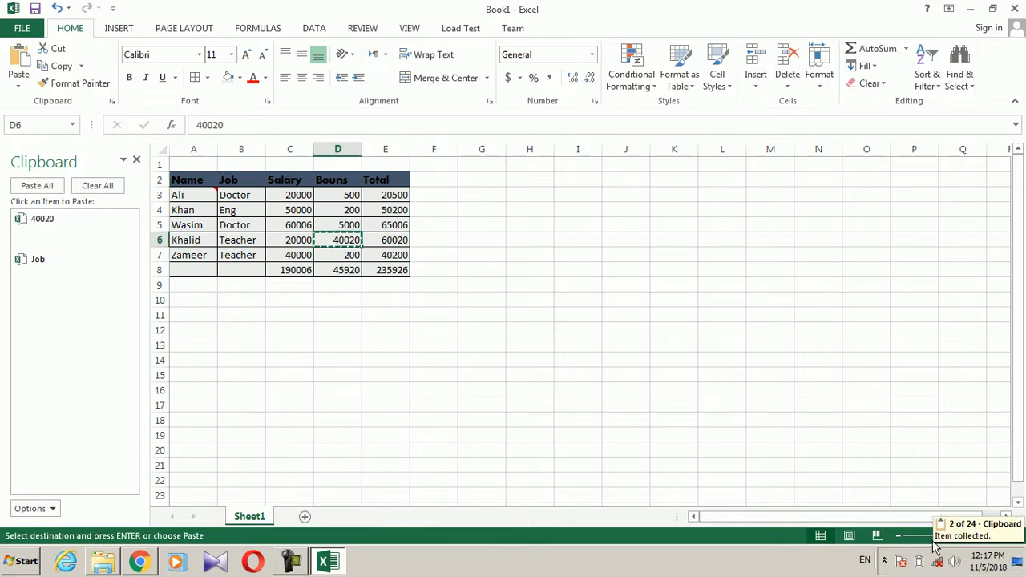
left_click(136, 161)
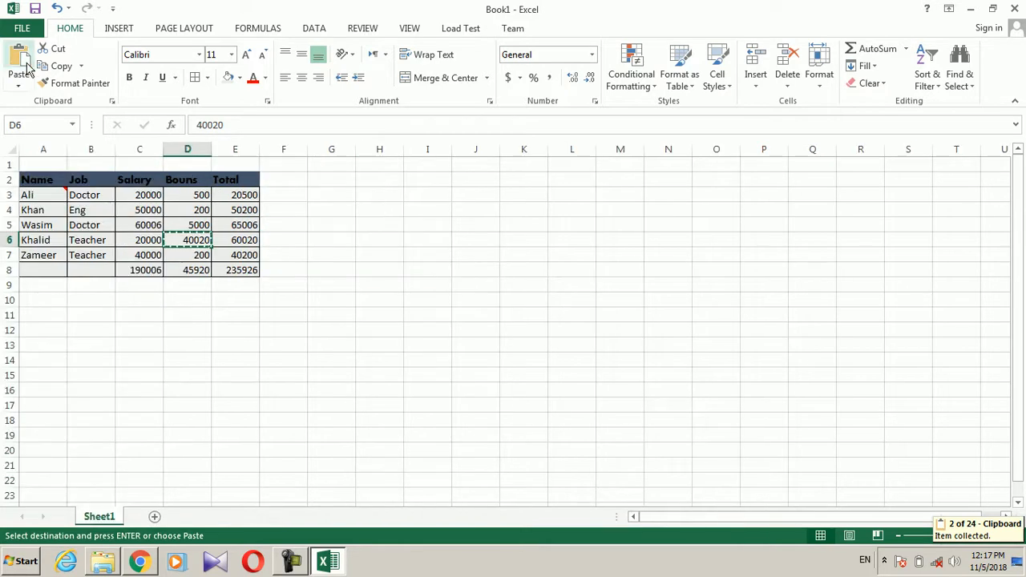
Step: Look over the available paste options for the copied cell, and cancel the copy selection
left_click(23, 88)
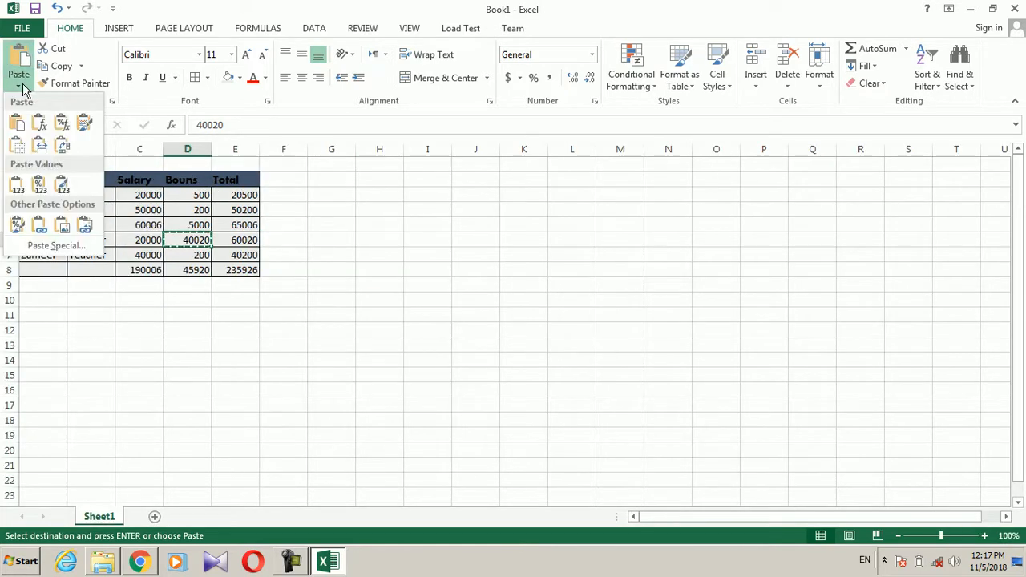
left_click(337, 264)
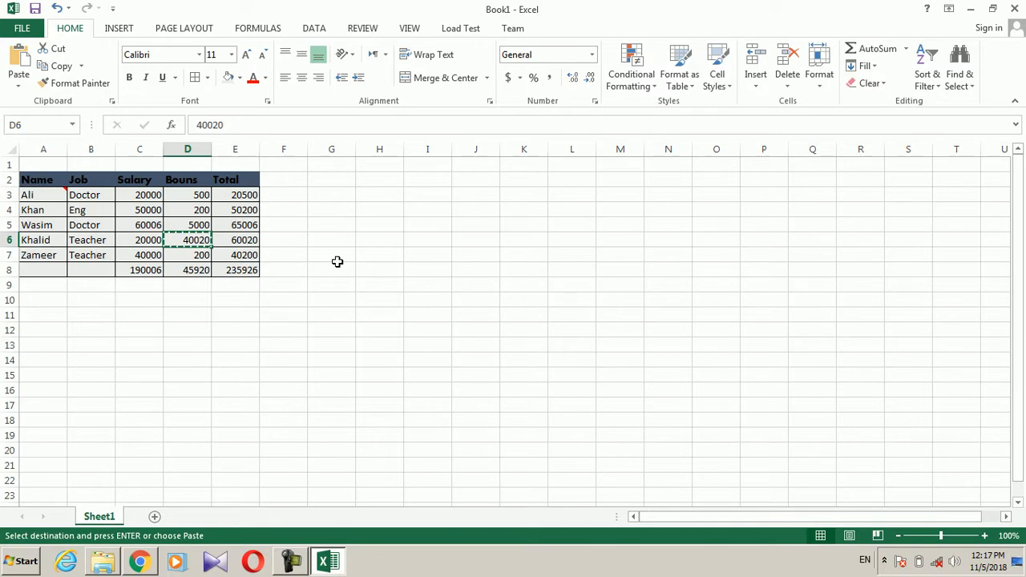
key("Escape")
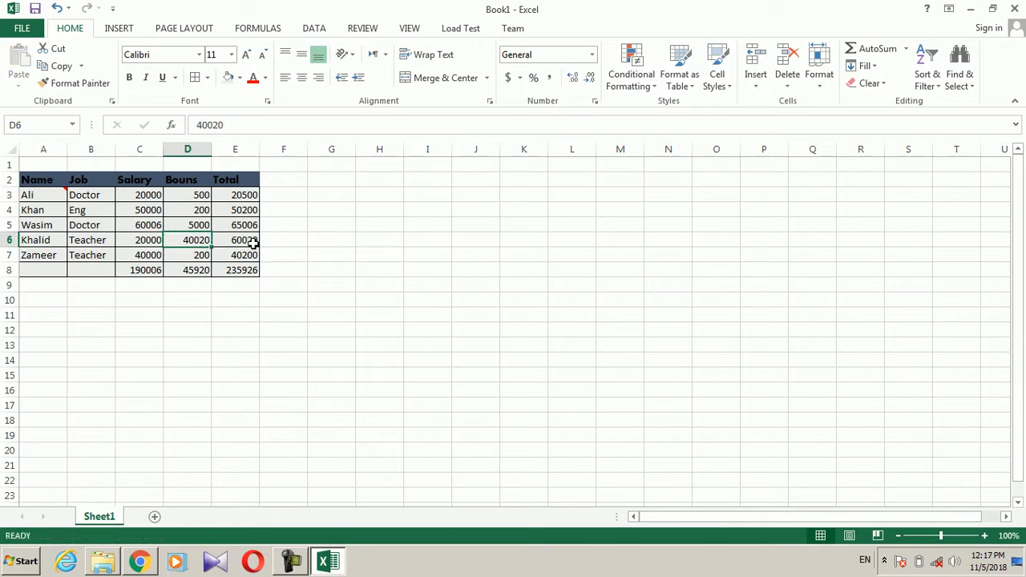
Step: Reopen the Office Clipboard, empty all its items and close it
left_click(73, 125)
left_click(74, 128)
left_click(112, 102)
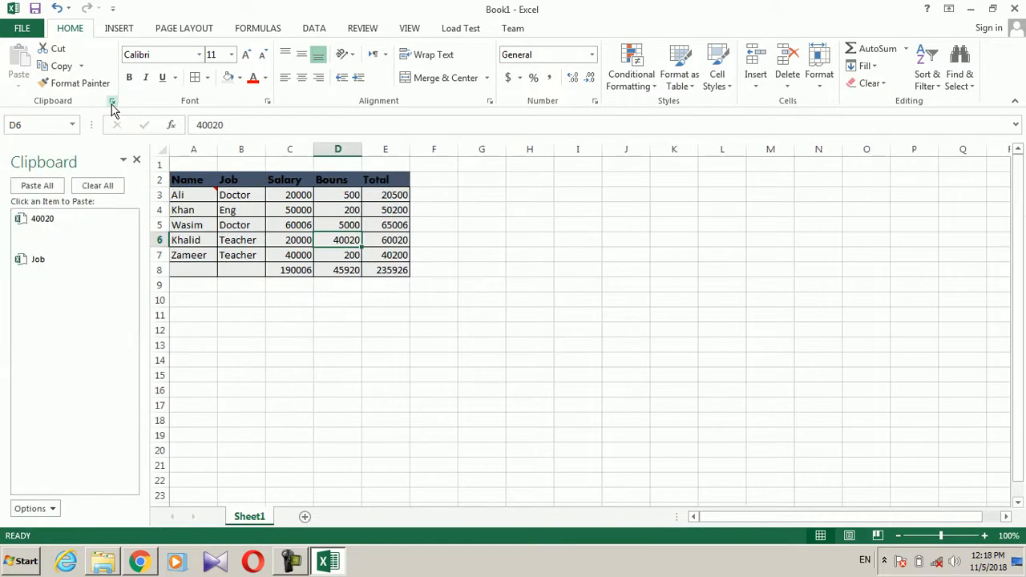
left_click(97, 185)
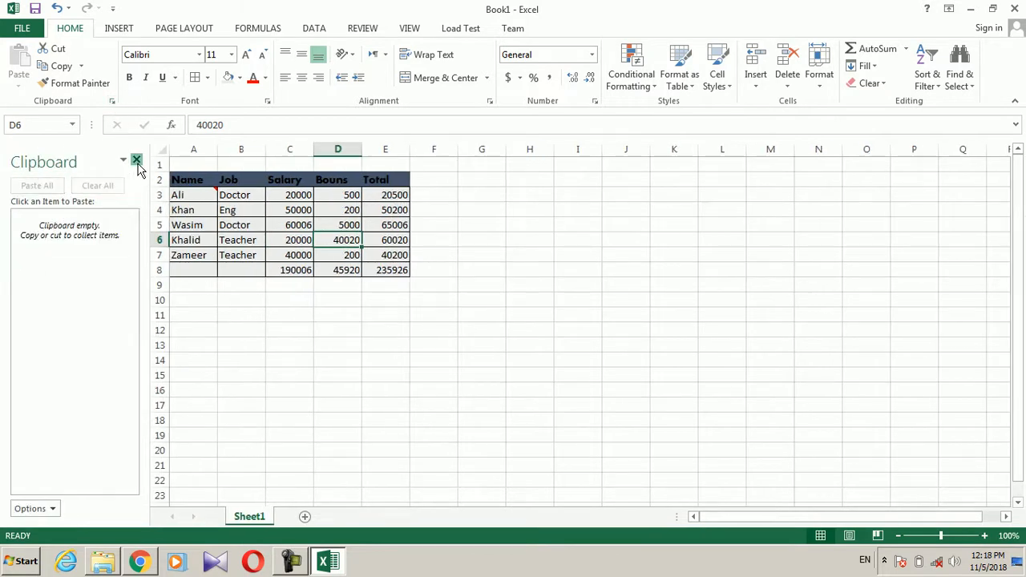
left_click(136, 160)
Step: Copy the whole table A2:E8 and paste it at cell I7
left_click(88, 210)
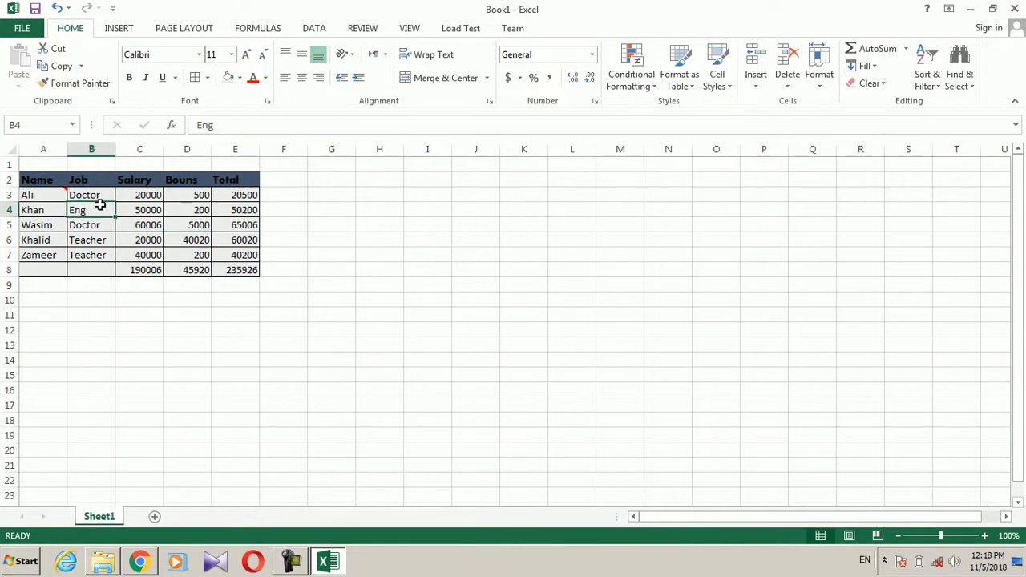
left_click_drag(47, 184, 227, 273)
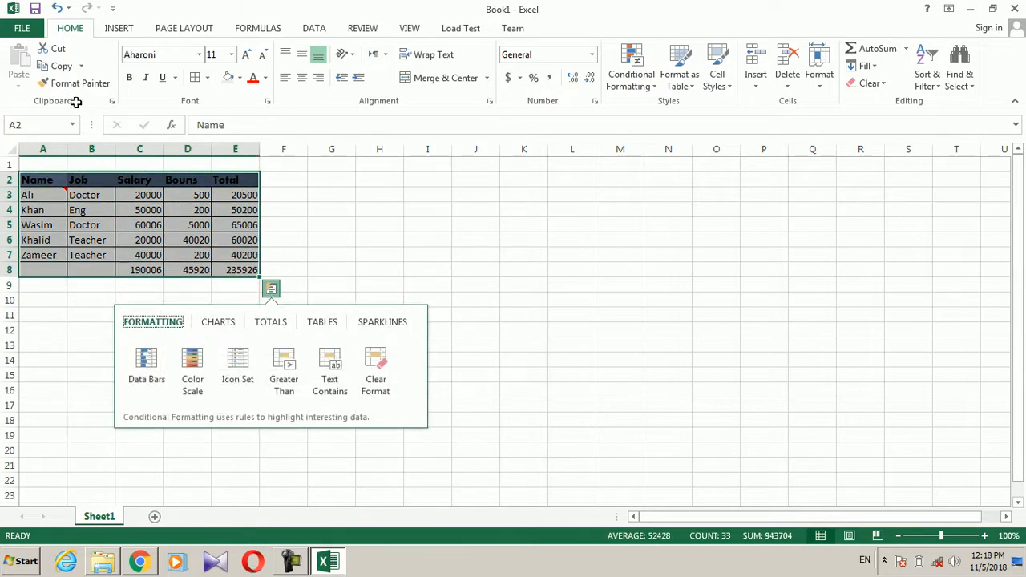
left_click(60, 66)
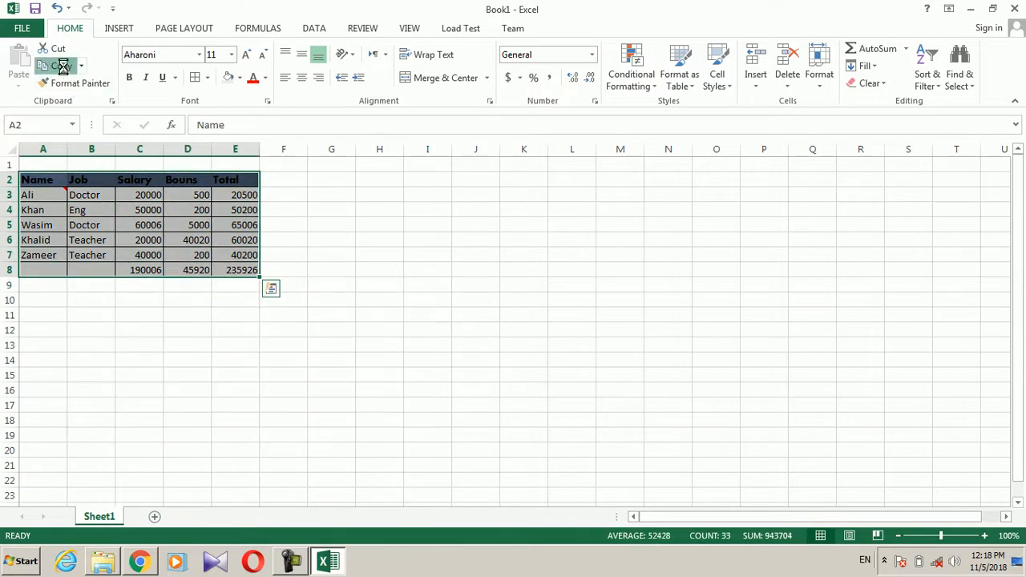
left_click(420, 252)
left_click(21, 63)
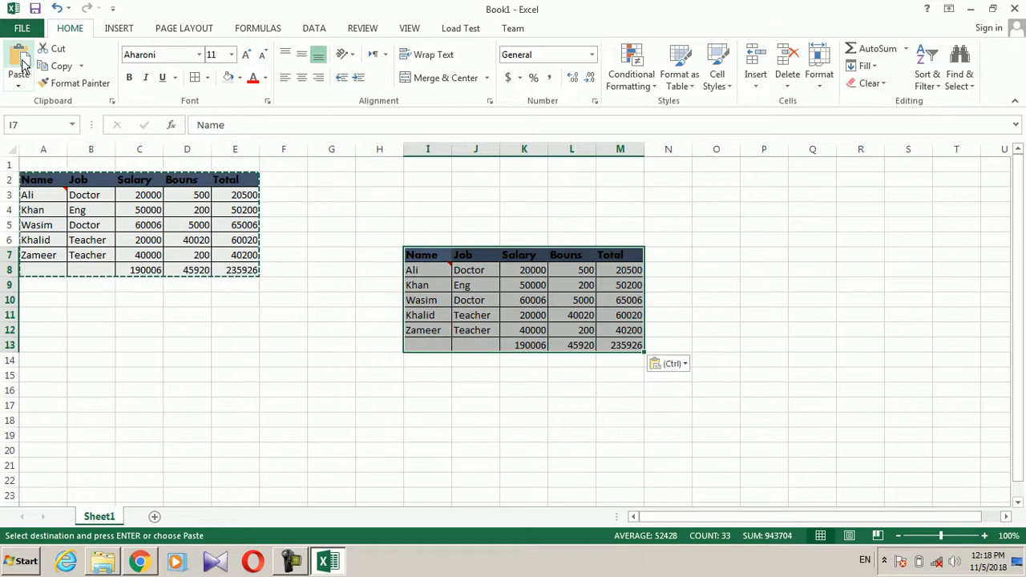
Step: Paste two more copies of the table at cells F14 and C13
key("ctrl")
key("ctrl")
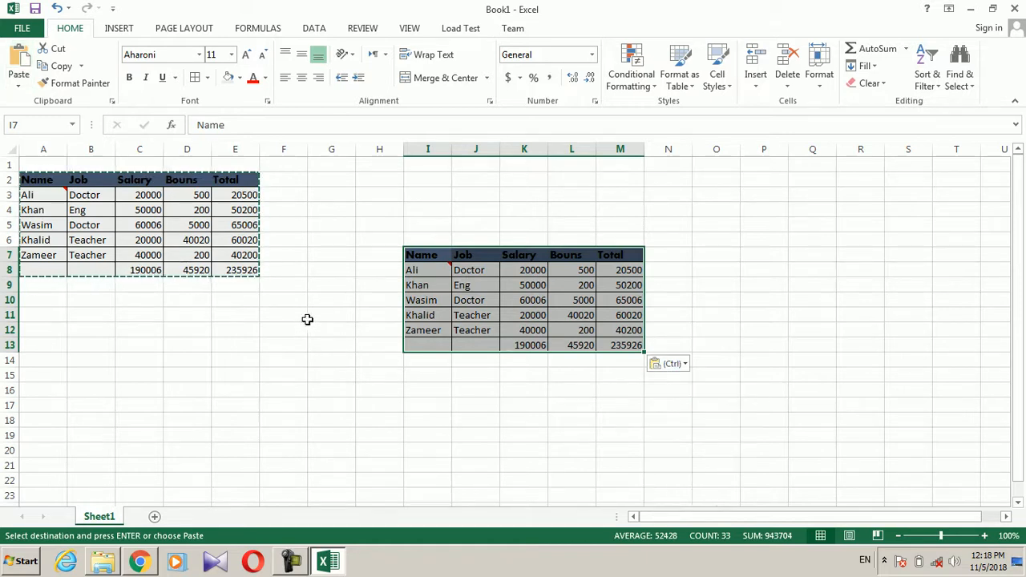
left_click(284, 360)
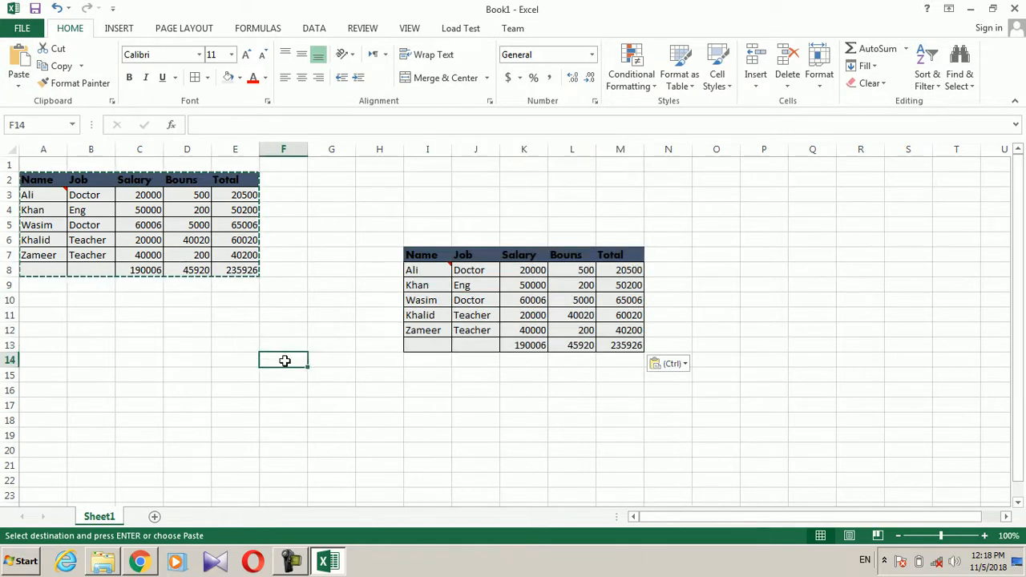
left_click(18, 64)
left_click(126, 343)
left_click(19, 65)
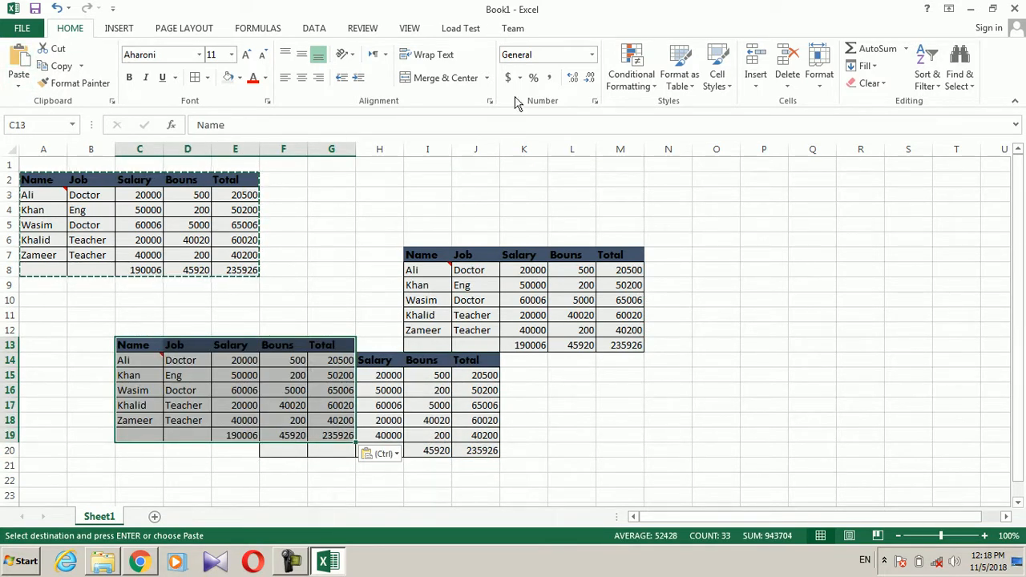
Step: Clear all contents and formatting from the range F3:O23
left_click(619, 161)
left_click_drag(702, 190, 287, 460)
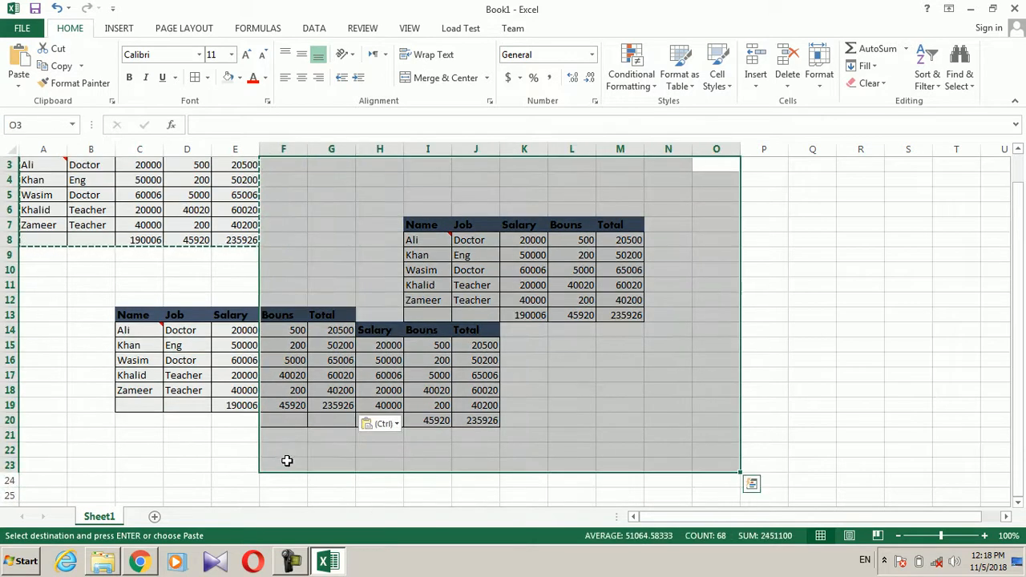
left_click(870, 82)
left_click(879, 104)
Step: Clear everything from the remaining pasted table in the range B12:F21
left_click_drag(200, 286, 272, 433)
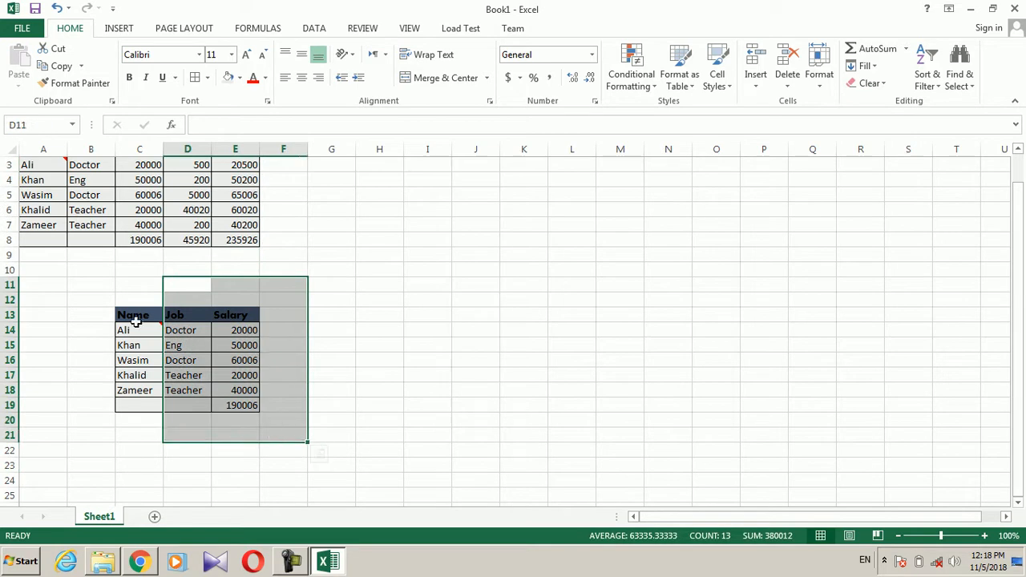
left_click(133, 256)
left_click_drag(88, 298, 297, 437)
left_click(873, 85)
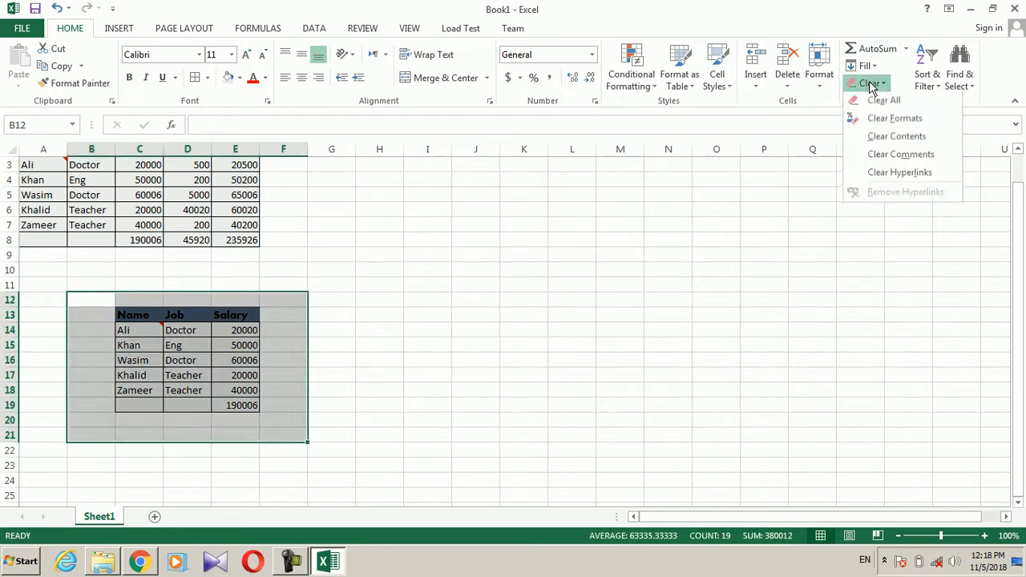
left_click(866, 110)
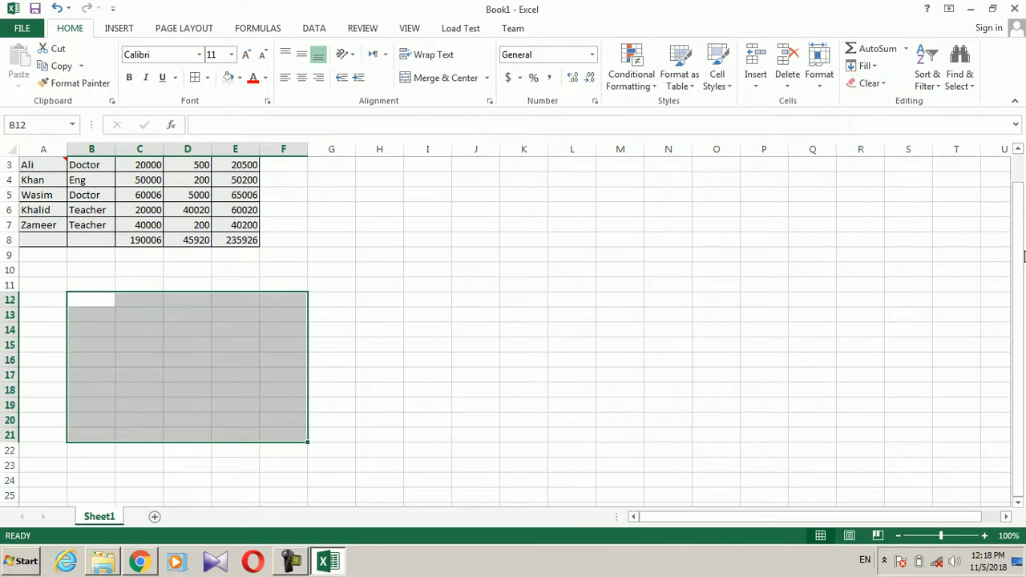
left_click_drag(1020, 200, 1019, 184)
left_click(546, 297)
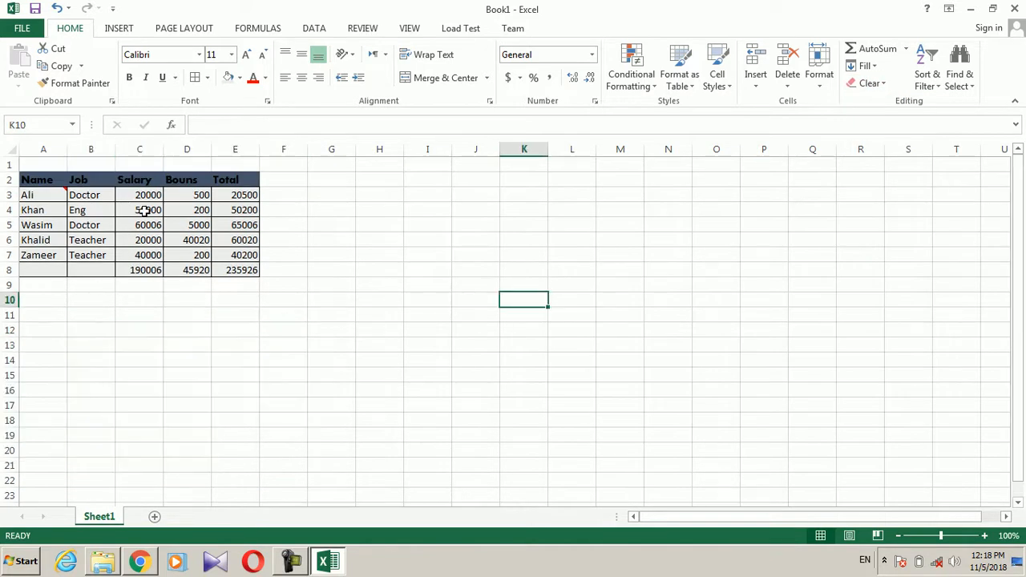
Step: Copy the table A2:E8 and select cell J9 as the paste destination
left_click_drag(48, 174, 224, 286)
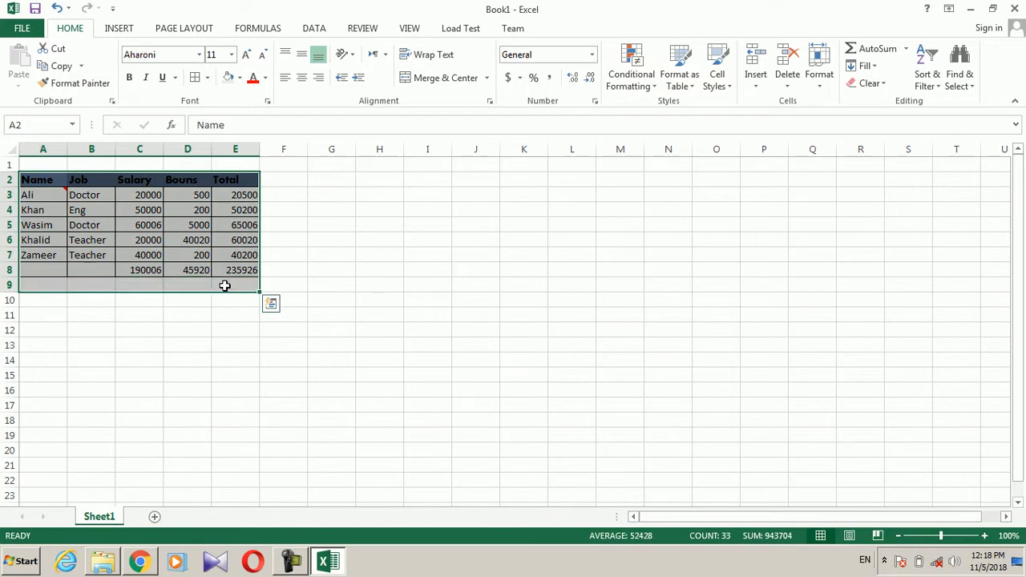
left_click(222, 280)
left_click_drag(55, 178, 233, 270)
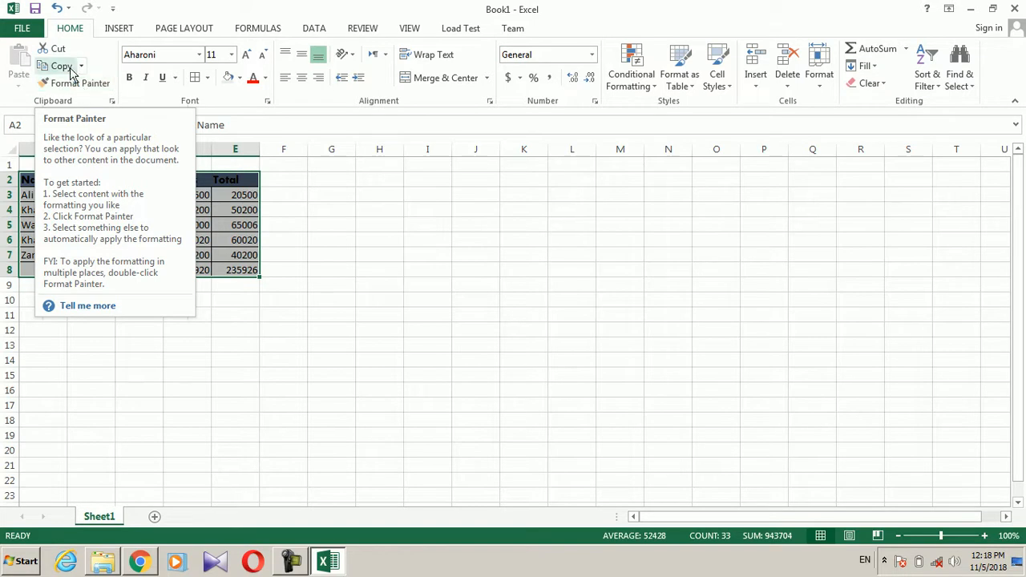
left_click(61, 65)
left_click(476, 282)
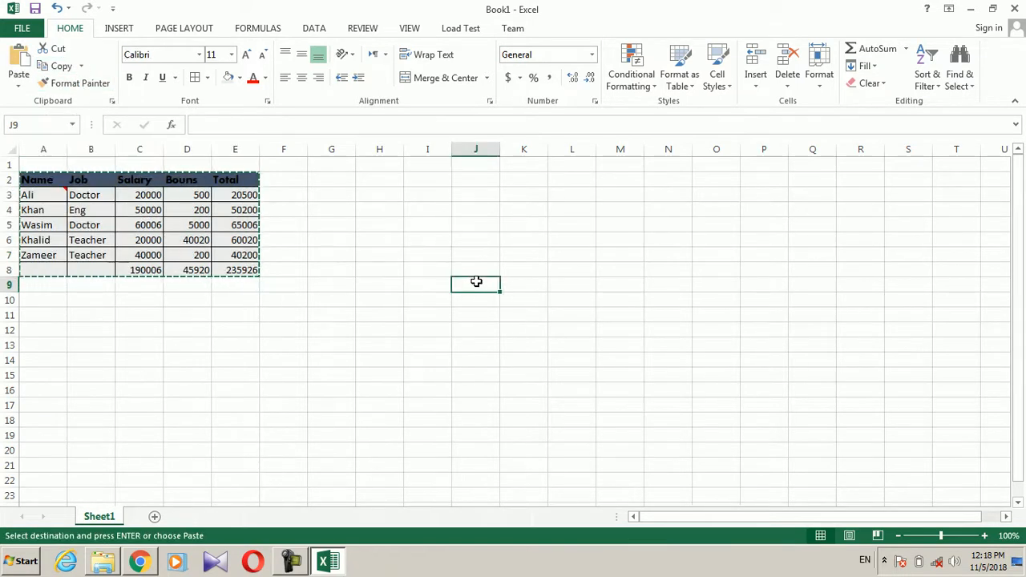
Step: Examine the Paste Special options for cell J9 and dismiss them without pasting
right_click(477, 280)
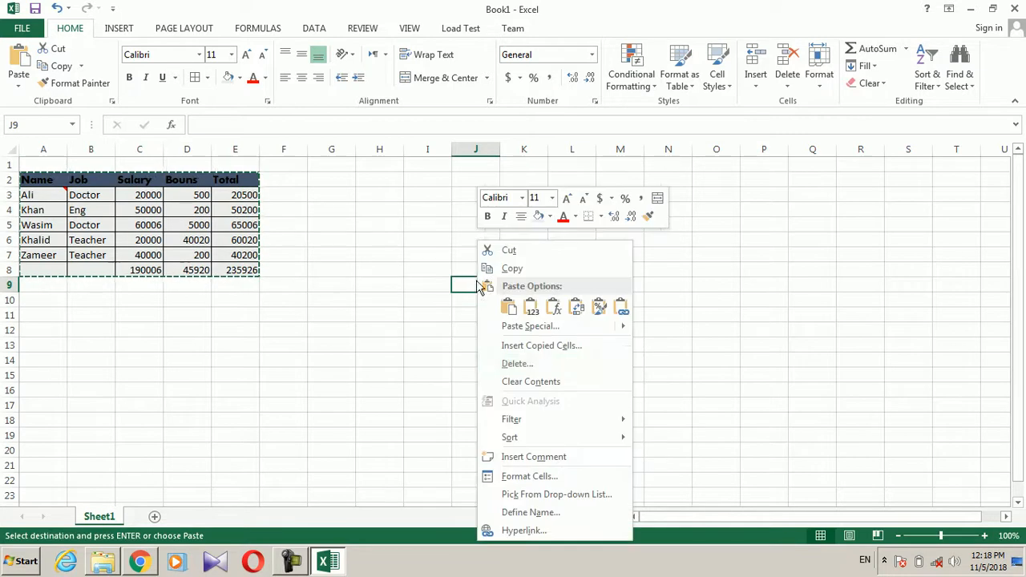
mouse_move(628, 332)
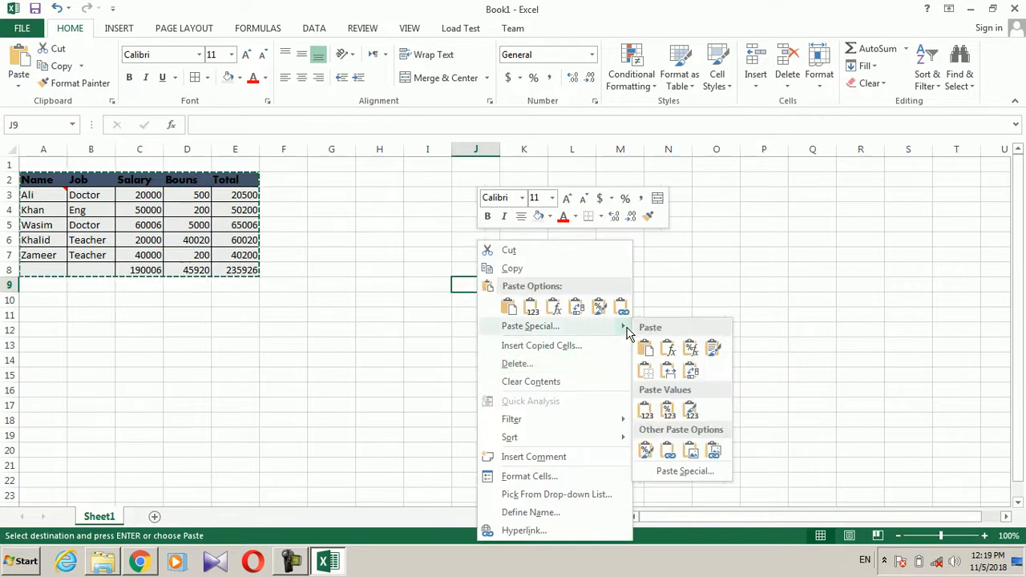
left_click(684, 471)
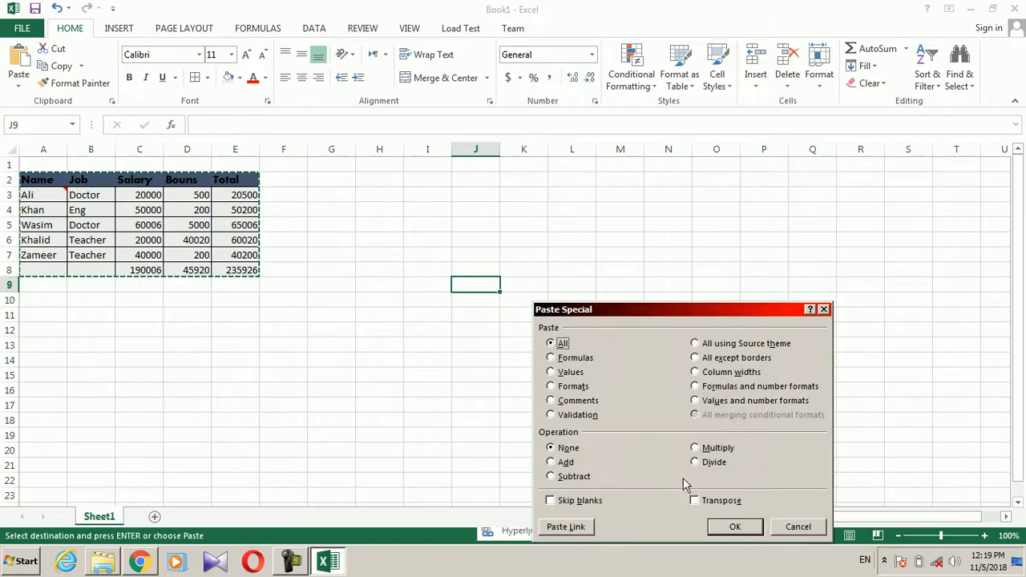
left_click(823, 309)
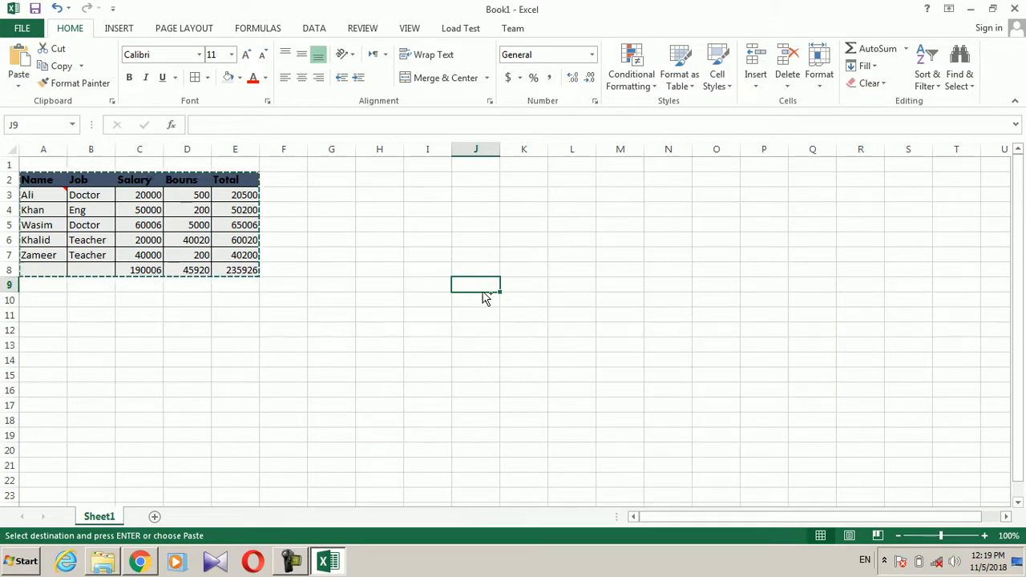
Step: Paste the copied table at J9 through Paste Special with the All option and no operation
key("ctrl+alt+v")
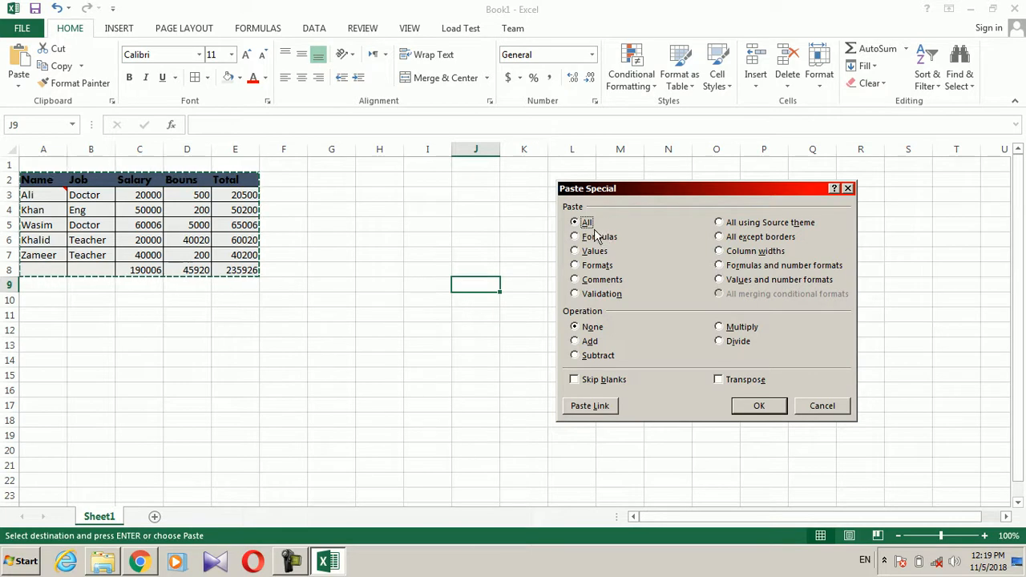
left_click(738, 405)
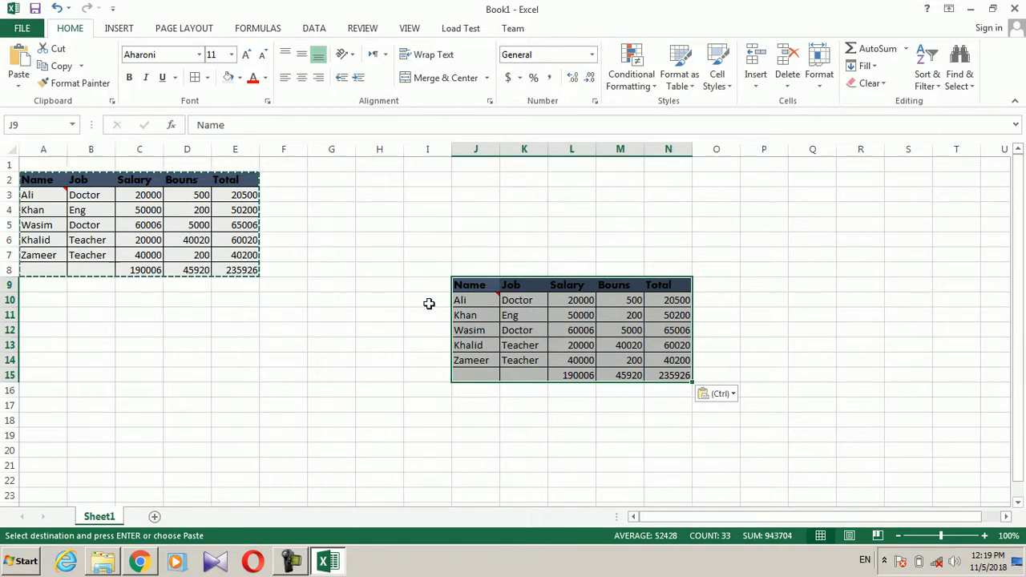
Step: Add a new worksheet and check the Paste Special options for its cell C11, cancelling without pasting
left_click(361, 317)
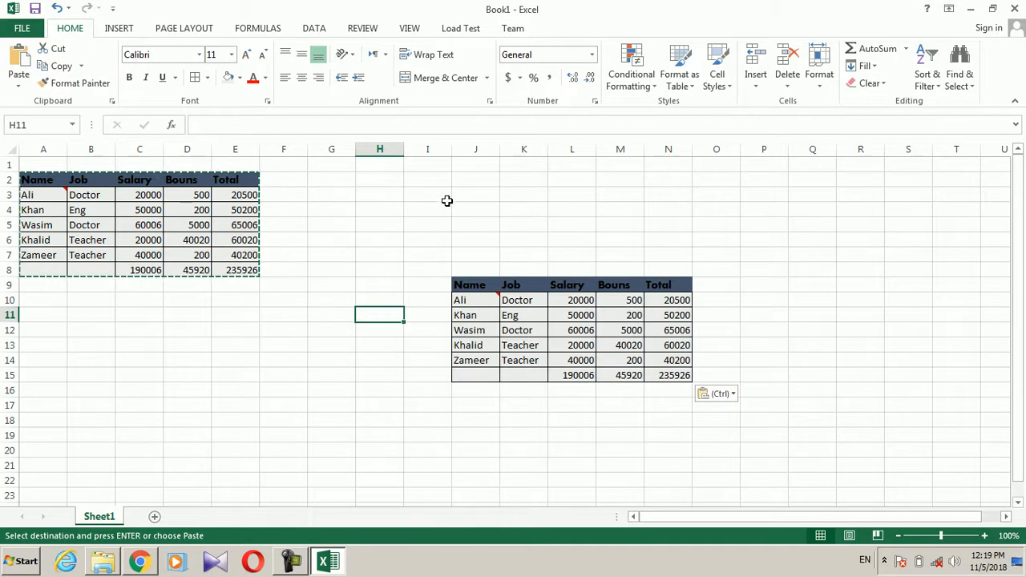
left_click(166, 433)
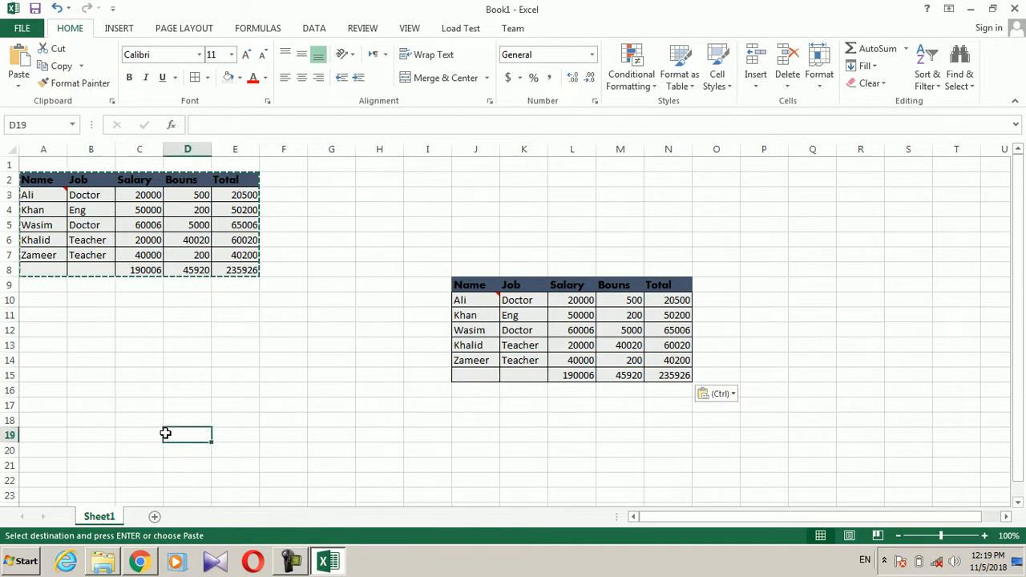
left_click(155, 517)
left_click(156, 315)
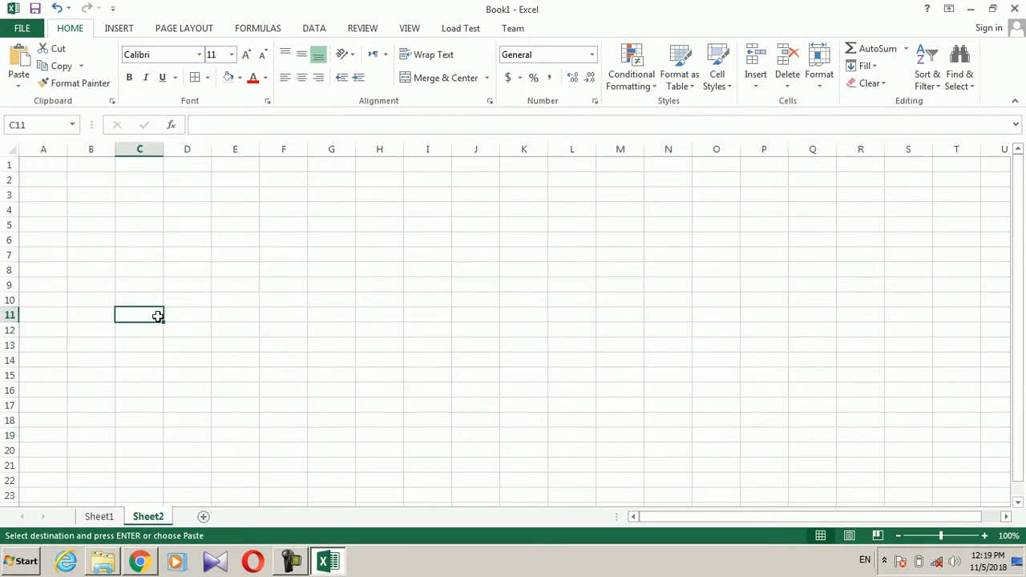
key("ctrl+alt+v")
left_click(599, 238)
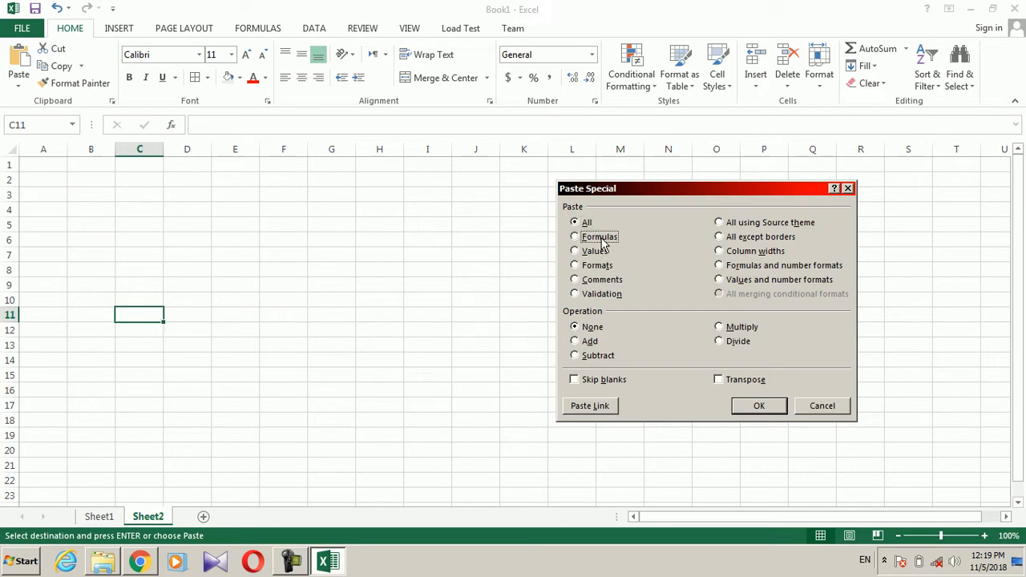
left_click(822, 405)
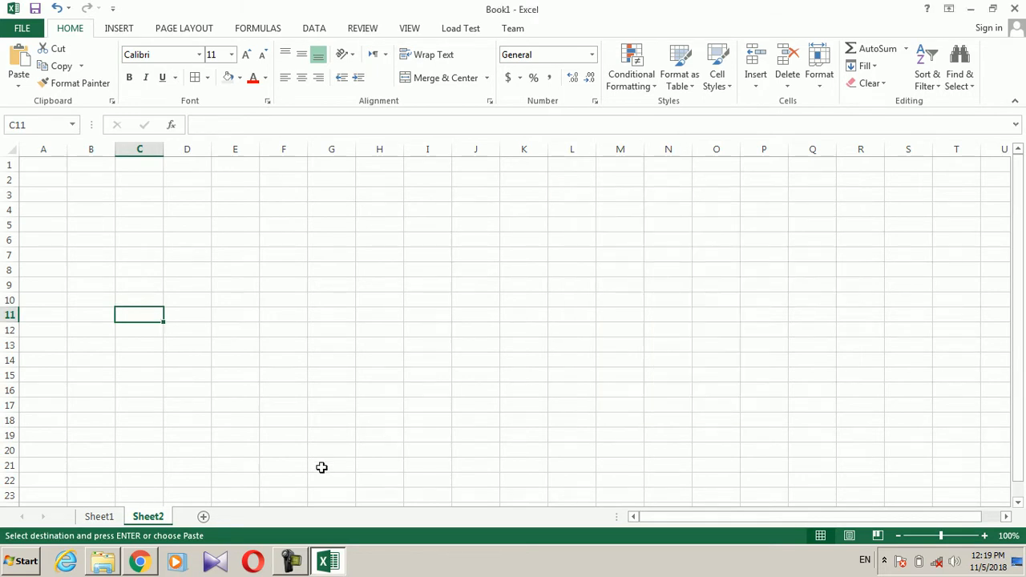
Step: Return to Sheet1 and clear everything from the range I5:O18 around the pasted table
left_click(100, 517)
left_click_drag(436, 229, 718, 425)
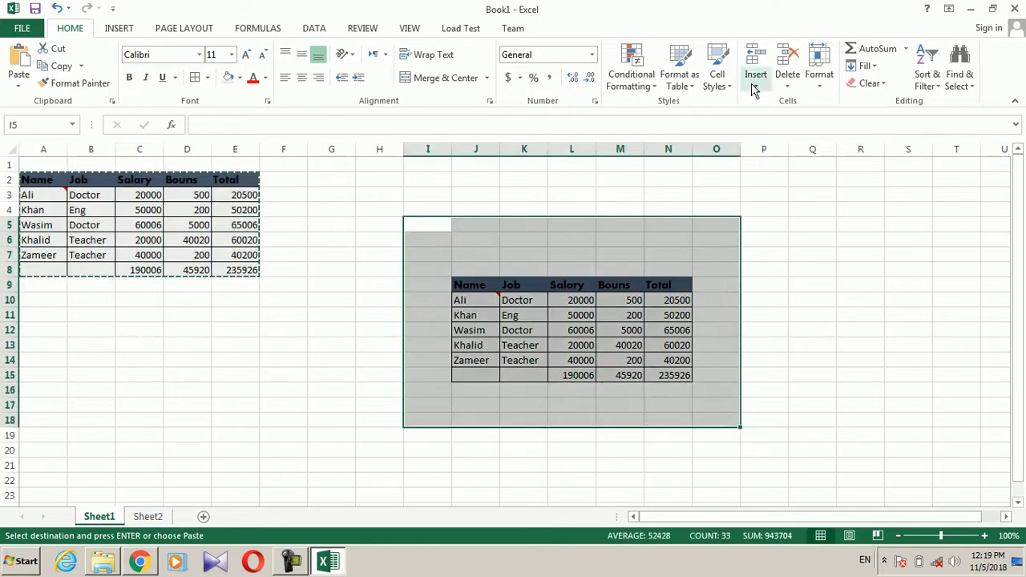
left_click(870, 82)
left_click(882, 102)
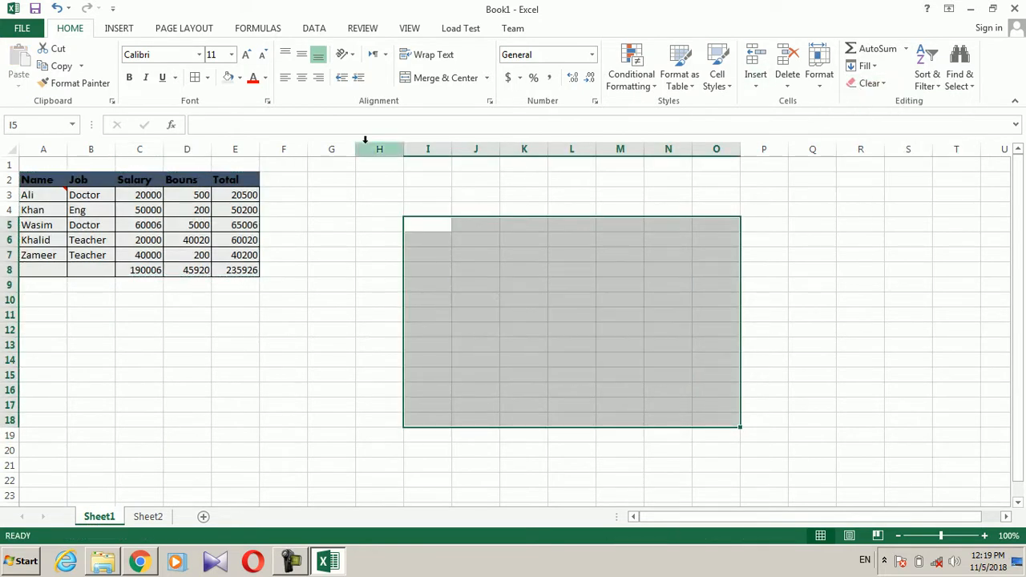
left_click(360, 195)
left_click_drag(32, 176, 232, 270)
left_click(49, 66)
left_click(376, 207)
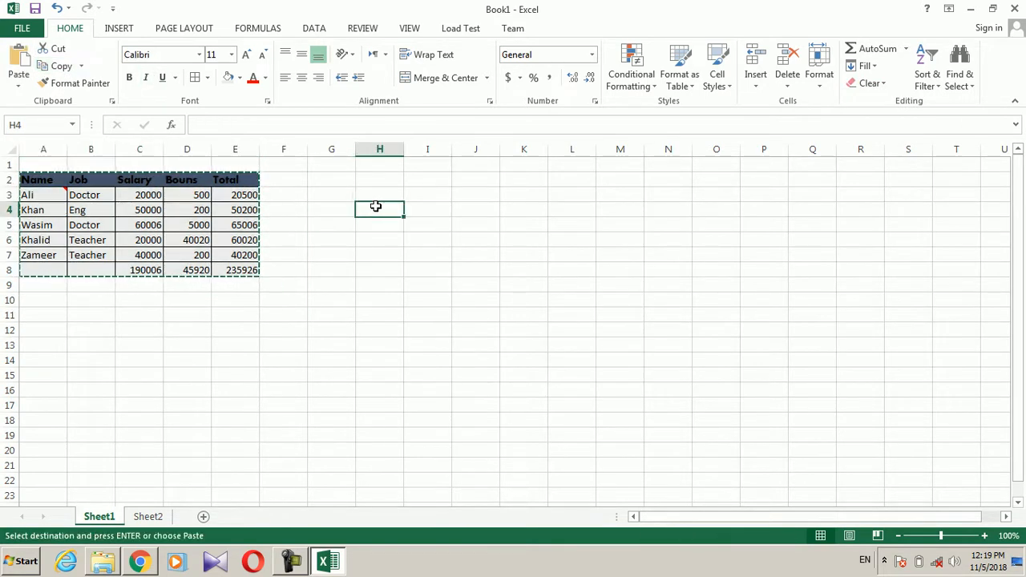
key("Escape")
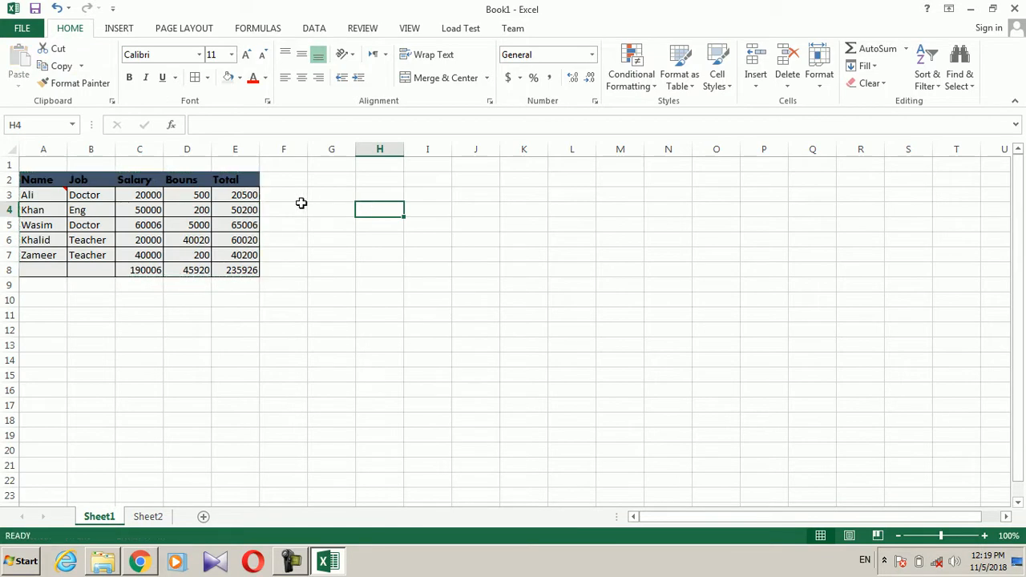
Step: Copy the Total figures E3:E8 and paste only their formulas at H3 through Paste Special
left_click_drag(241, 194, 251, 264)
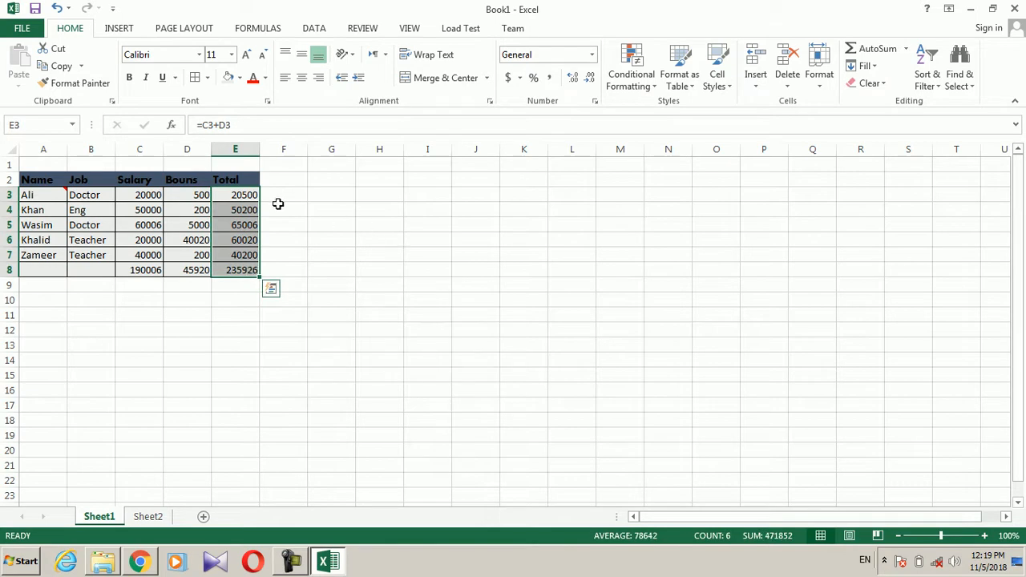
key("ctrl+c")
left_click(394, 196)
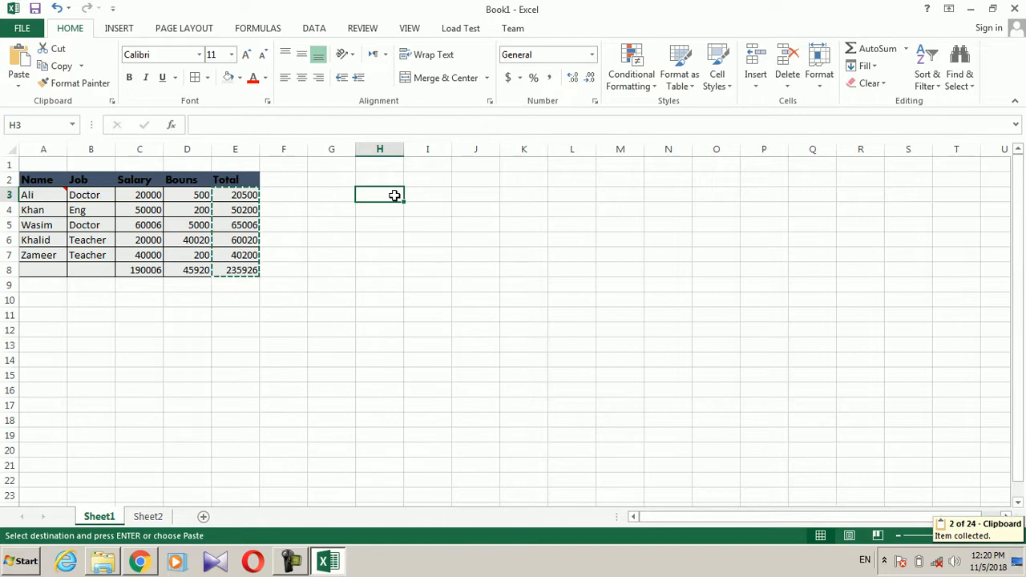
key("ctrl+alt+v")
left_click(606, 251)
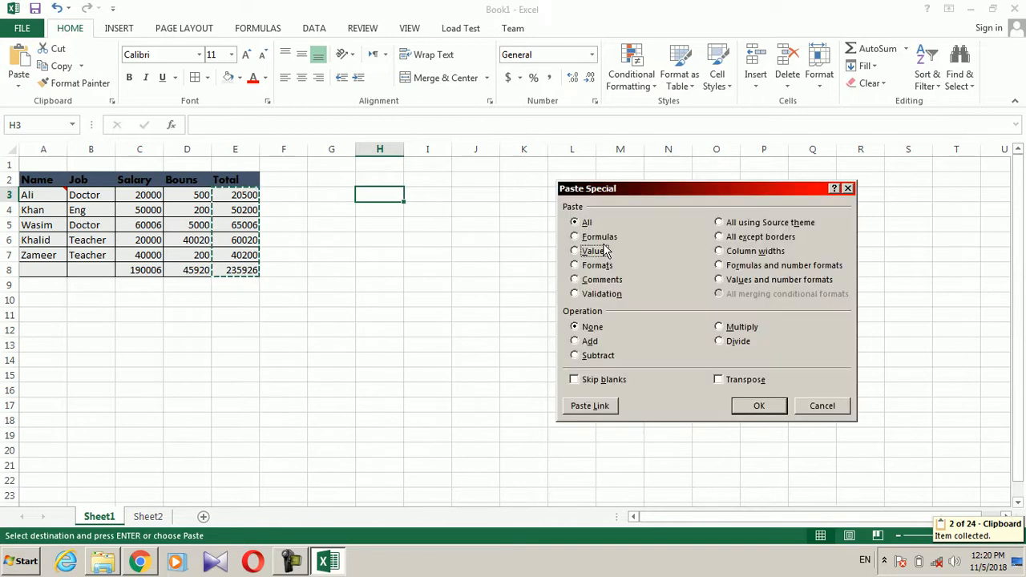
left_click(603, 238)
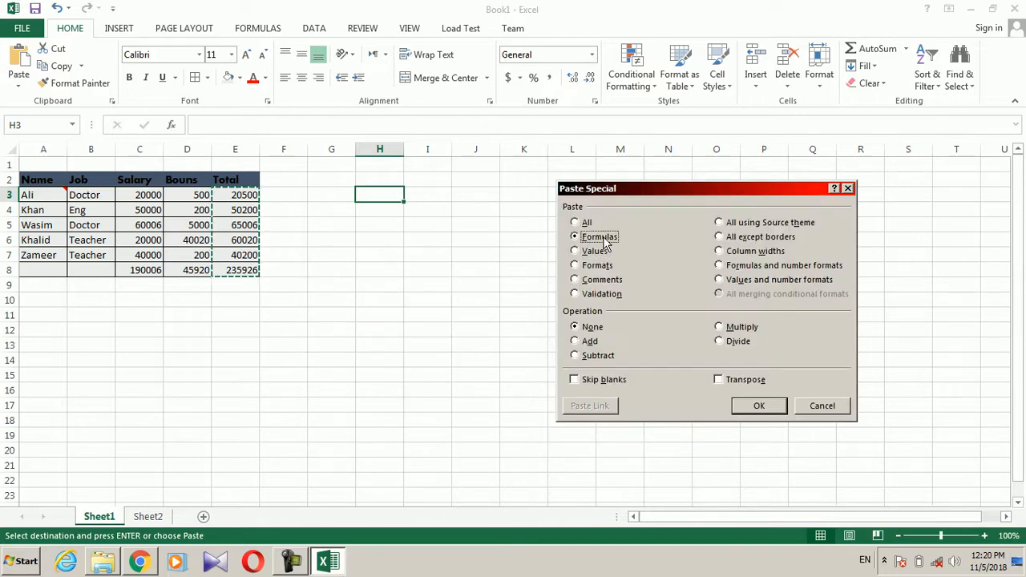
left_click(751, 407)
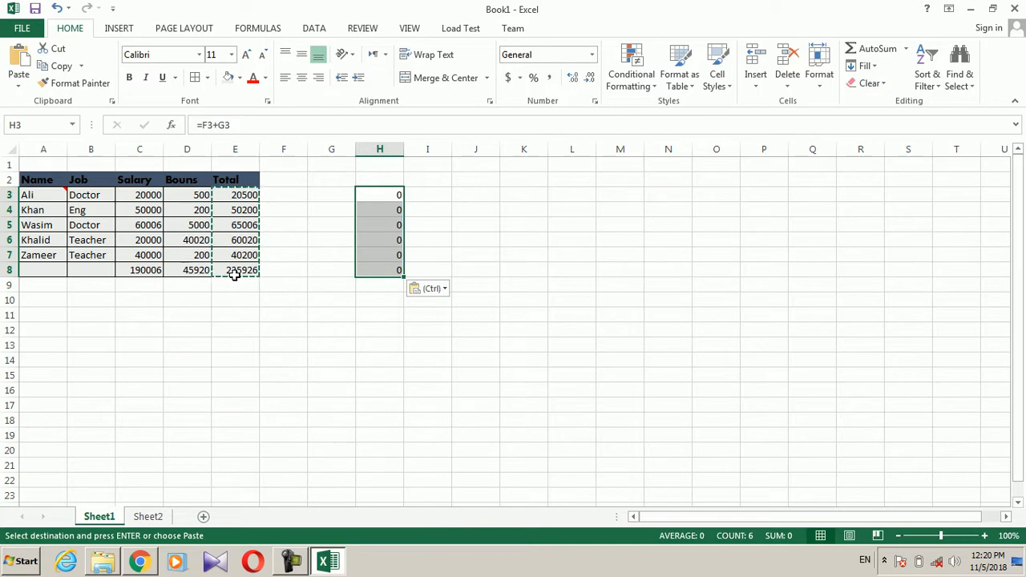
Step: Enter 54, 563, 22, 212 and 55 in cells H3 to H7 above the pasted SUM formula
left_click(384, 200)
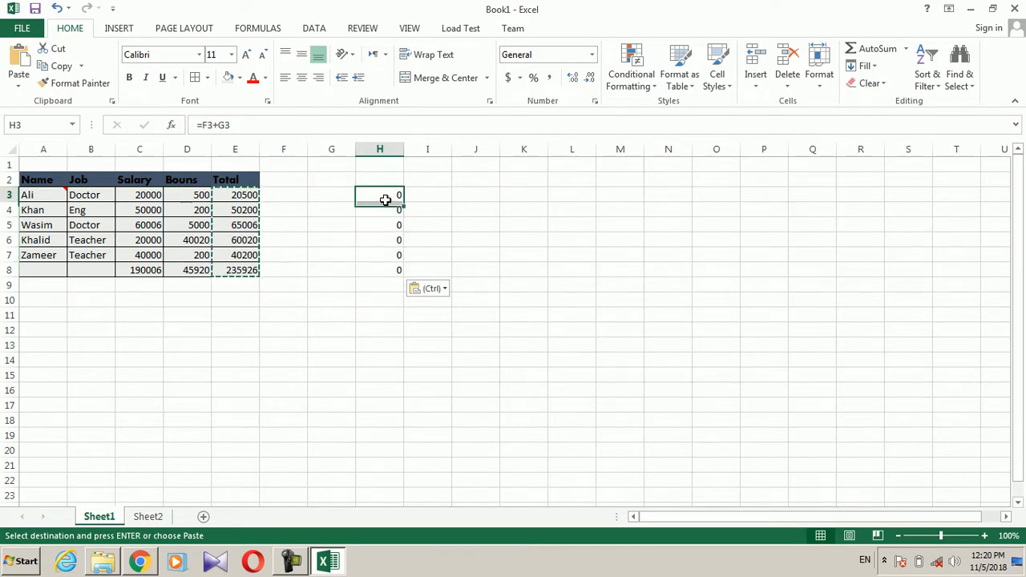
type("54")
key("Return")
type("563")
key("Return")
type("22")
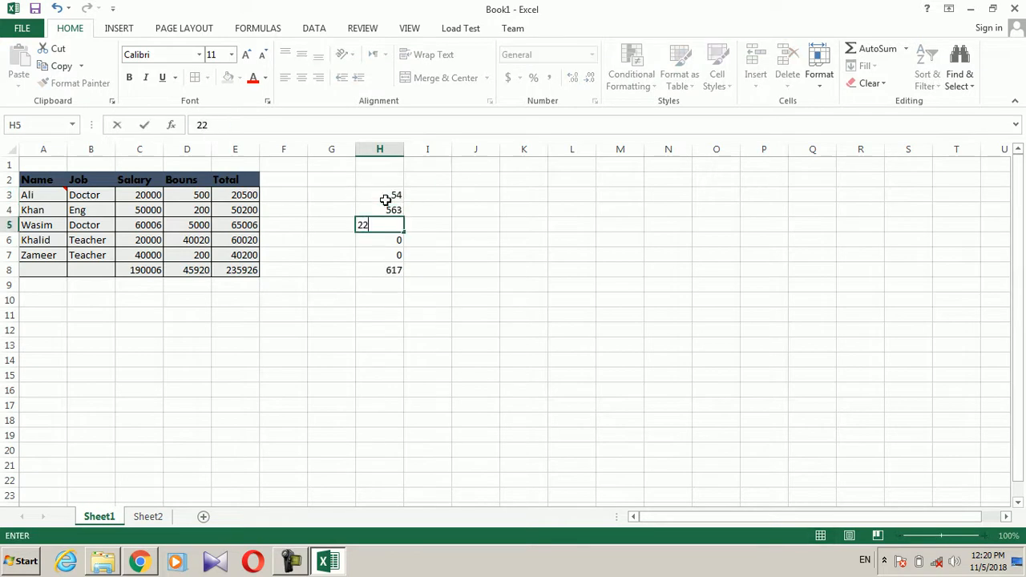
key("Return")
type("212")
key("Return")
type("55")
key("Return")
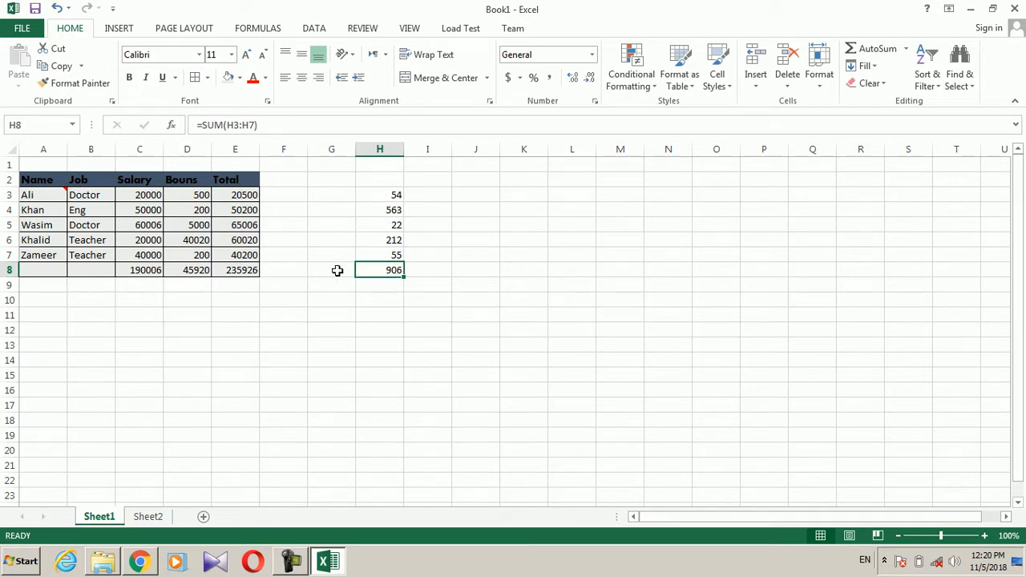
Step: Undo the numbers entered in H3:H7 and the formula paste in column H
left_click_drag(383, 173, 379, 322)
key("ctrl+z")
key("ctrl+z")
key("ctrl+z")
key("ctrl+z")
key("ctrl+z")
key("ctrl+z")
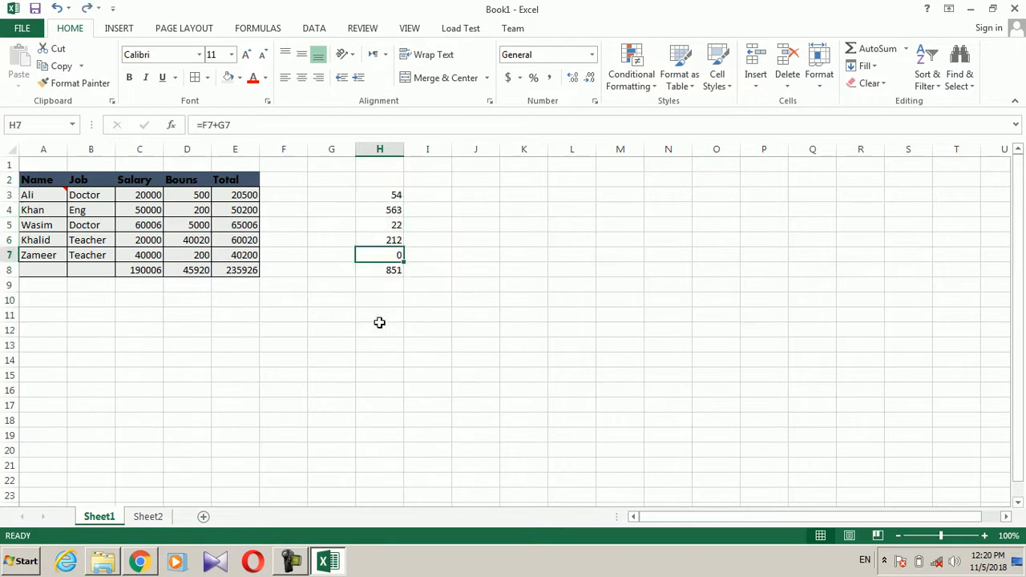
key("ctrl+z")
key("ctrl+z")
key("ctrl+z")
left_click(301, 301)
key("Escape")
Step: Examine the formulas behind the grand total in E8 and the row total in E6 without changing them
left_click(247, 273)
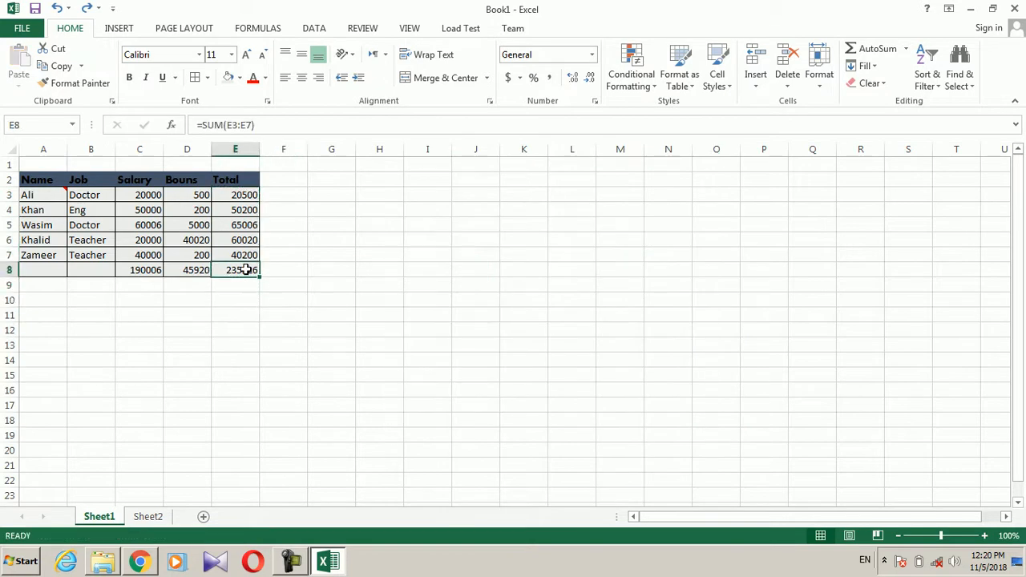
left_click(199, 126)
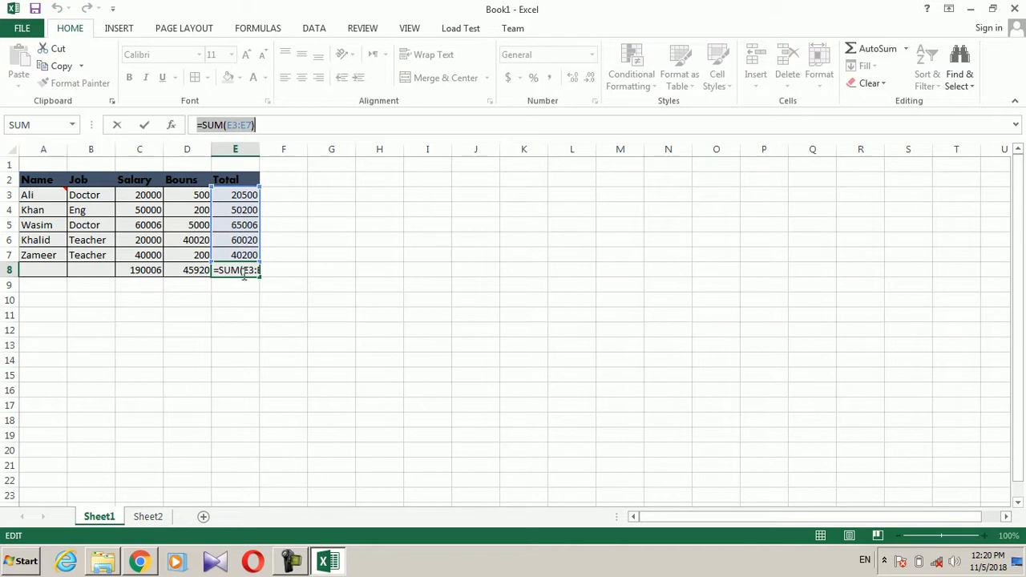
key("Escape")
left_click(246, 242)
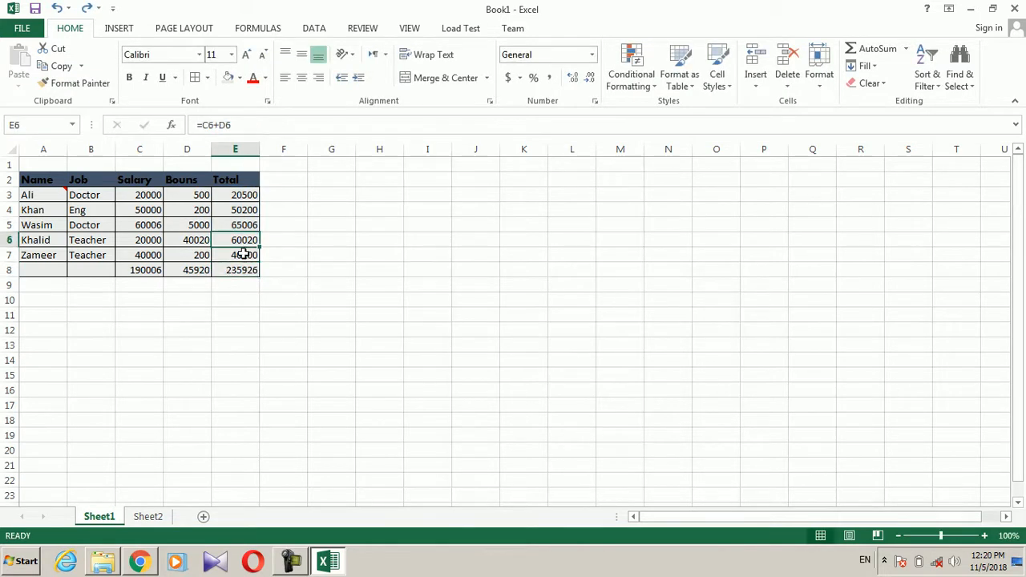
Step: Copy the grand total cell E8 and paste only its formula into G8 through Paste Special
left_click(243, 271)
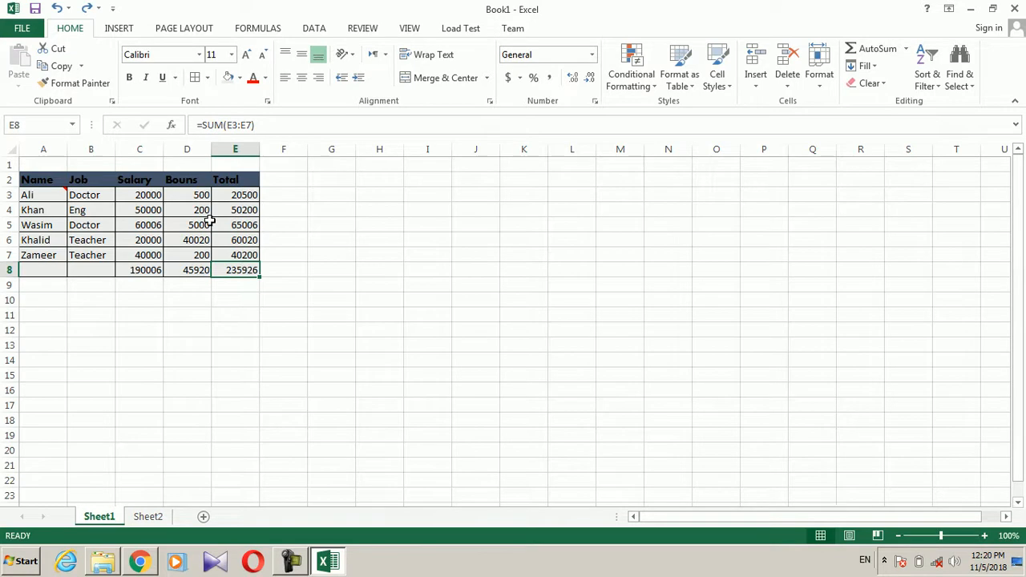
left_click(71, 71)
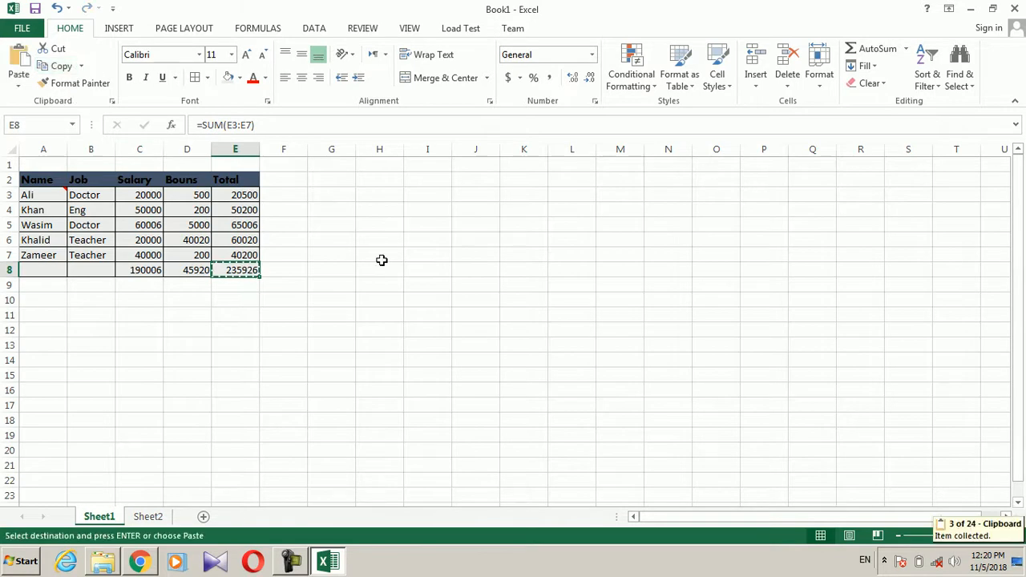
left_click(349, 266)
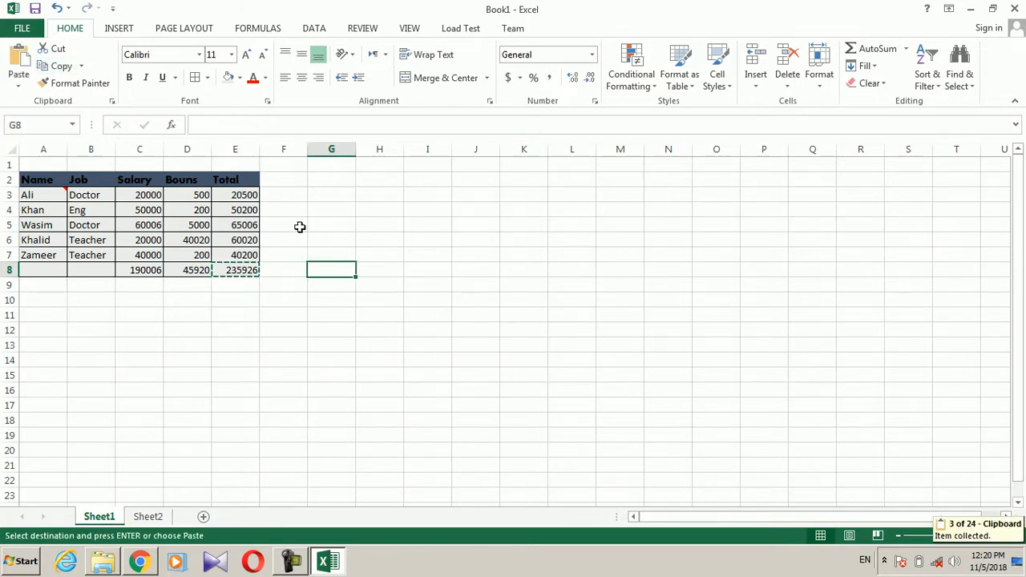
left_click(27, 92)
left_click(155, 7)
key("ctrl+alt+v")
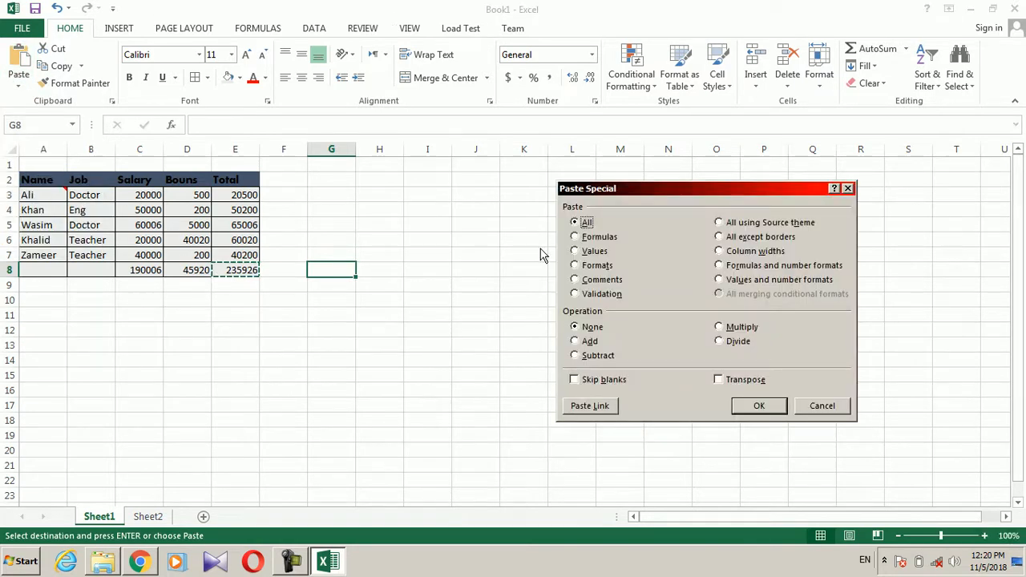
left_click(594, 237)
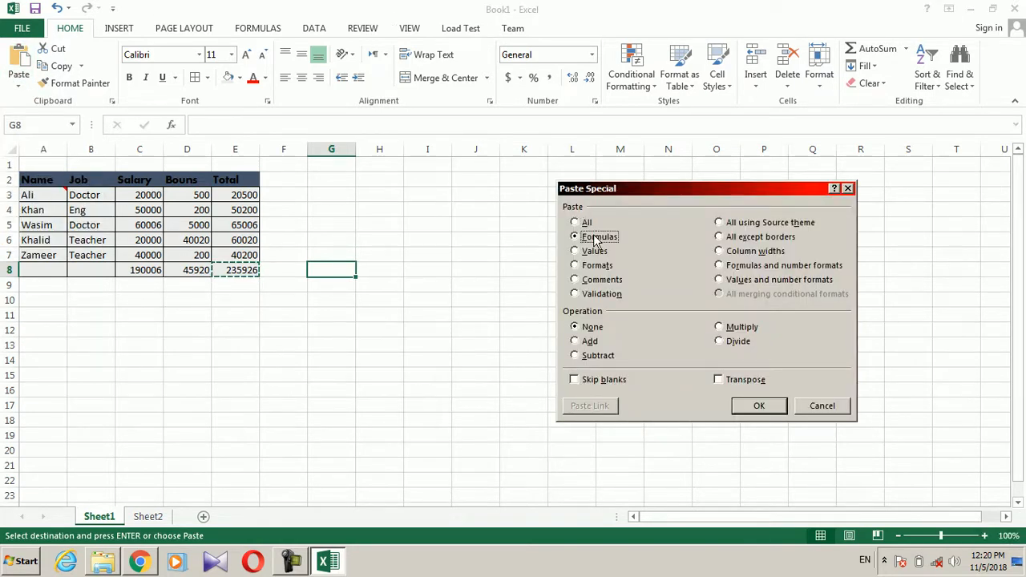
left_click(760, 405)
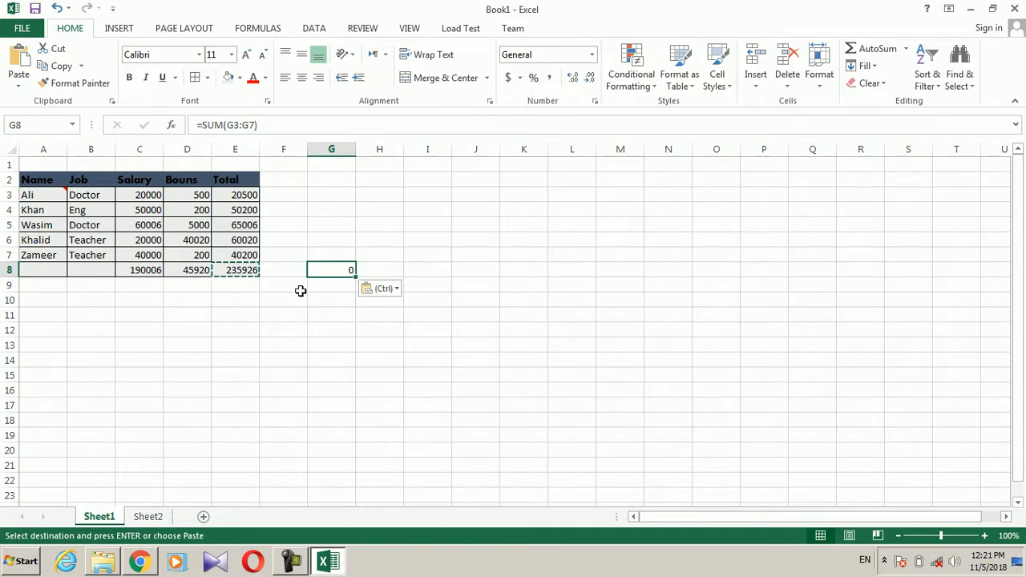
Step: Enter 54 in G5, 6 in G6 and 55 in G4 above the pasted SUM formula
left_click(341, 229)
type("54")
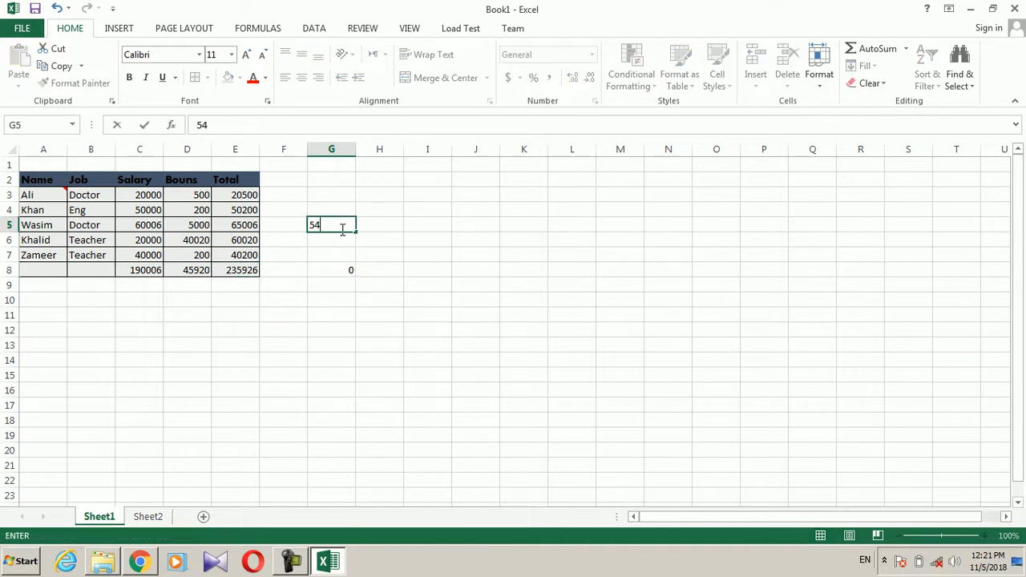
key("Return")
type("6")
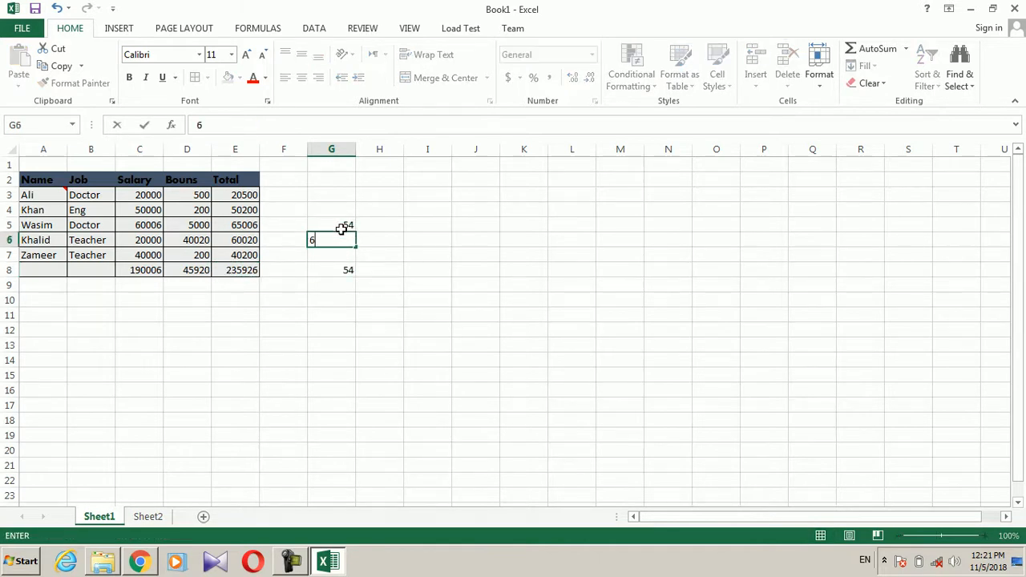
key("Up")
key("Up")
type("55")
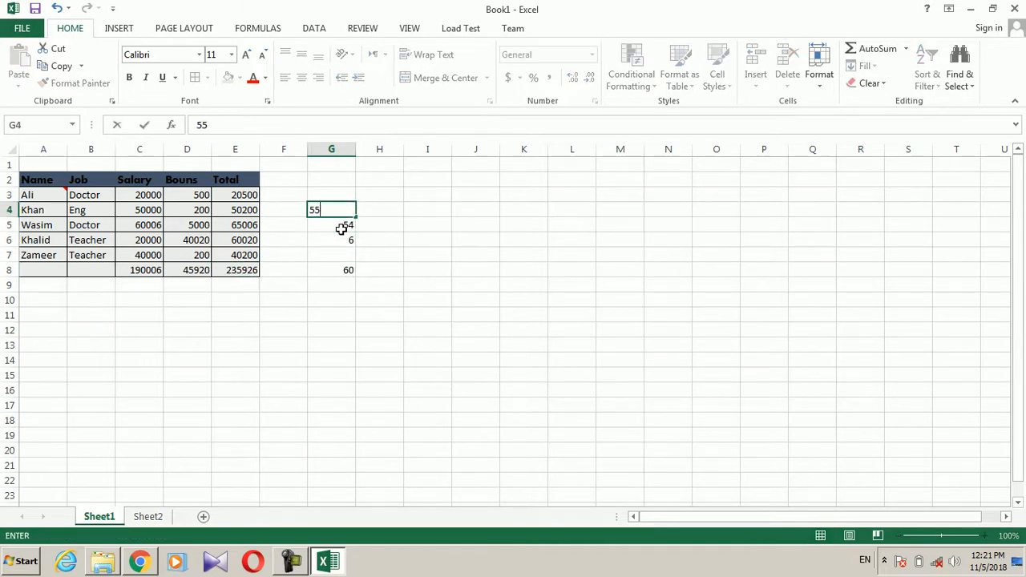
key("Down")
Step: Enter 66 in G7 and 555 in G3, and select G8 to check its SUM formula
key("Down")
key("Down")
type("6")
key("Up")
key("Up")
key("Up")
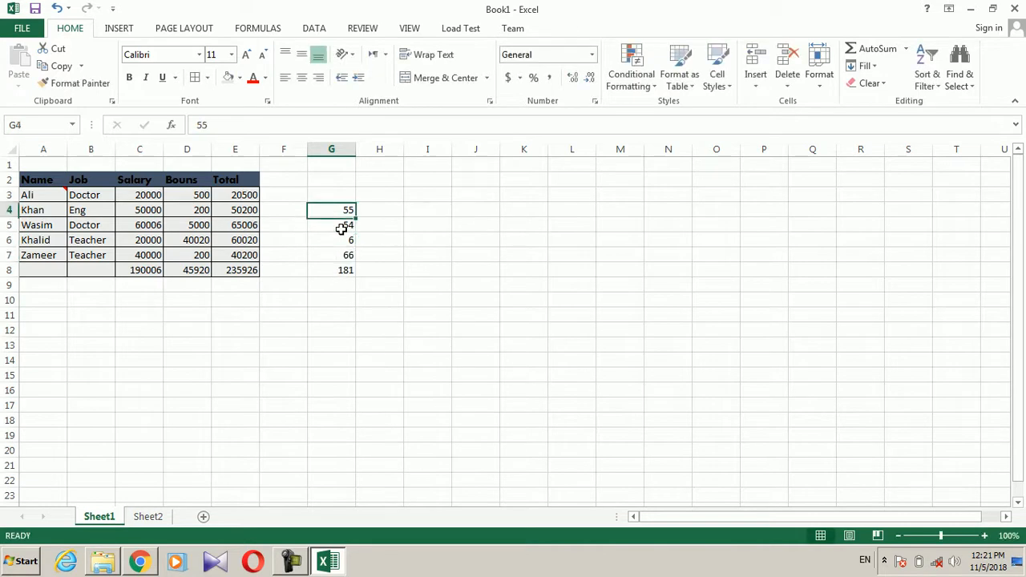
key("Up")
type("555")
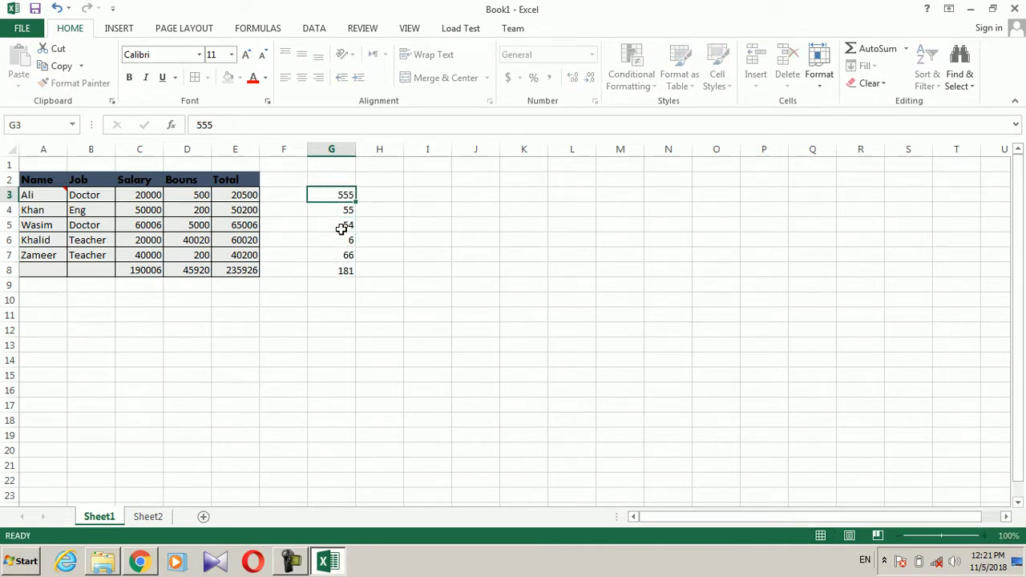
key("Left")
left_click(344, 271)
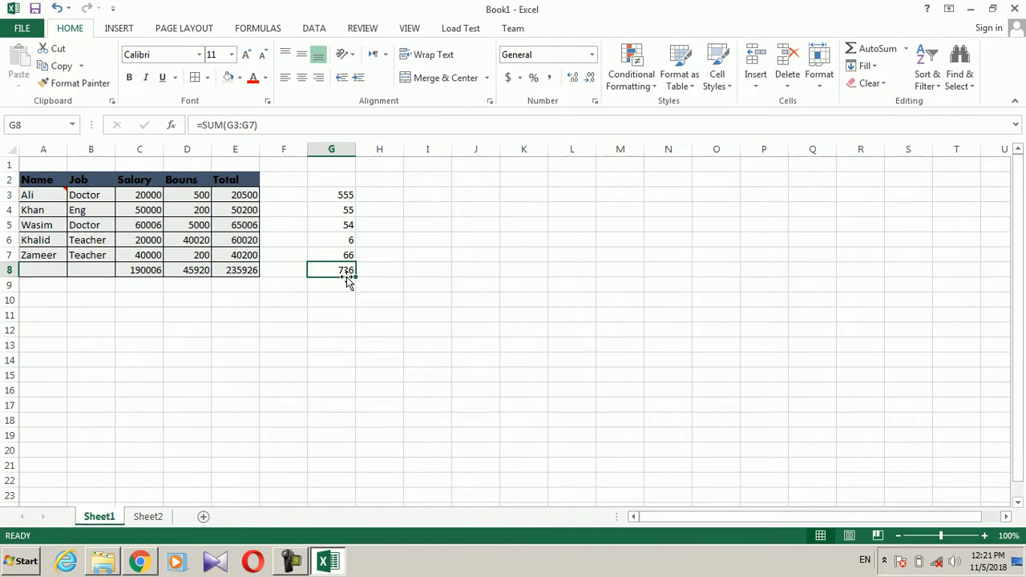
left_click(343, 325)
left_click_drag(502, 291, 571, 373)
left_click_drag(651, 178, 453, 379)
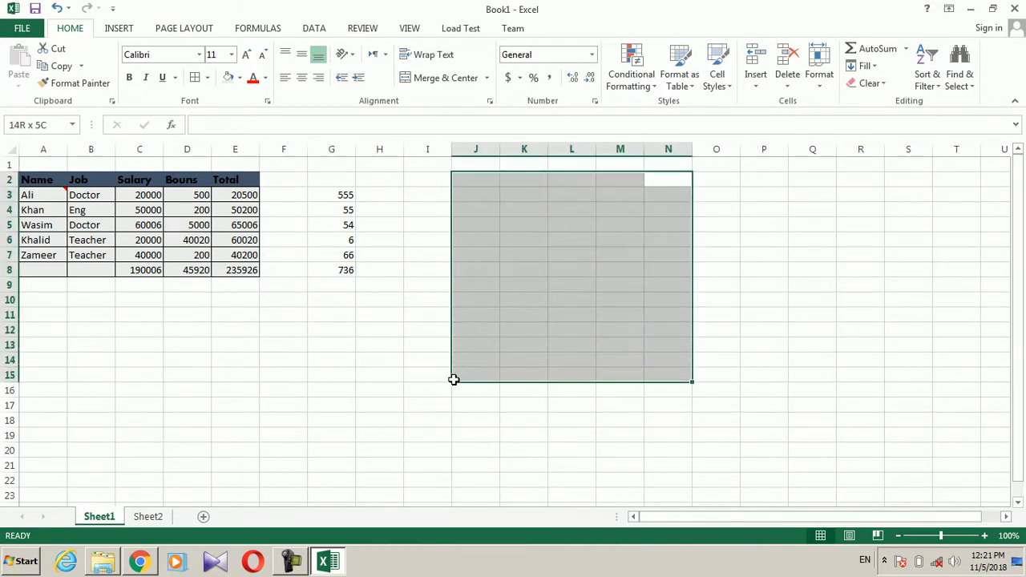
Step: Enter a SUM formula in J17 that adds the range J1:Q14
left_click(482, 407)
type("=")
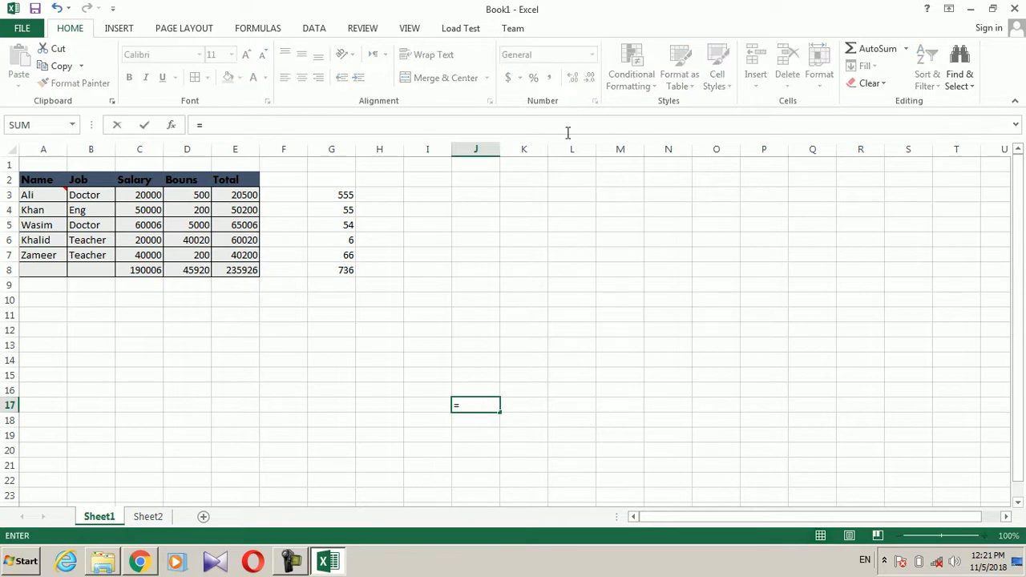
left_click(520, 174)
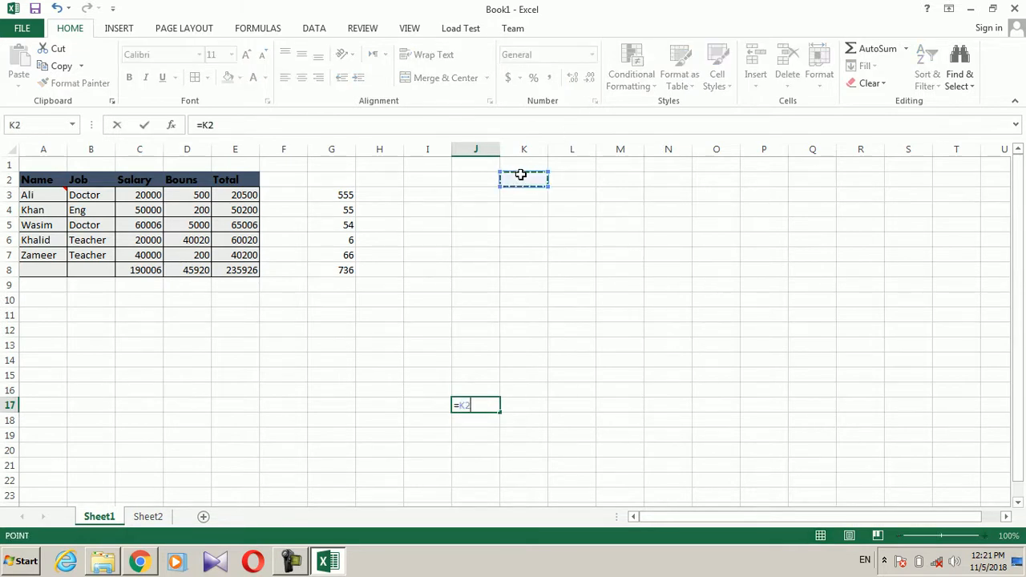
key("BackSpace")
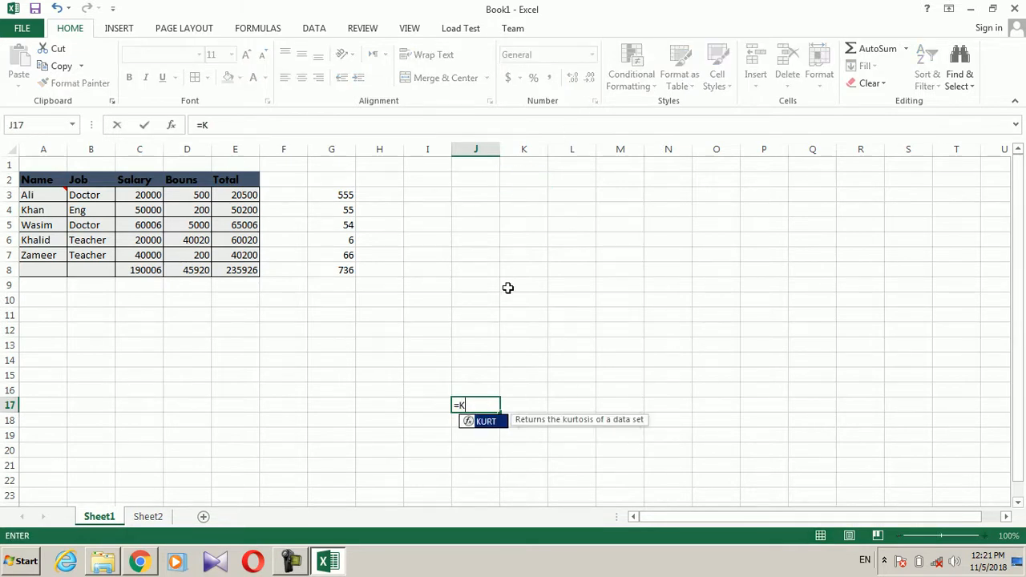
type("s")
key("BackSpace")
key("BackSpace")
type("sum")
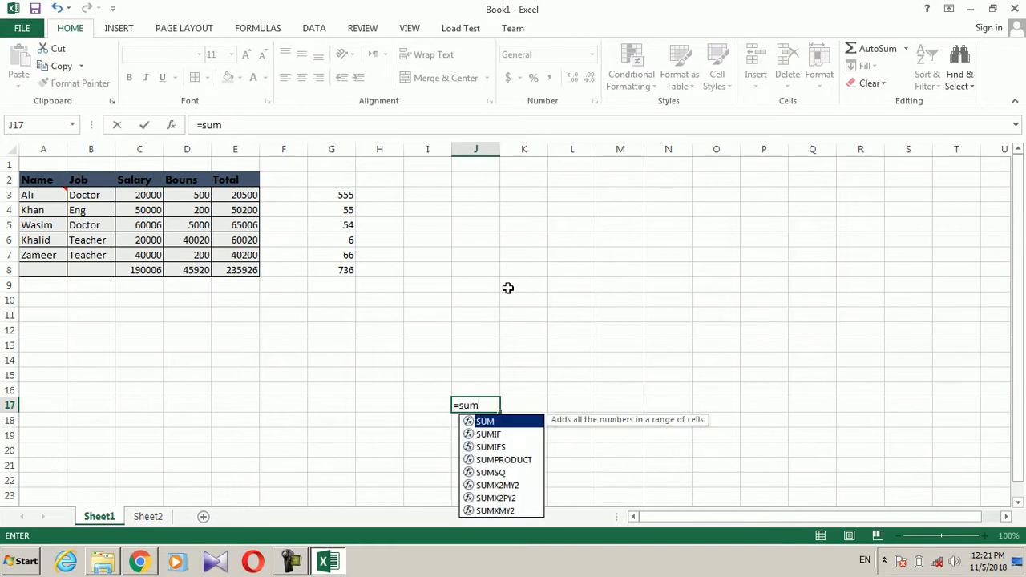
type("(")
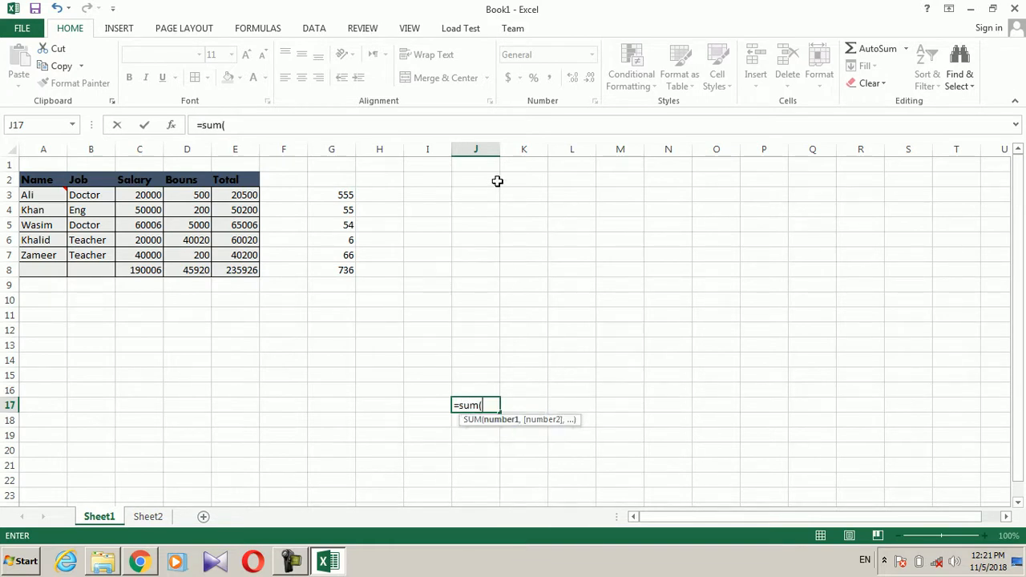
left_click_drag(484, 170, 833, 362)
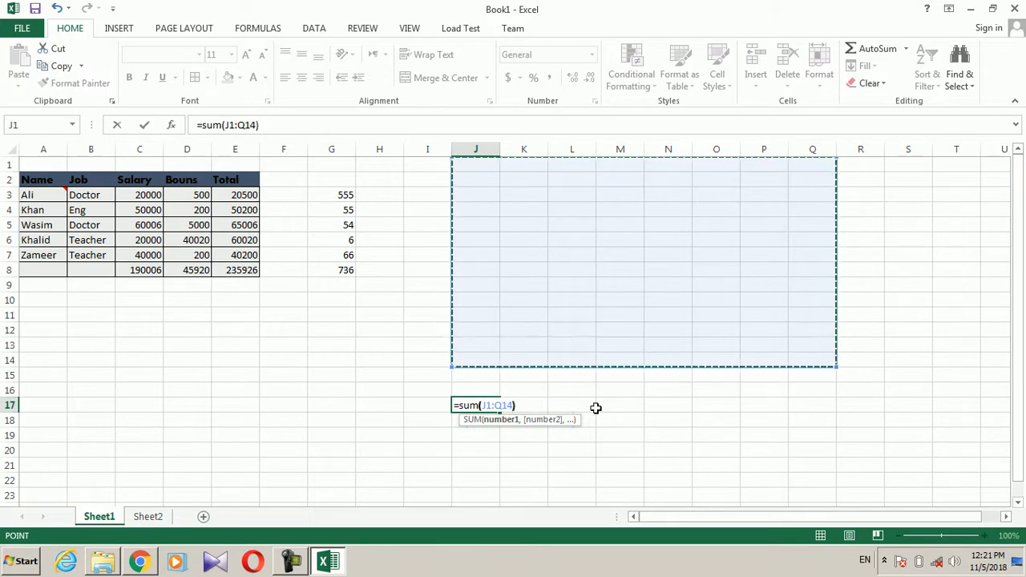
key("Return")
Step: Enter 456 in K4 and 2646 in K5, inside the range summed by J17
left_click(545, 210)
type("456")
key("Return")
type("2646")
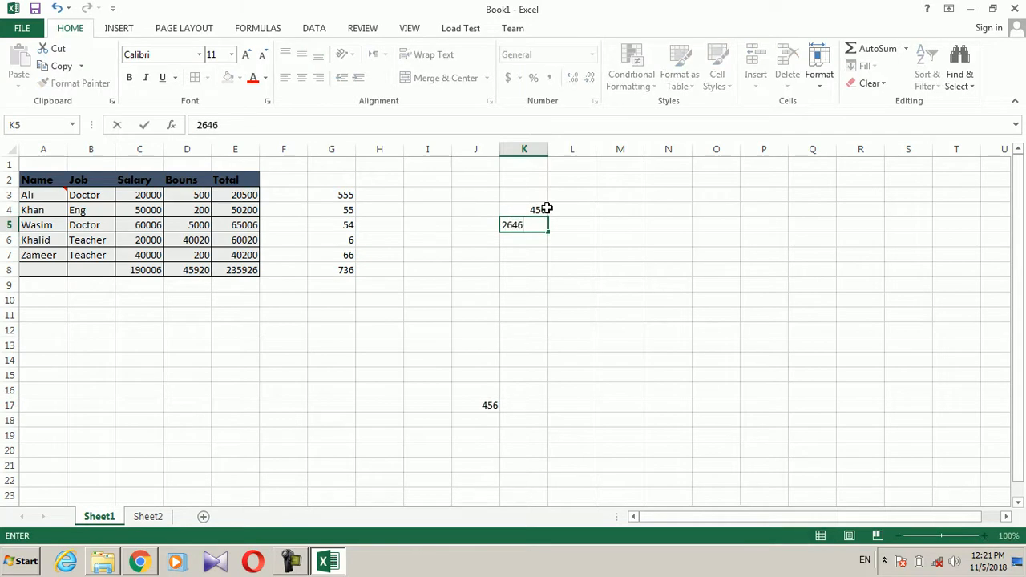
key("Return")
Step: Enter 55634 in L6, 56 in L5 and 556 in L3, and select J17 to check its SUM formula
key("Right")
type("55634")
key("Return")
key("Up")
key("Up")
type("56")
key("Up")
key("Up")
type("556")
key("Return")
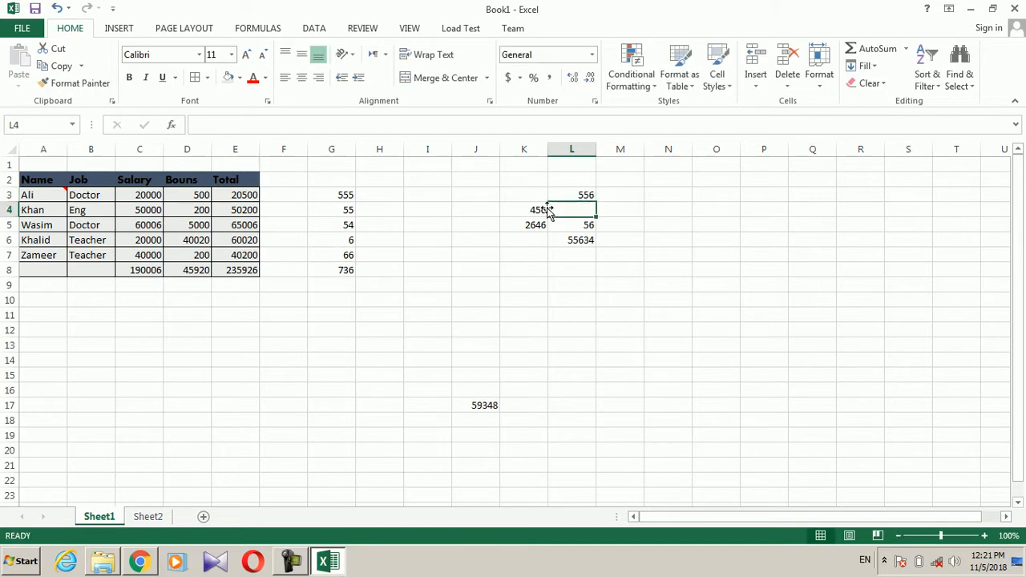
left_click(462, 404)
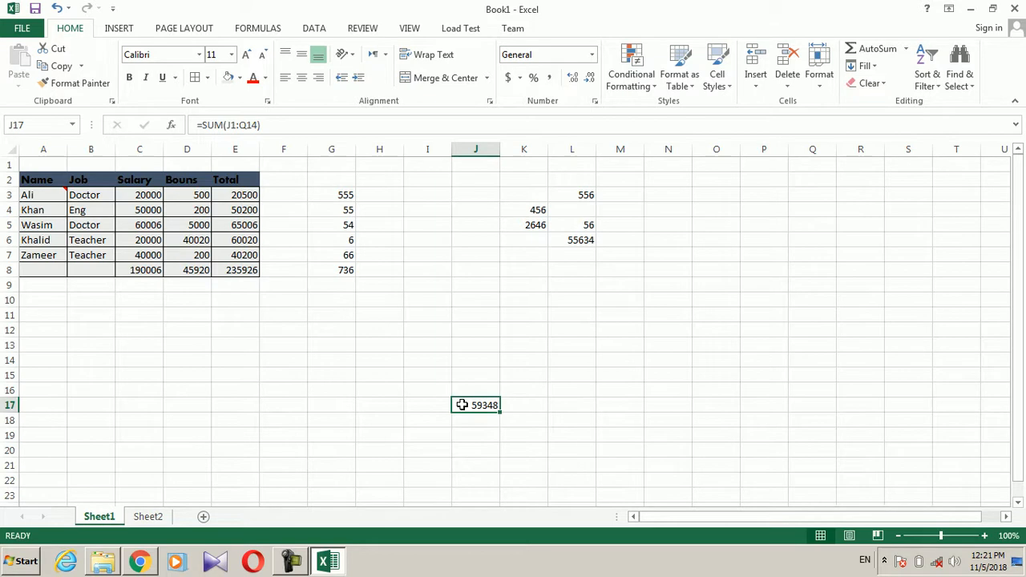
Step: Undo the recent entries until J17, the numbers in columns K and L, and G3:G7 are empty again
left_click(339, 201)
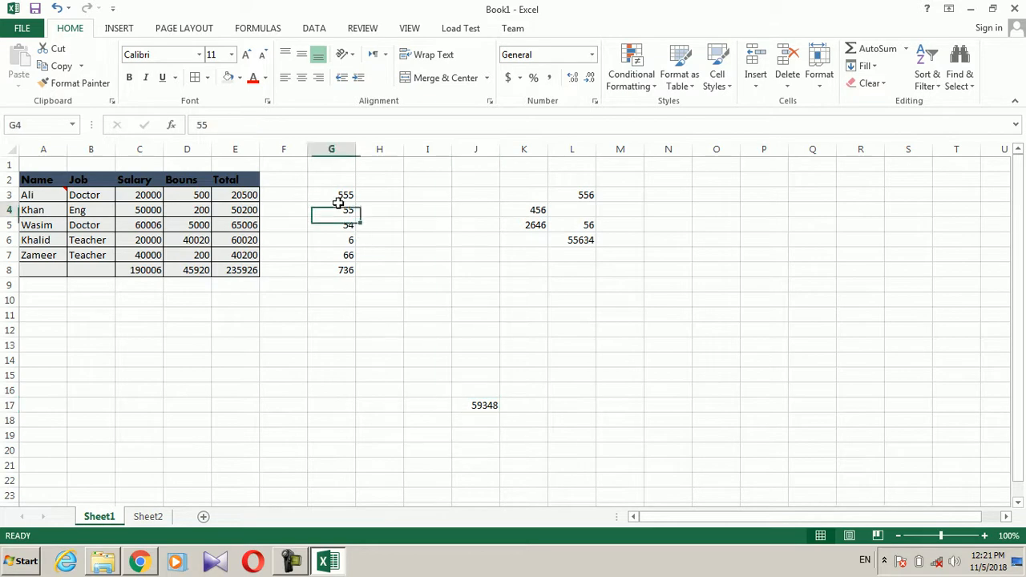
left_click_drag(332, 192, 341, 261)
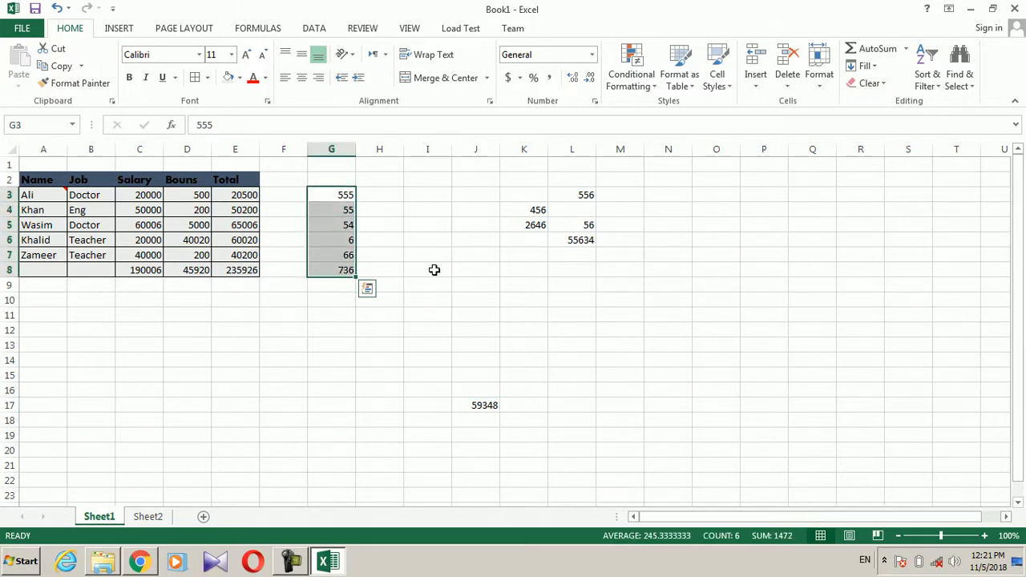
left_click(434, 270)
key("ctrl+z")
key("ctrl+z")
key("ctrl+z")
key("ctrl+z")
key("ctrl+z")
key("ctrl+z")
key("ctrl+z")
key("ctrl+z")
key("ctrl+z")
key("ctrl+z")
key("ctrl+z")
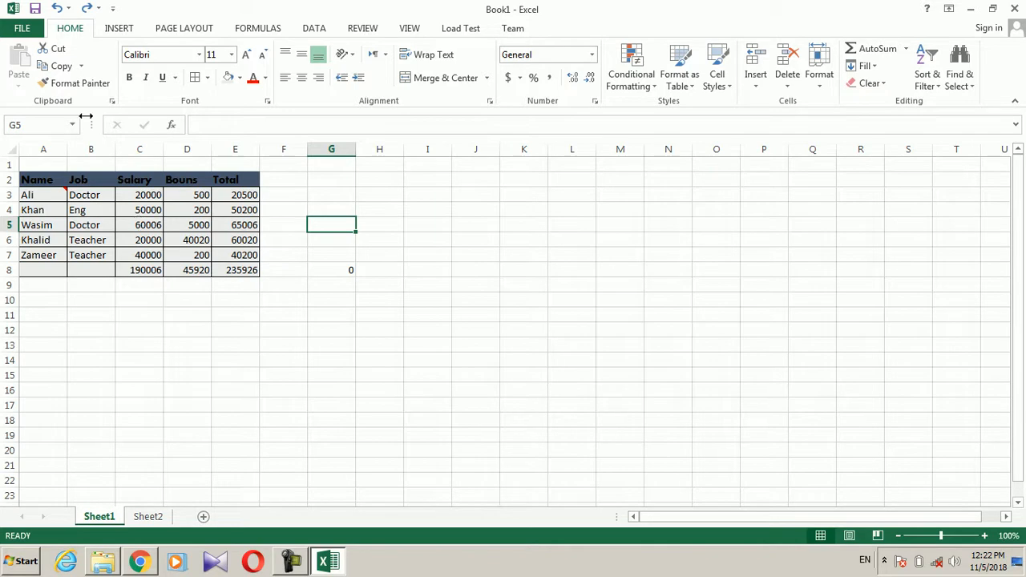
left_click(42, 181)
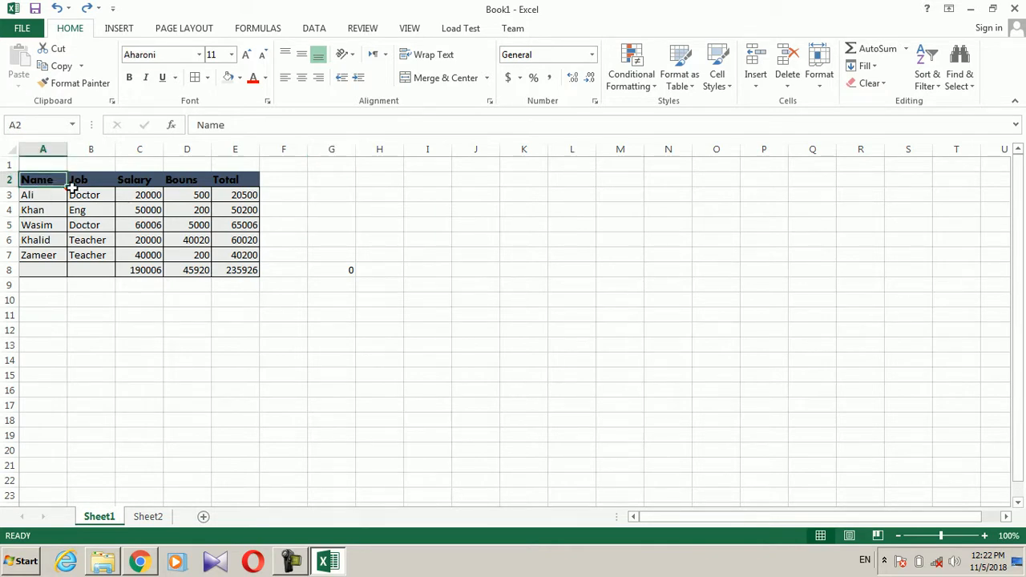
key("ctrl+a")
key("ctrl+c")
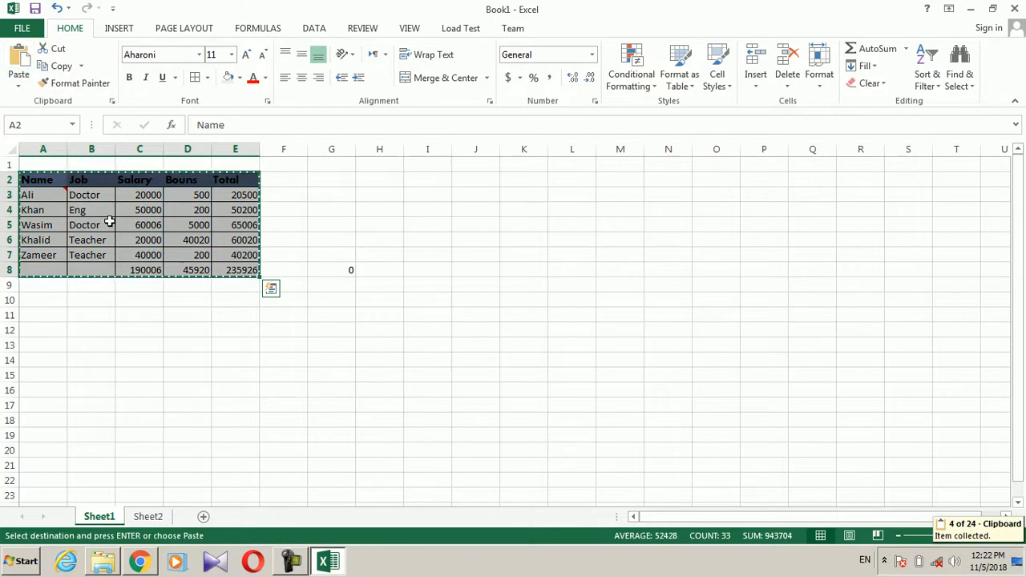
key("ctrl+alt+v")
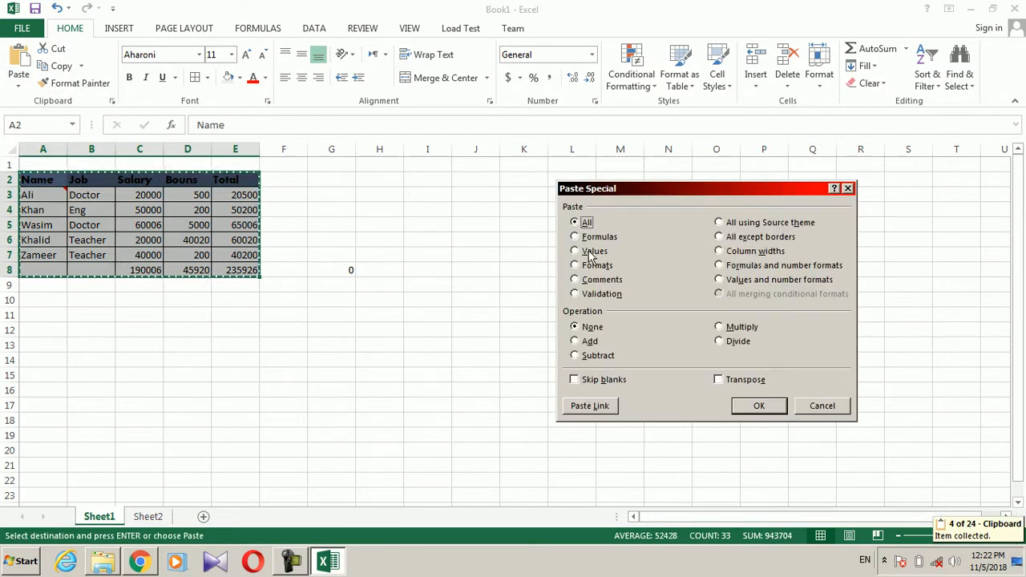
left_click(822, 407)
left_click(388, 209)
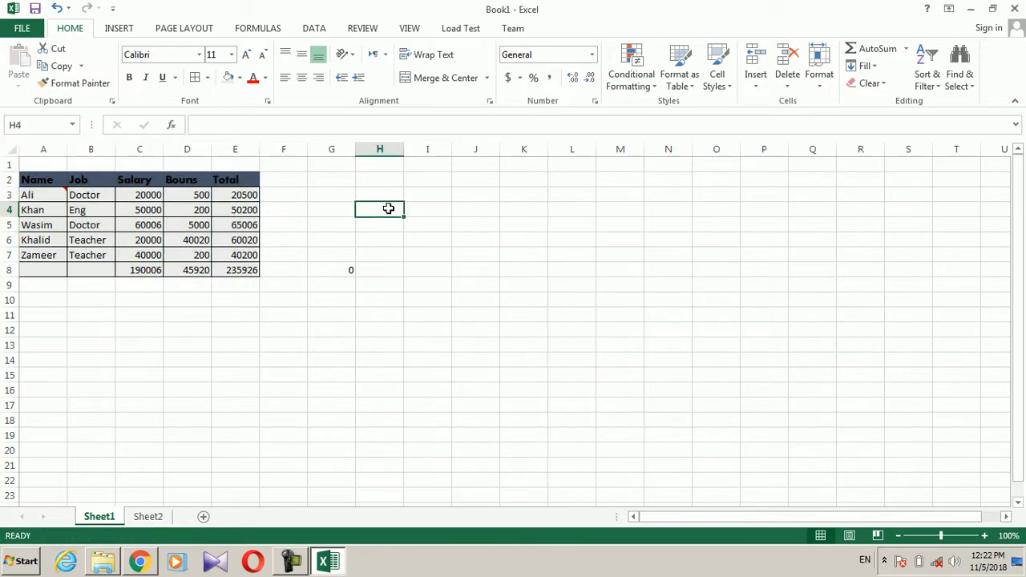
Step: Check the SUM formula in G8, and enter 6454 in G5 and 51 in G6 above it
left_click(245, 269)
left_click(339, 268)
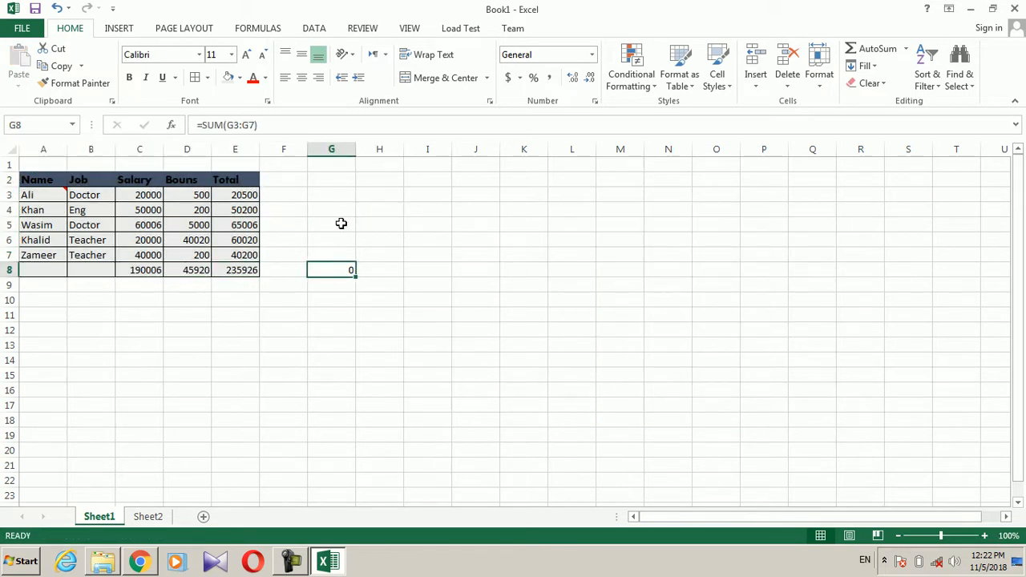
left_click(341, 225)
type("6454")
key("Return")
type("51")
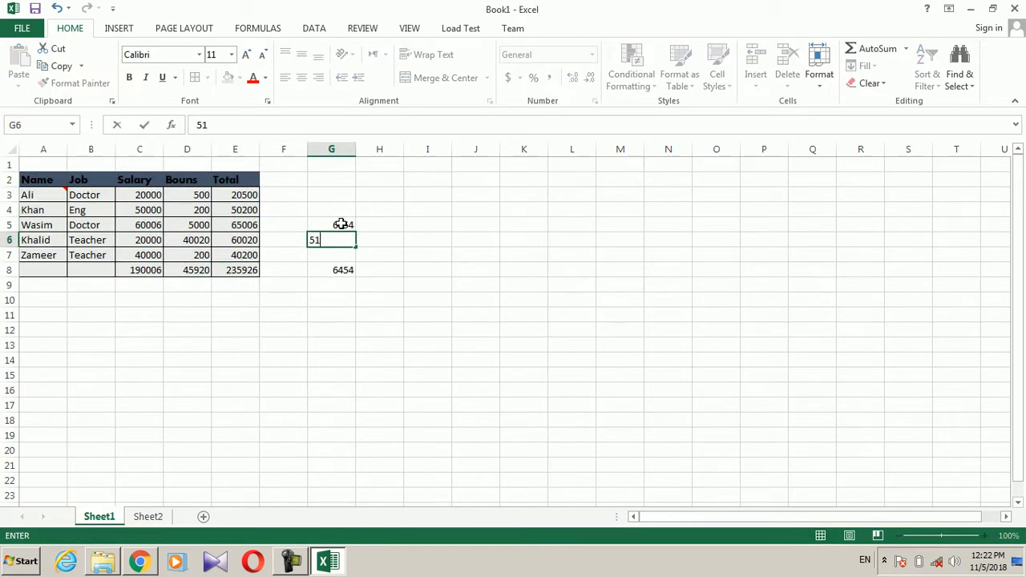
key("Return")
left_click(388, 273)
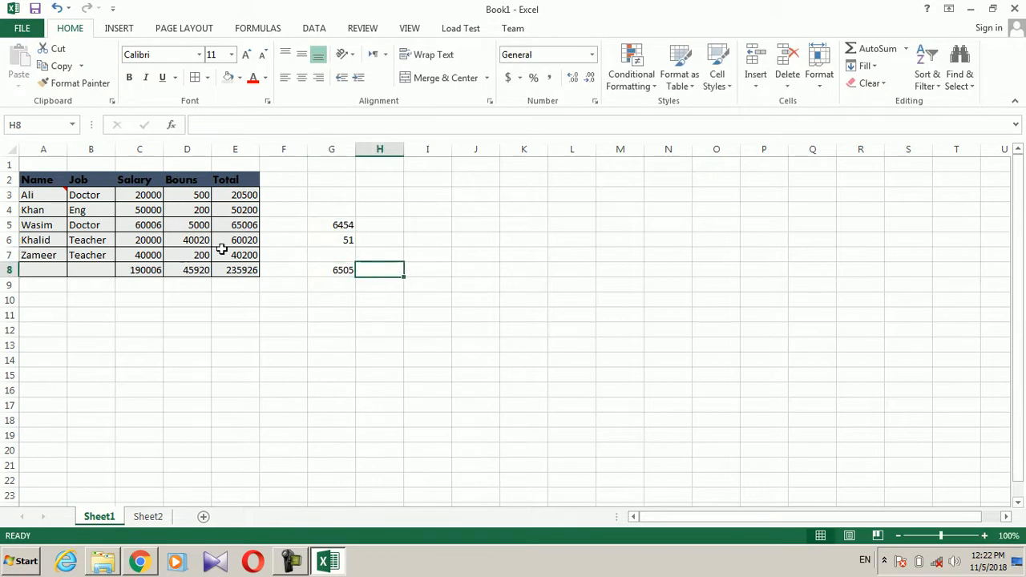
Step: Copy the grand total cell E8 and paste only its value into H8 through Paste Special
left_click(238, 271)
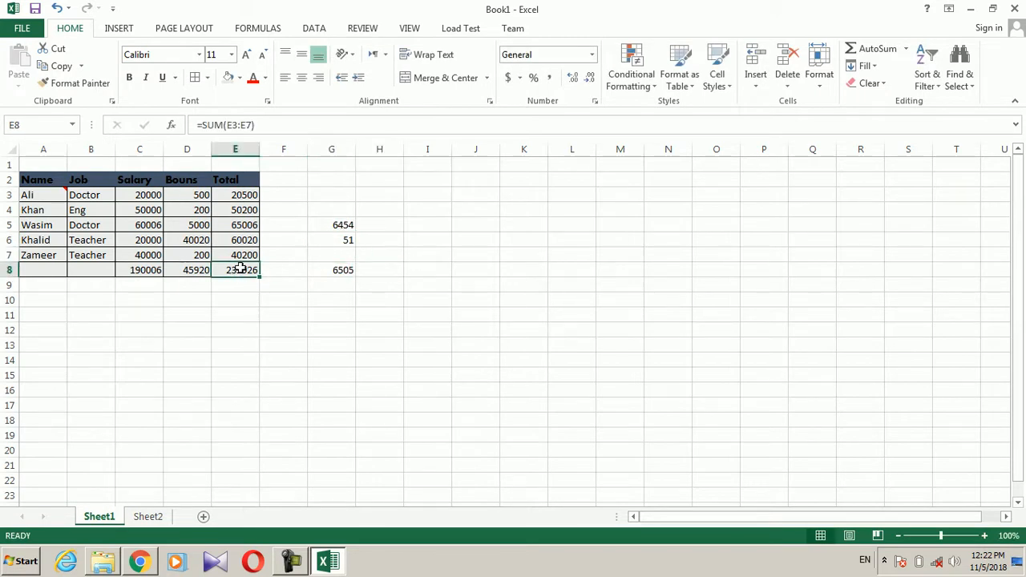
key("ctrl+c")
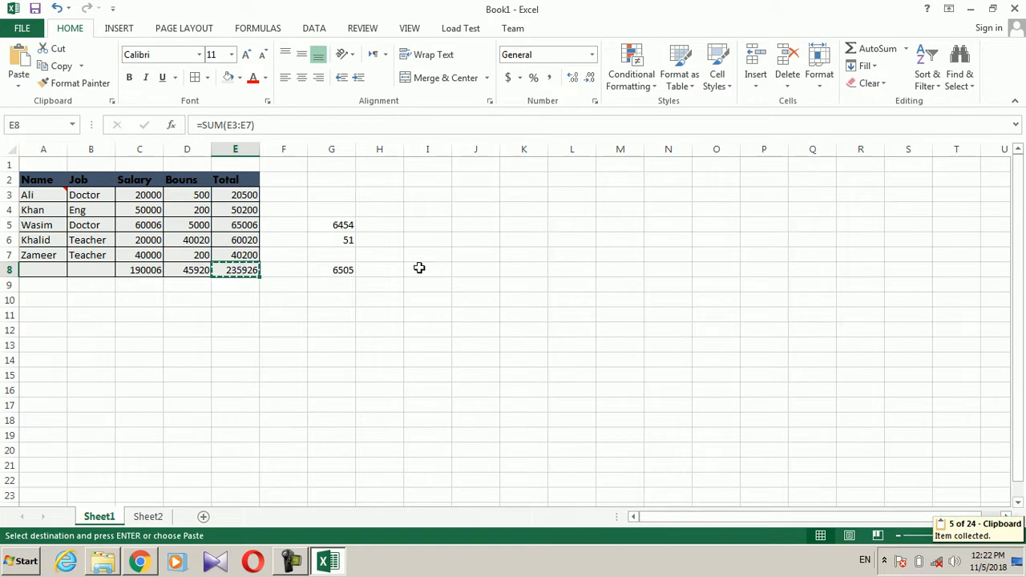
left_click(388, 270)
key("ctrl+alt+v")
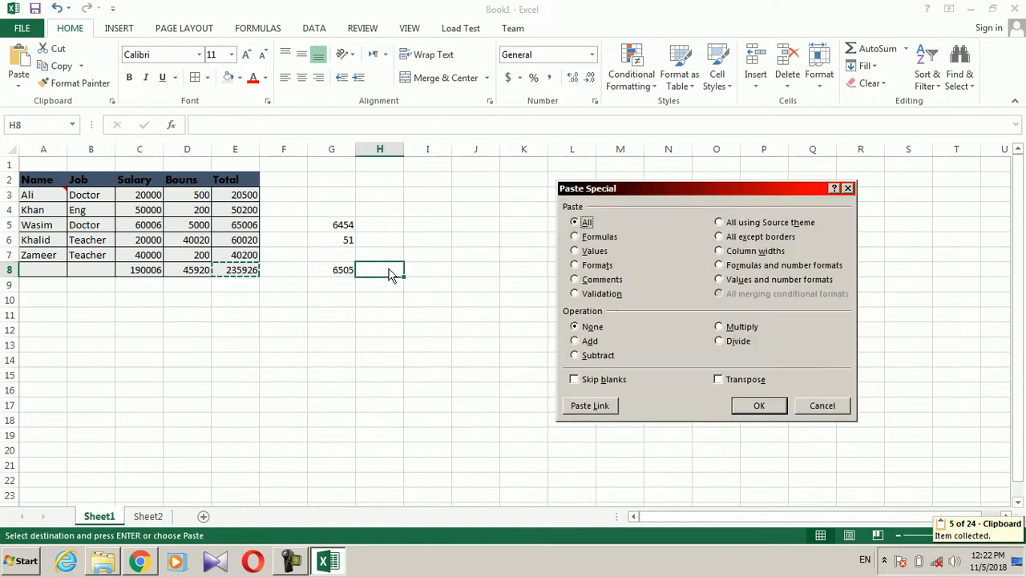
left_click(597, 252)
left_click(757, 406)
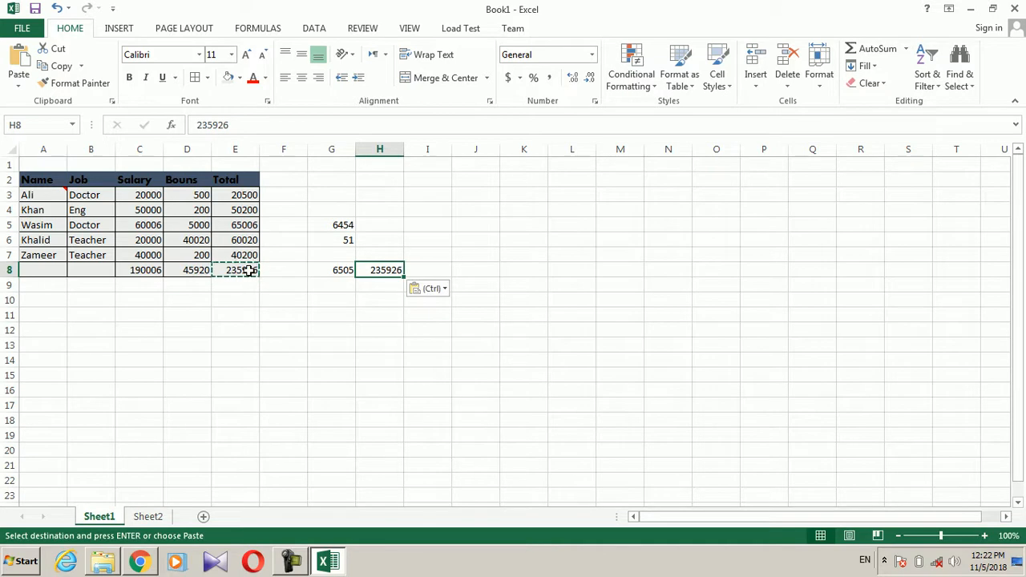
Step: Enter 56465 in H7, 5654 in H6, 564 in H5 and 65 in H4, and compare the contents of H8 and E8
left_click(380, 258)
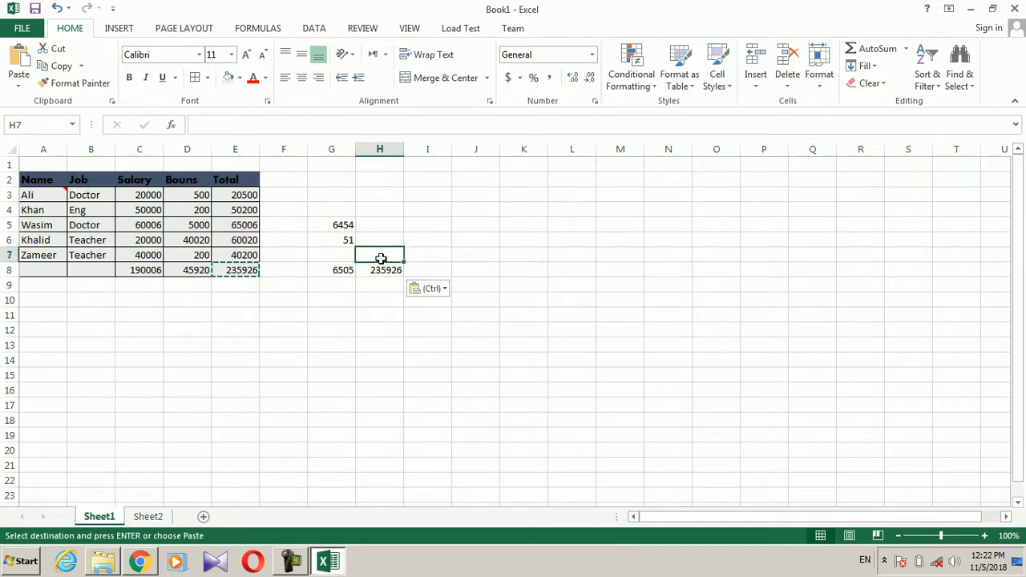
type("56465")
key("Up")
type("5654")
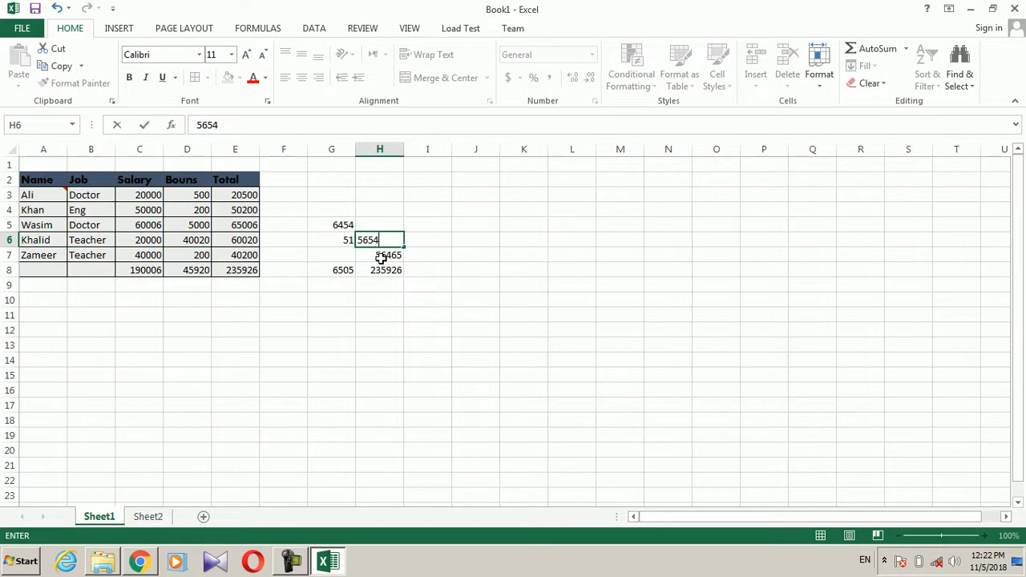
key("Up")
type("564")
key("Up")
type("65")
key("Down")
left_click(384, 269)
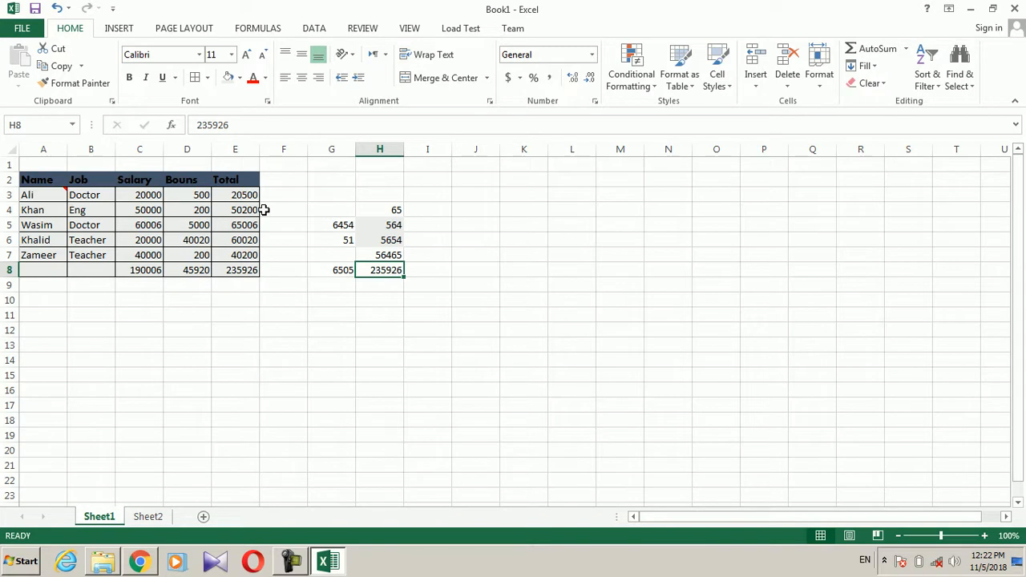
left_click(227, 254)
left_click(233, 265)
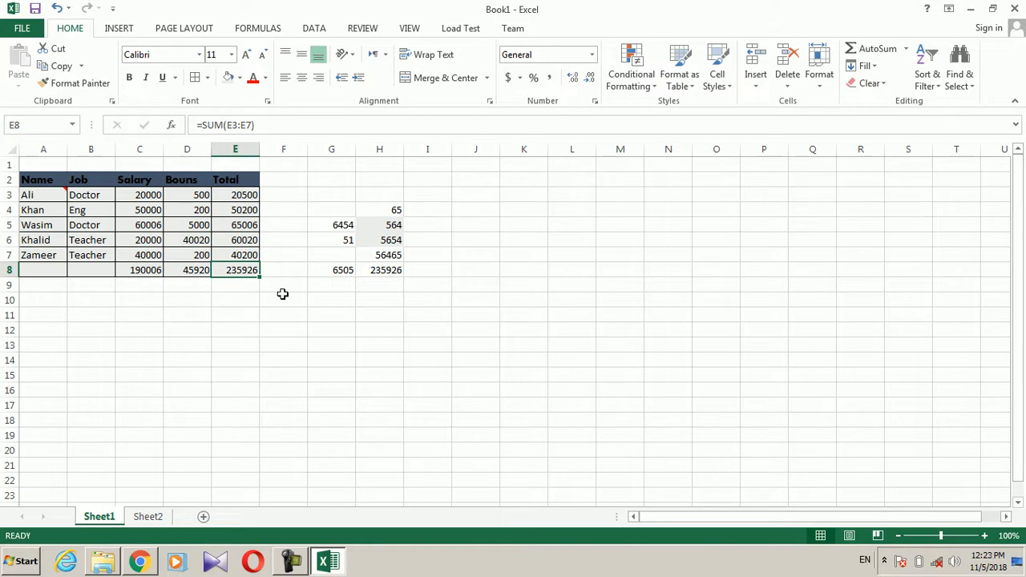
Step: Examine the function library categories, from recently used, financial and logical through date, lookup and math to the statistical functions
left_click(258, 29)
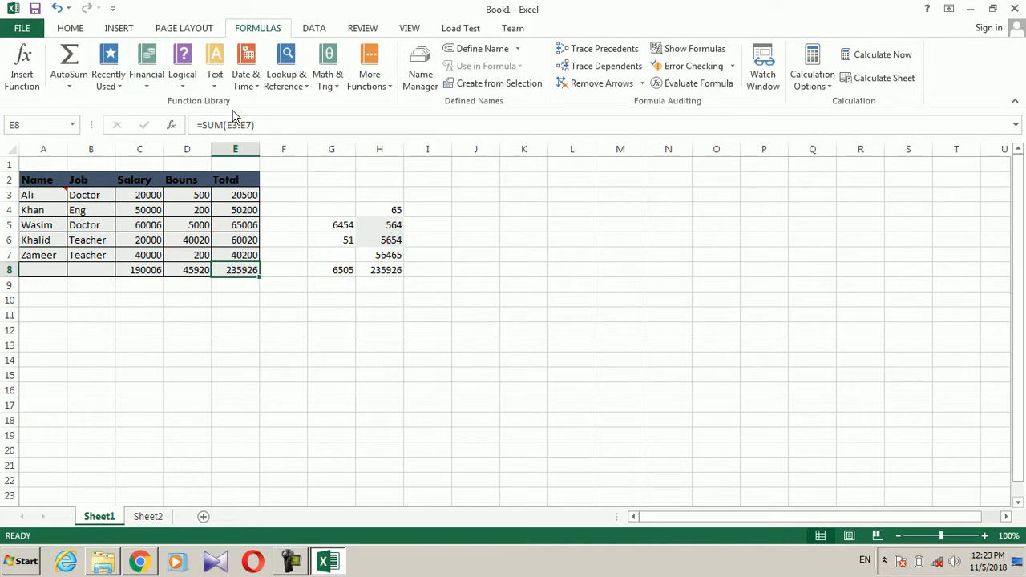
left_click(118, 94)
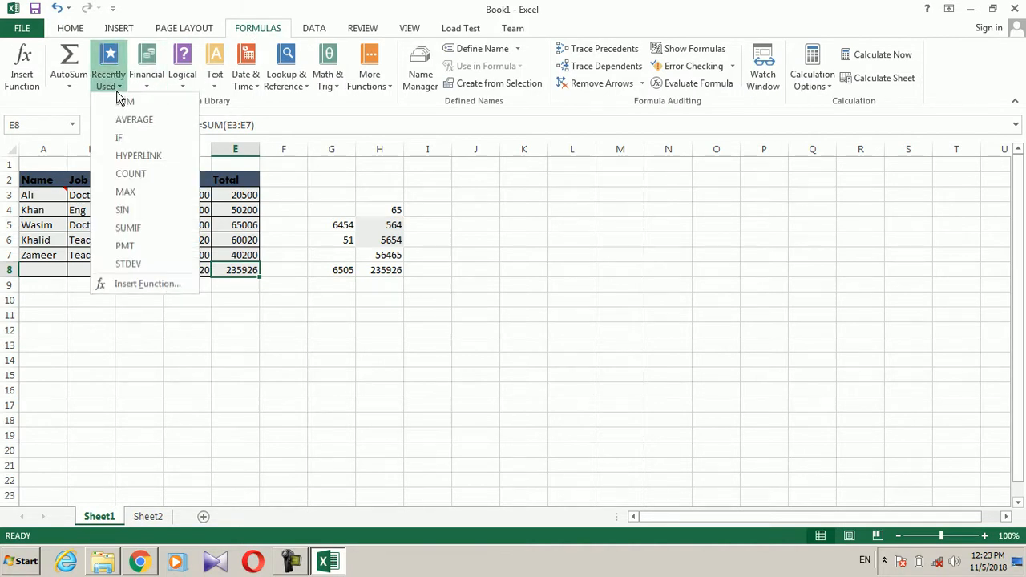
left_click(143, 94)
left_click(189, 95)
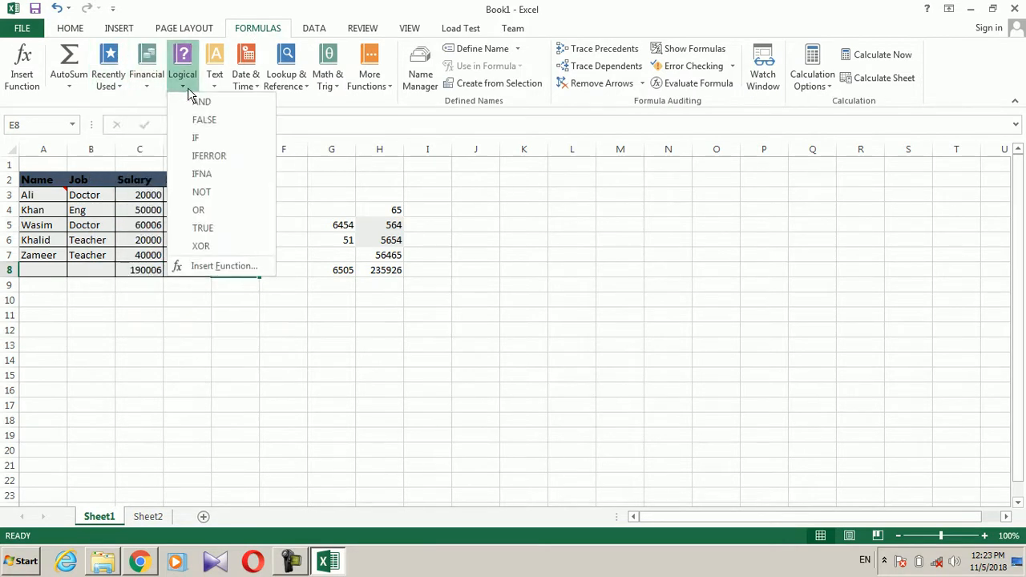
left_click(215, 87)
left_click(261, 89)
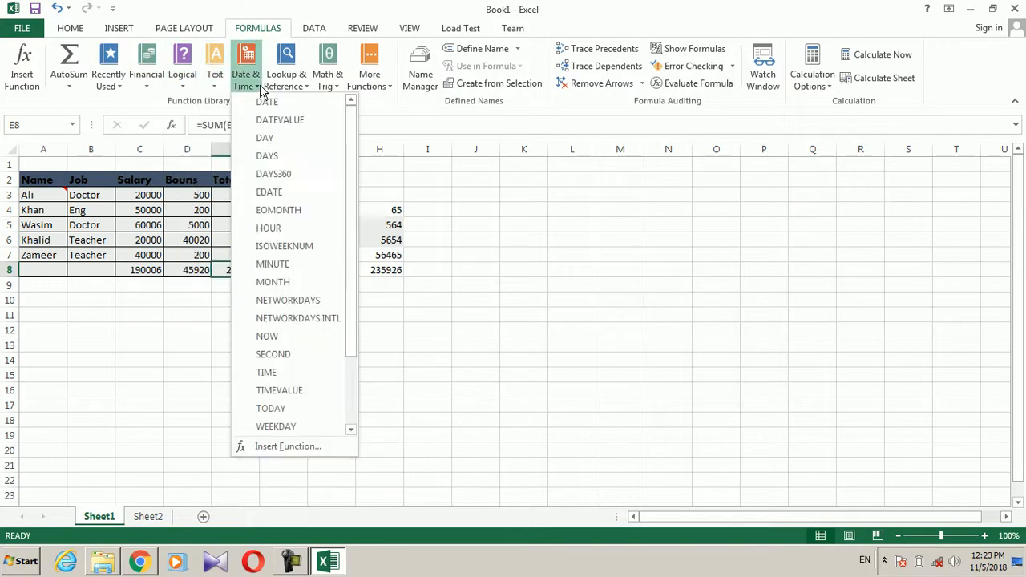
left_click(326, 88)
left_click(305, 91)
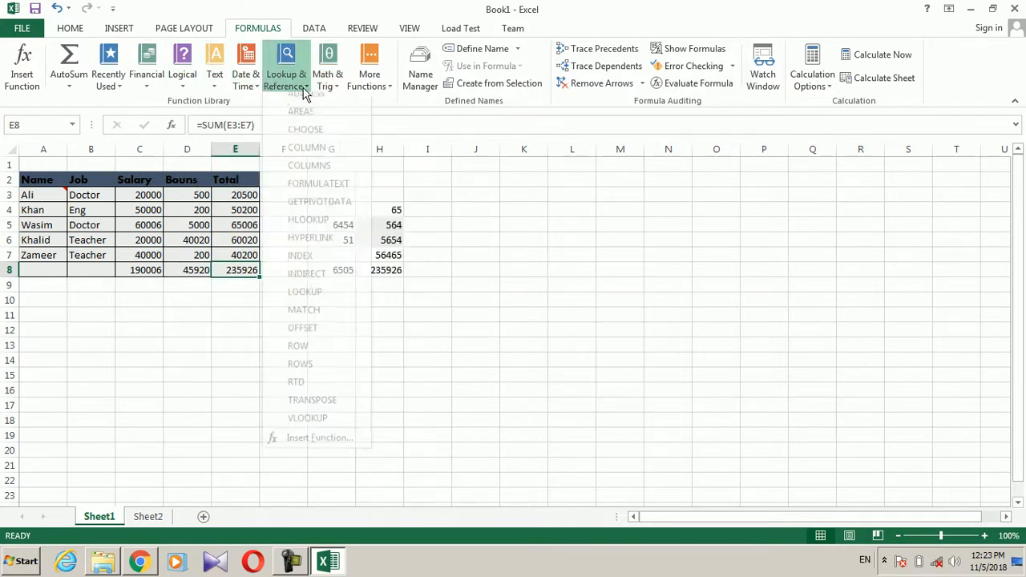
left_click(305, 91)
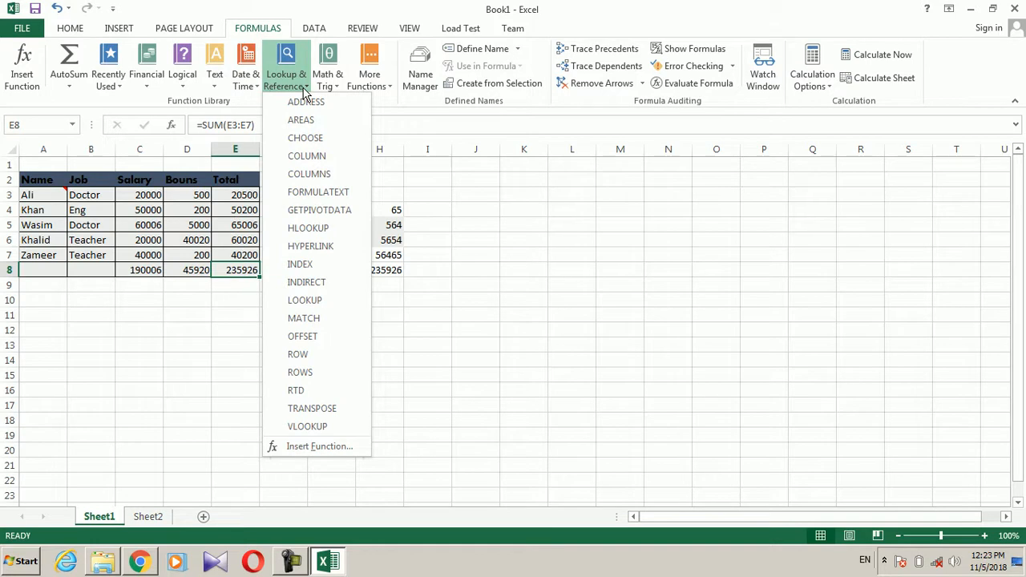
left_click(328, 87)
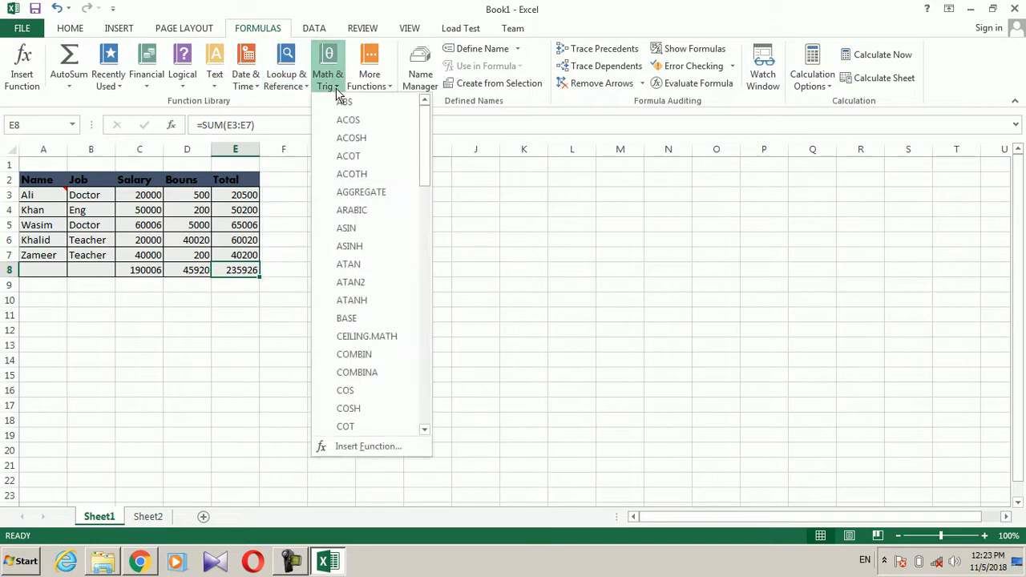
left_click(384, 86)
mouse_move(413, 104)
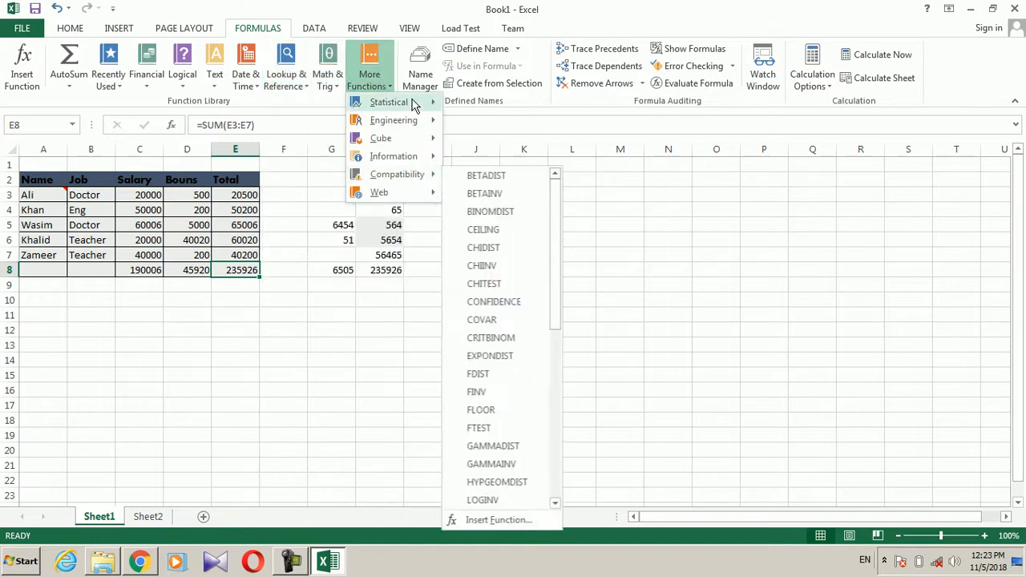
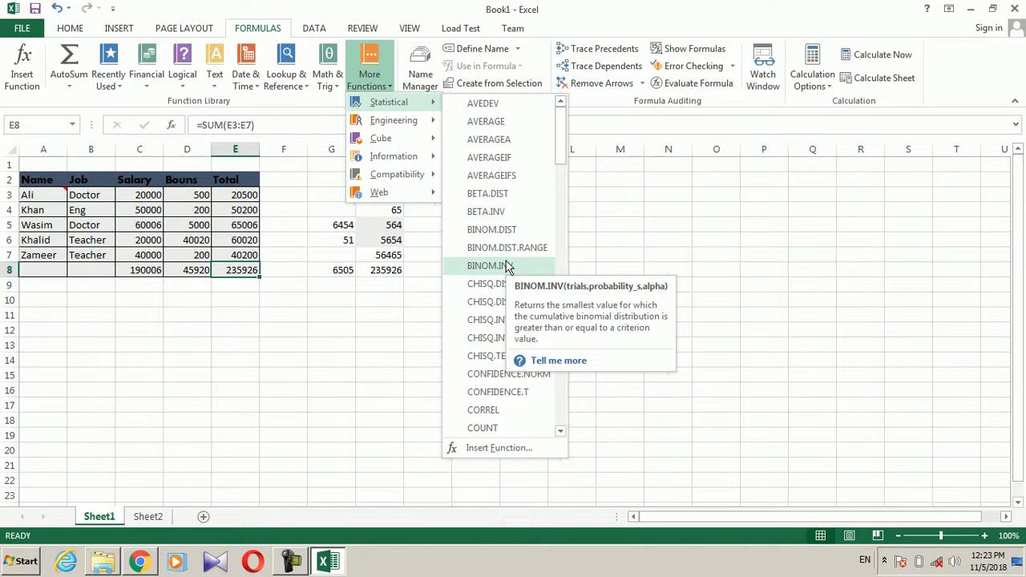
left_click(439, 323)
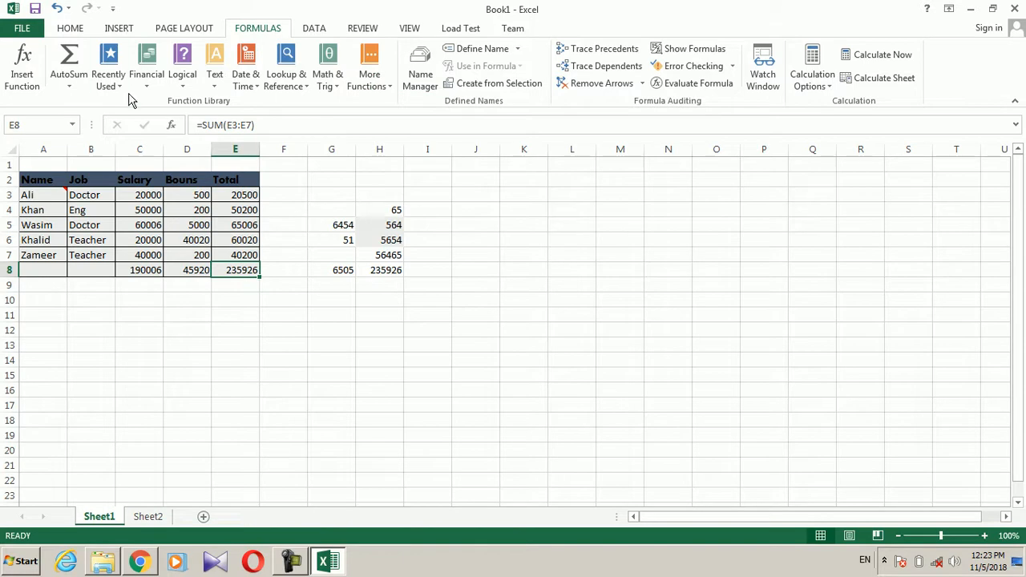
left_click(70, 28)
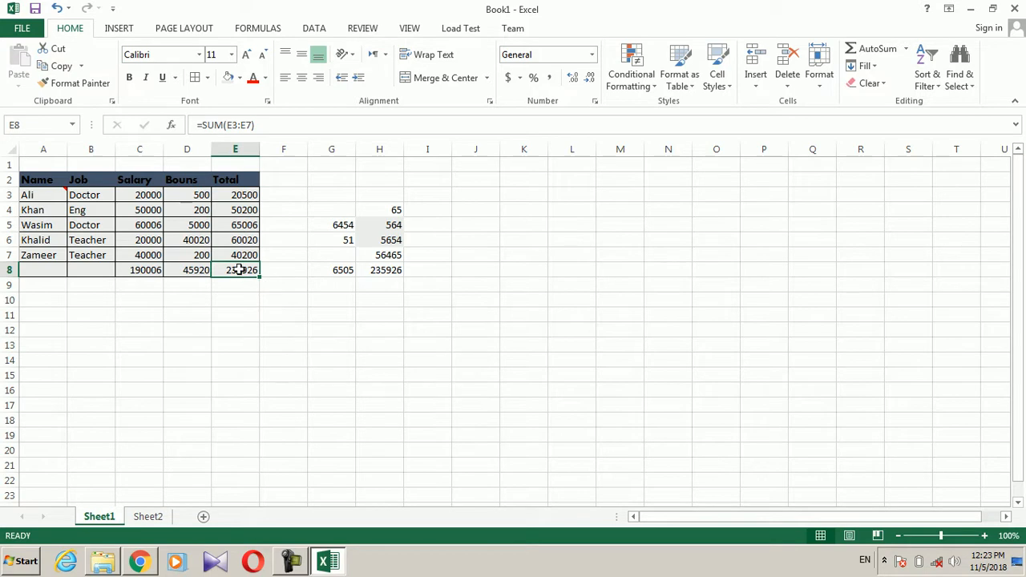
key("ctrl+c")
left_click(300, 303)
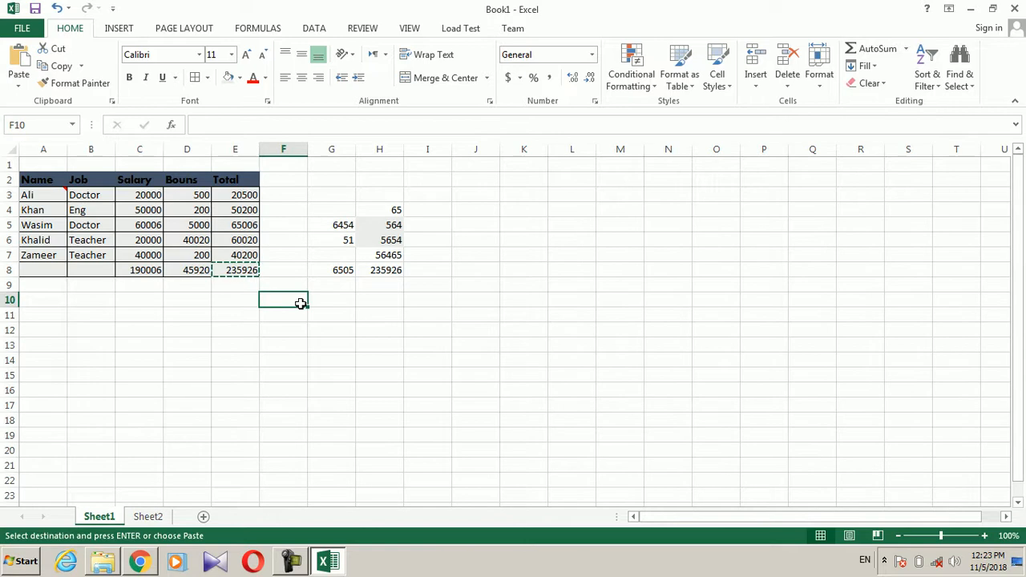
key("ctrl+alt+v")
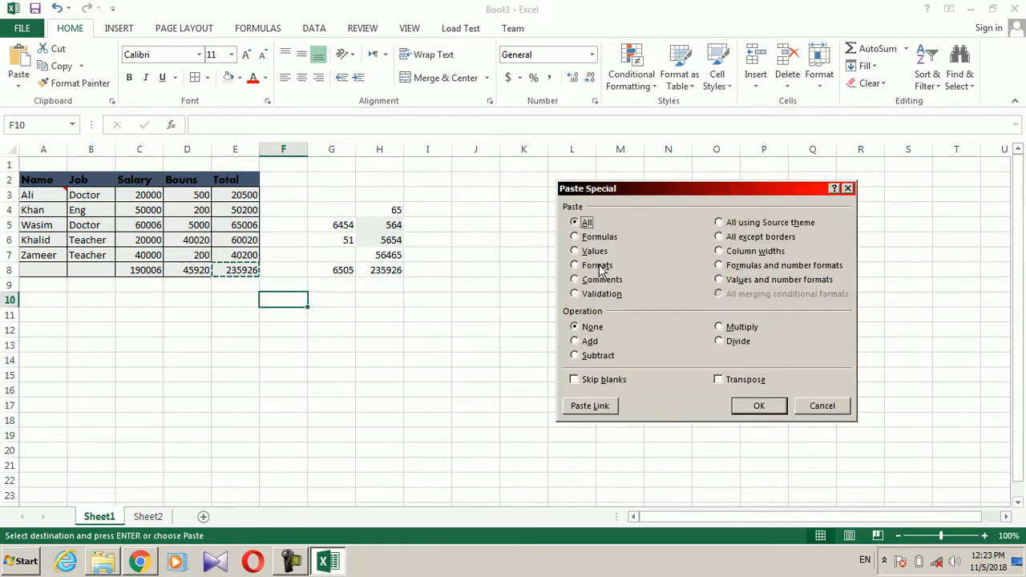
left_click(806, 407)
type("`")
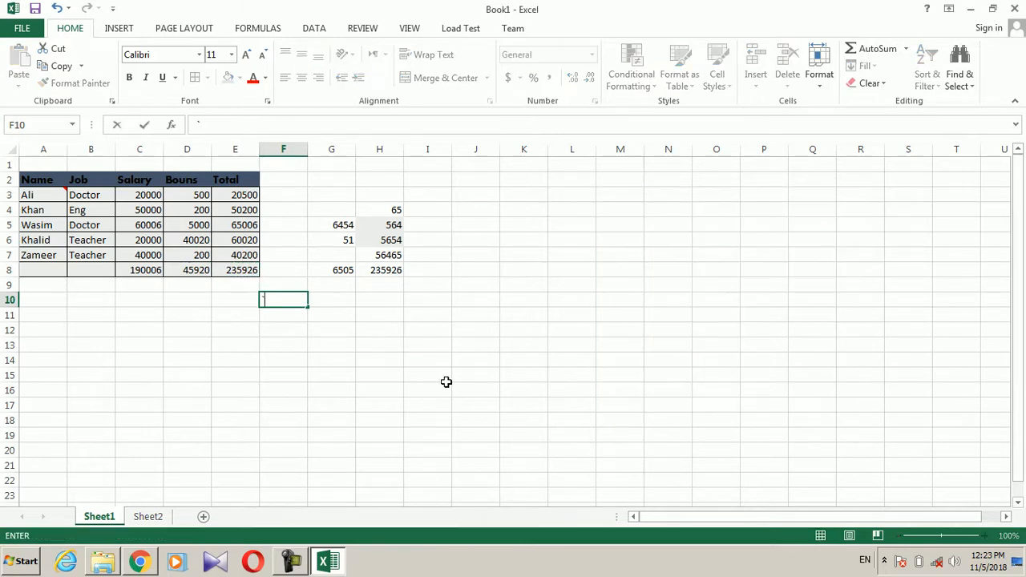
left_click(250, 346)
Step: Make the Salary values in C3:C8 bold and color their text red
left_click(141, 195)
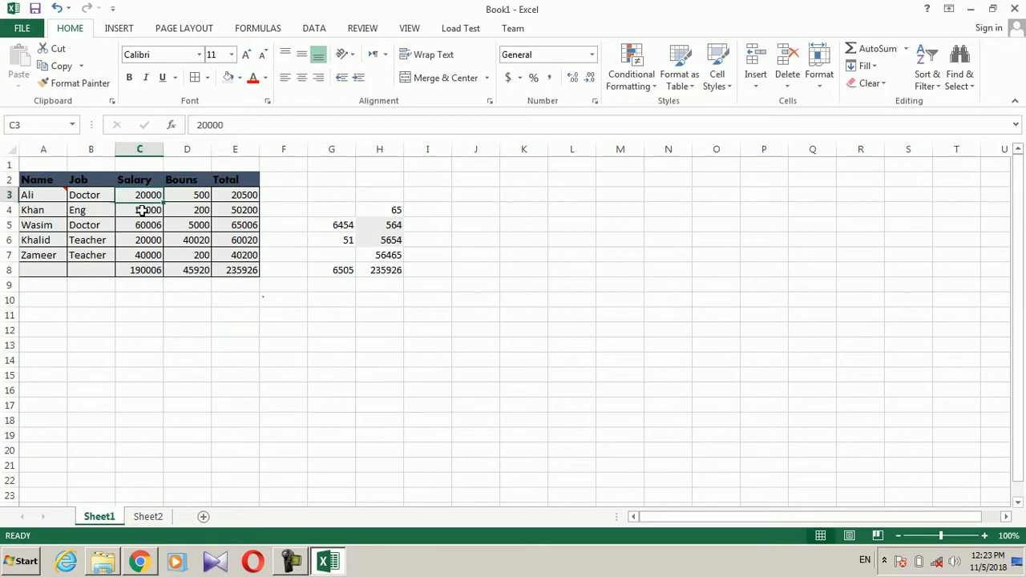
left_click_drag(141, 195, 158, 269)
key("ctrl+b")
left_click(253, 79)
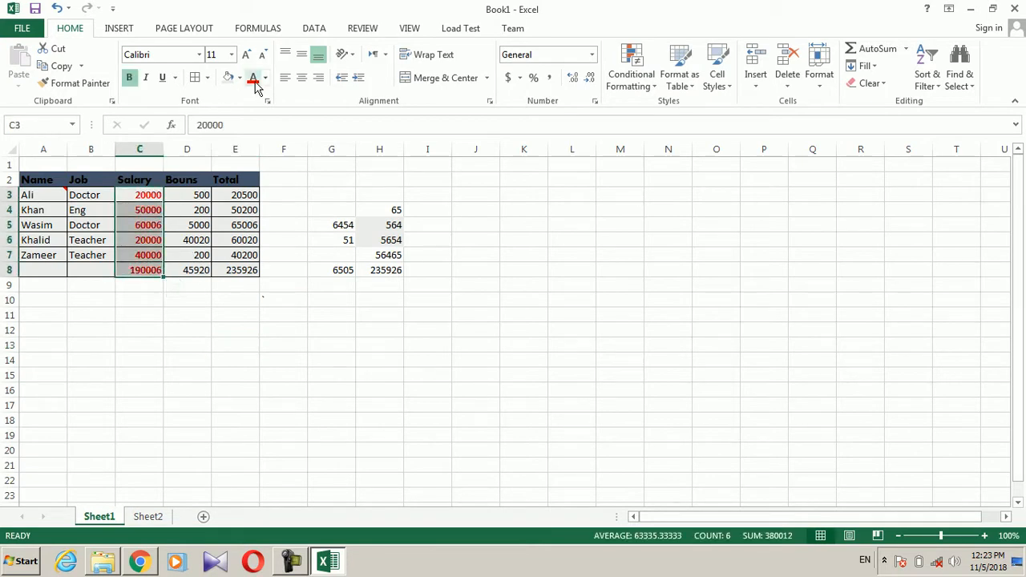
Step: Copy the table A2:E8 and paste only its formats at cell K16 using Paste Special
left_click(42, 181)
left_click_drag(43, 181, 222, 264)
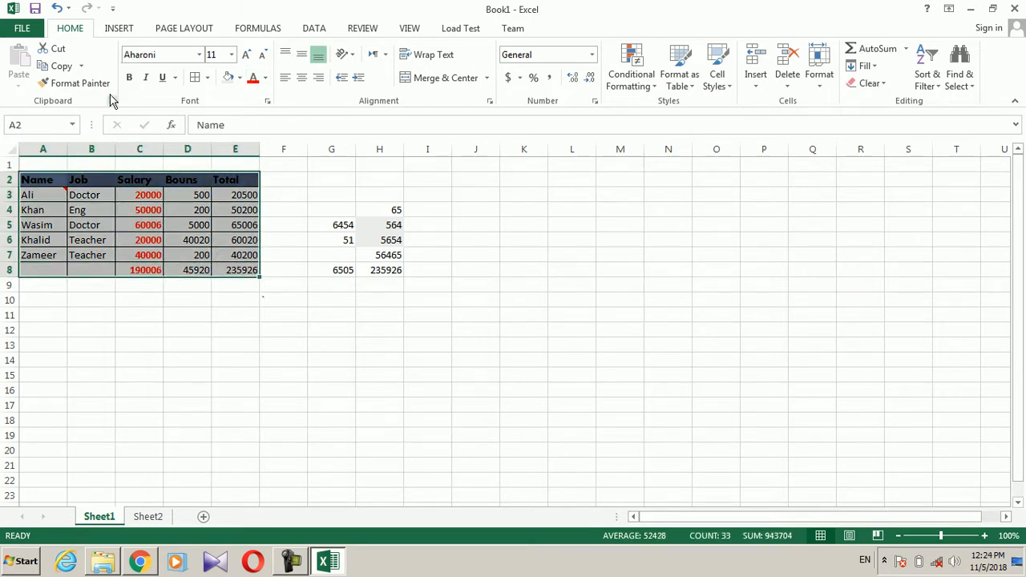
left_click(58, 66)
left_click(19, 85)
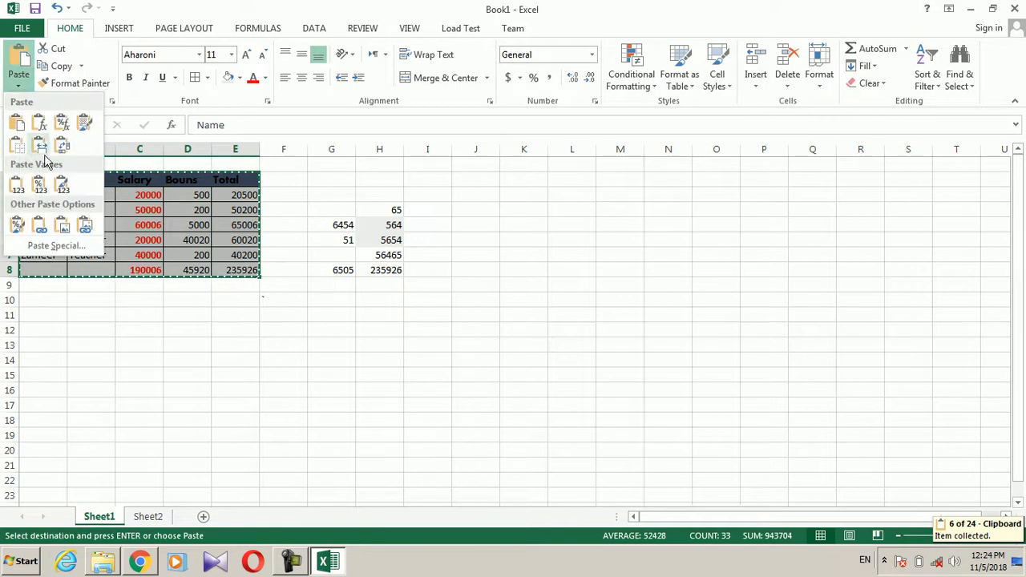
left_click(56, 246)
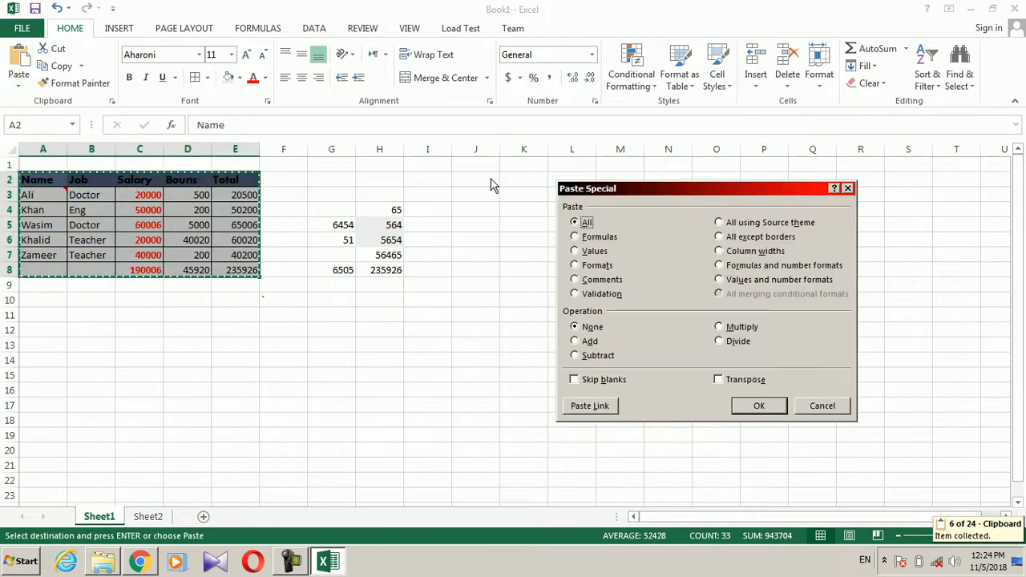
left_click(822, 406)
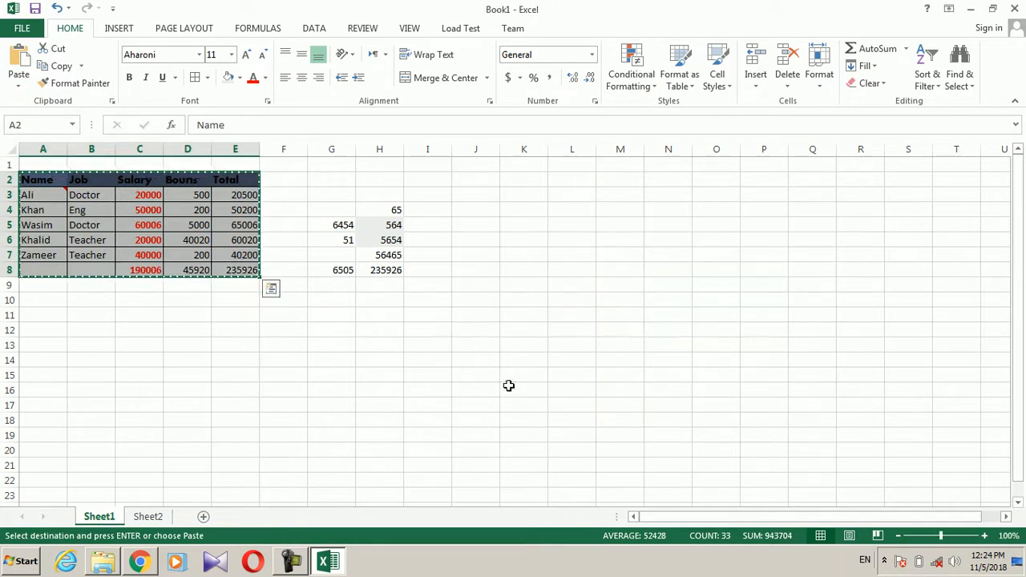
left_click(524, 389)
left_click(18, 85)
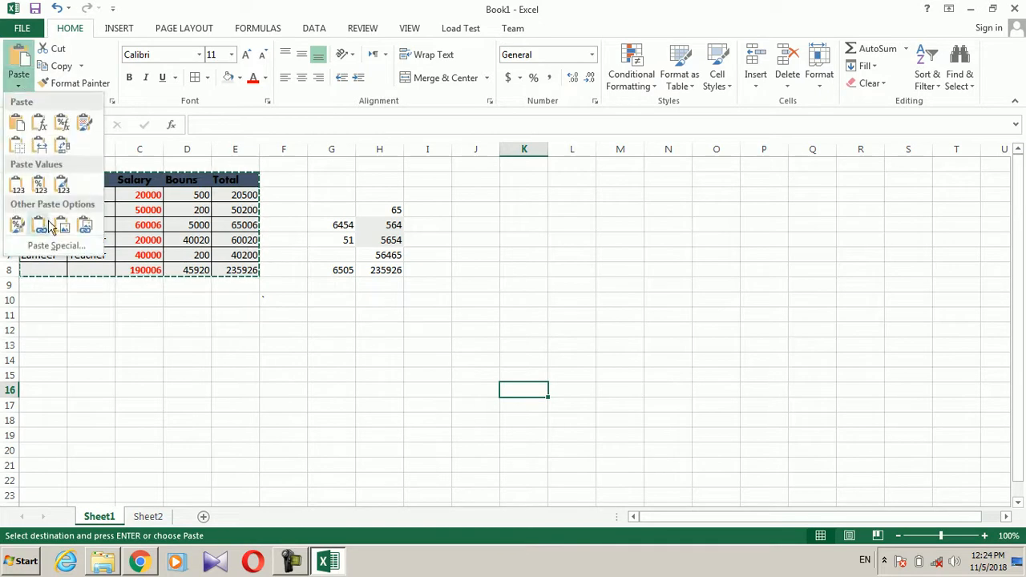
left_click(56, 246)
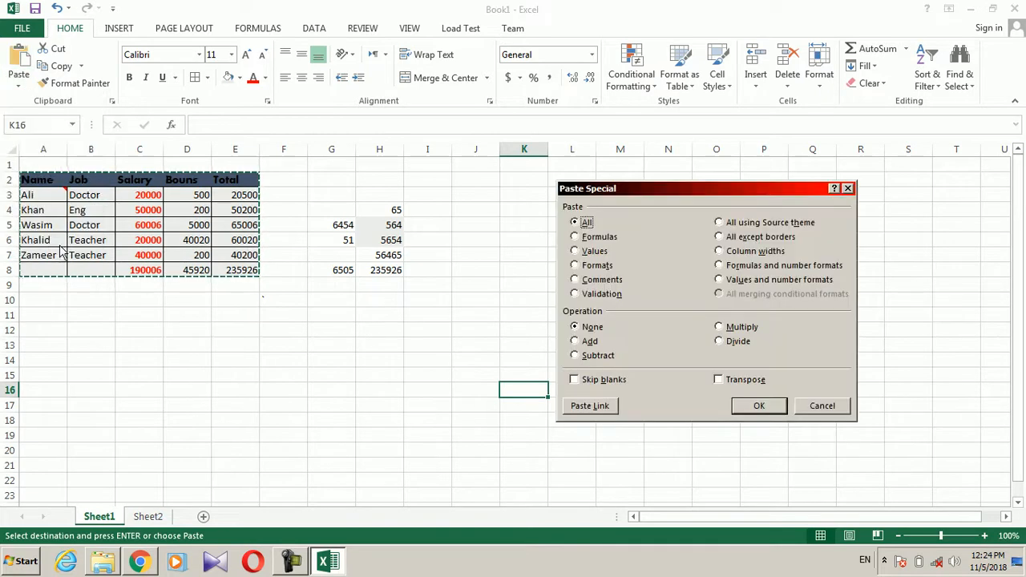
left_click(600, 266)
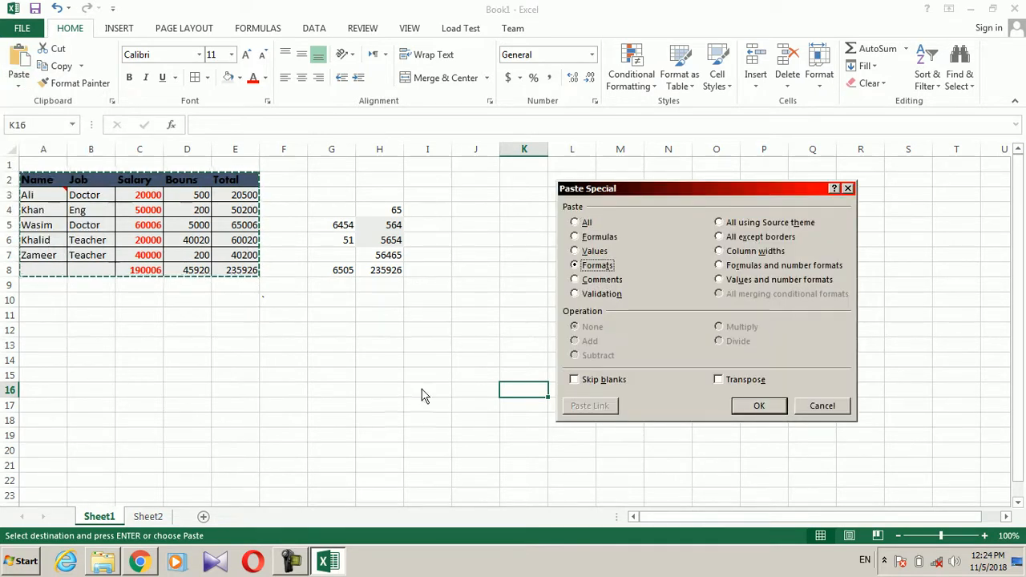
left_click(753, 407)
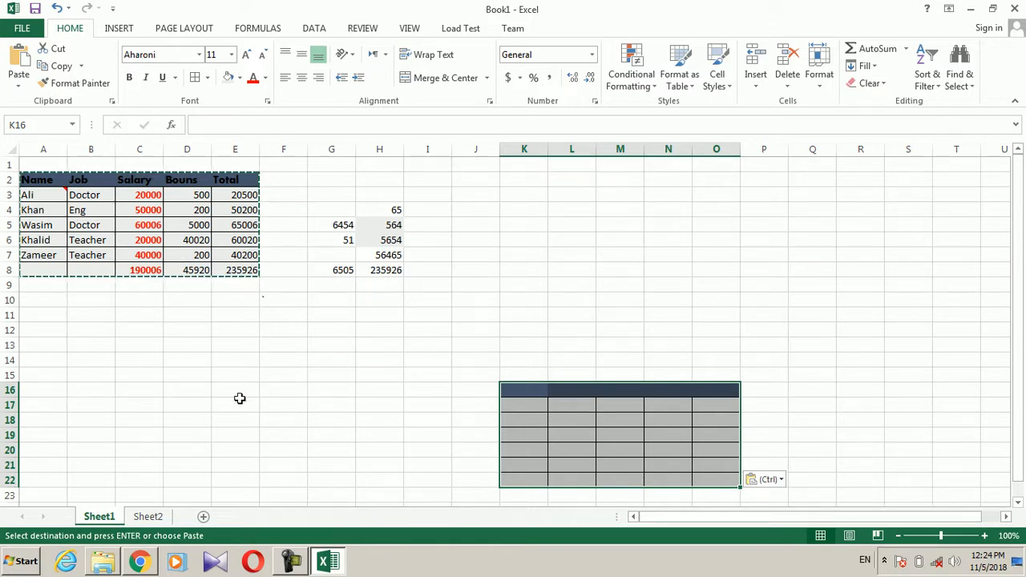
Step: Enter 654 in M17, 231 in M18, fgd in L17 and dfgdf in L18 of the formatted empty table
left_click(622, 409)
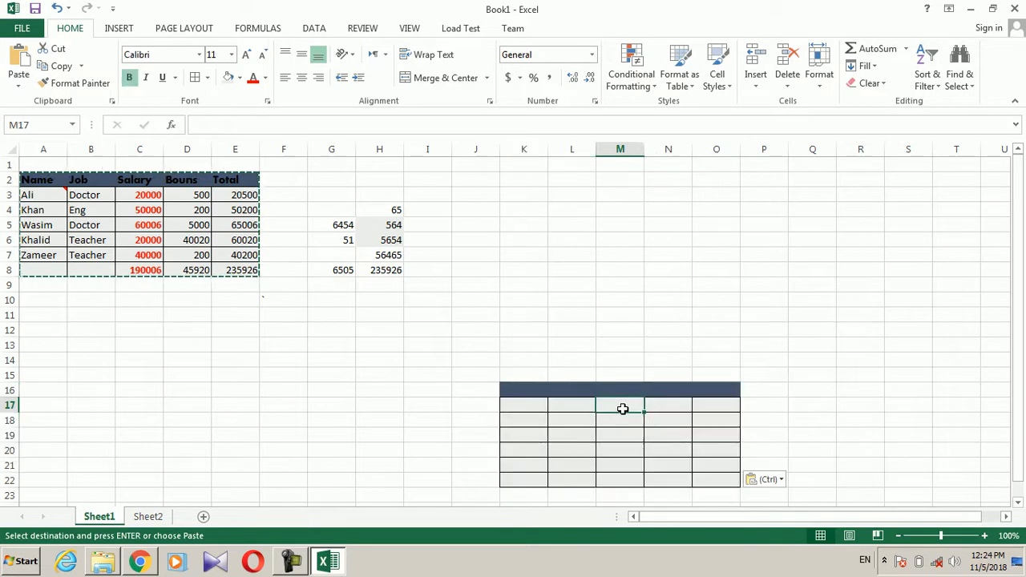
type("654")
key("Tab")
key("Down")
key("Left")
type("231")
key("Up")
key("Left")
type("fgd")
key("Return")
type("dfgdf")
key("Return")
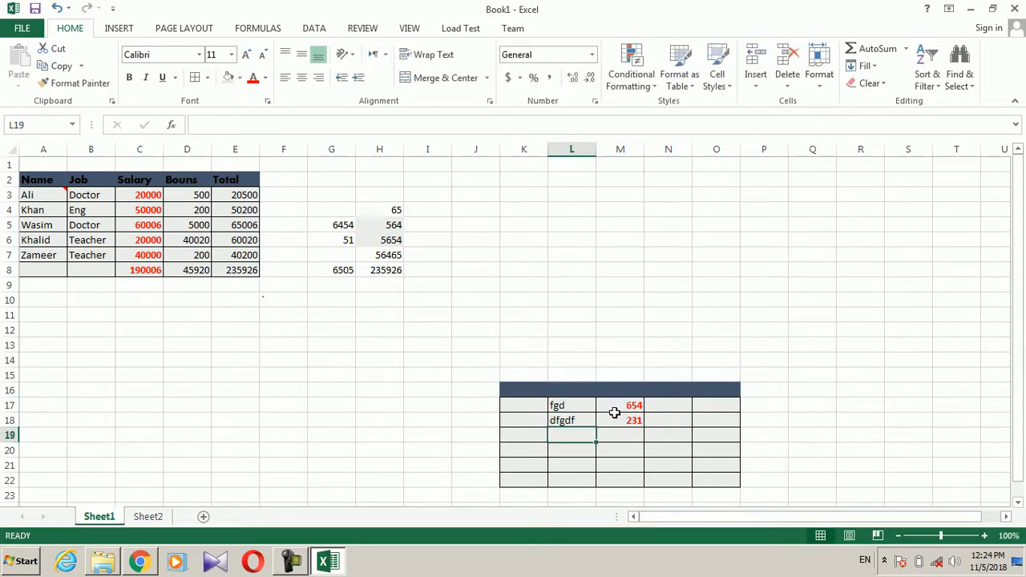
left_click_drag(552, 377, 731, 479)
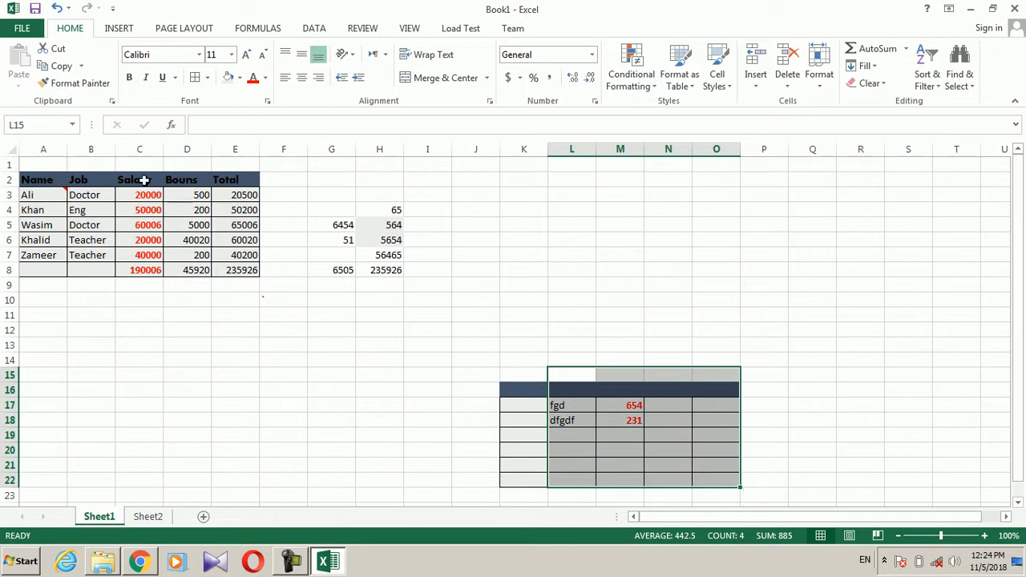
left_click(269, 341)
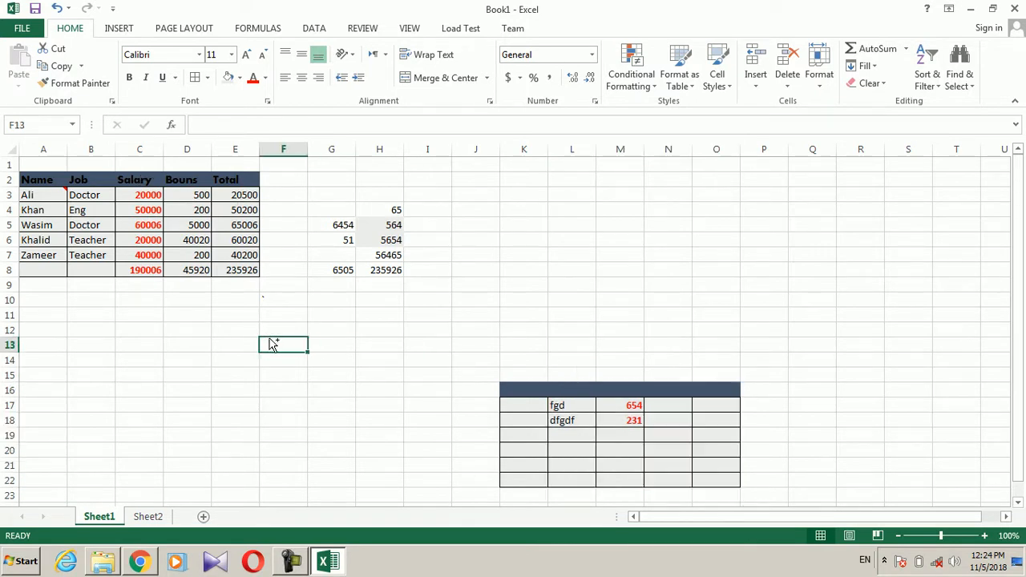
left_click(230, 268)
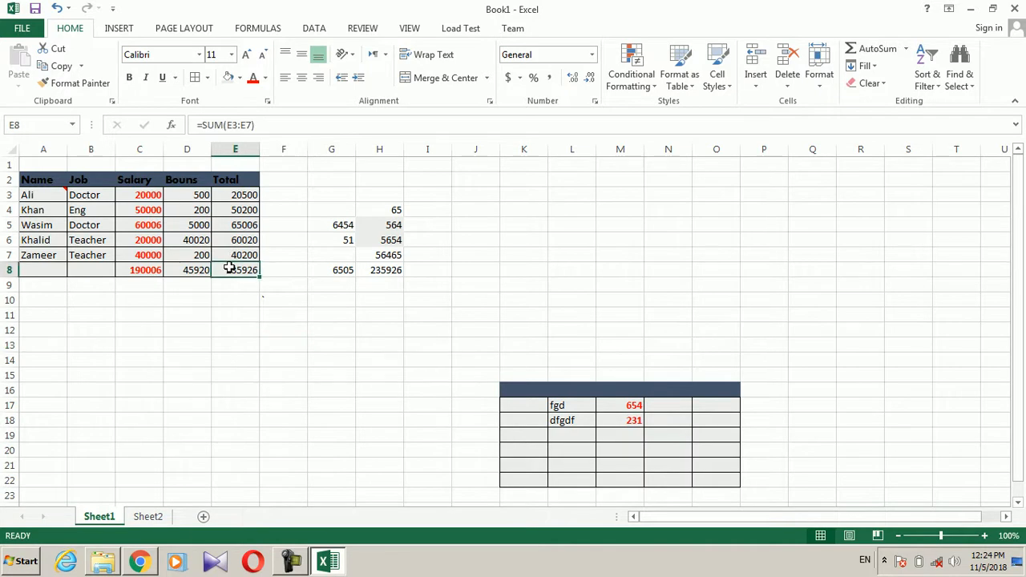
key("ctrl+c")
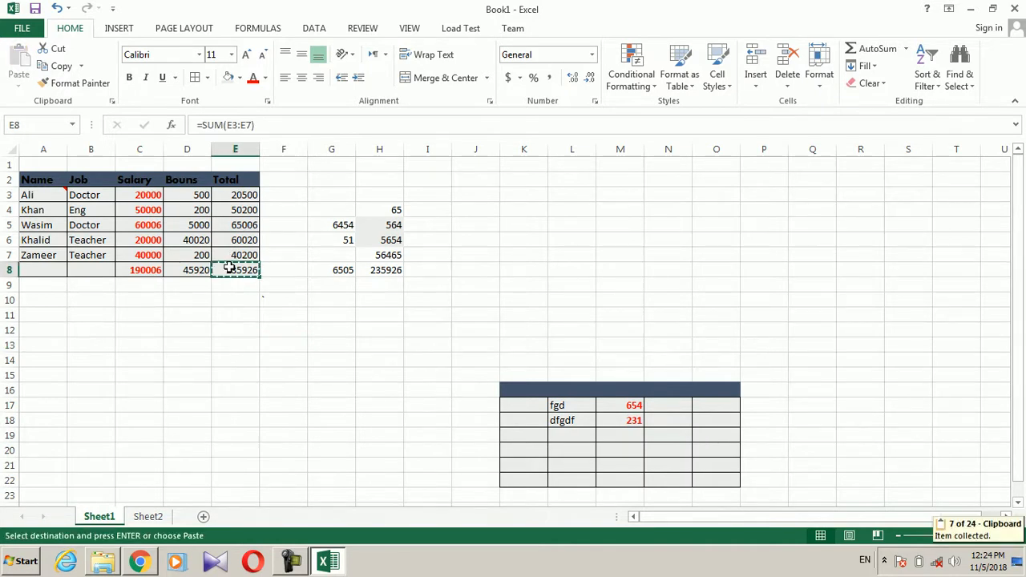
left_click(264, 331)
key("ctrl+alt+v")
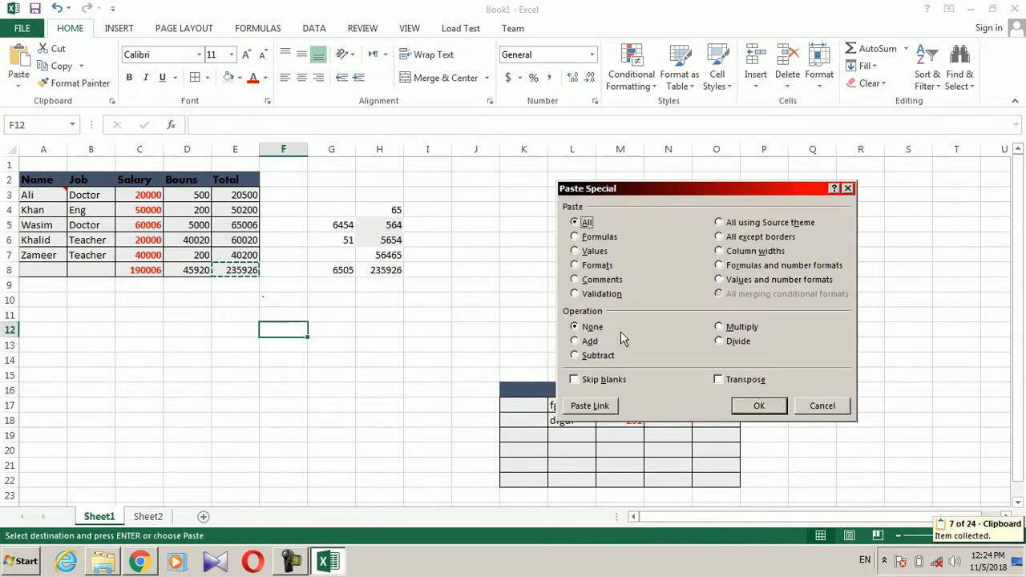
left_click(813, 408)
left_click(540, 403)
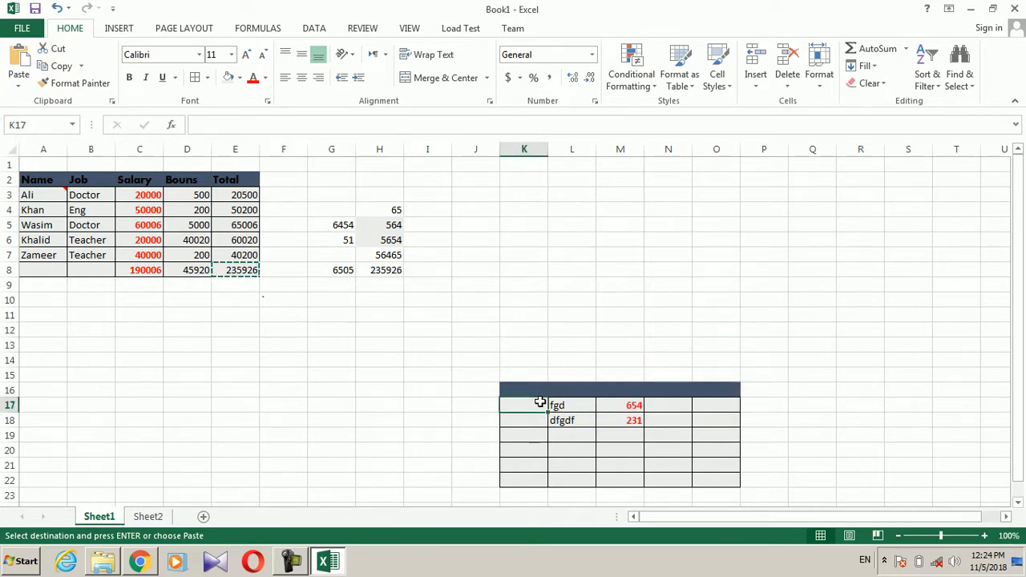
Step: Copy cell A3 and paste only its comment into cell K17 using Paste Special
left_click(45, 194)
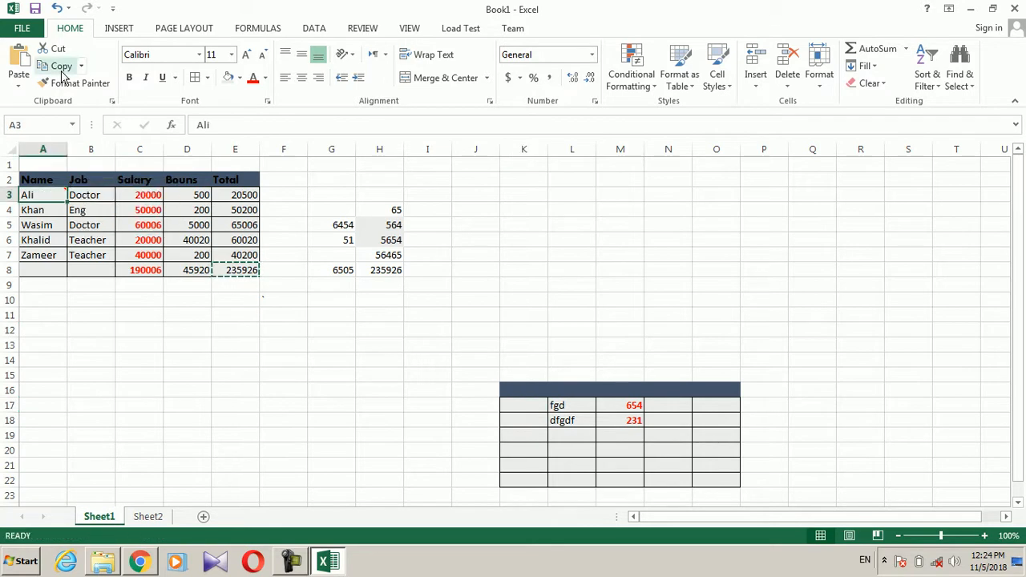
left_click(62, 67)
left_click(522, 405)
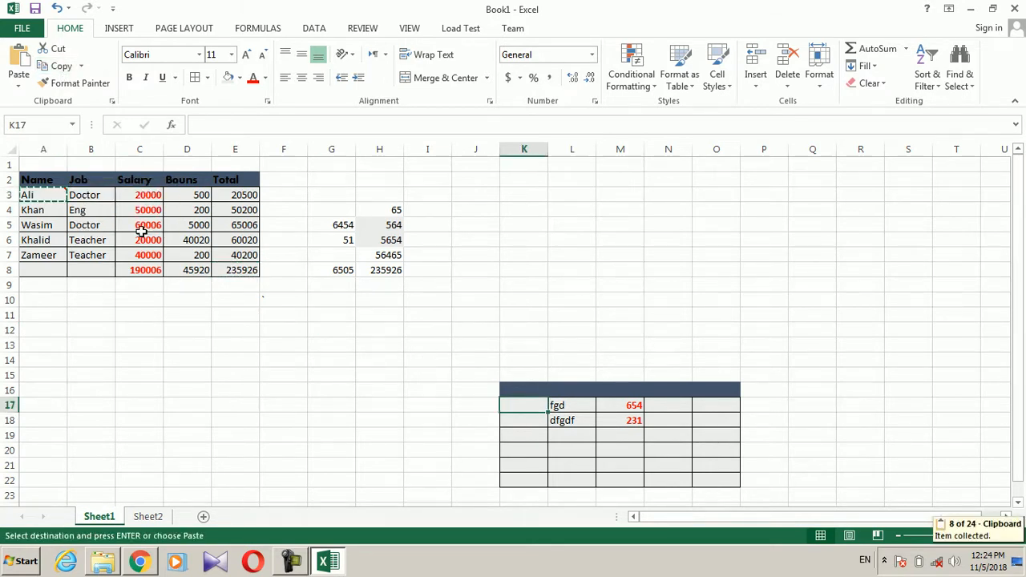
left_click(16, 80)
left_click(78, 254)
left_click(607, 279)
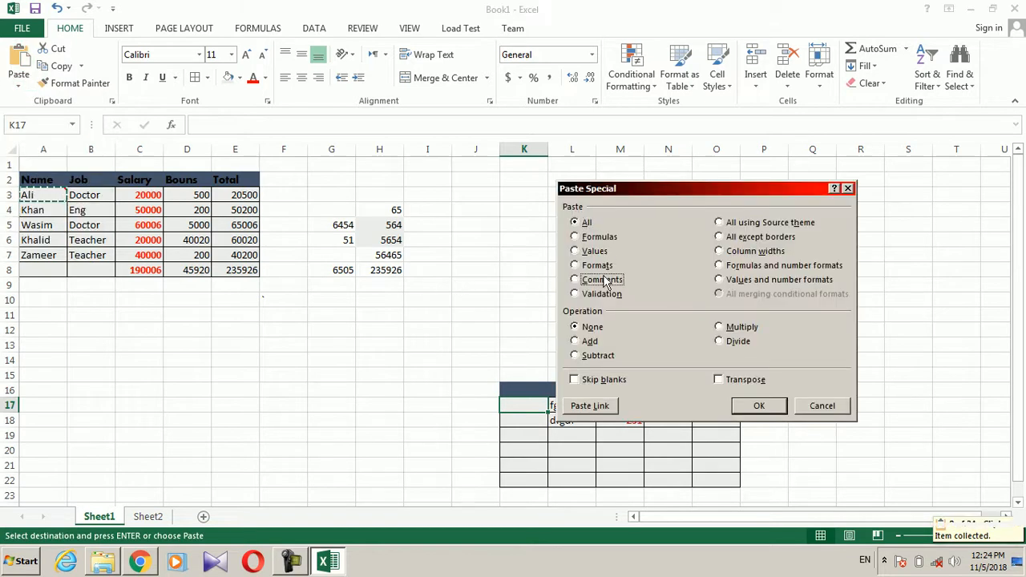
left_click(758, 404)
Step: View the comments on cells A3 and K17 to compare them, and clear the copy selection
mouse_move(544, 406)
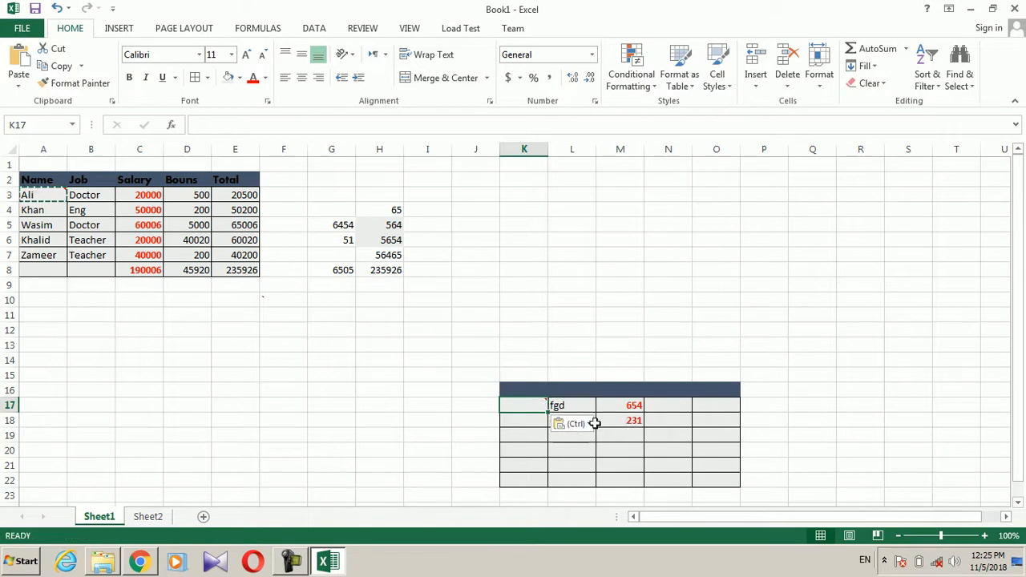
left_click(585, 426)
left_click(585, 426)
mouse_move(47, 194)
mouse_move(528, 407)
left_click(522, 450)
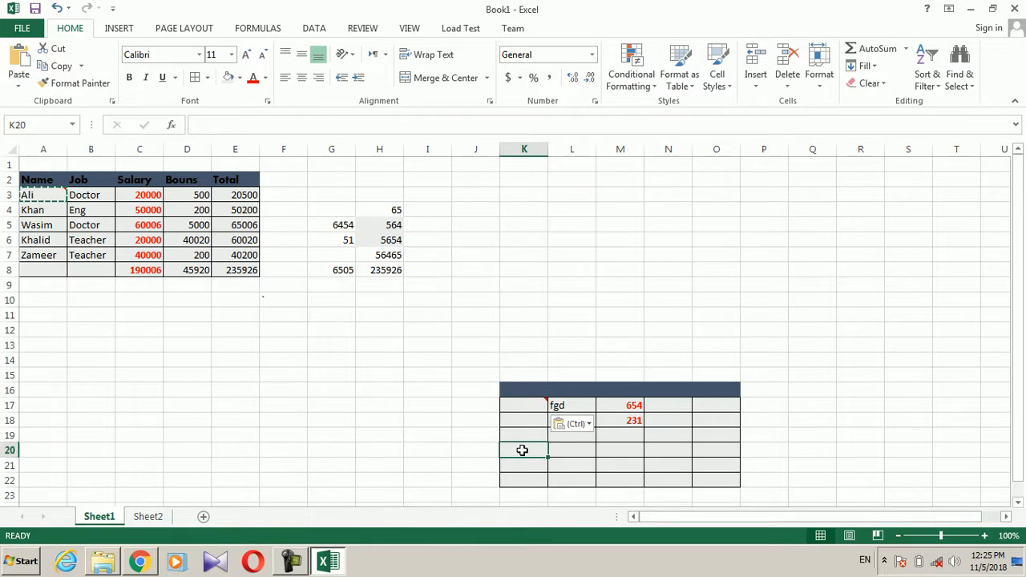
left_click(273, 321)
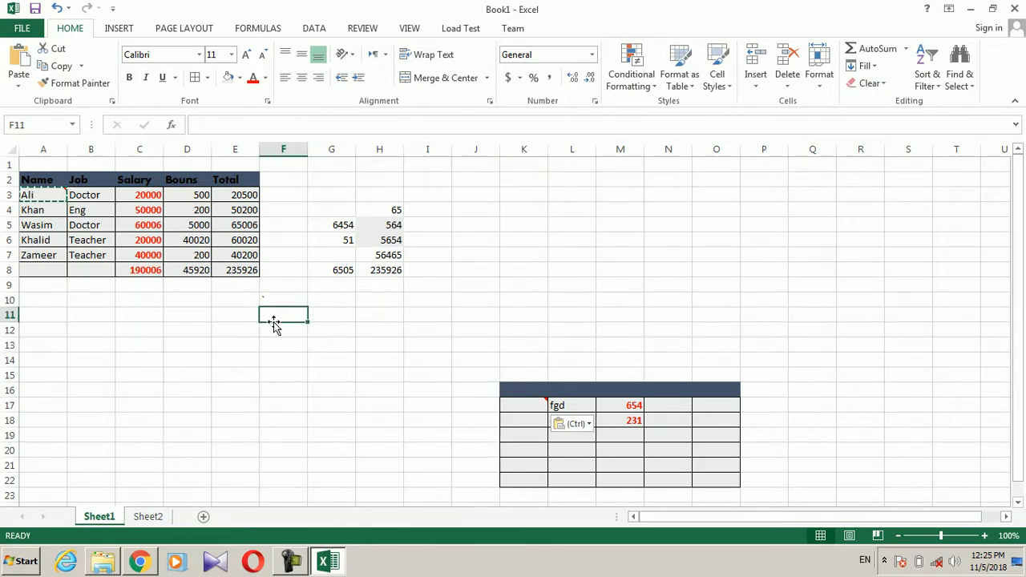
key("Escape")
left_click(234, 286)
left_click(233, 272)
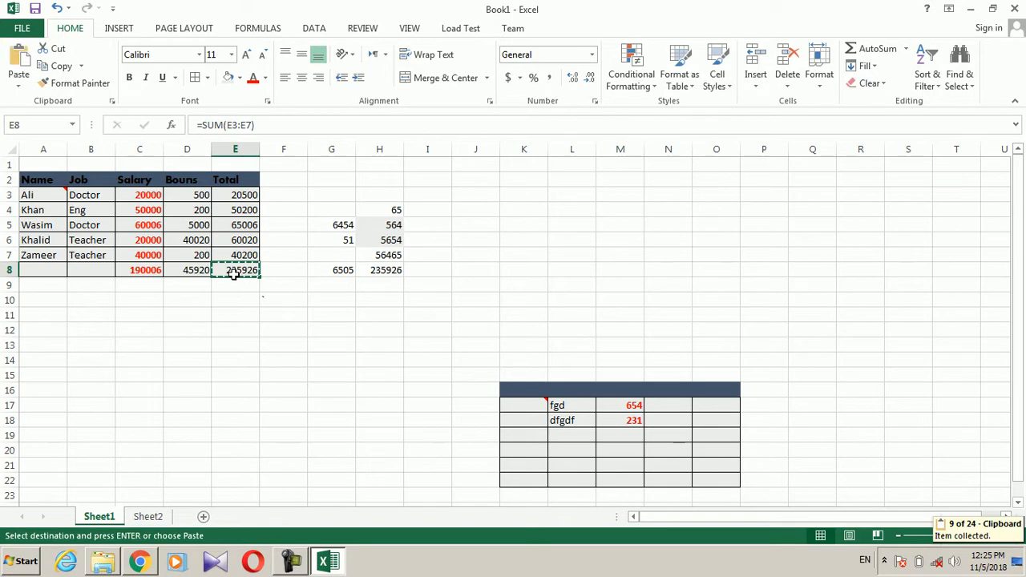
left_click(396, 452)
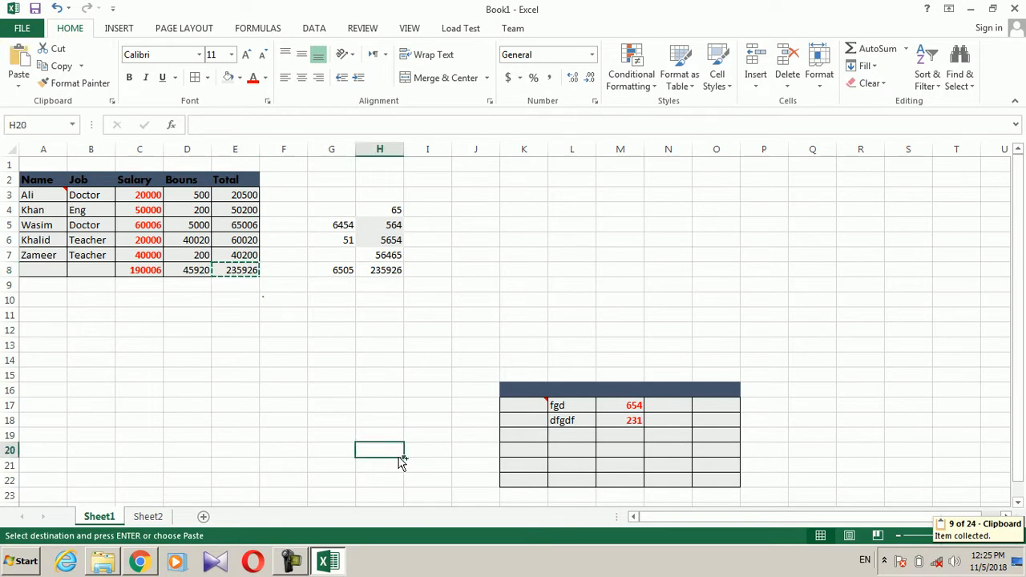
key("ctrl+alt+v")
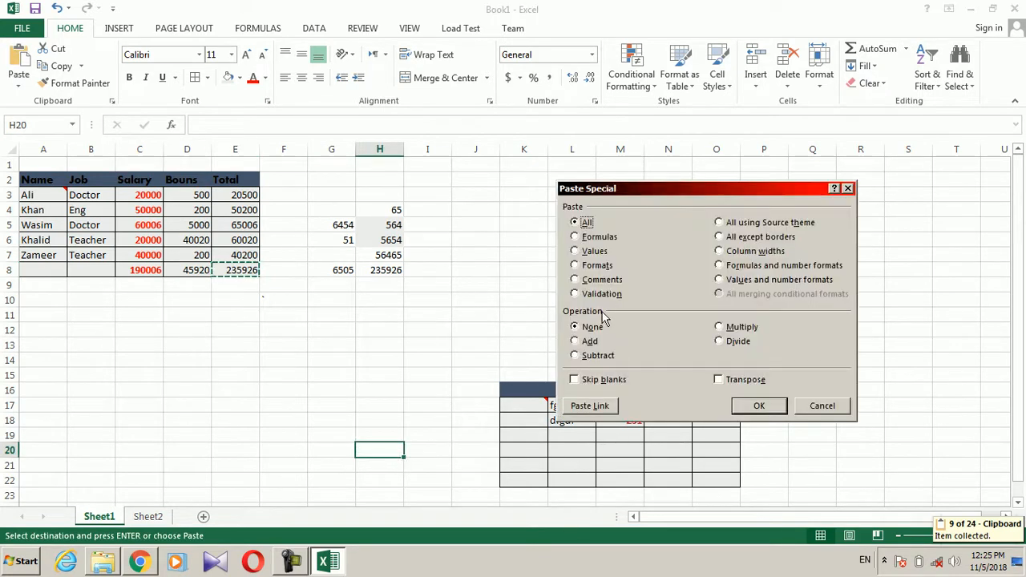
left_click(822, 406)
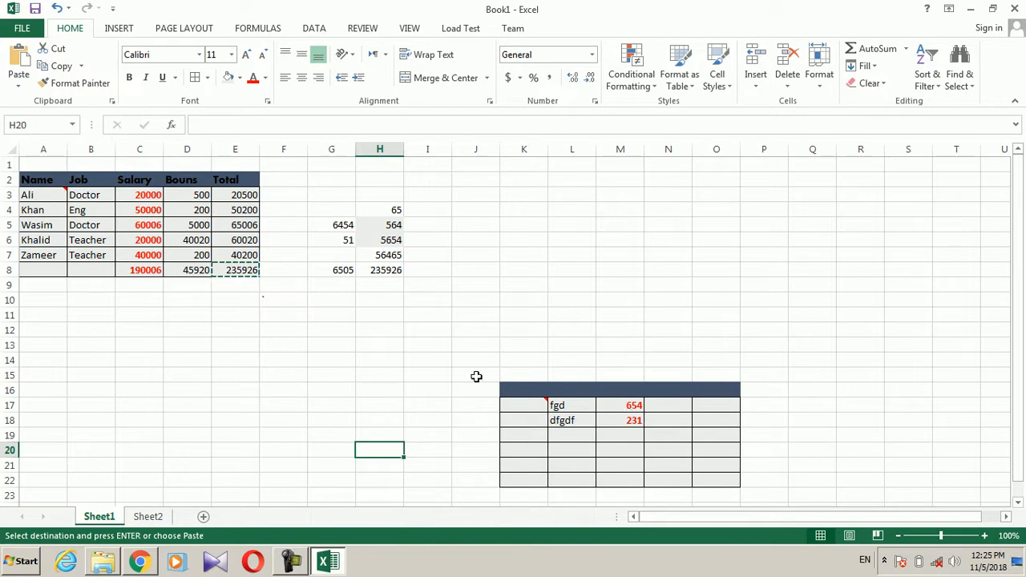
key("Escape")
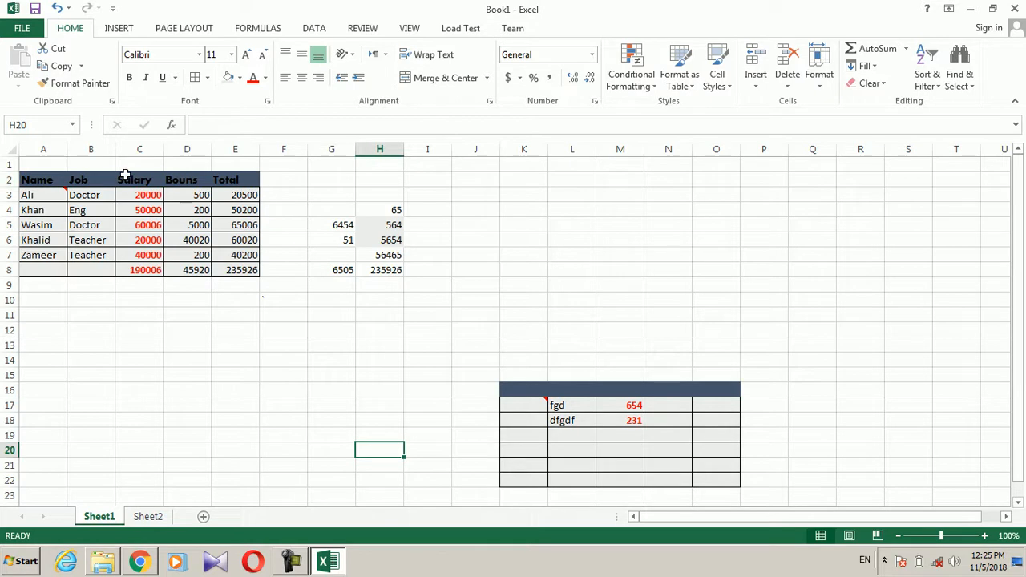
Step: Clear all contents and formatting from the Salary cells C3:C8
left_click_drag(139, 201, 142, 279)
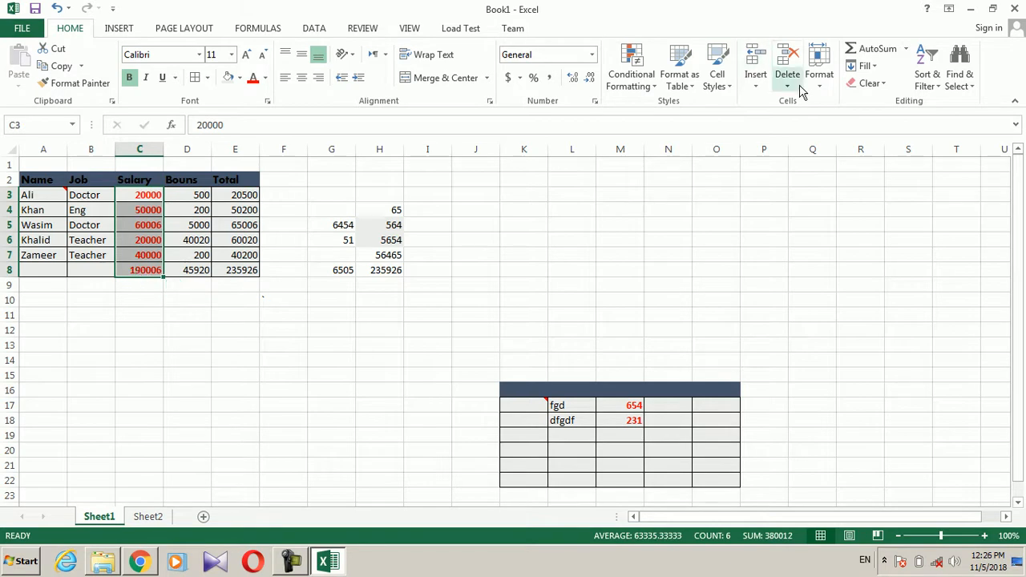
left_click(869, 84)
left_click(885, 102)
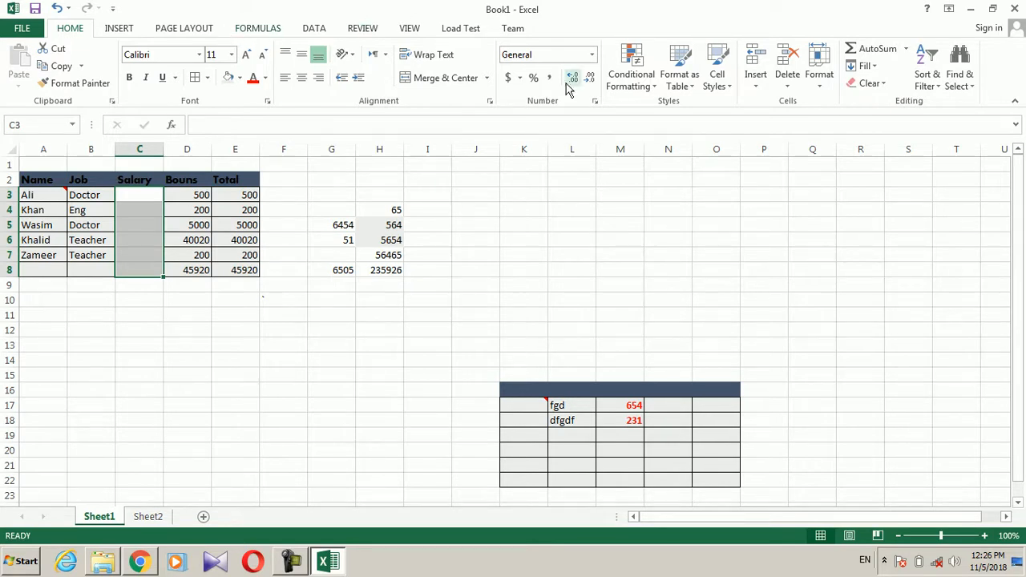
left_click(194, 28)
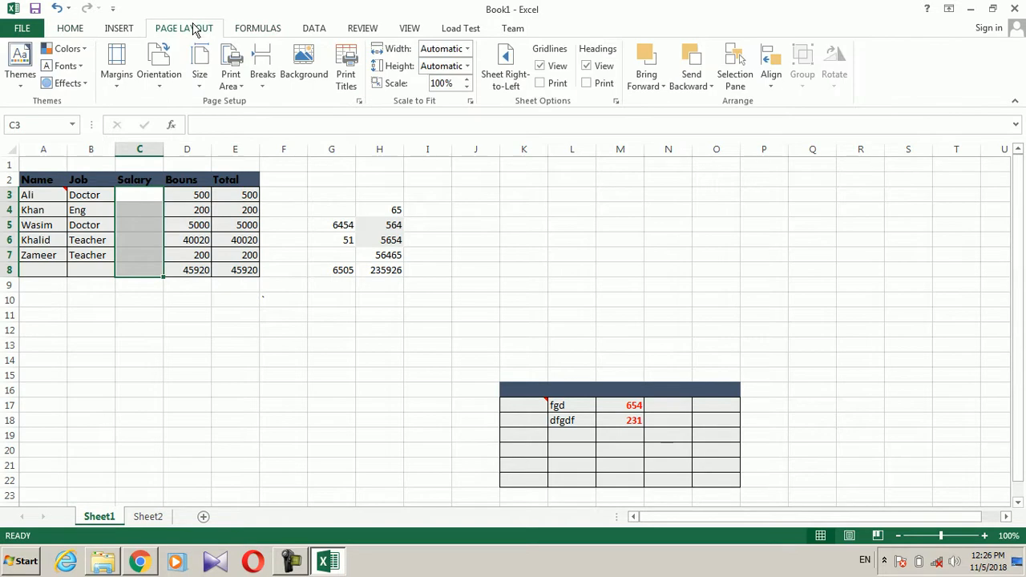
left_click(263, 30)
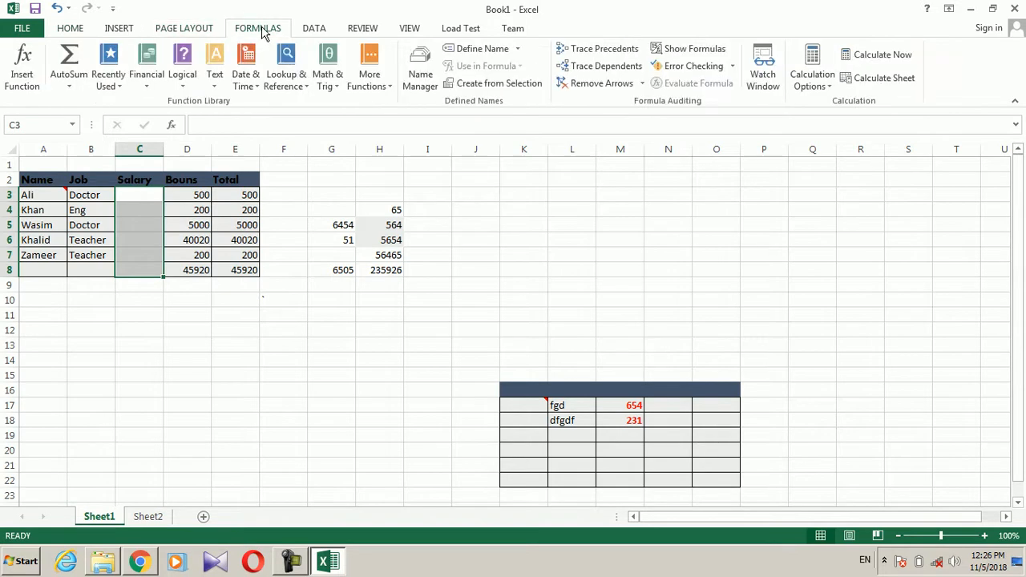
left_click(373, 27)
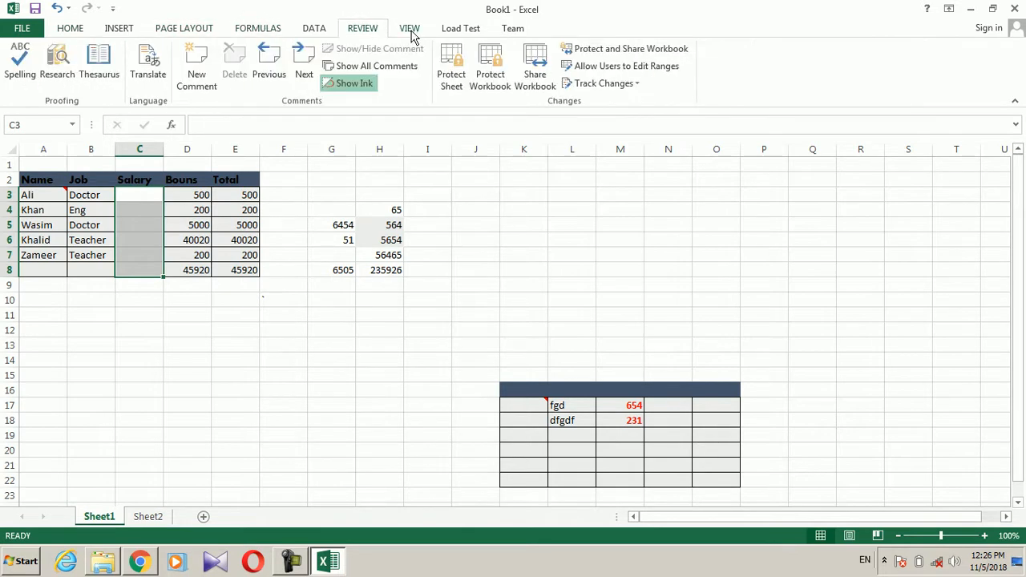
left_click(411, 31)
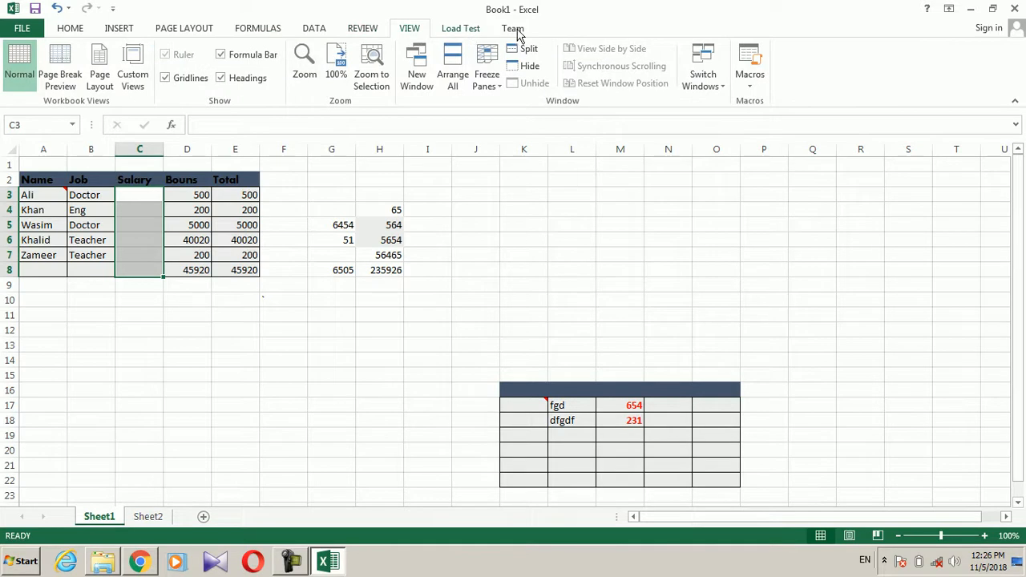
left_click(469, 30)
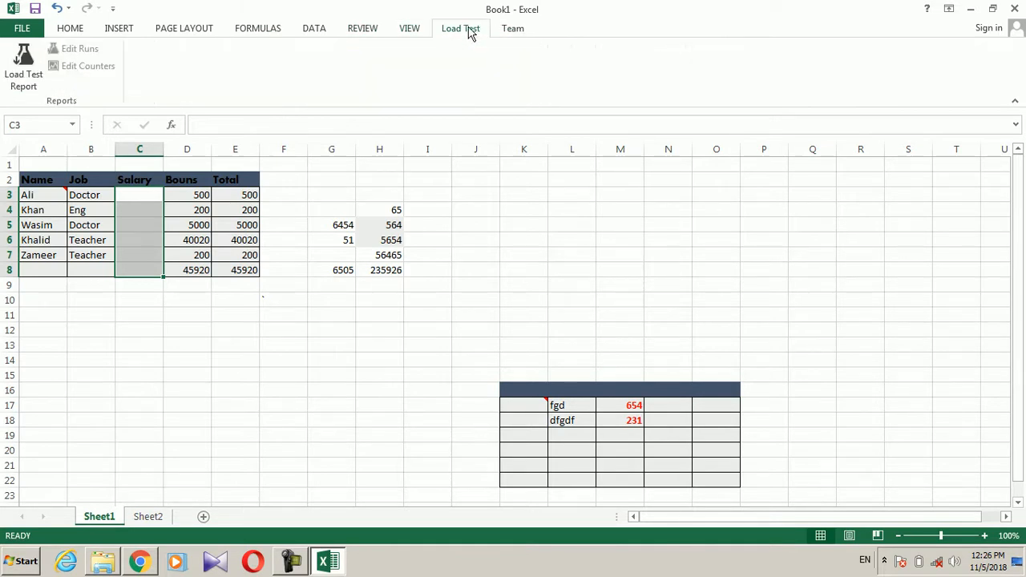
left_click(112, 30)
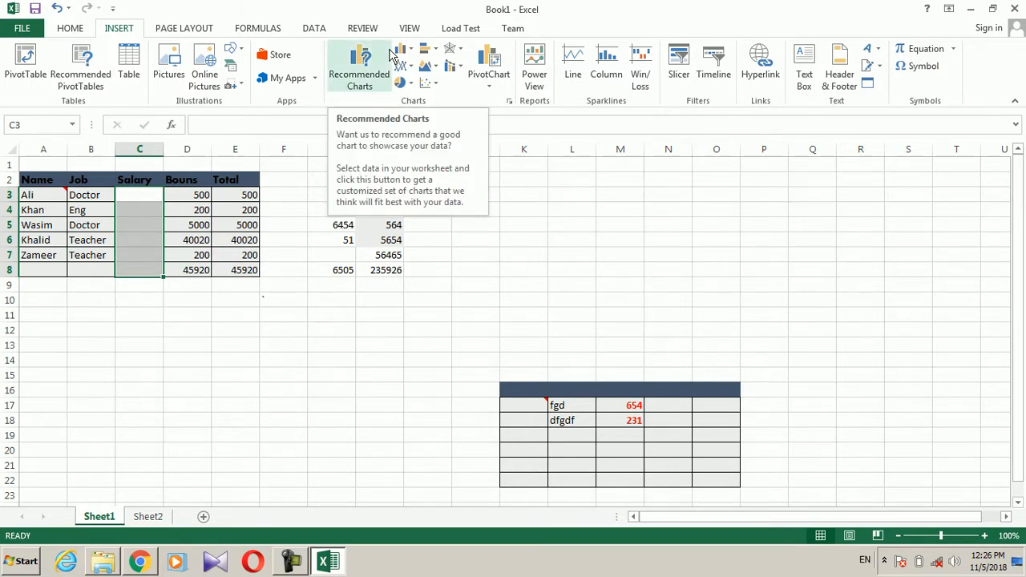
Step: Add a data validation rule to Salary cells C3:C8 allowing only whole numbers between a minimum of 10000 and a maximum
left_click(312, 29)
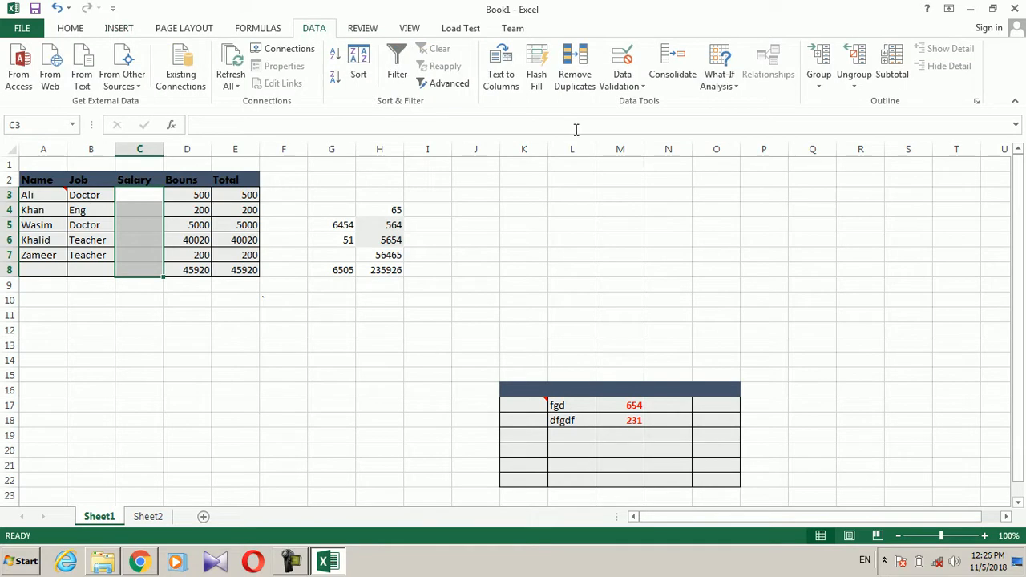
left_click(637, 90)
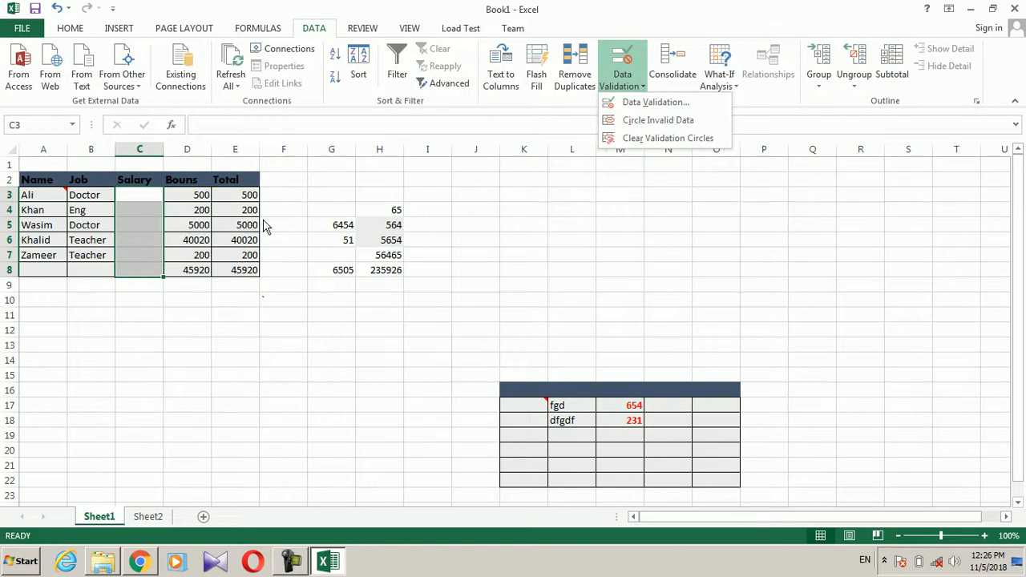
left_click(630, 103)
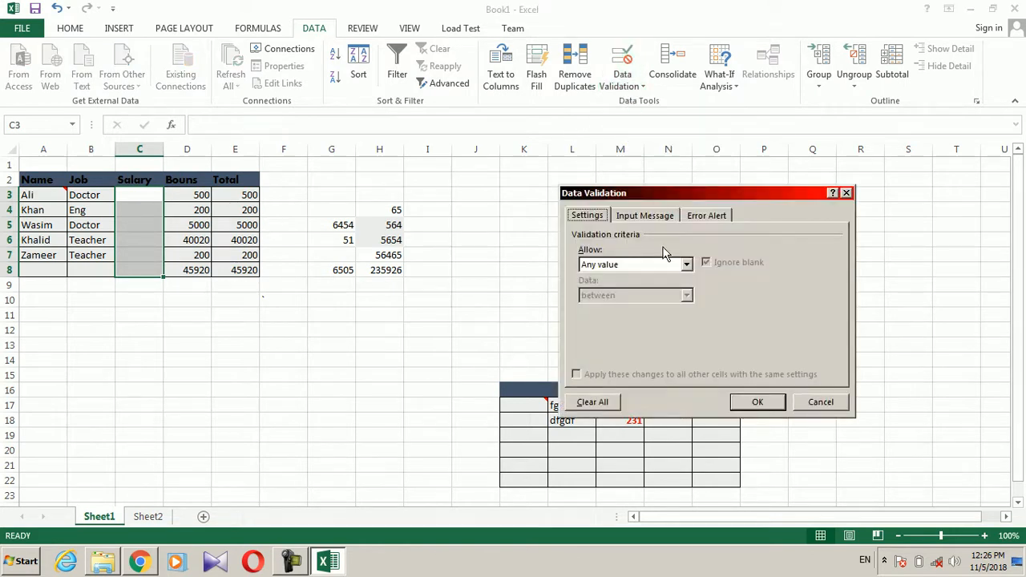
left_click(686, 265)
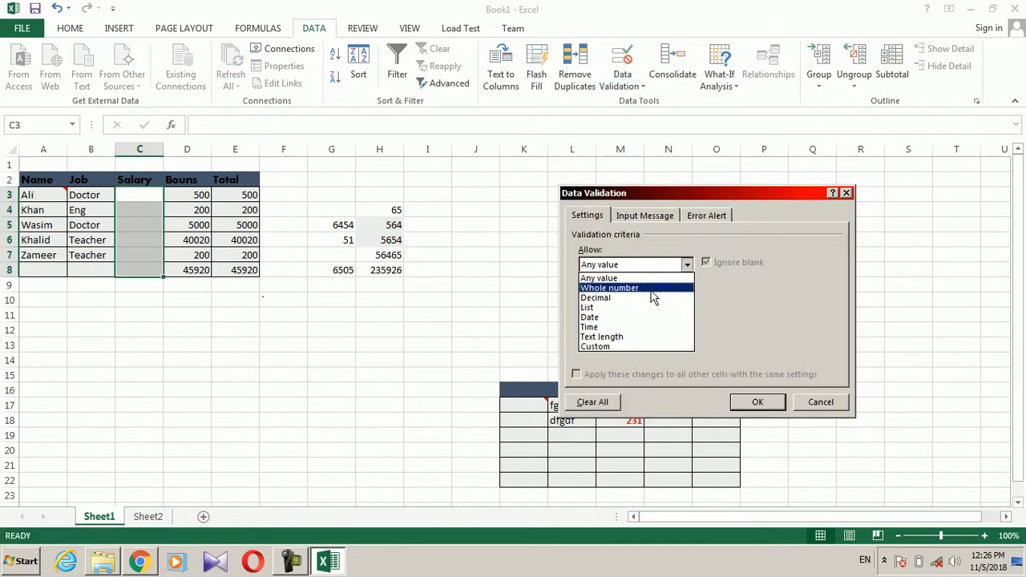
left_click(658, 289)
left_click(611, 325)
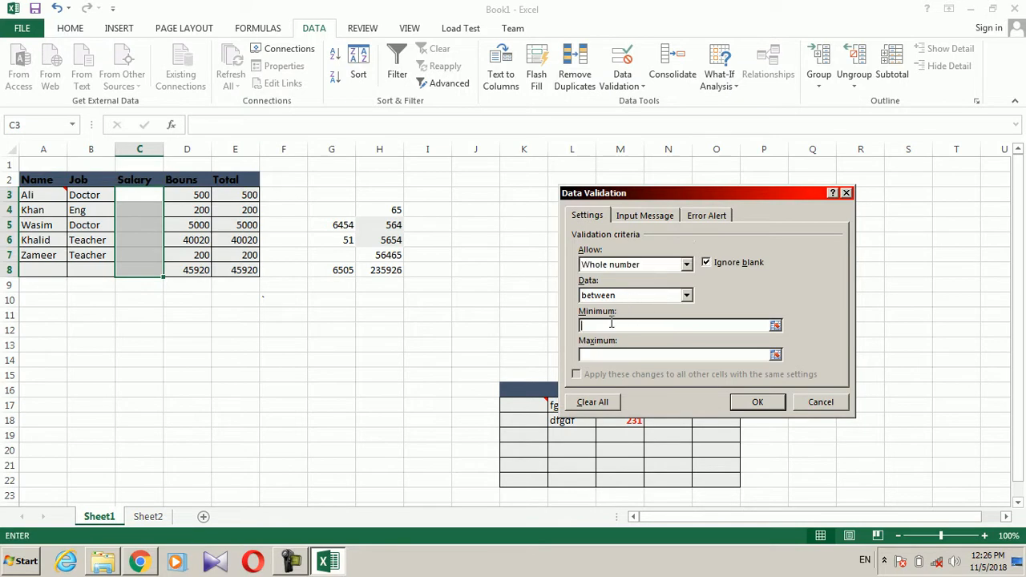
type("1000")
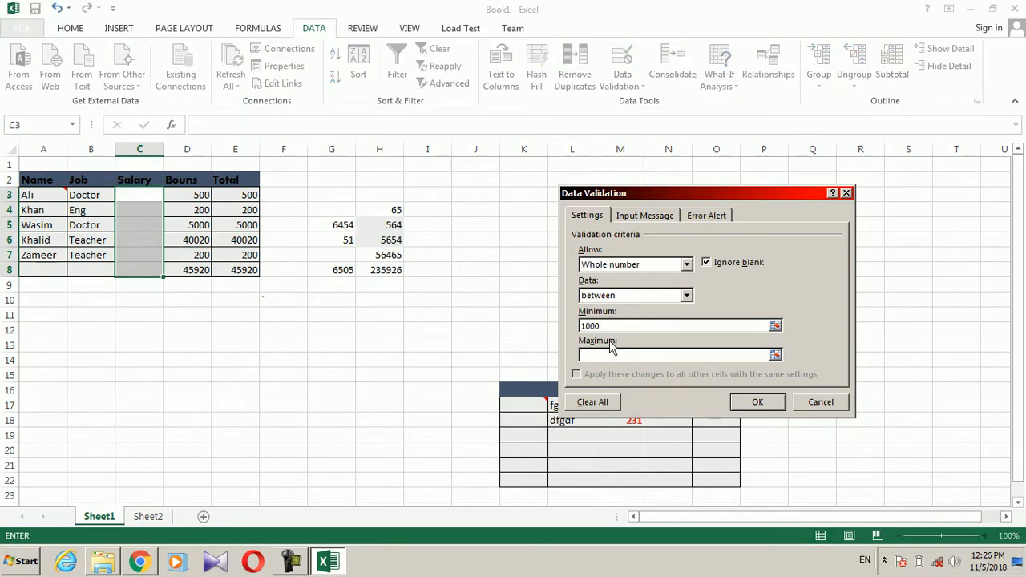
type("0")
left_click(610, 354)
type("3000")
left_click(756, 403)
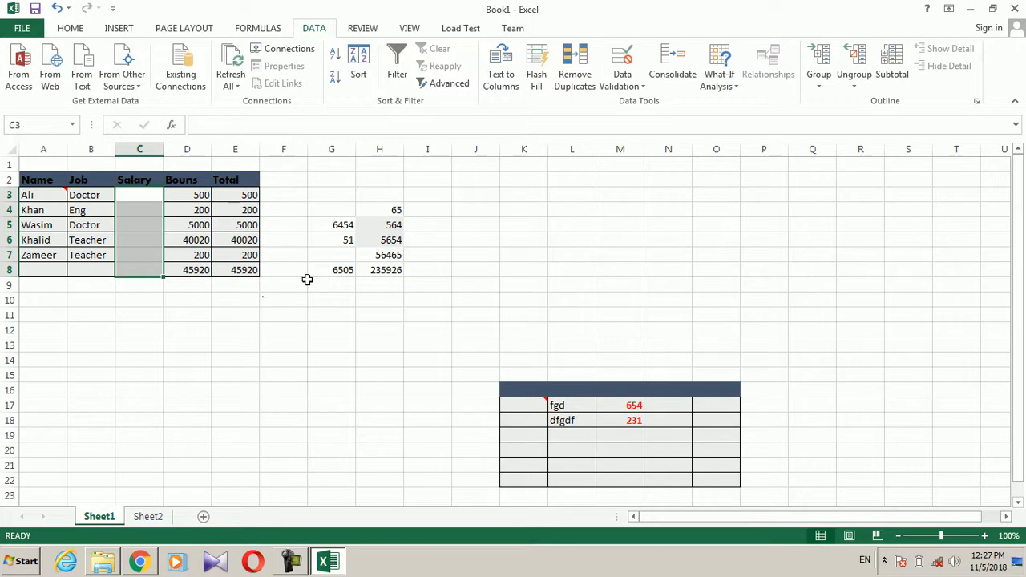
left_click(148, 194)
type("1000")
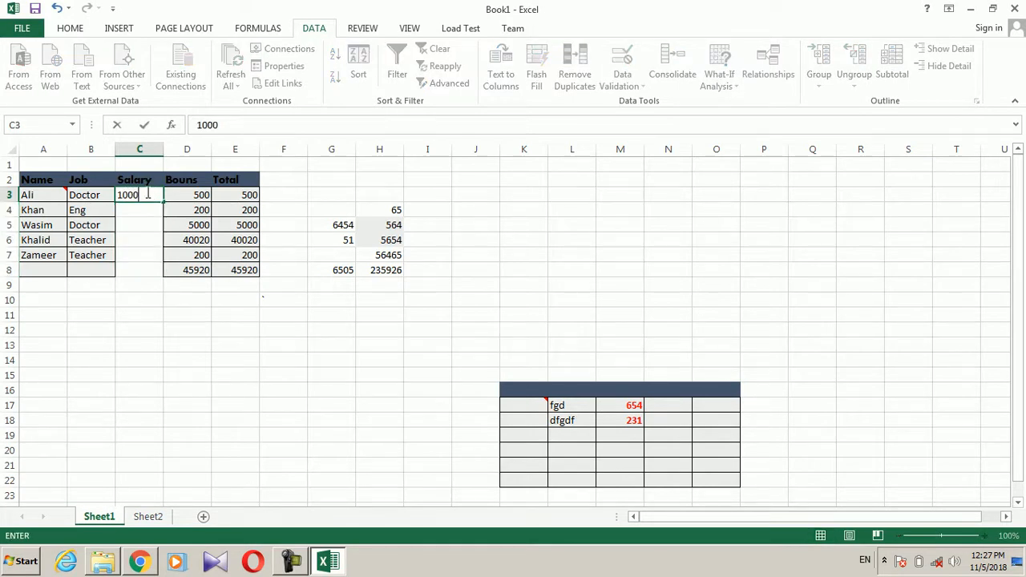
key("BackSpace")
key("BackSpace")
key("BackSpace")
key("BackSpace")
left_click(148, 229)
Step: Title the data validation input message for Salary cells C3:C8 "Warning"
left_click_drag(153, 197, 144, 268)
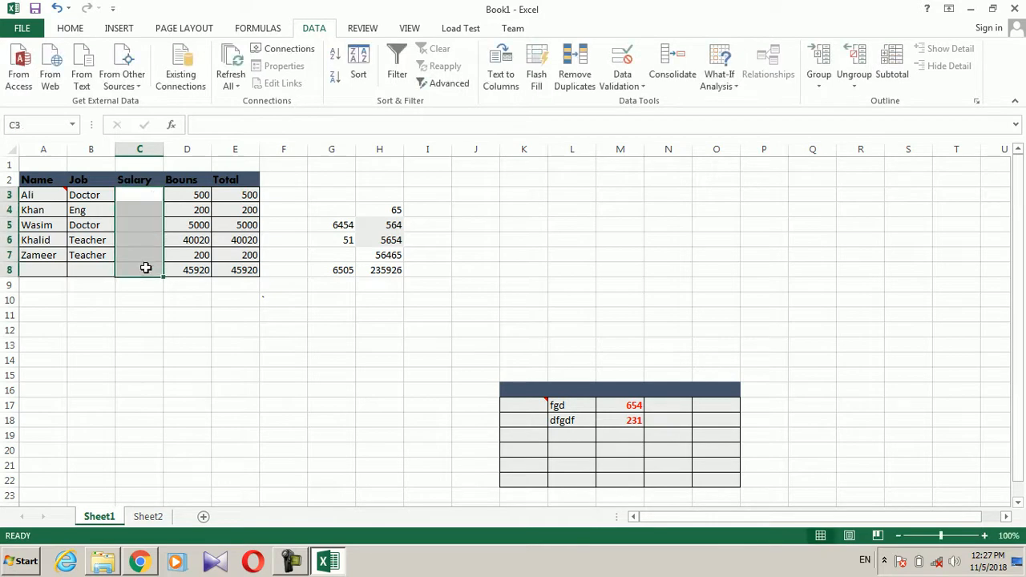
left_click(641, 88)
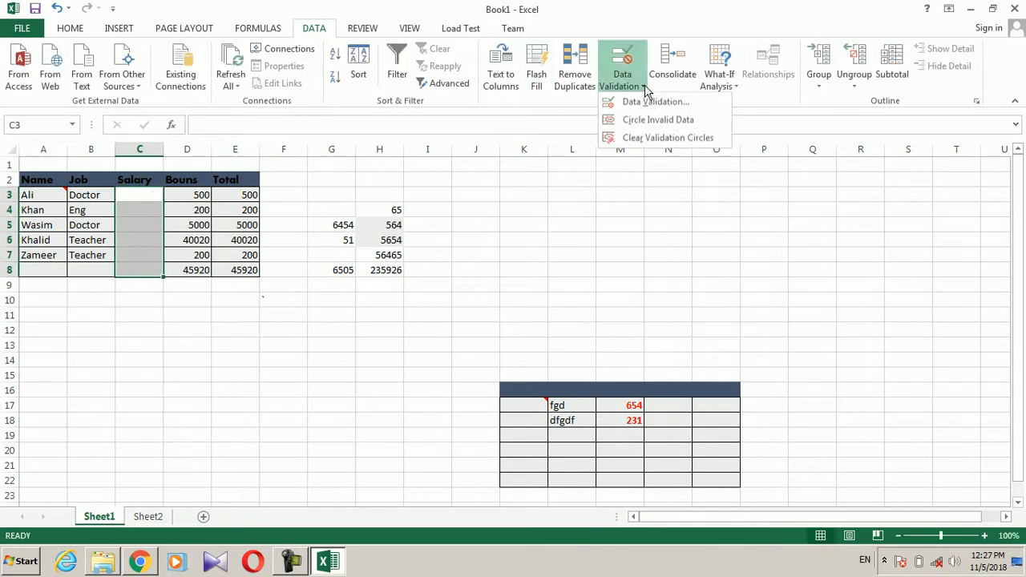
left_click(646, 101)
left_click(645, 215)
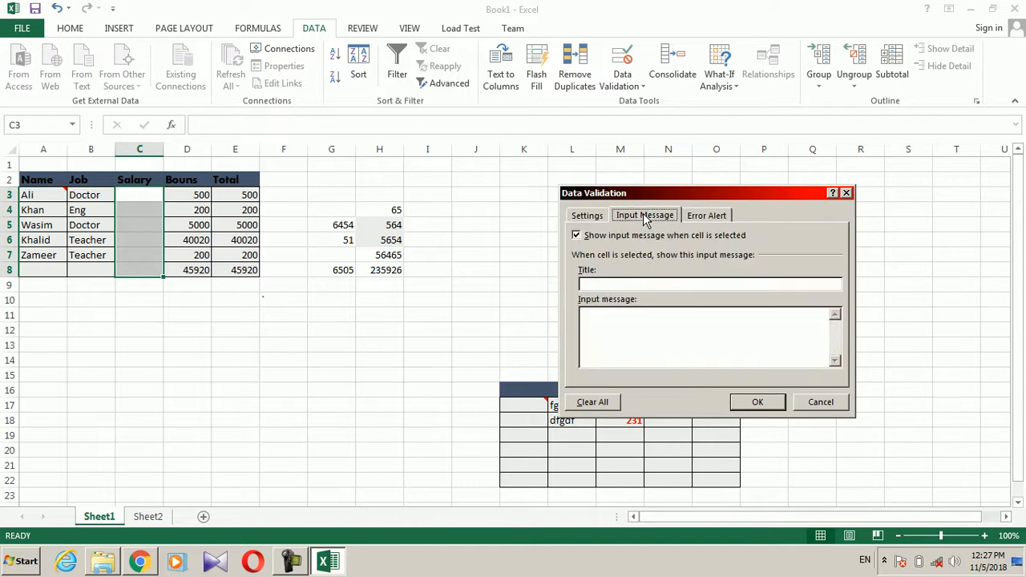
left_click(628, 284)
type("Warning")
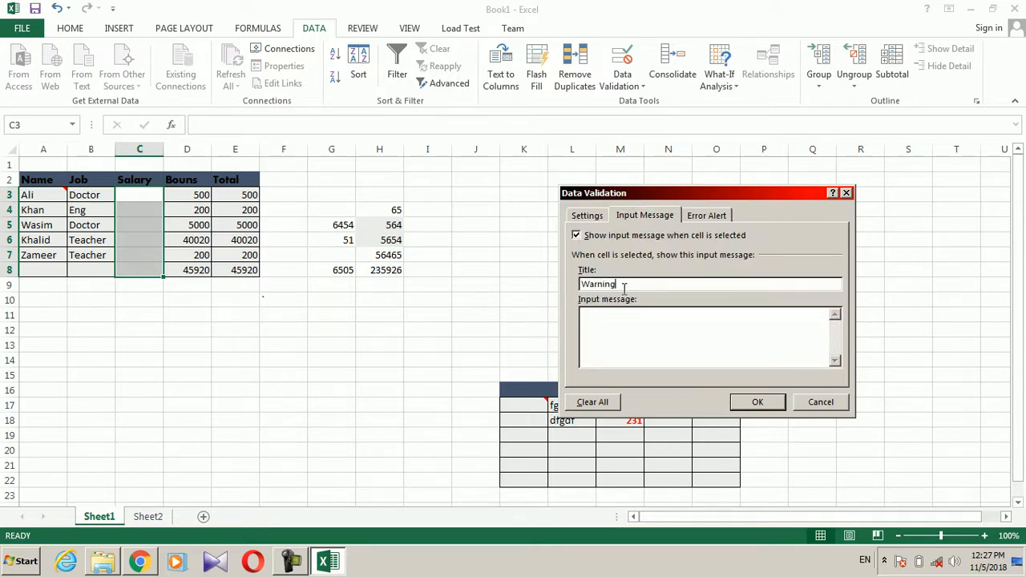
Step: Write the input message "the input salary is not valid here in this salary column" and apply it to C3:C8
left_click(610, 363)
type("thi inpu")
type("t nu")
key("BackSpace")
key("BackSpace")
type("salary in")
type(" not valid here in this ")
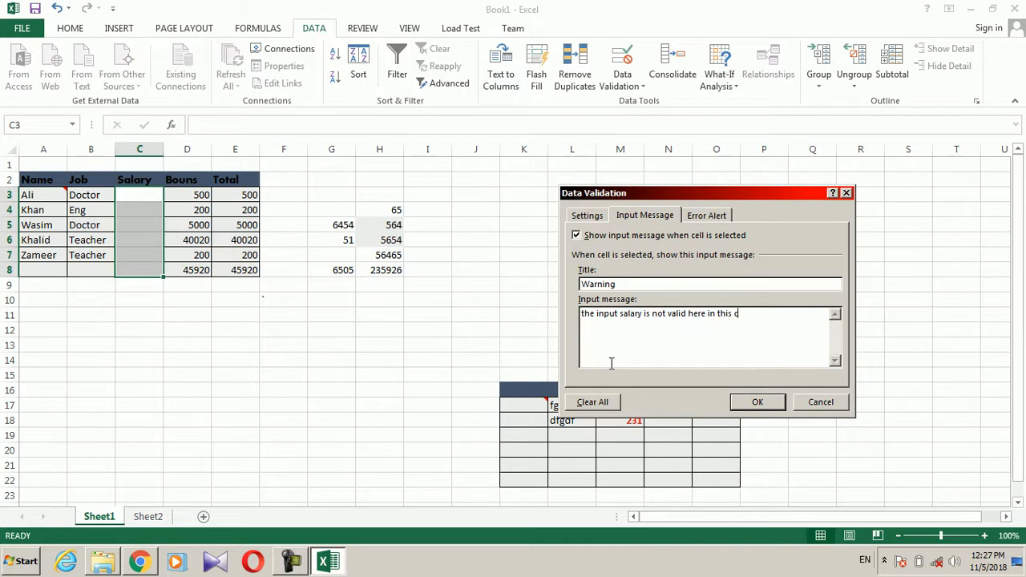
type("sal")
type("ary coulumn")
left_click(758, 402)
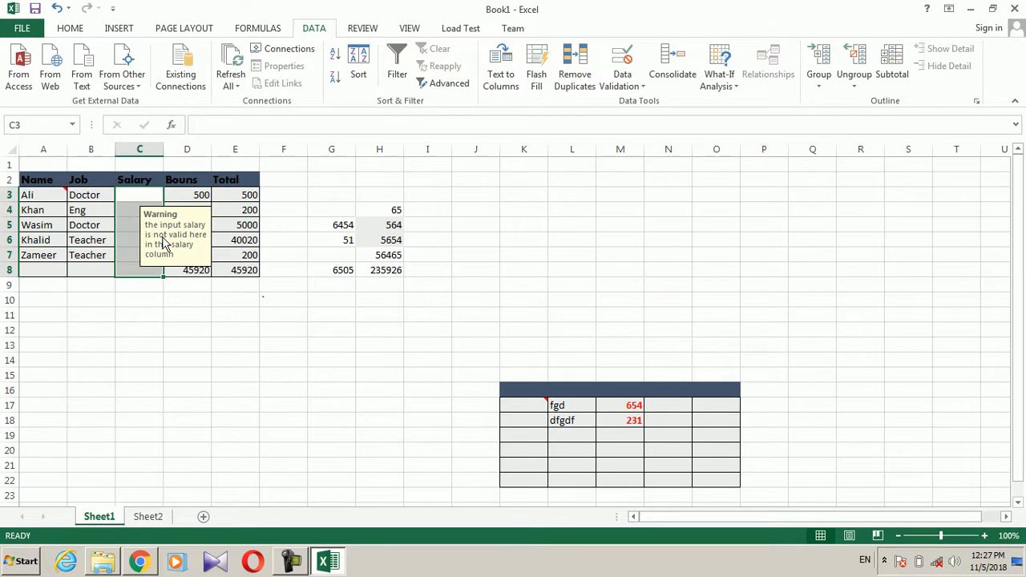
Step: Change the validation input message of cell C3 to "the input salary is not valid here between(10000 to 3000)"
left_click(140, 199)
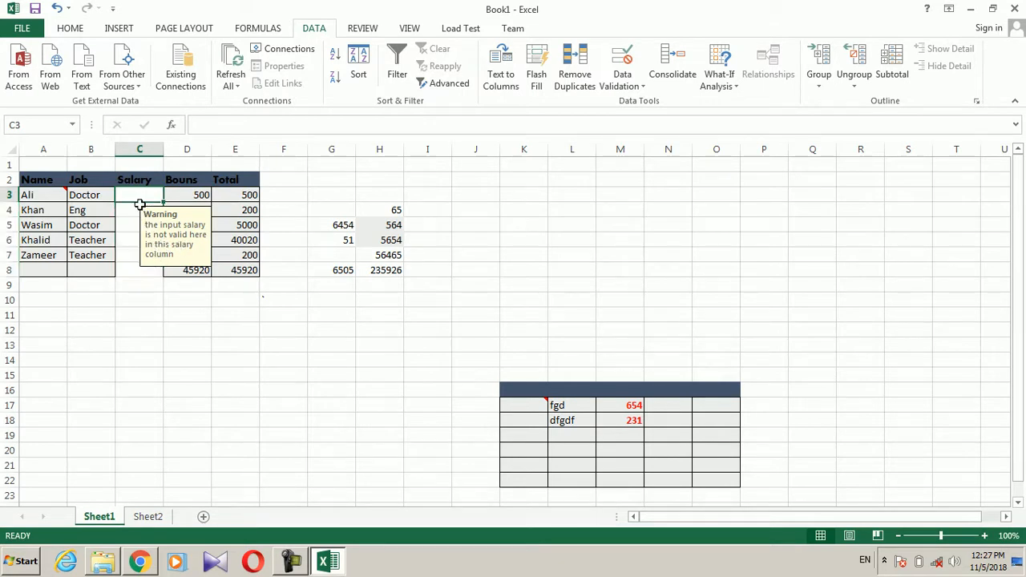
left_click(141, 211)
left_click(142, 197)
left_click(631, 89)
left_click(634, 106)
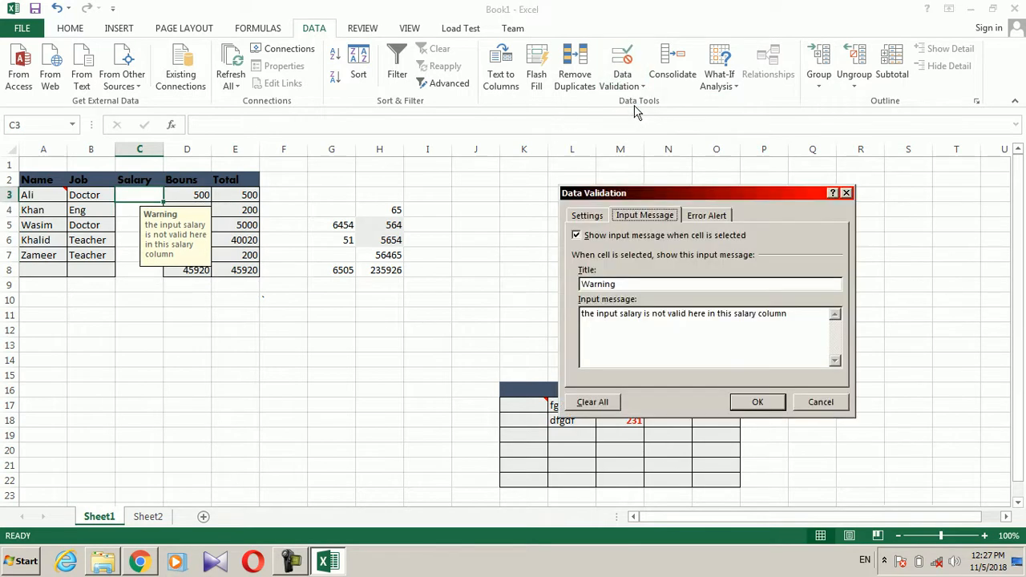
left_click_drag(798, 314, 707, 316)
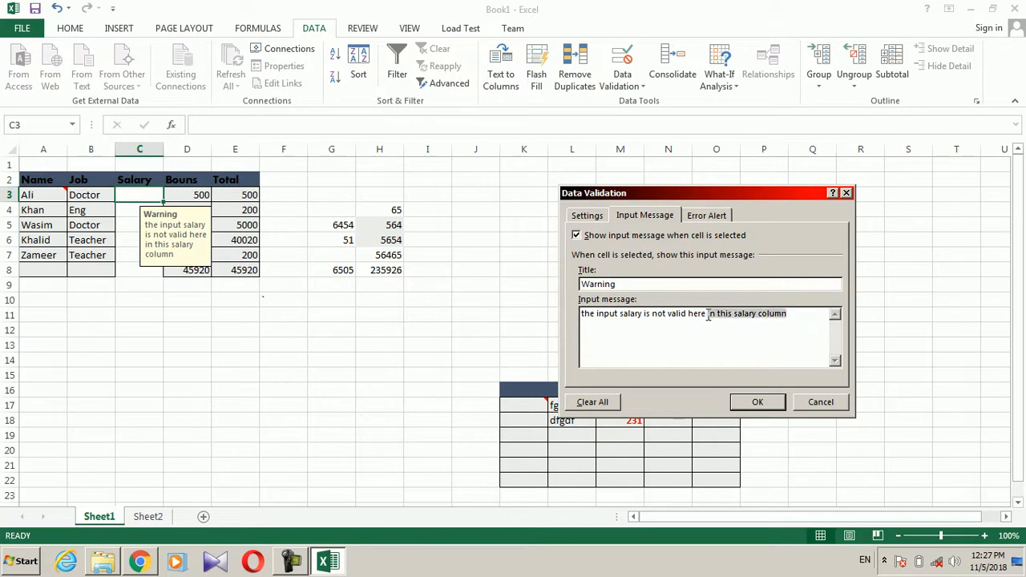
key("BackSpace")
type("between")
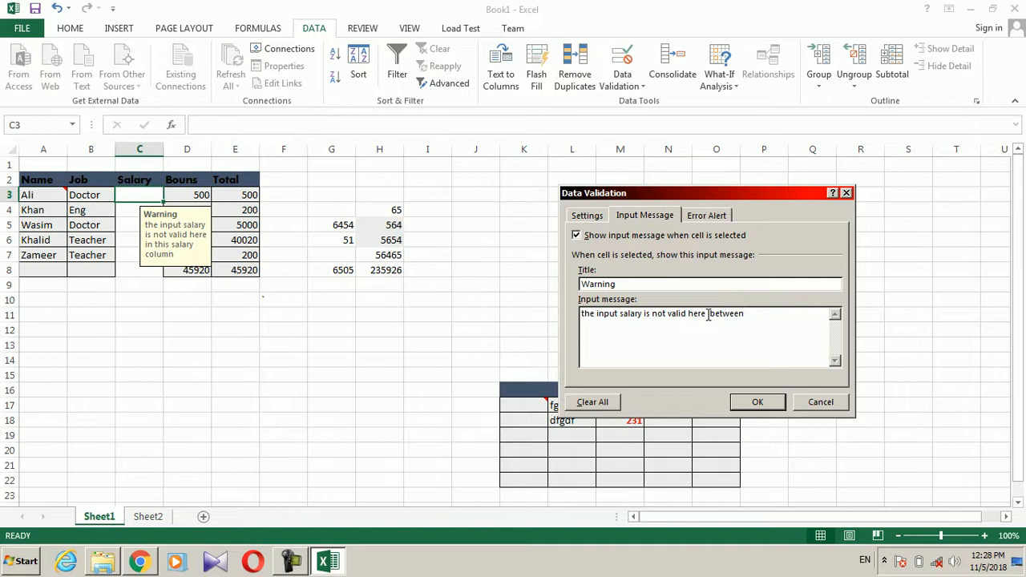
type("(10000 to 3000)")
left_click(757, 402)
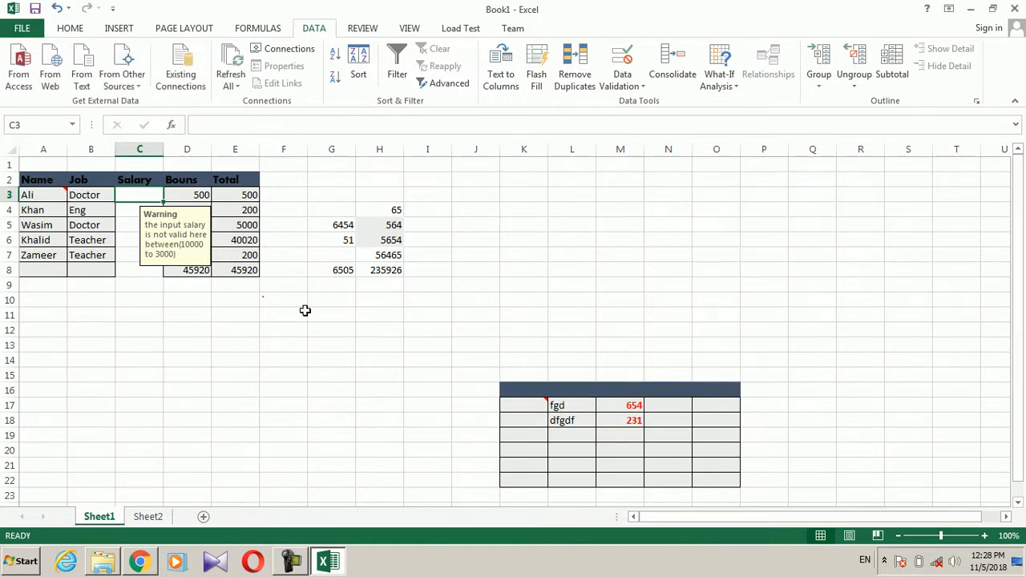
Step: Enter the salaries 10000 in C3 and 20000 in C4
left_click(206, 309)
left_click(143, 193)
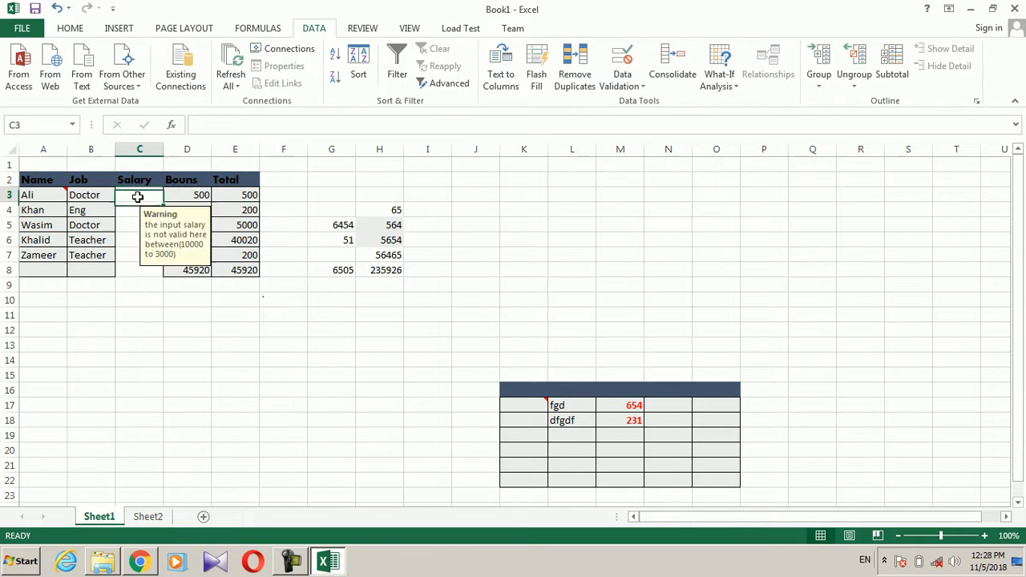
type("10000")
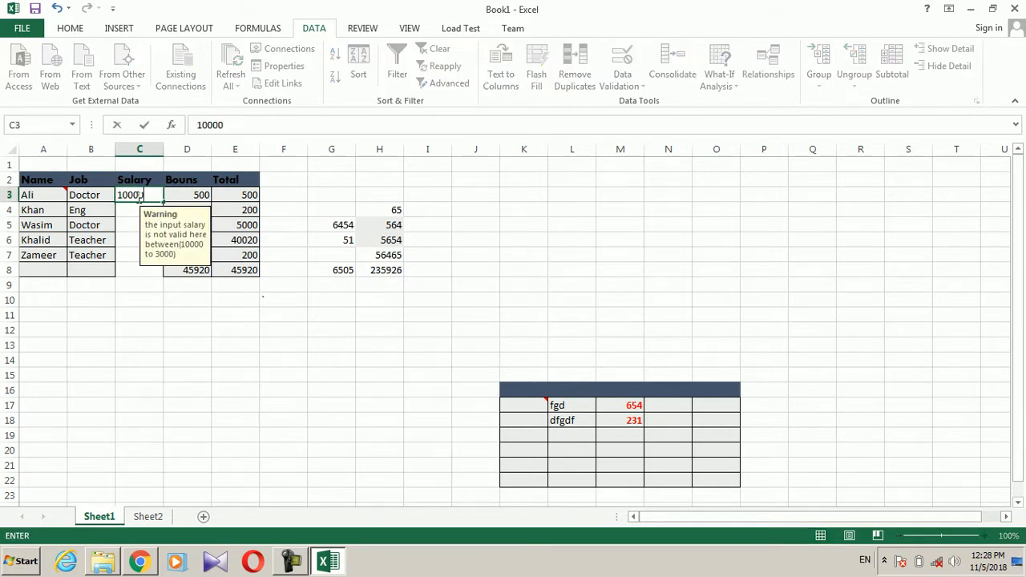
key("Return")
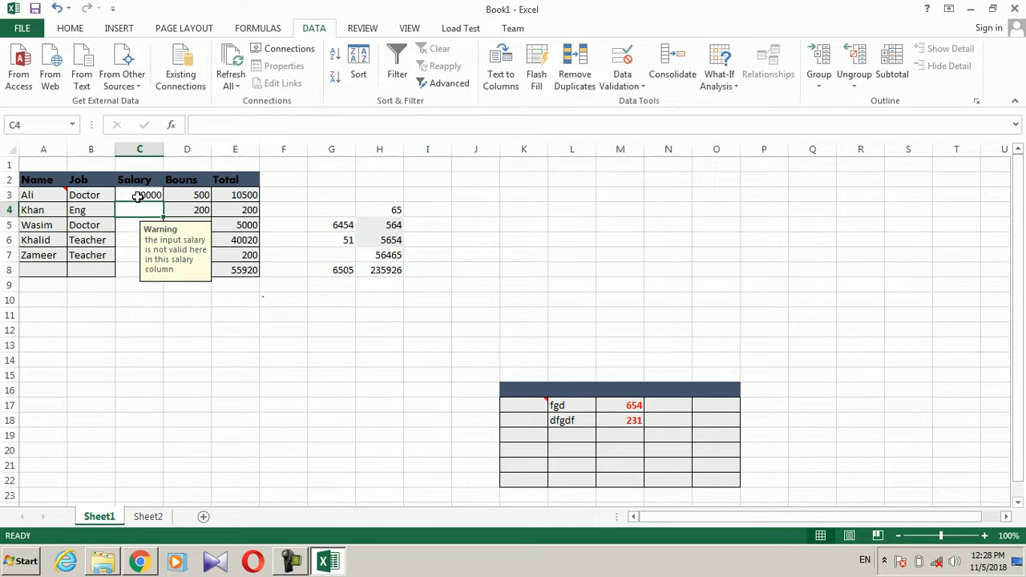
type("20000")
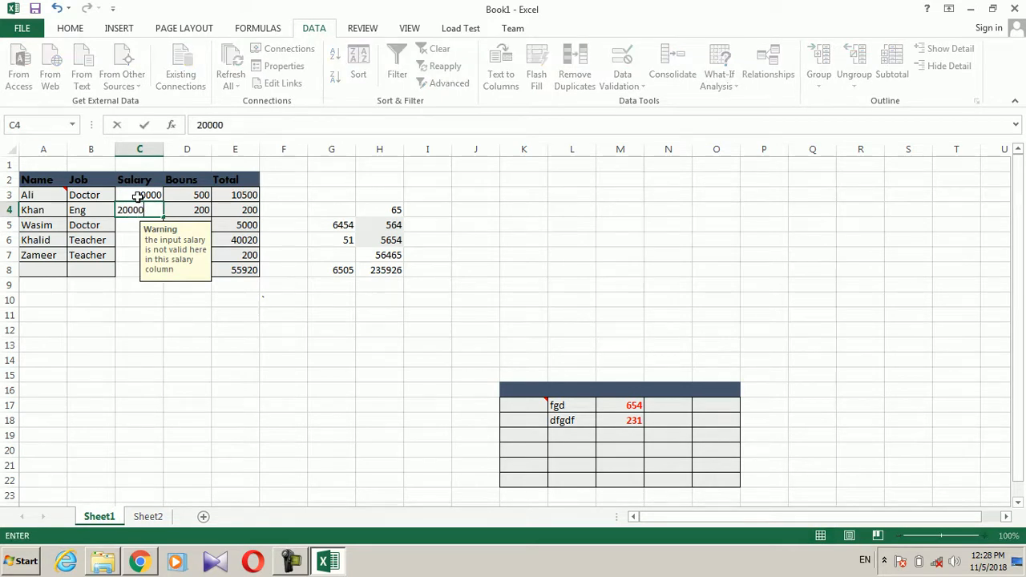
key("Return")
Step: Test the validation rule by trying 50000 and 25 in C5, cancelling each entry
type("50000")
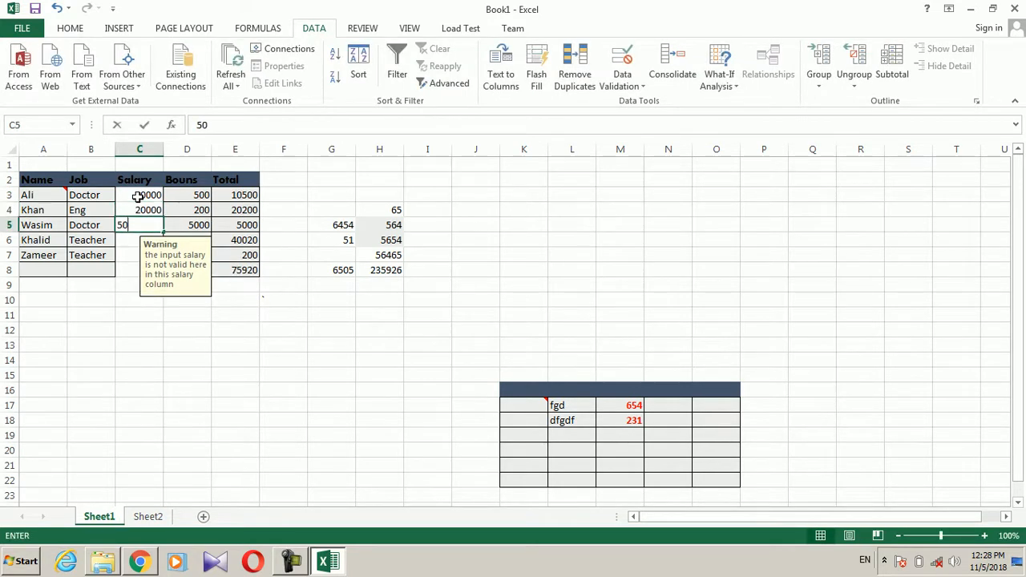
key("Return")
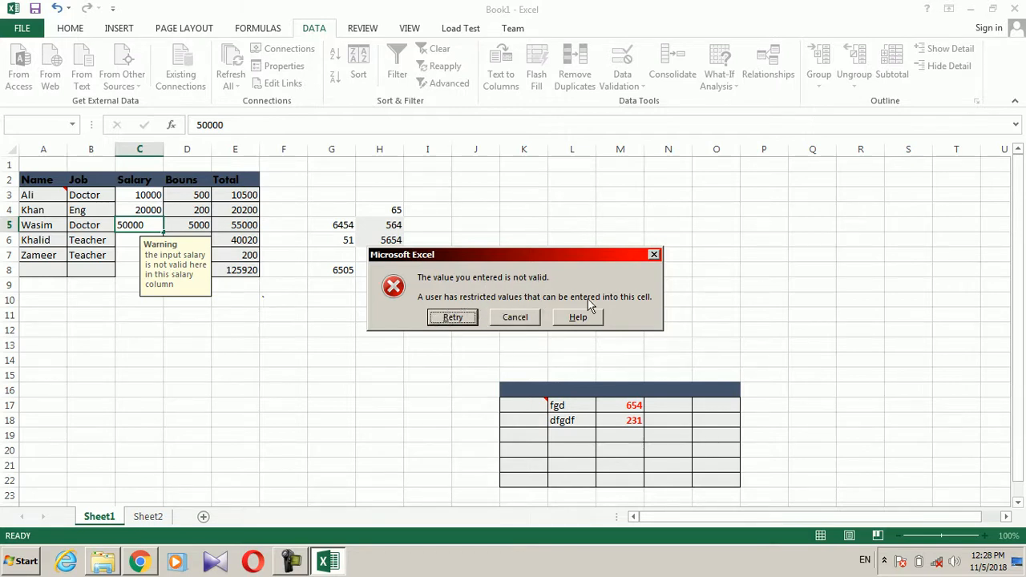
left_click(514, 317)
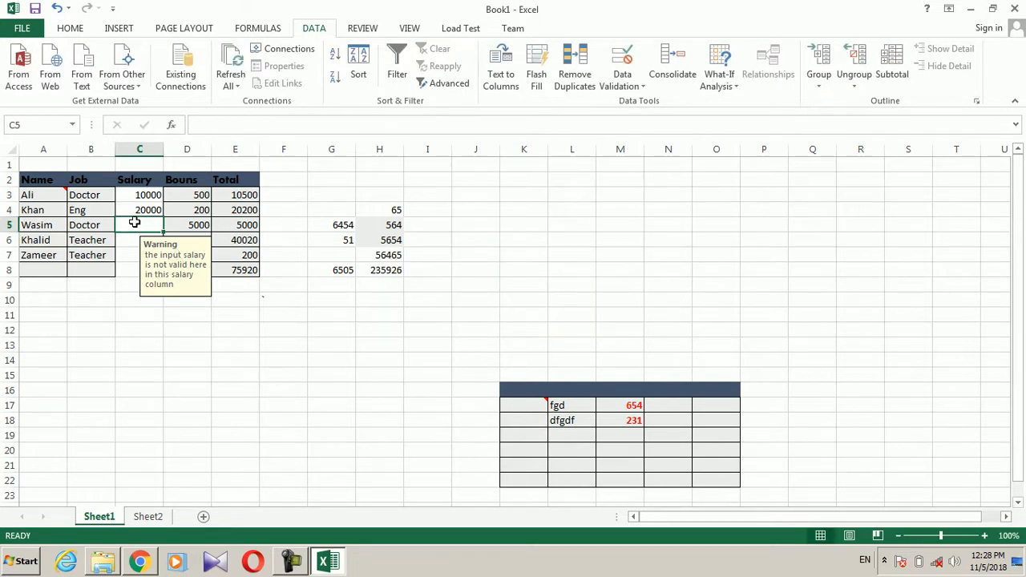
type("25")
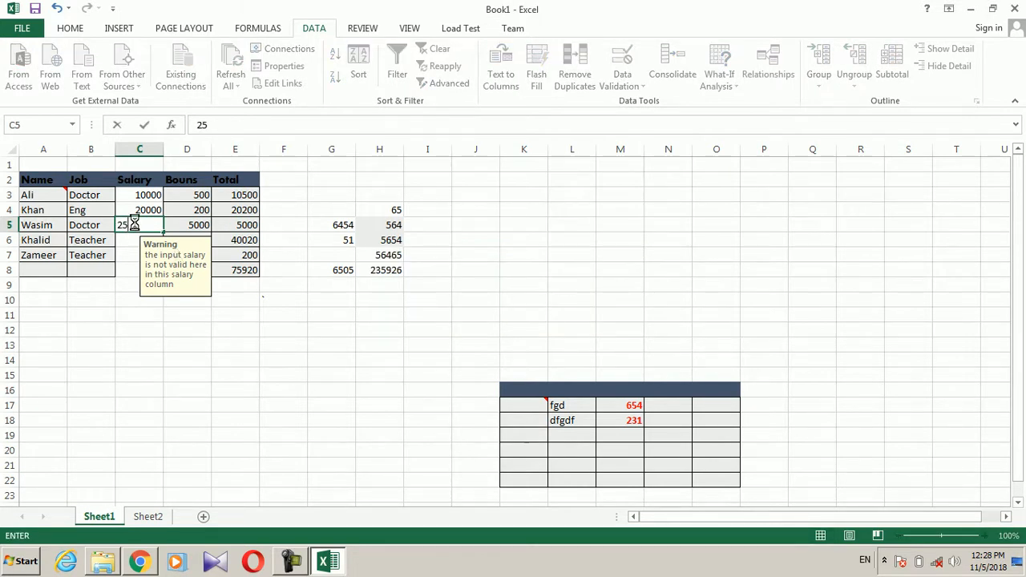
key("Return")
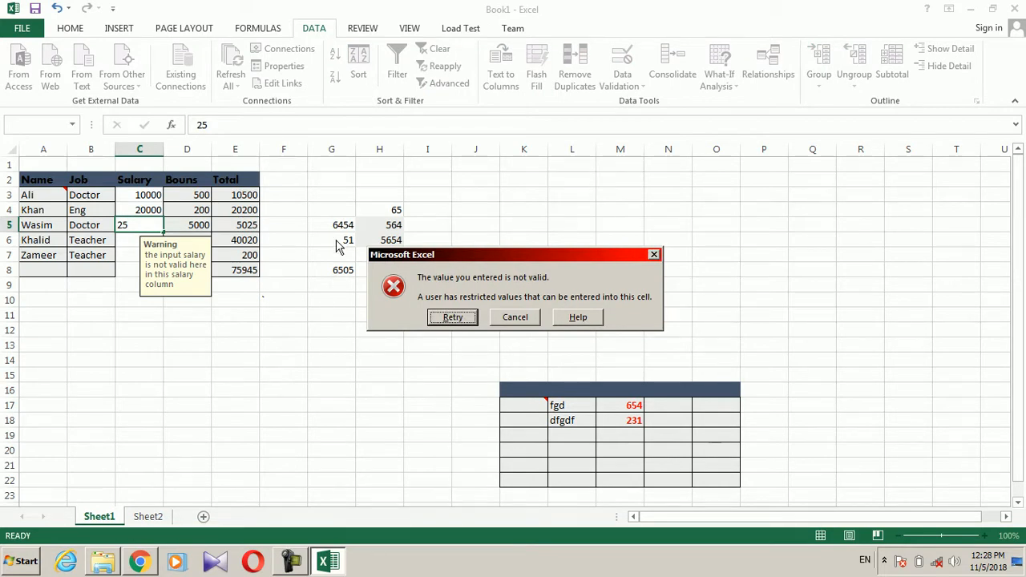
left_click(515, 318)
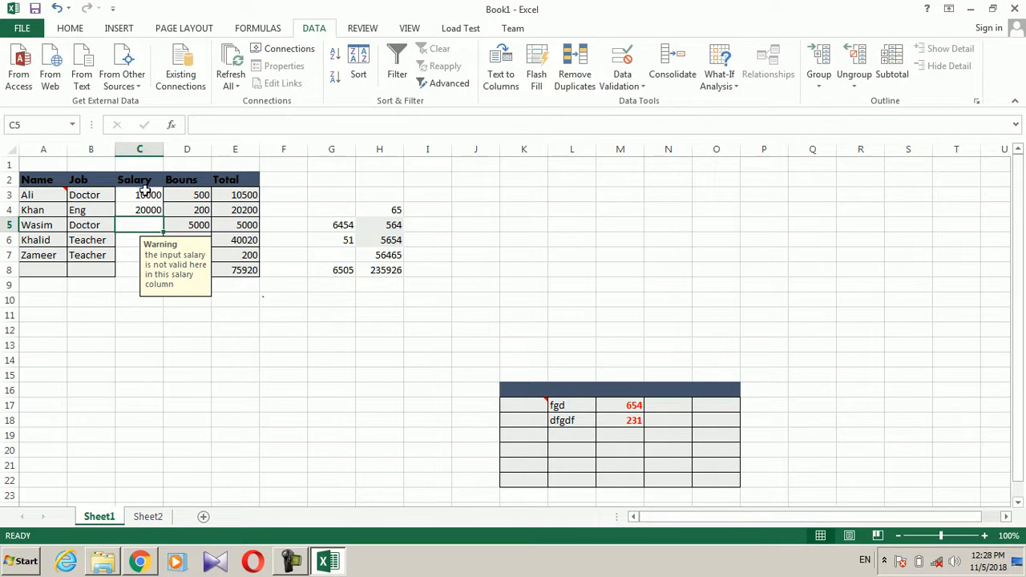
left_click_drag(142, 194, 142, 271)
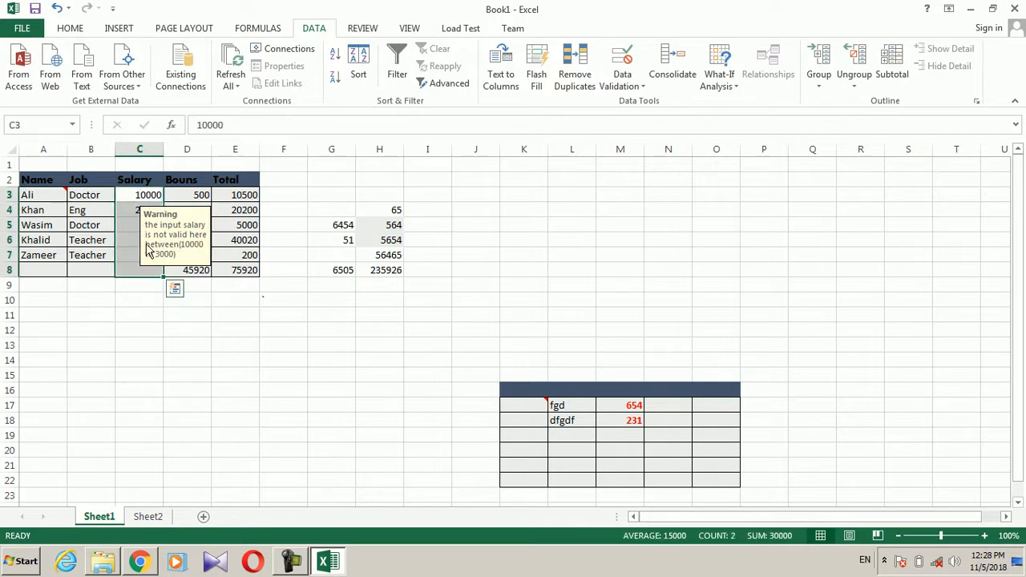
left_click(73, 37)
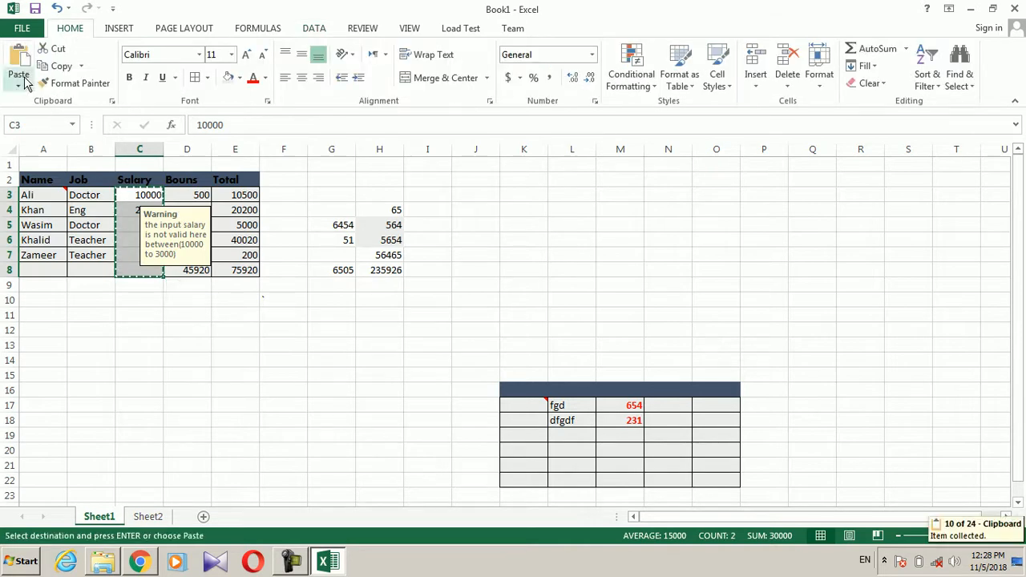
left_click_drag(624, 407, 634, 479)
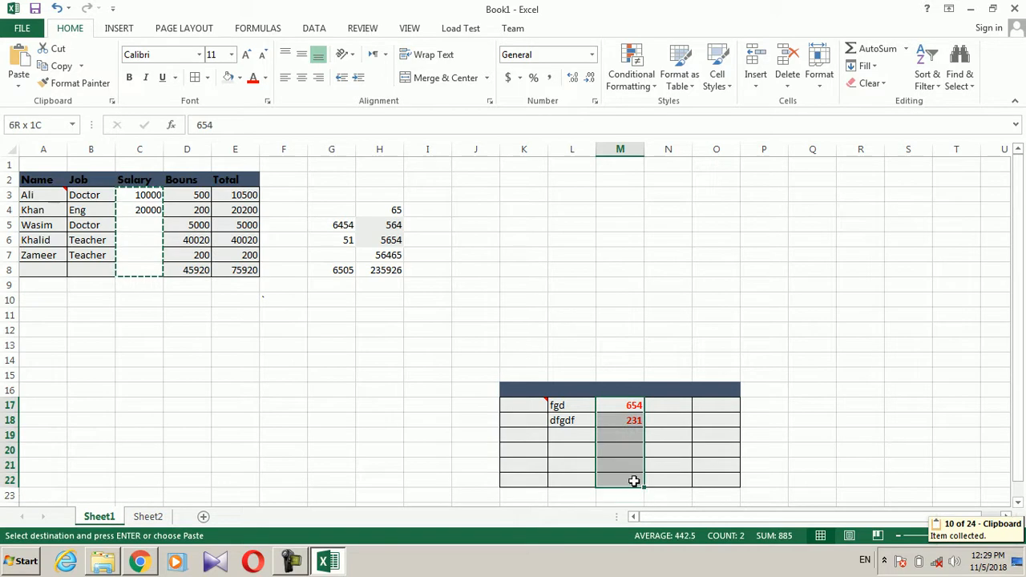
left_click(19, 89)
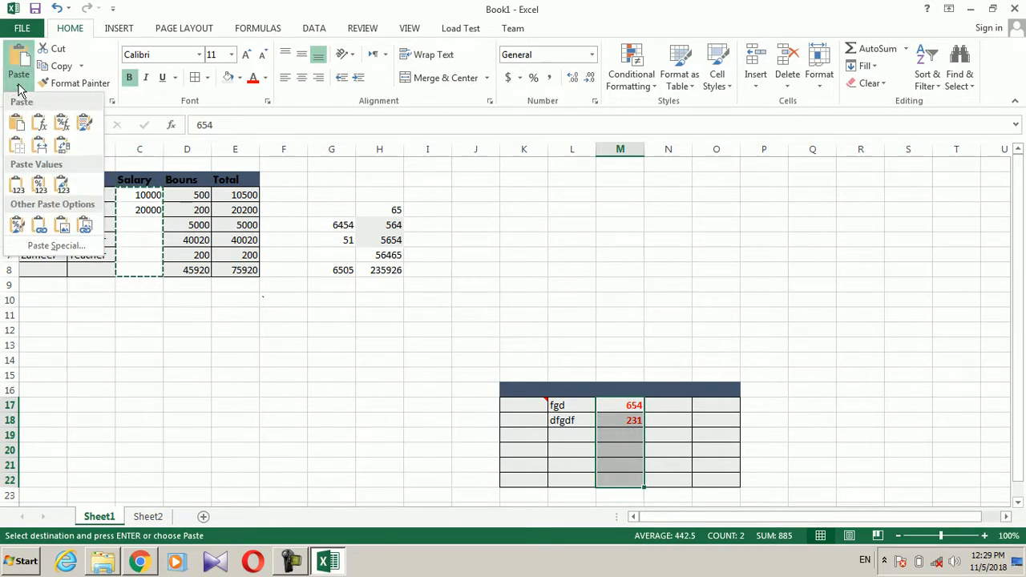
left_click(625, 408)
Step: Clear the contents of cells M17:M22 in the lower table
left_click_drag(623, 405, 616, 480)
key("Delete")
left_click(623, 417)
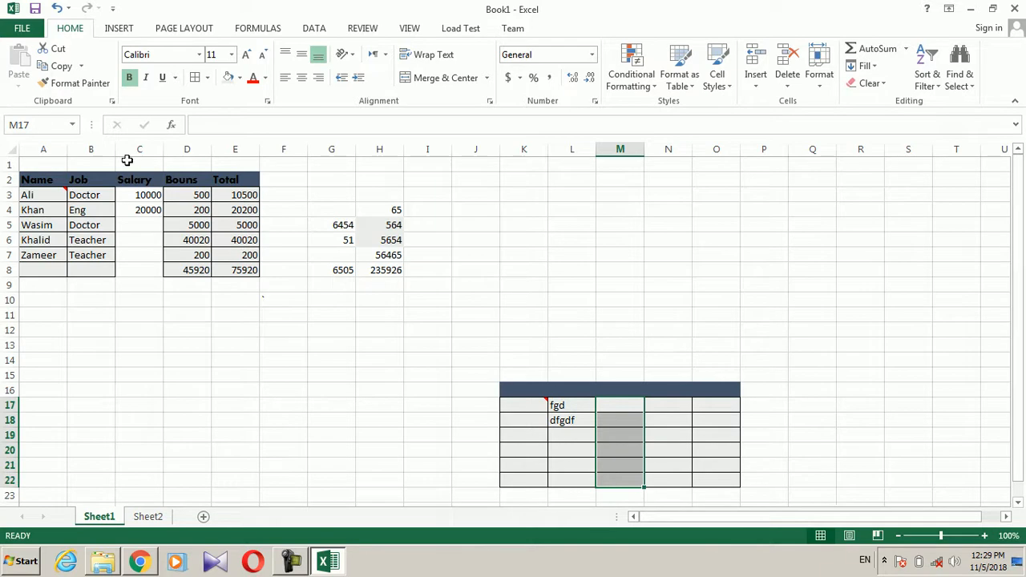
Step: Copy the salary cells C3:C8 and paste only their validation into the lower table starting at M17
left_click_drag(134, 199, 138, 267)
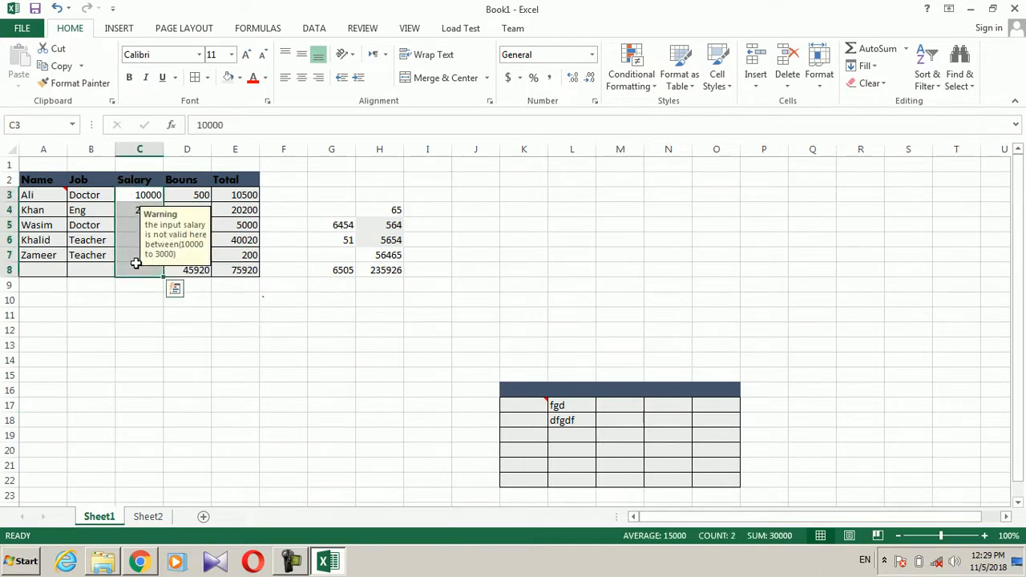
left_click(66, 69)
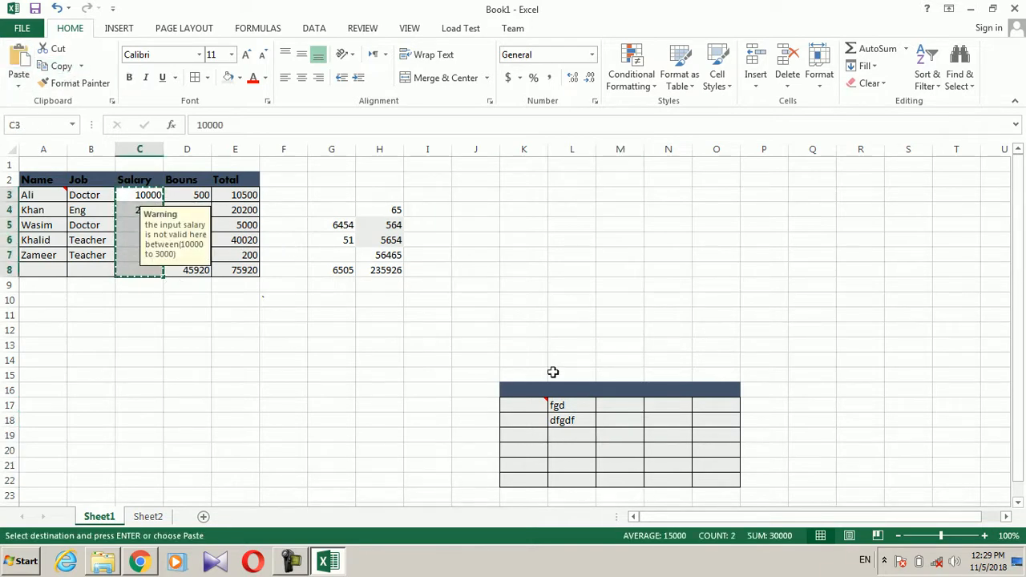
left_click(609, 406)
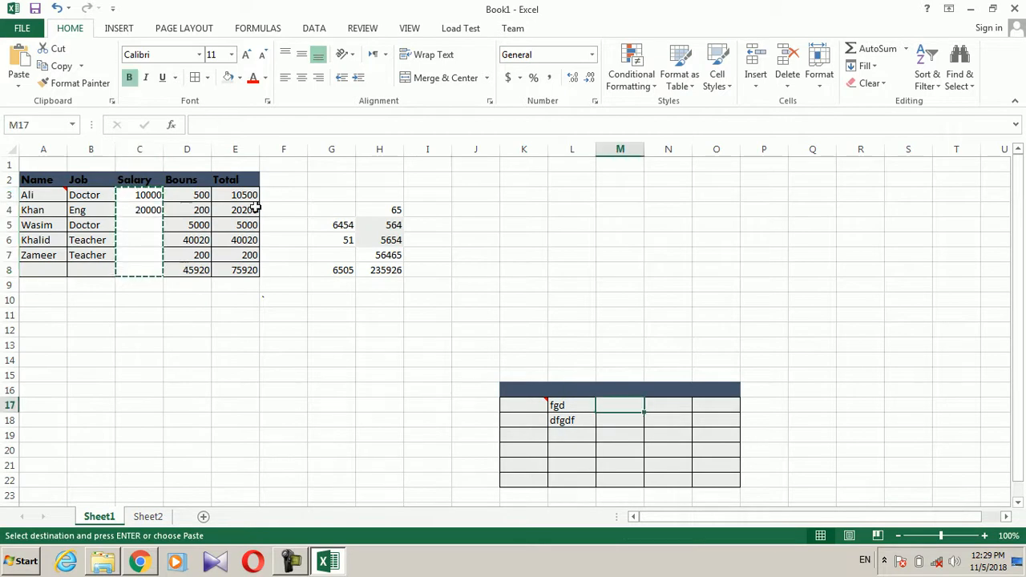
left_click(11, 84)
left_click(80, 246)
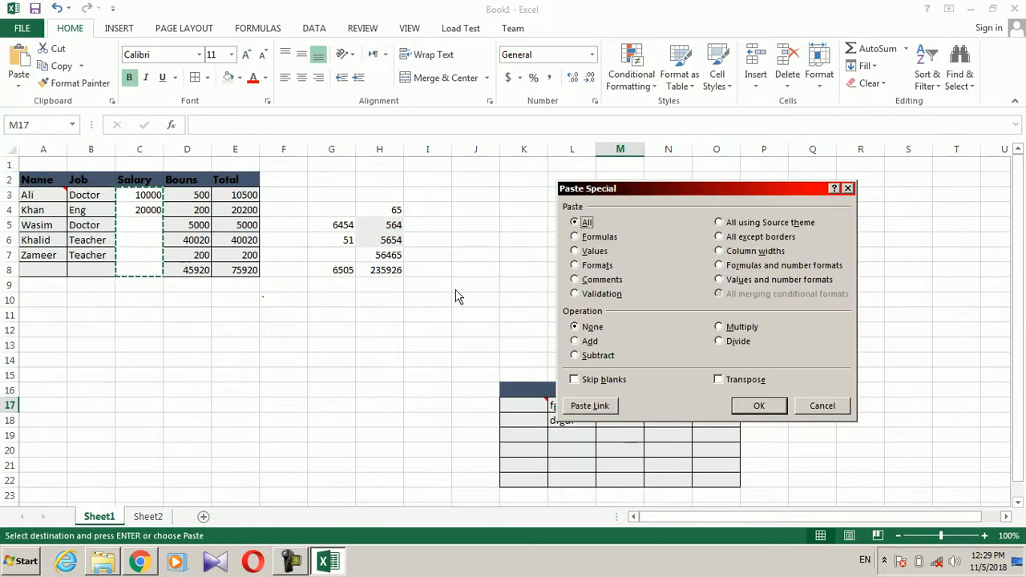
left_click(601, 294)
left_click_drag(658, 194, 567, 77)
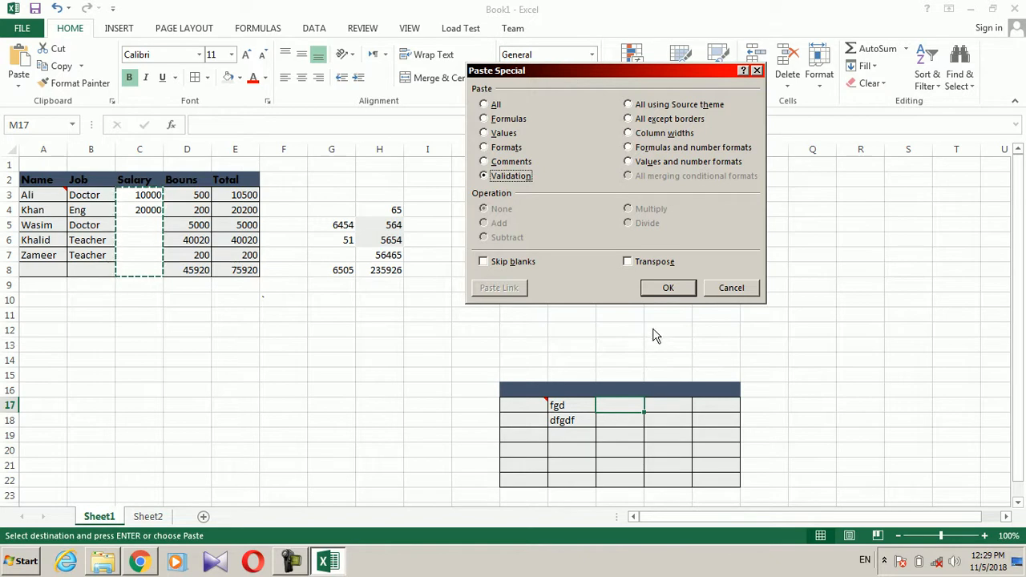
left_click(666, 292)
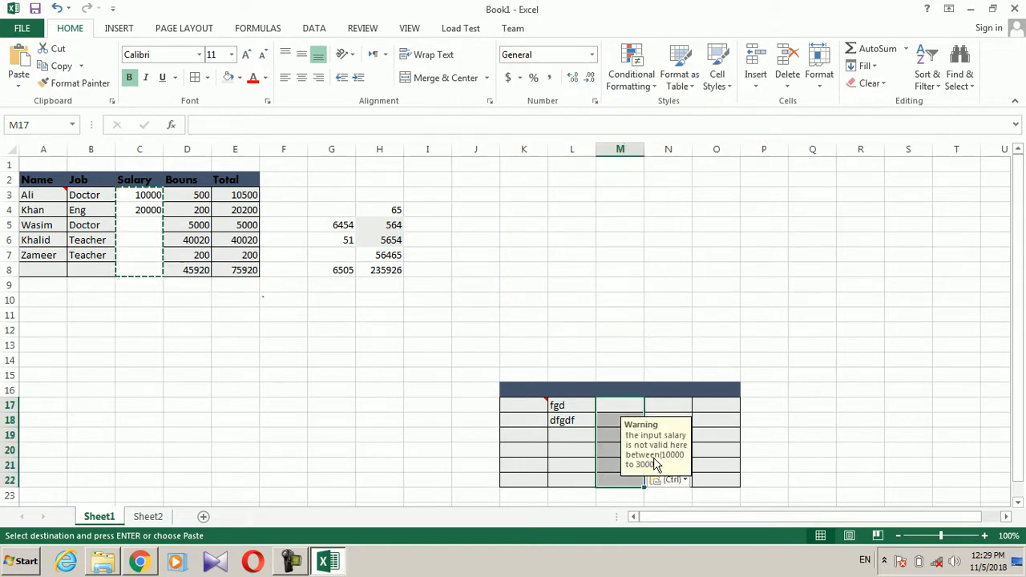
Step: Test the pasted validation by entering 10000 in M17 and trying 200 in M18, cancelling the second entry
left_click(628, 411)
type("10000")
left_click(629, 417)
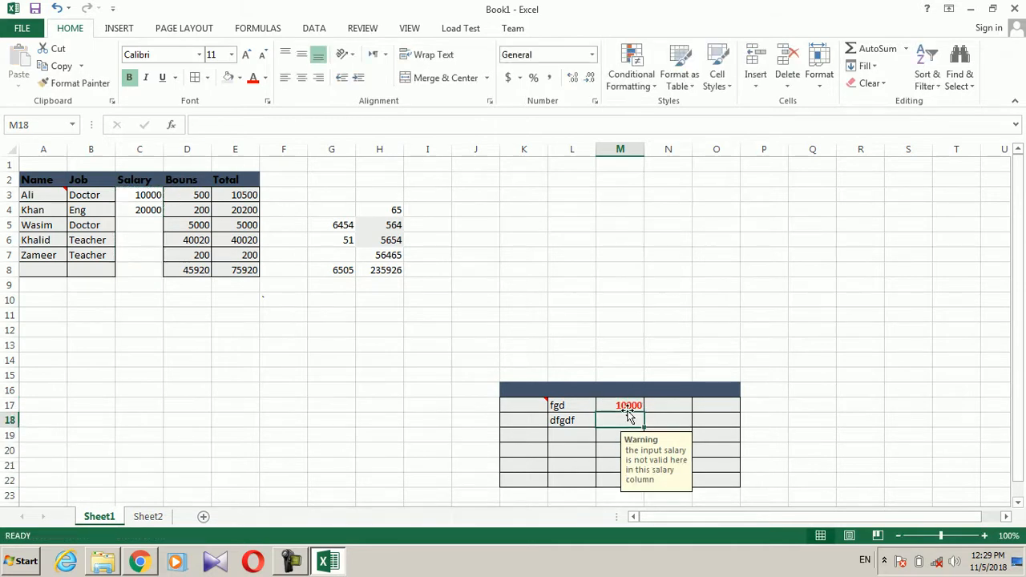
type("200")
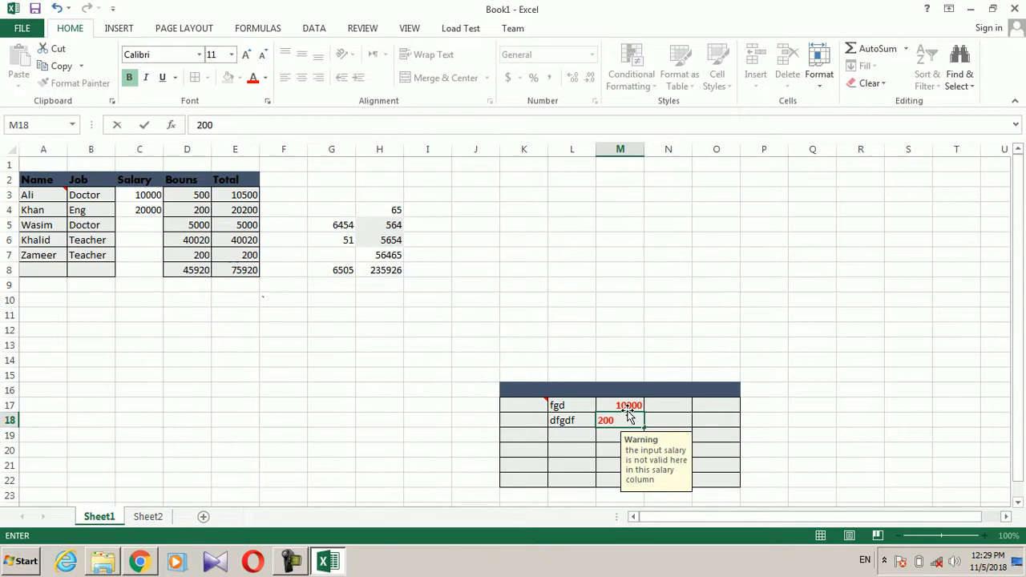
key("Return")
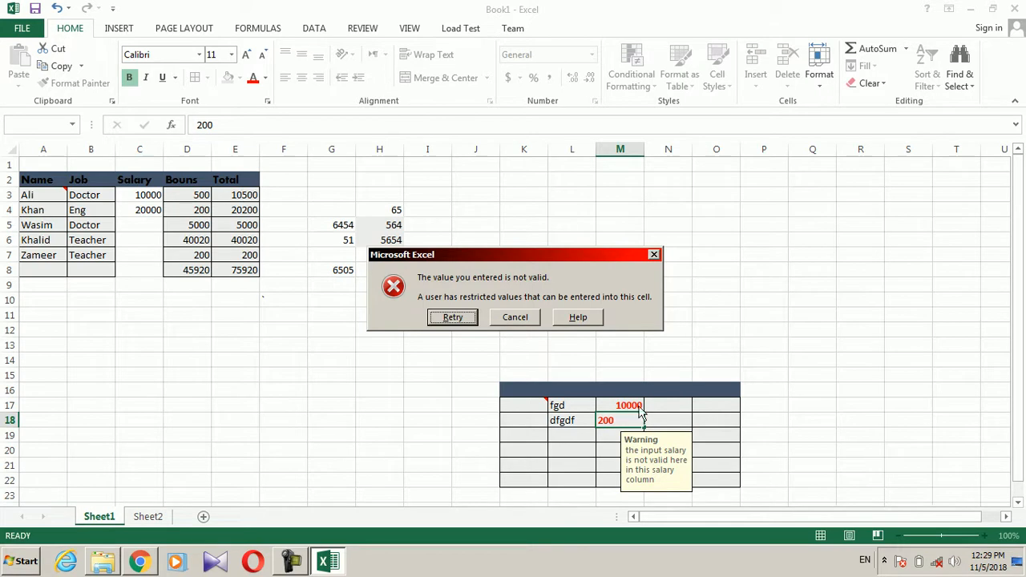
left_click(654, 257)
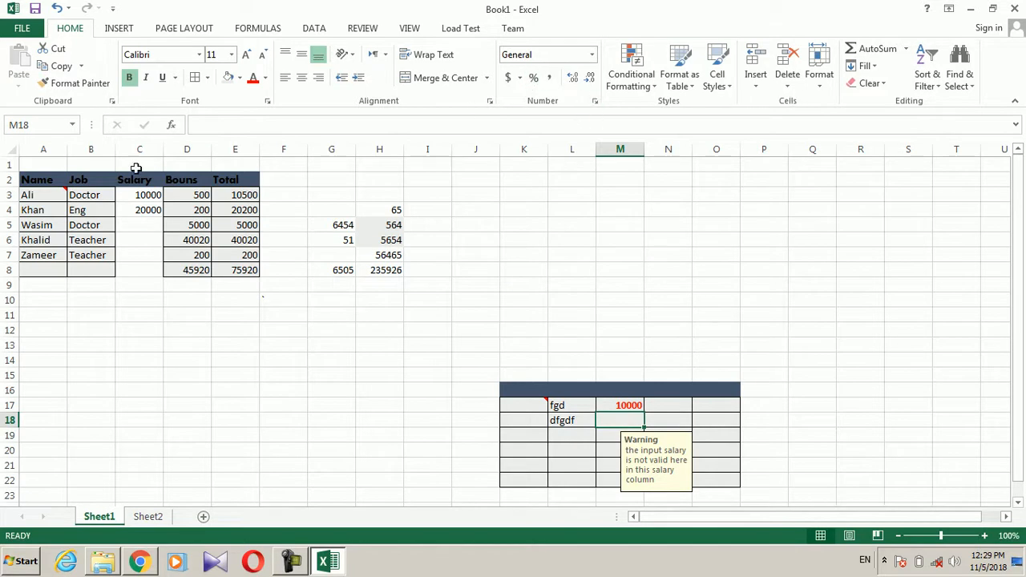
Step: Erase the existing validation settings of C3:C8 and allow only whole numbers between two limits, with 10000 as the minimum
left_click_drag(131, 194, 137, 271)
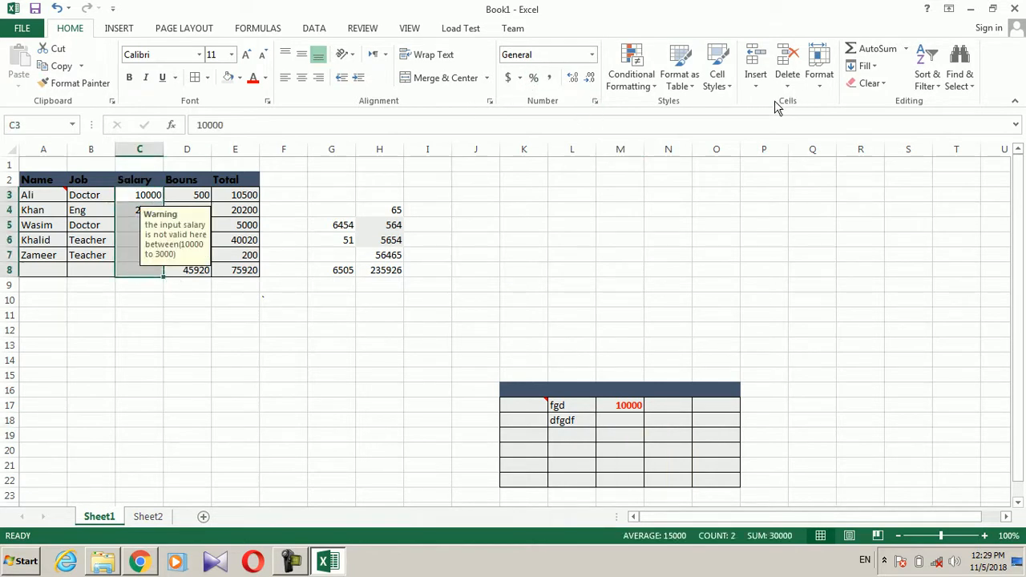
left_click(313, 32)
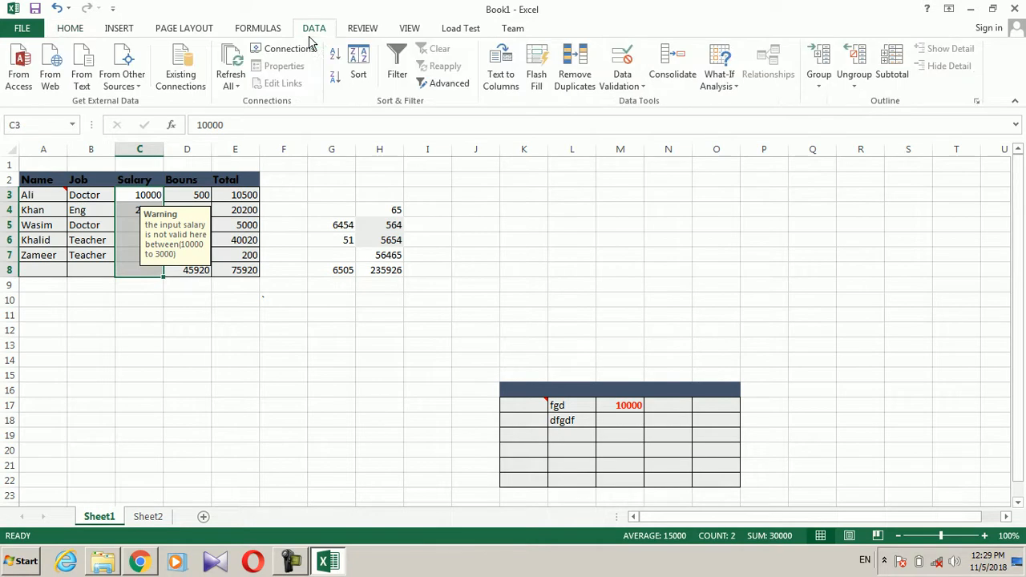
left_click(641, 86)
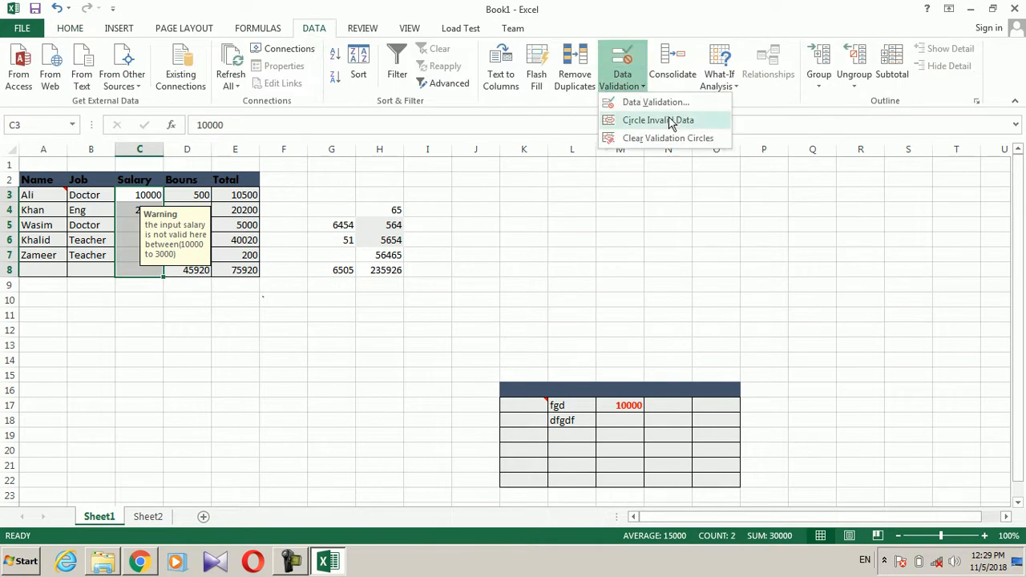
left_click(662, 104)
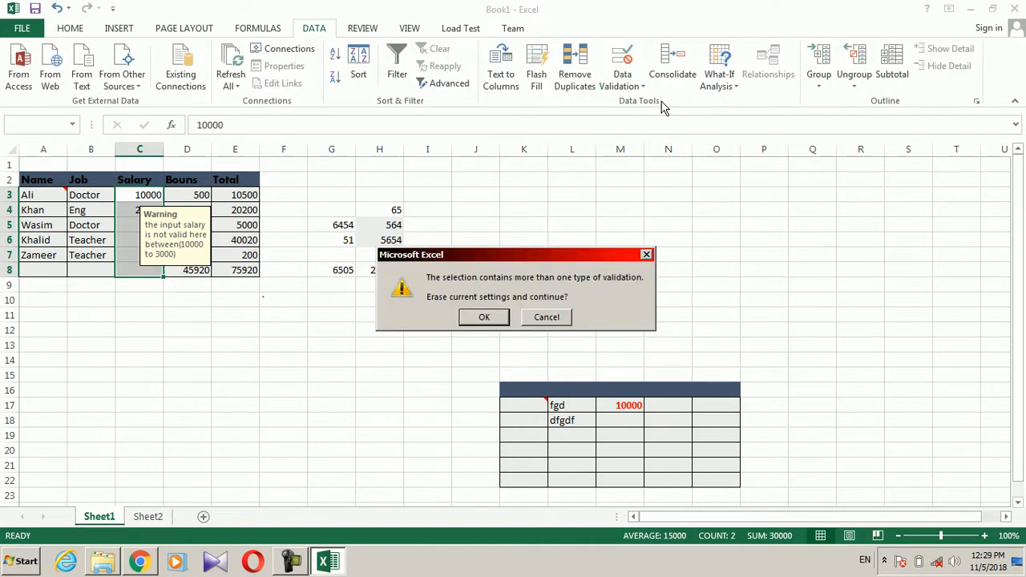
left_click(505, 319)
left_click(495, 97)
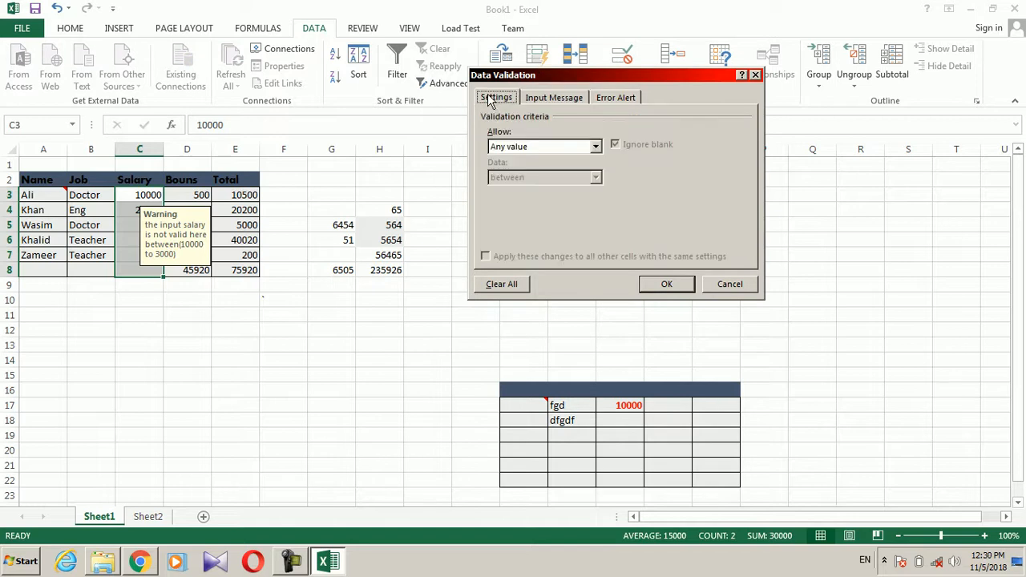
left_click(597, 148)
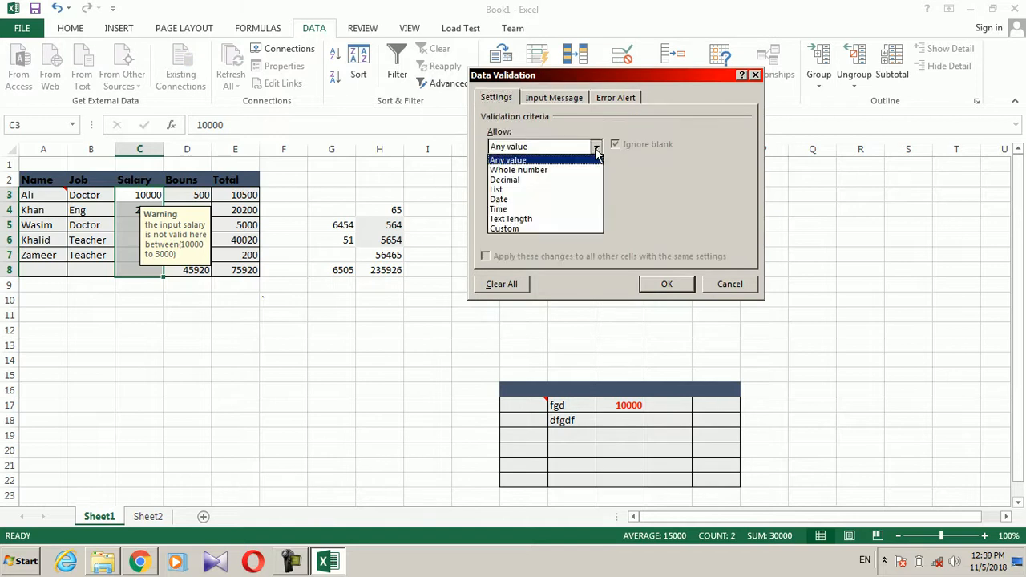
left_click(558, 171)
left_click(544, 210)
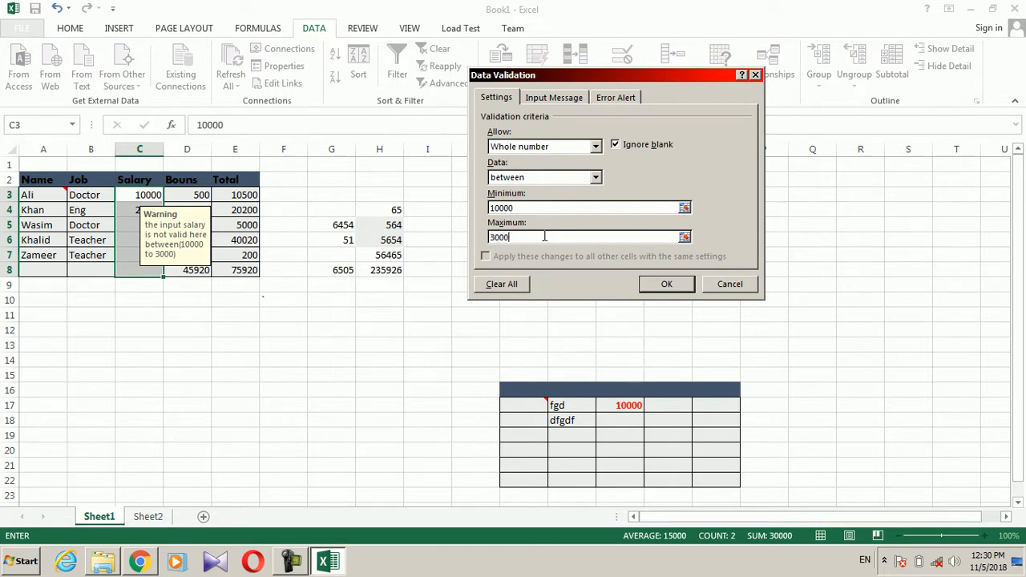
Step: Try the Warning error alert style, switch it to Information, and apply the validation to C3:C8
left_click(546, 97)
left_click(547, 165)
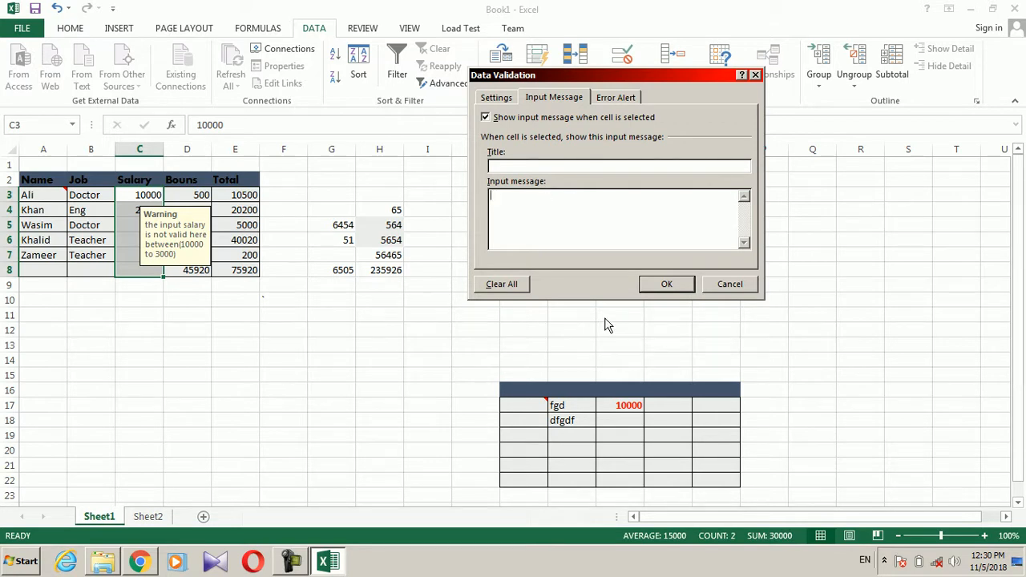
left_click(636, 99)
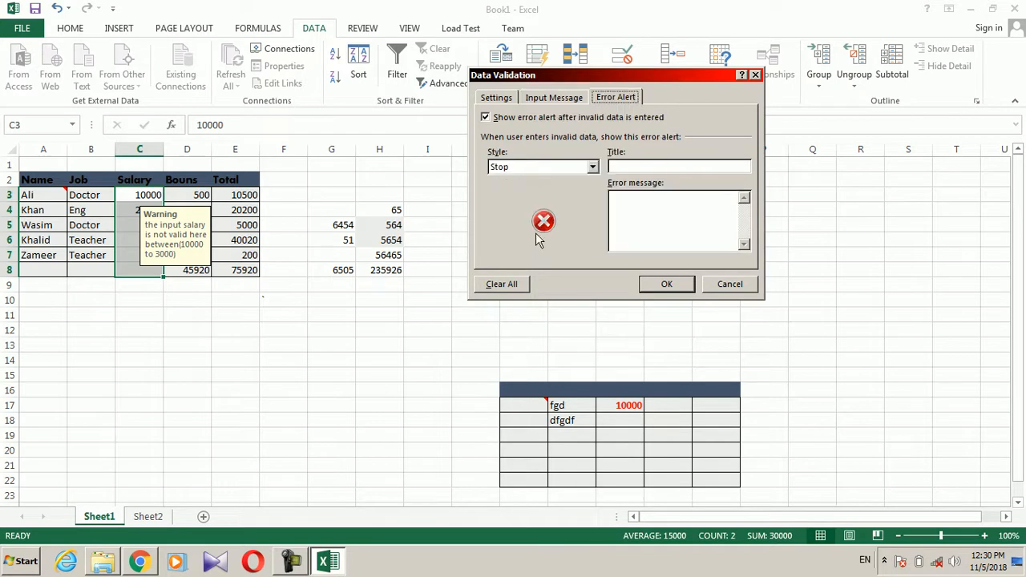
left_click(594, 166)
left_click(555, 192)
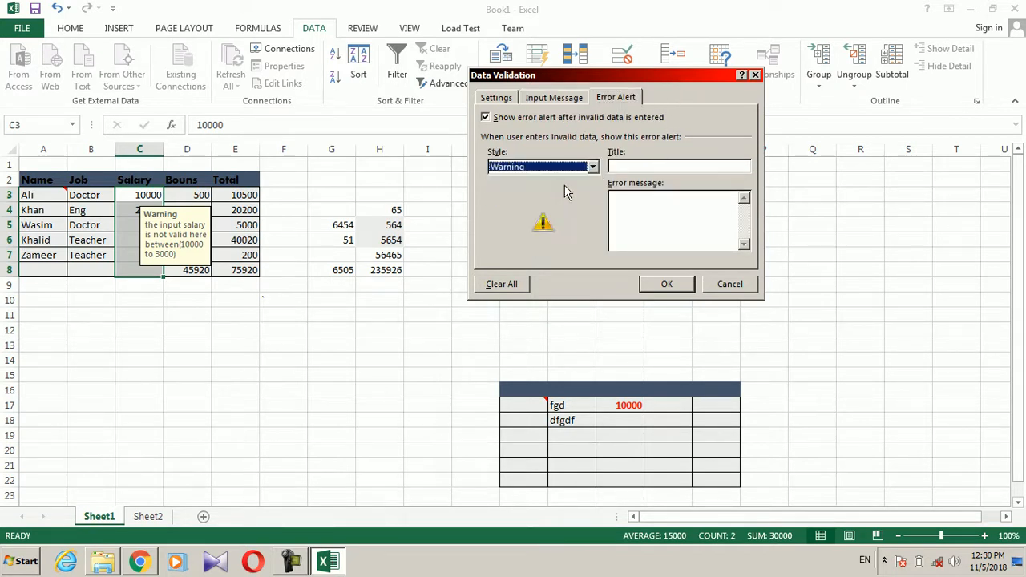
left_click(593, 167)
left_click(551, 200)
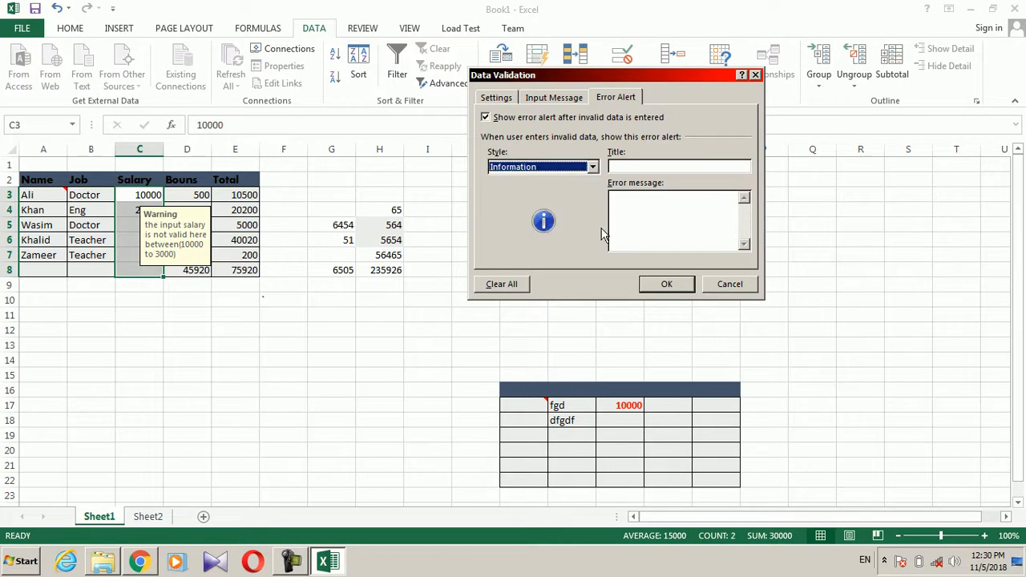
left_click(666, 286)
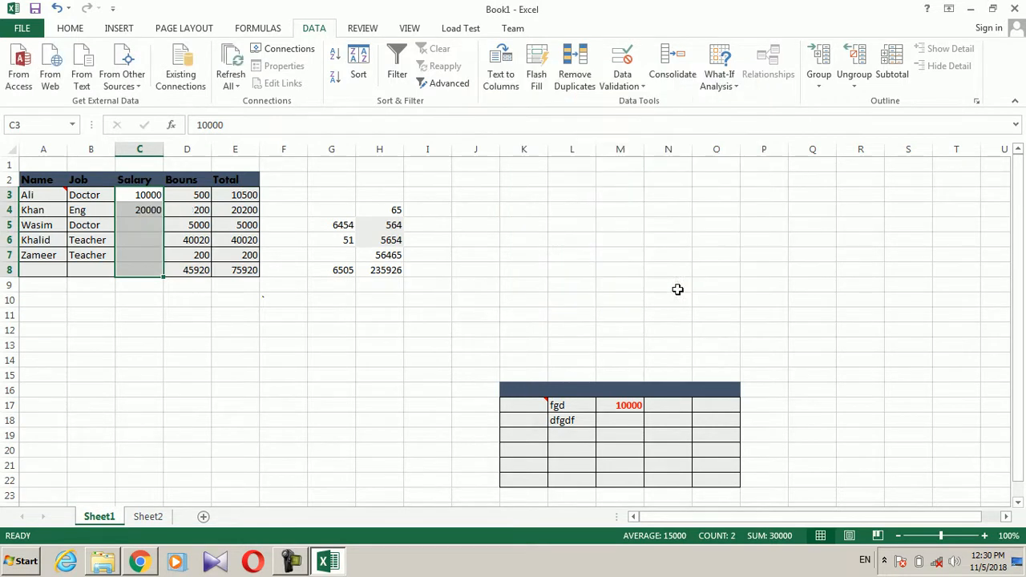
Step: Test the Information alert by trying 50000 in C5 and cancelling the entry
left_click(630, 417)
left_click(158, 231)
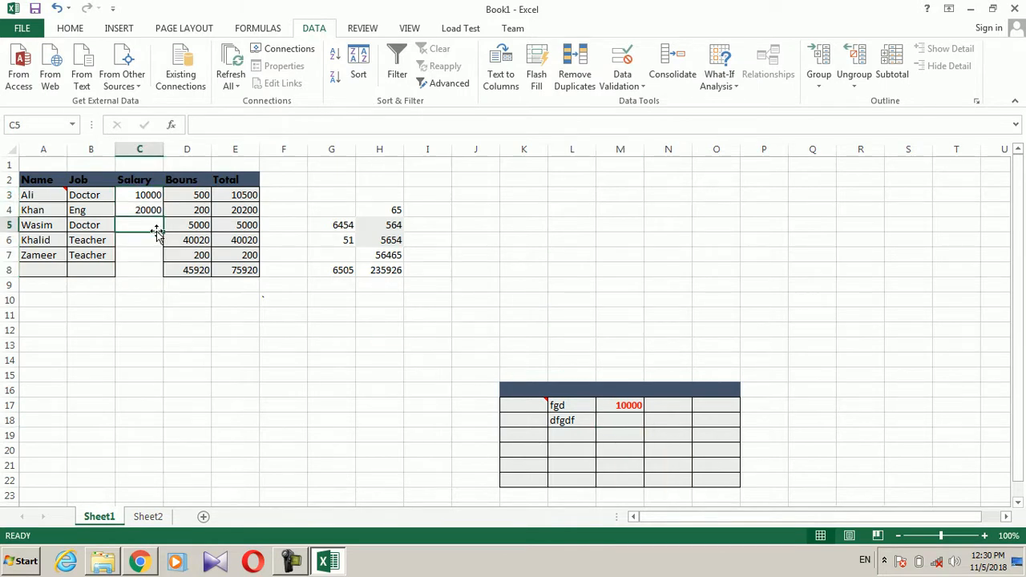
type("50000")
key("Return")
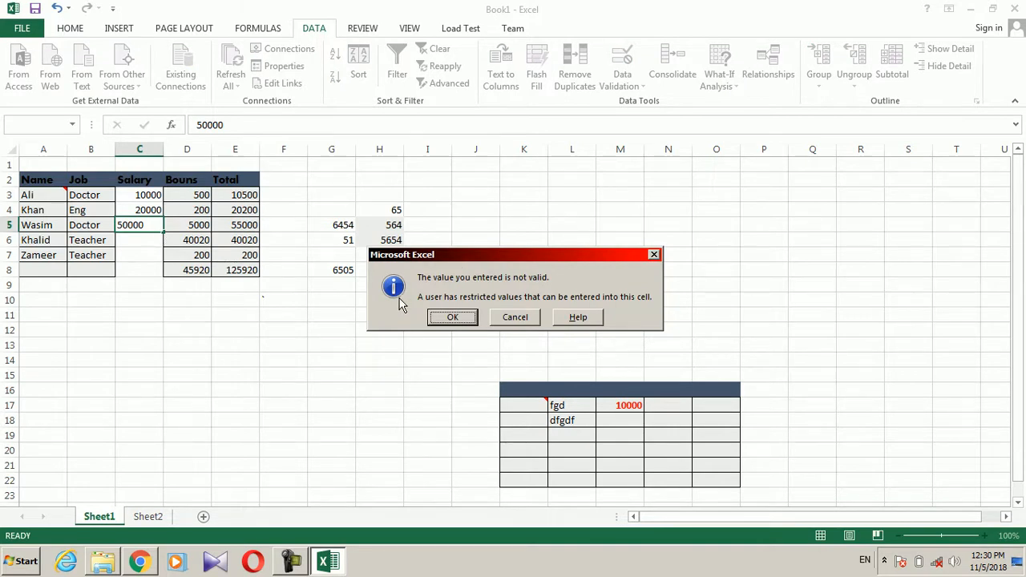
left_click(653, 256)
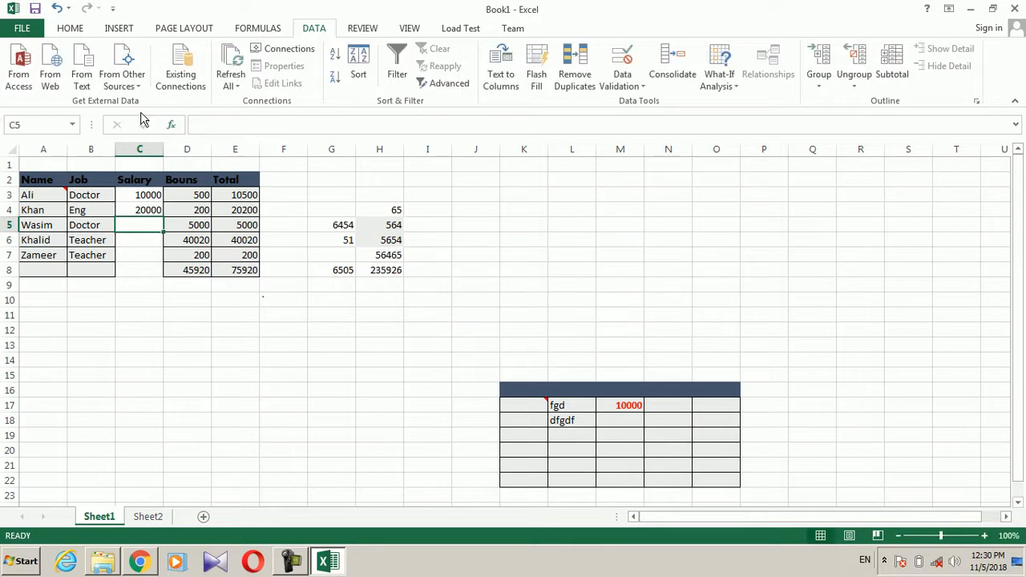
left_click(71, 29)
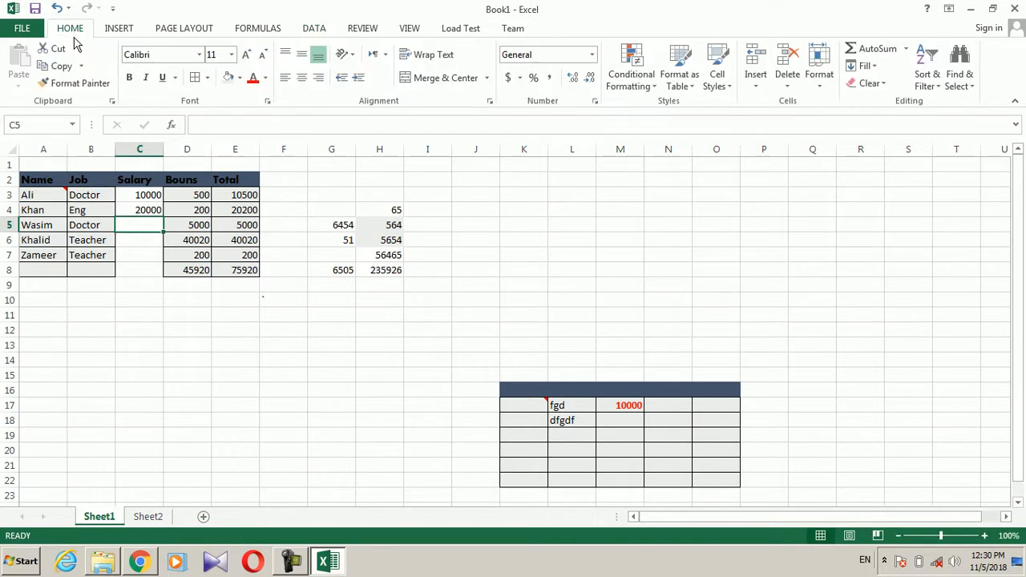
left_click(141, 283)
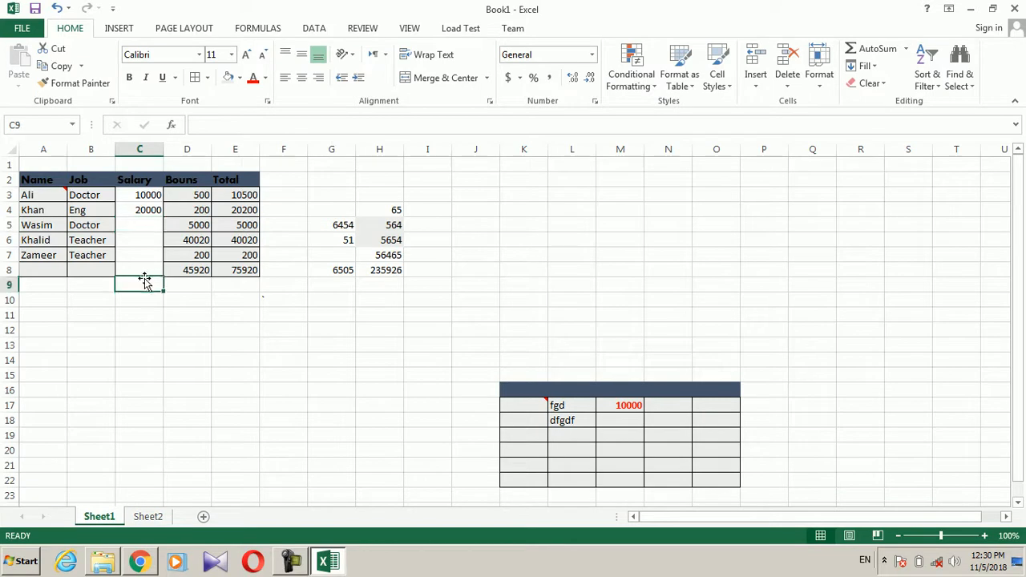
left_click(216, 326)
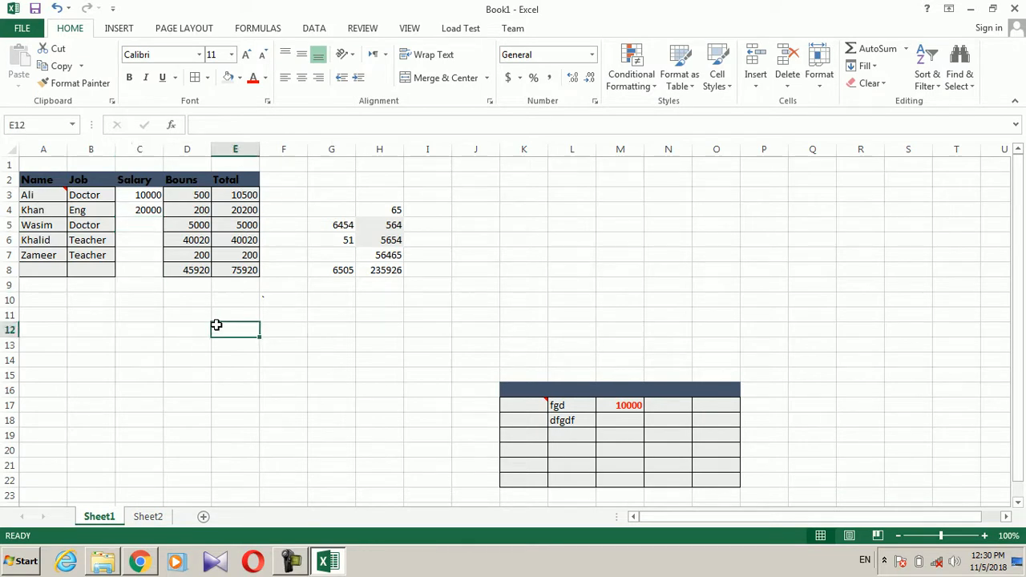
Step: Undo the recent edits back through the validation changes, the clearing of M17:M22 and the salary entries in C3 and C4
key("ctrl+z")
key("ctrl+z")
key("ctrl+z")
key("ctrl+z")
key("ctrl+z")
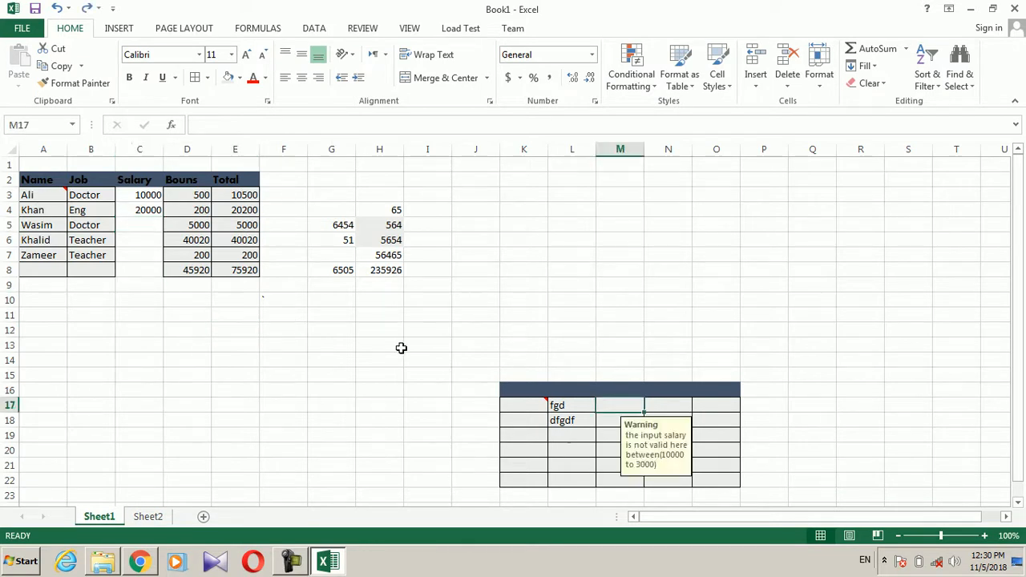
key("ctrl+z")
key("ctrl+z")
key("ctrl+z")
key("ctrl+z")
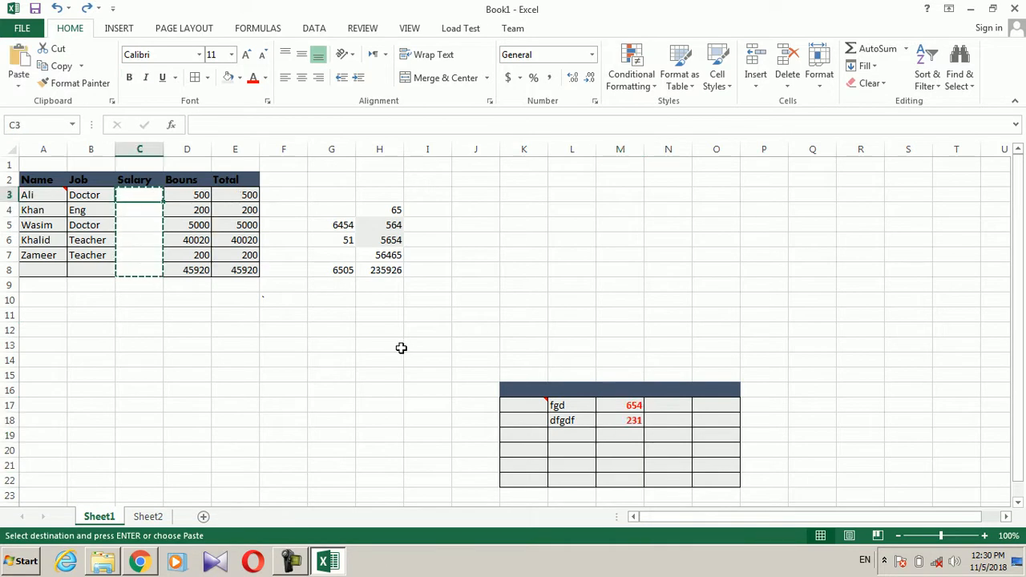
Step: Undo the earlier edits back through the salary formatting, the entries outside the table and the pasted table copies on Sheet1
key("ctrl+z")
key("ctrl+z")
key("ctrl+z")
key("ctrl+z")
key("ctrl+z")
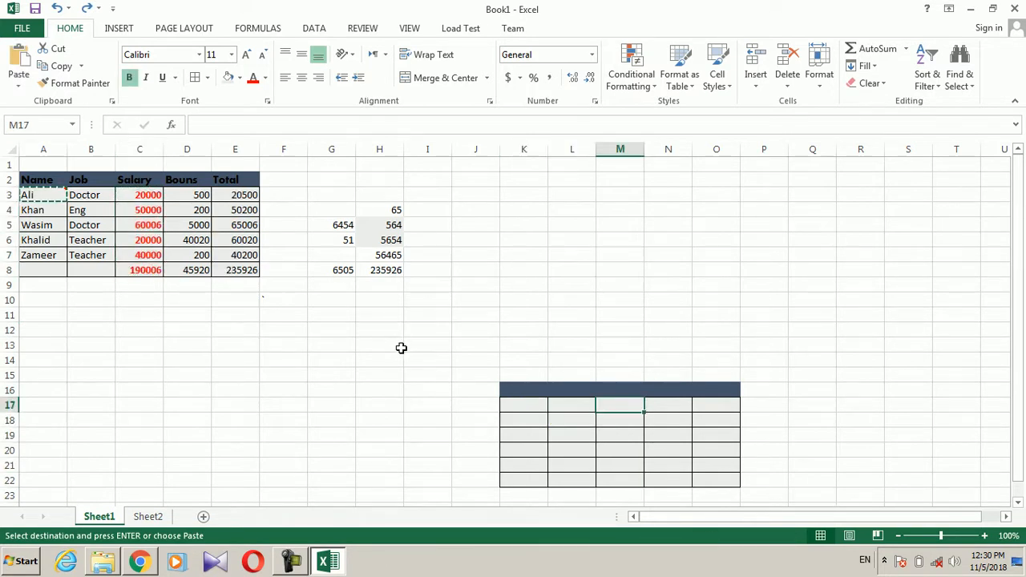
key("ctrl+z")
key("ctrl+z")
key("ctrl+z")
key("ctrl+z")
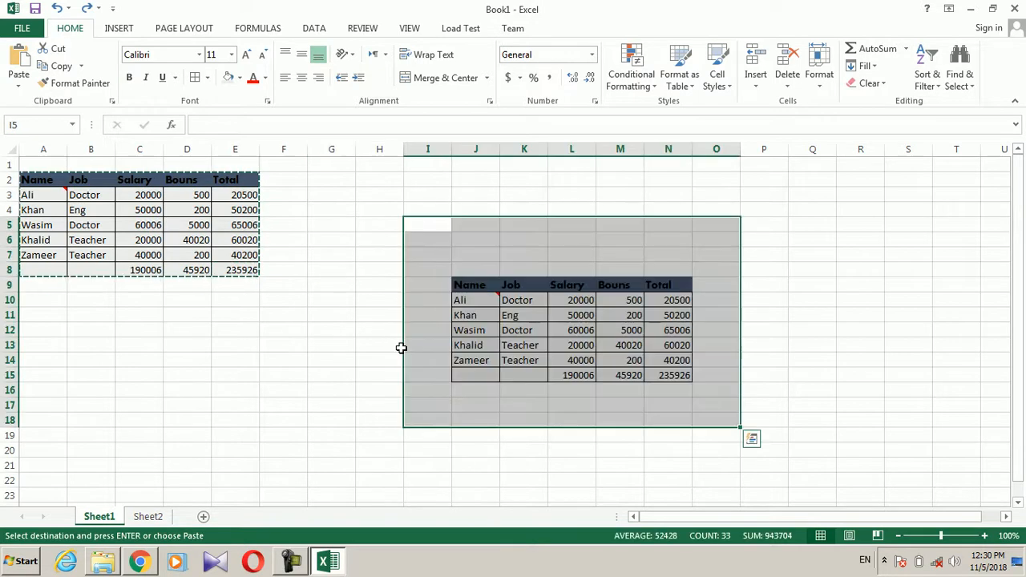
key("ctrl+z")
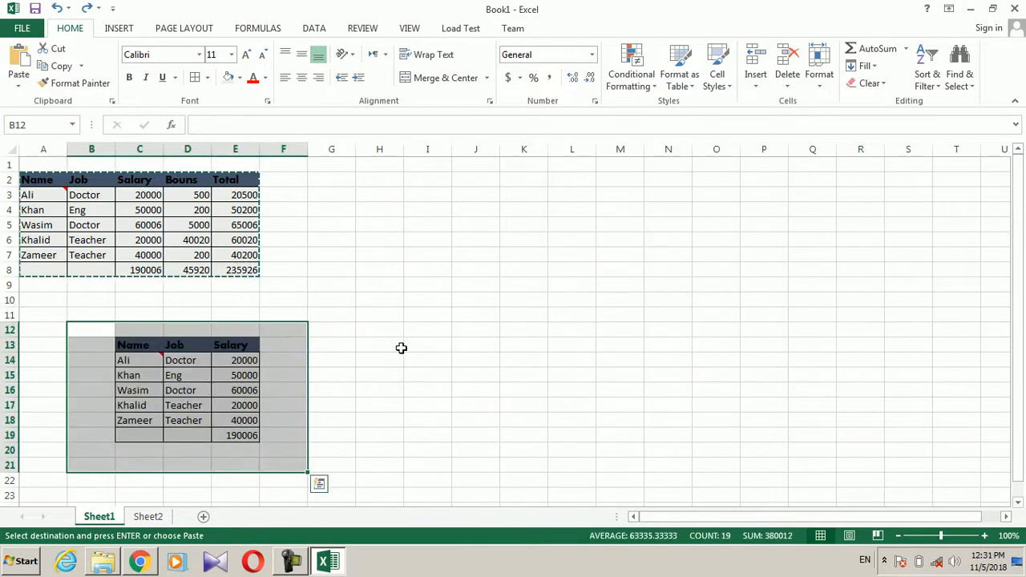
key("ctrl+z")
key("ctrl+z")
left_click(194, 228)
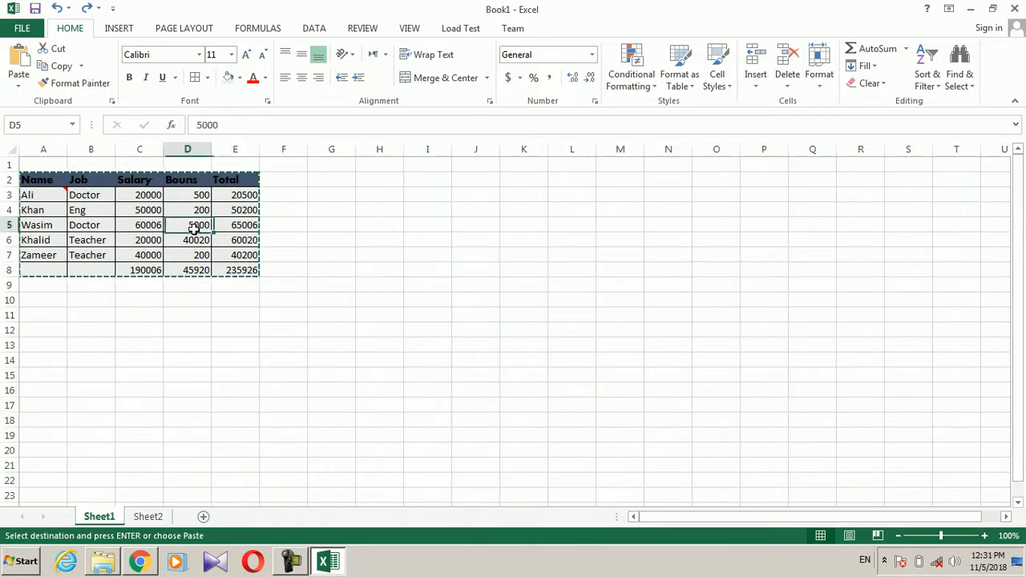
left_click(356, 260)
key("ctrl+alt+v")
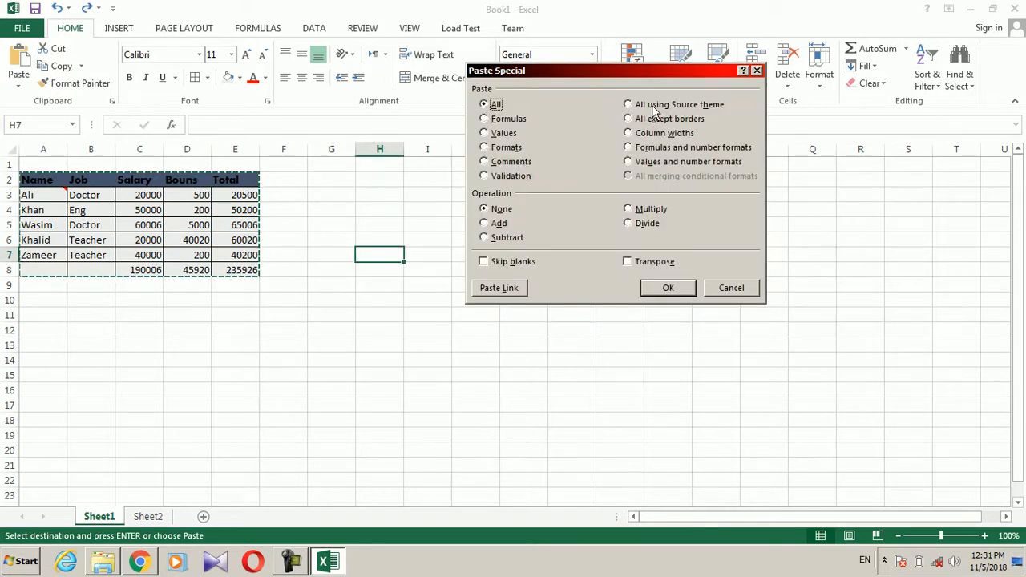
left_click(752, 289)
key("Escape")
Step: Preview cell styles on the table A2:E8 without applying one, and apply the Slice theme to the workbook
left_click_drag(42, 184, 229, 270)
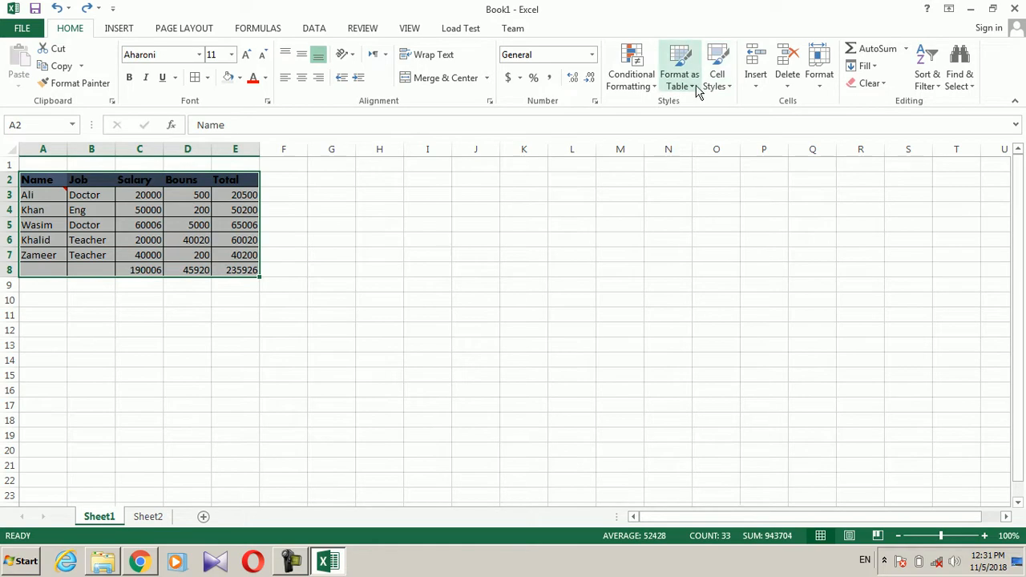
left_click(729, 90)
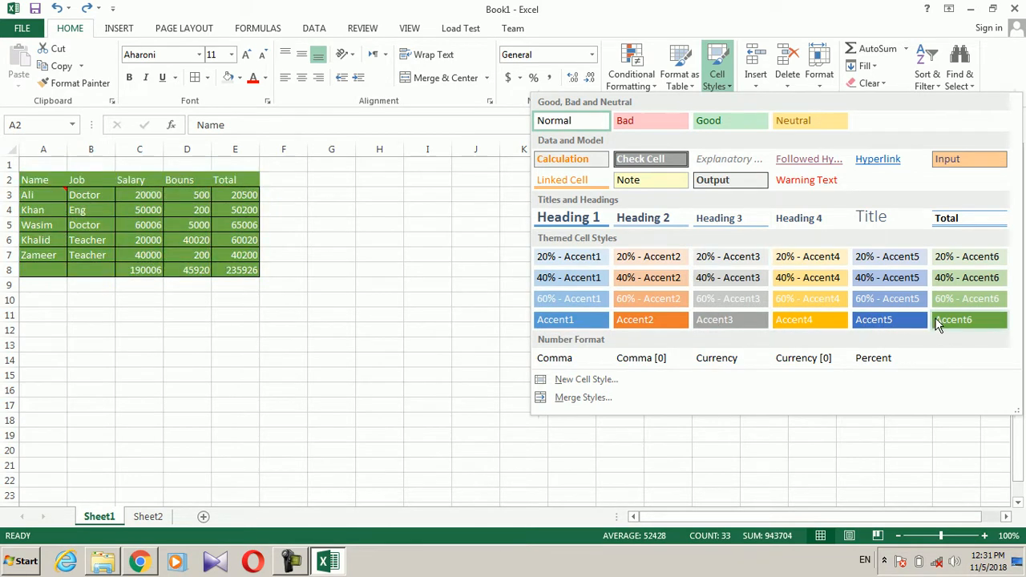
left_click(362, 28)
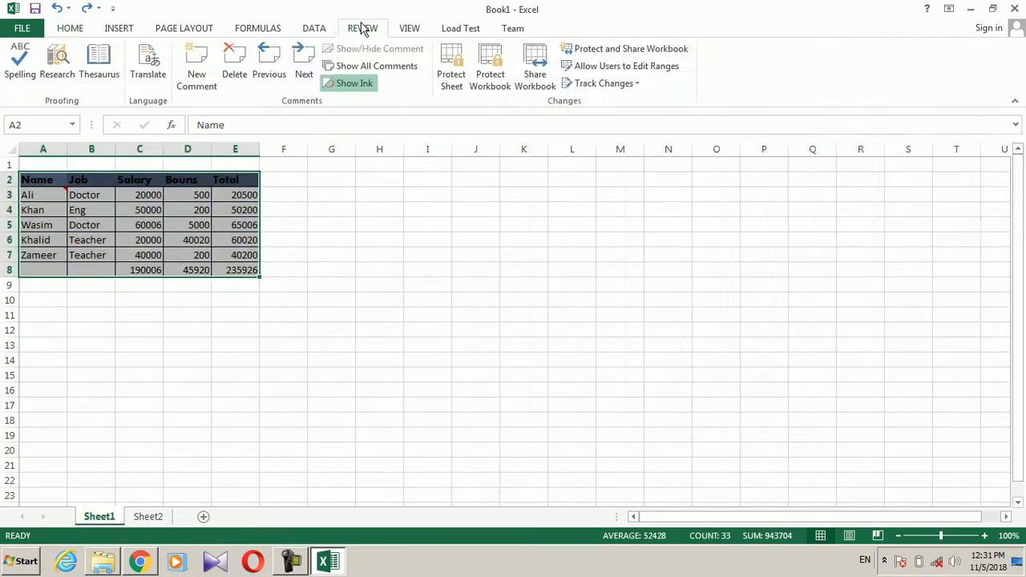
left_click(316, 28)
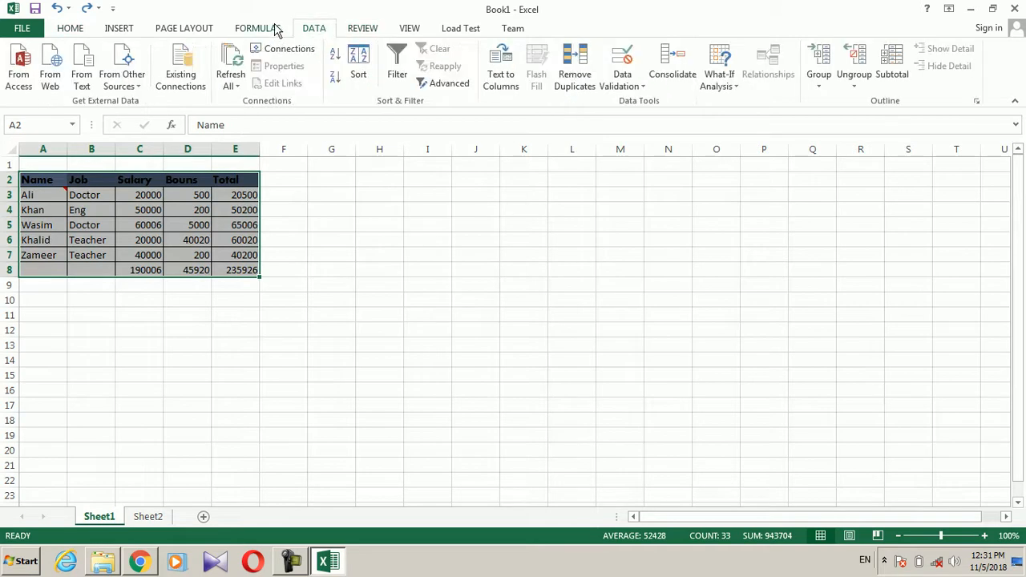
left_click(192, 29)
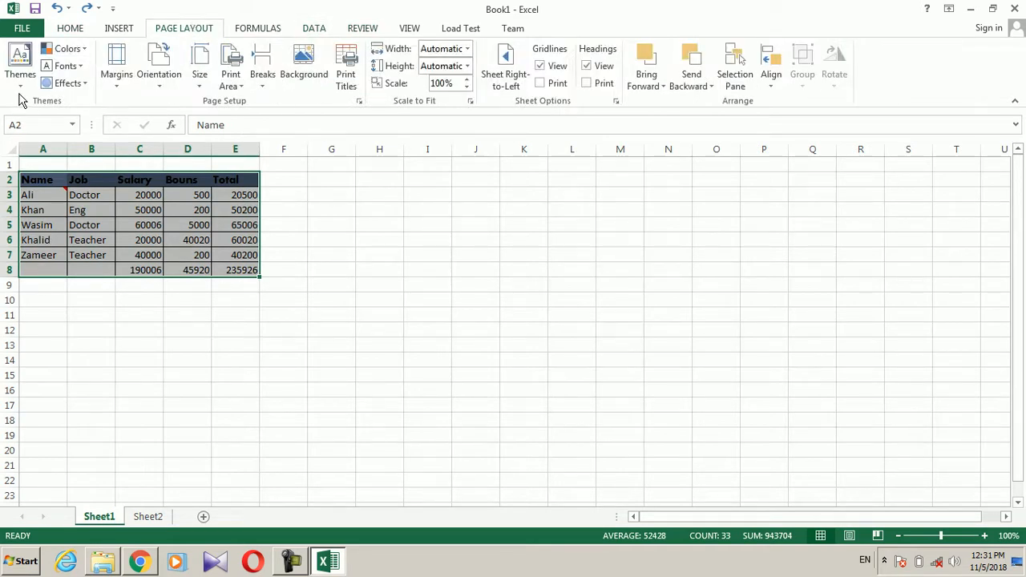
left_click(20, 66)
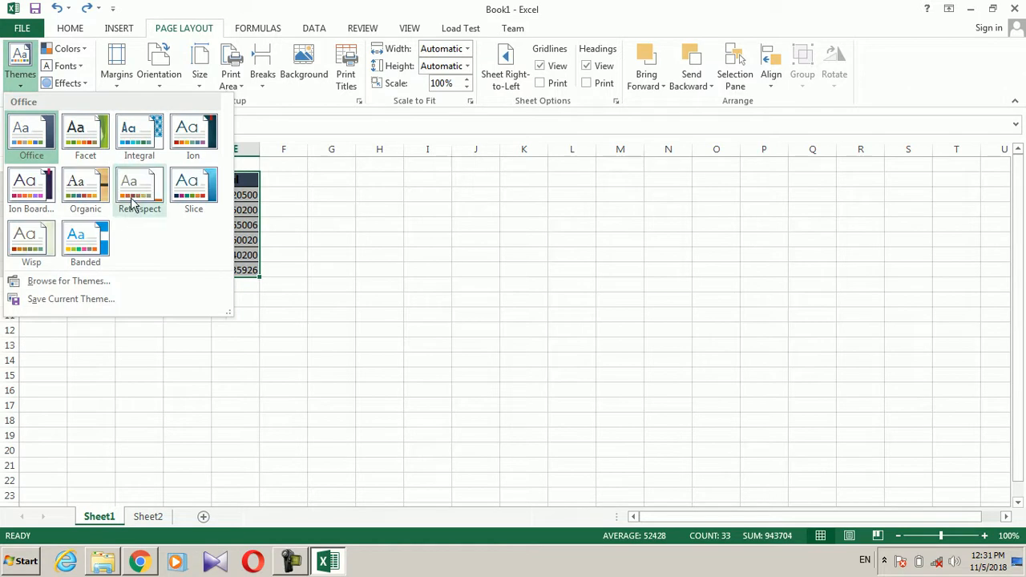
left_click(192, 185)
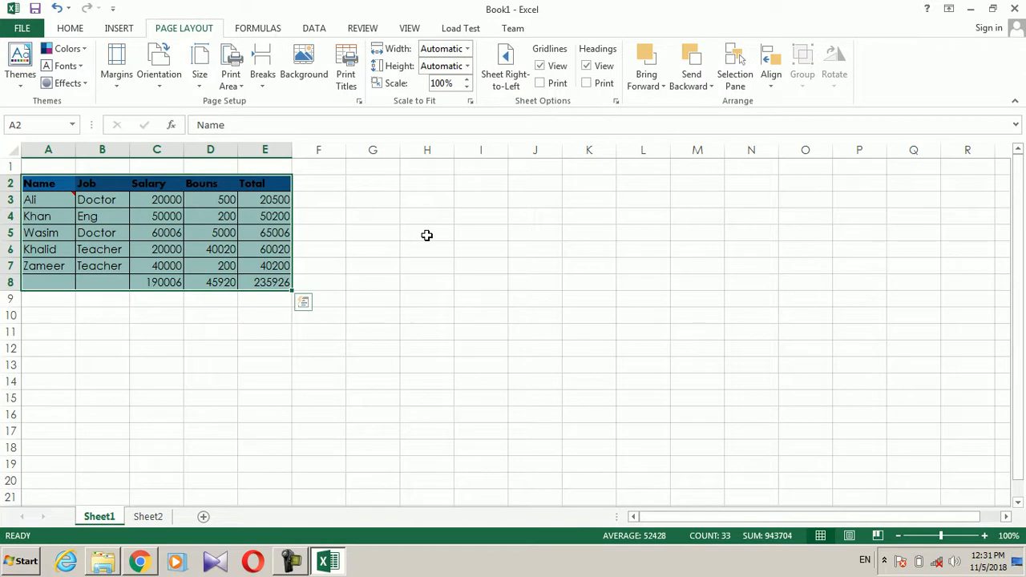
Step: Copy the table A2:E8 and paste it at G3 with the All using Source theme option
left_click(70, 28)
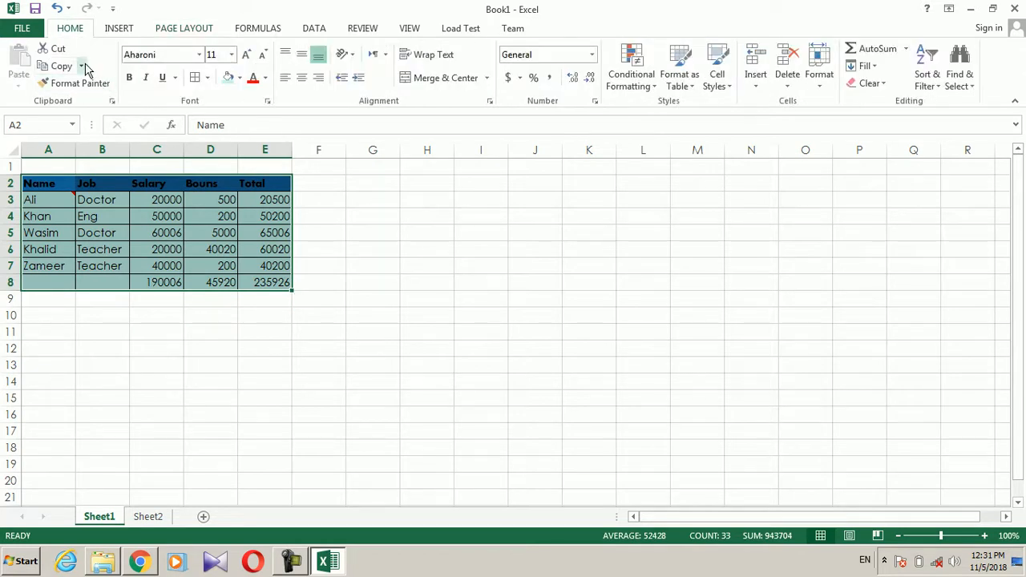
left_click(53, 65)
left_click(396, 206)
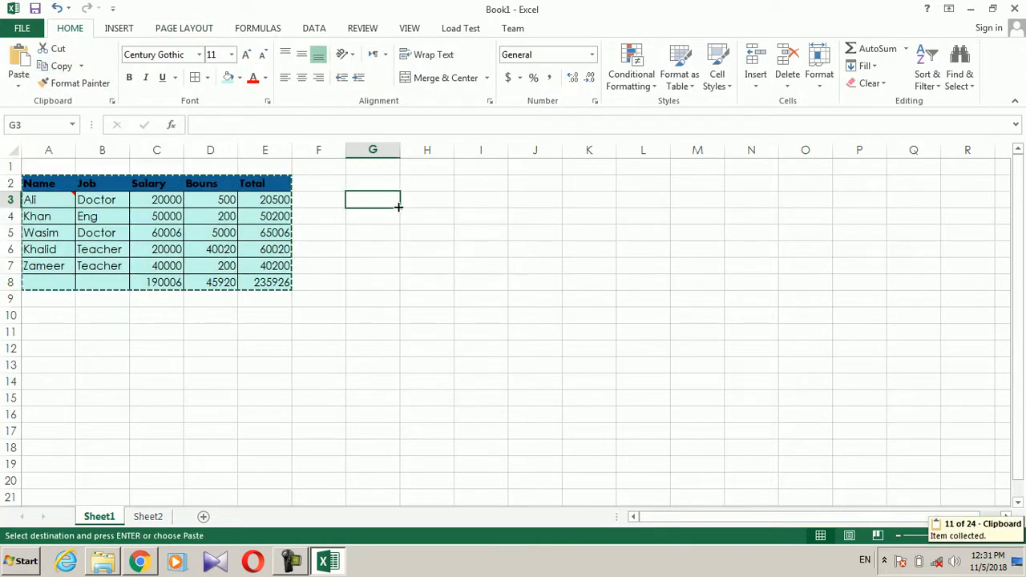
key("ctrl+alt+v")
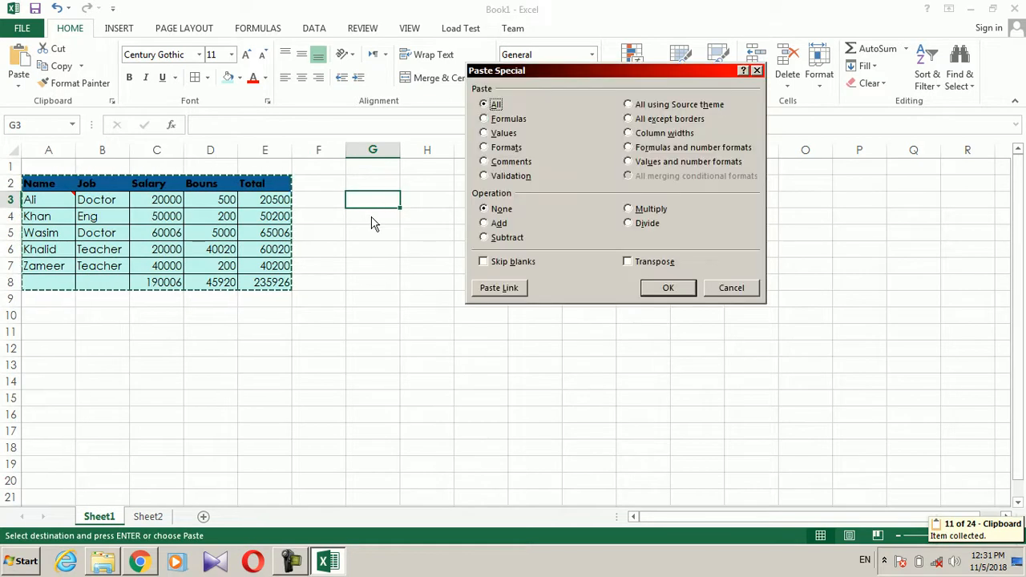
left_click(688, 107)
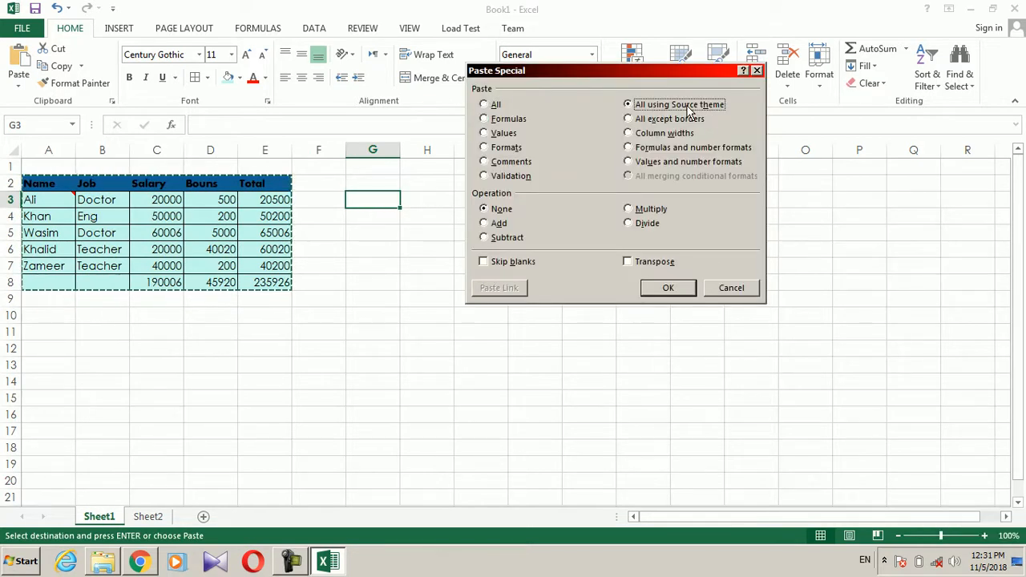
left_click(668, 288)
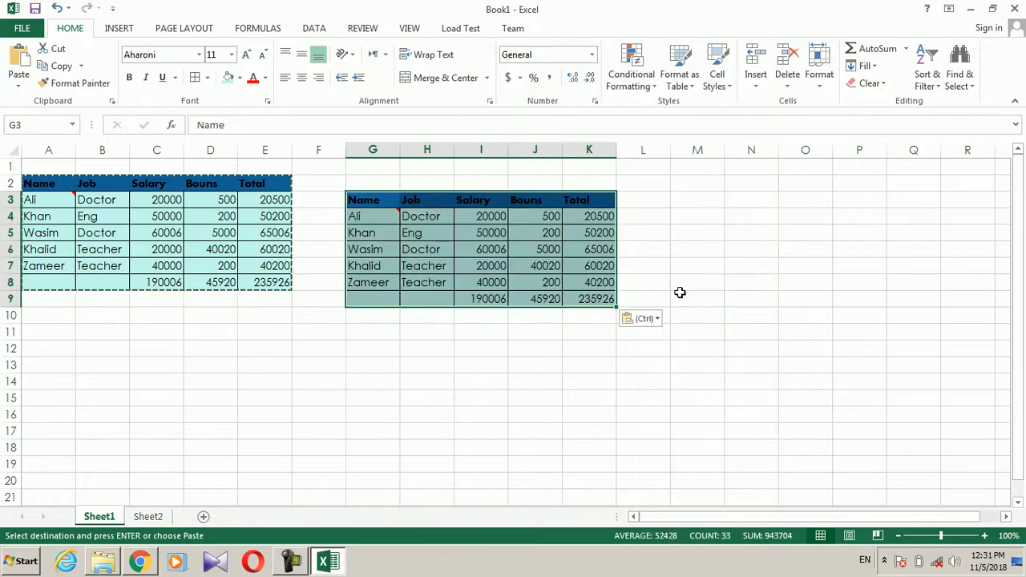
left_click(148, 517)
left_click(248, 414)
key("alt")
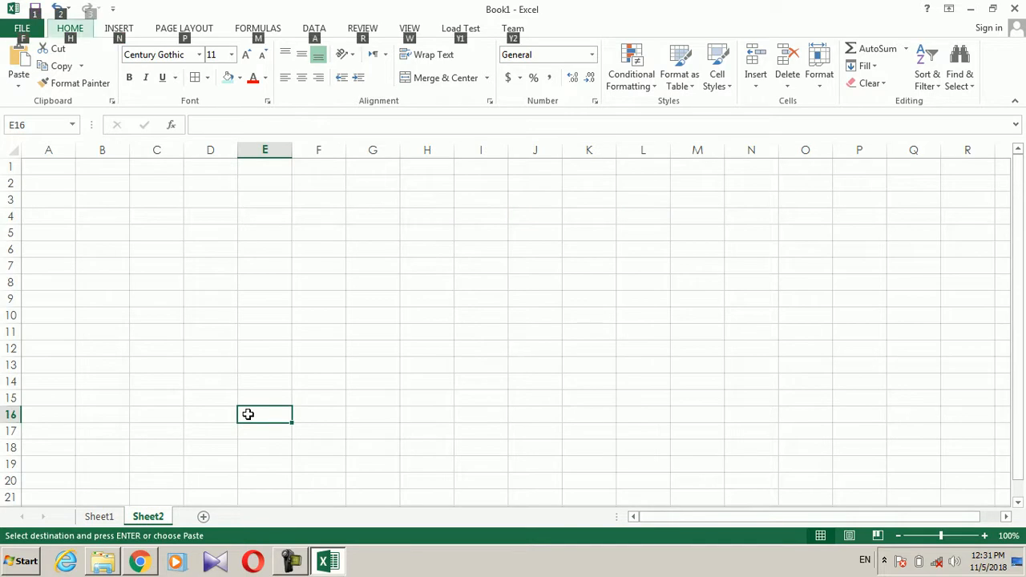
left_click(99, 517)
left_click(228, 242)
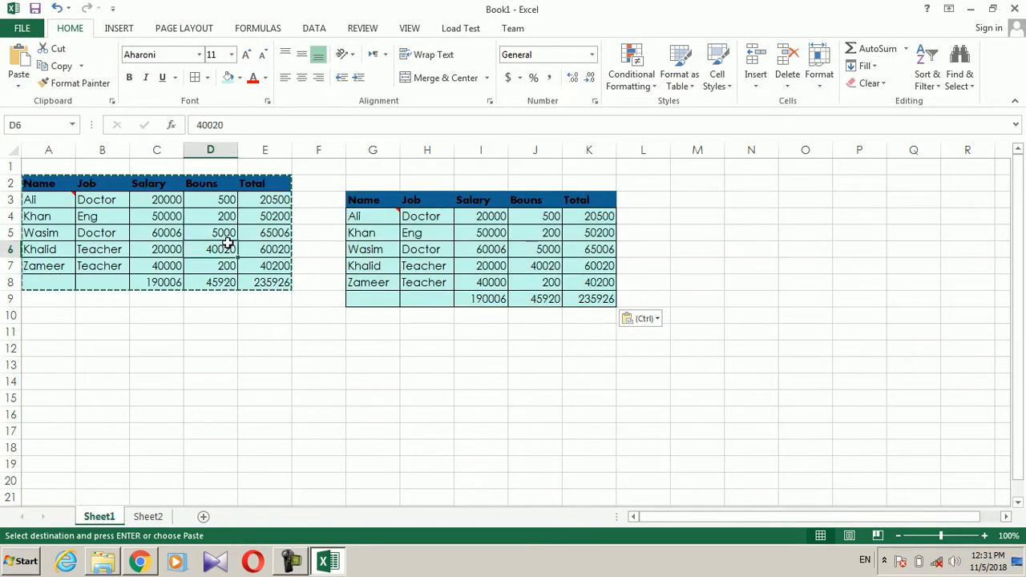
Step: Copy the table A2:E8 from Sheet1 and paste it at D17 of Sheet2 with the All using Source theme option
left_click_drag(44, 186, 268, 282)
key("ctrl+c")
left_click_drag(151, 500, 152, 515)
left_click(155, 519)
left_click(218, 427)
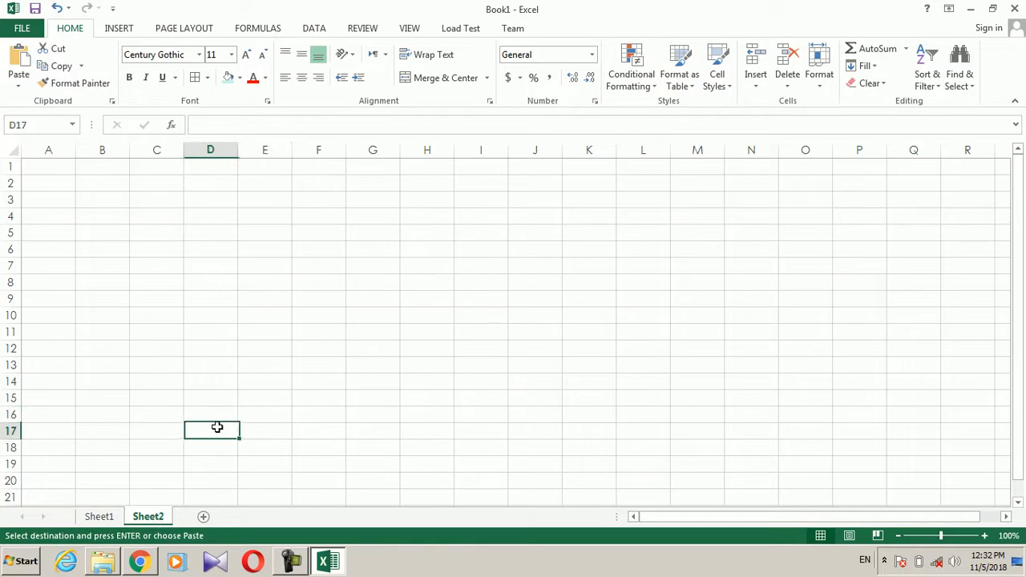
key("ctrl+alt+v")
left_click(664, 105)
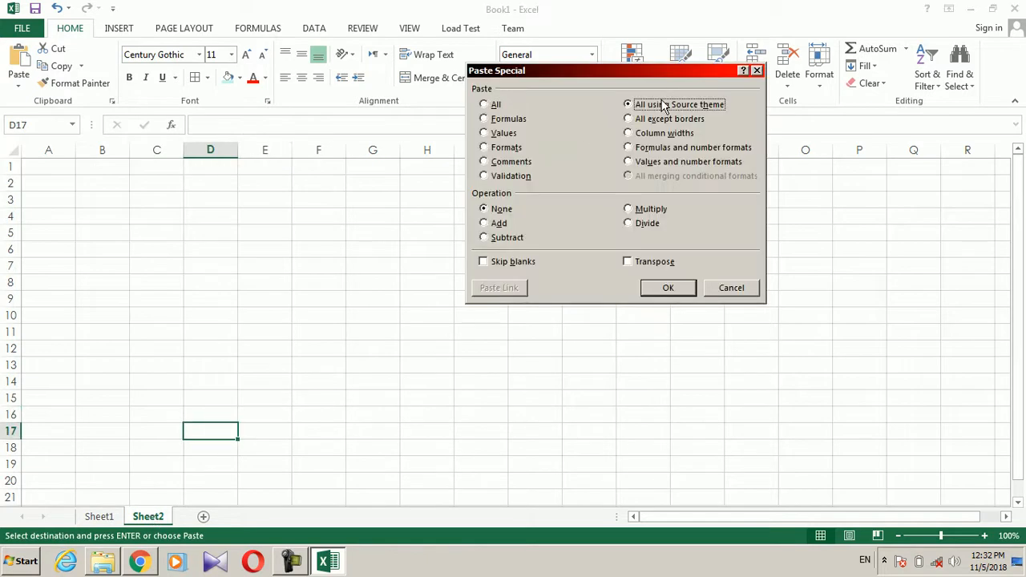
left_click(670, 286)
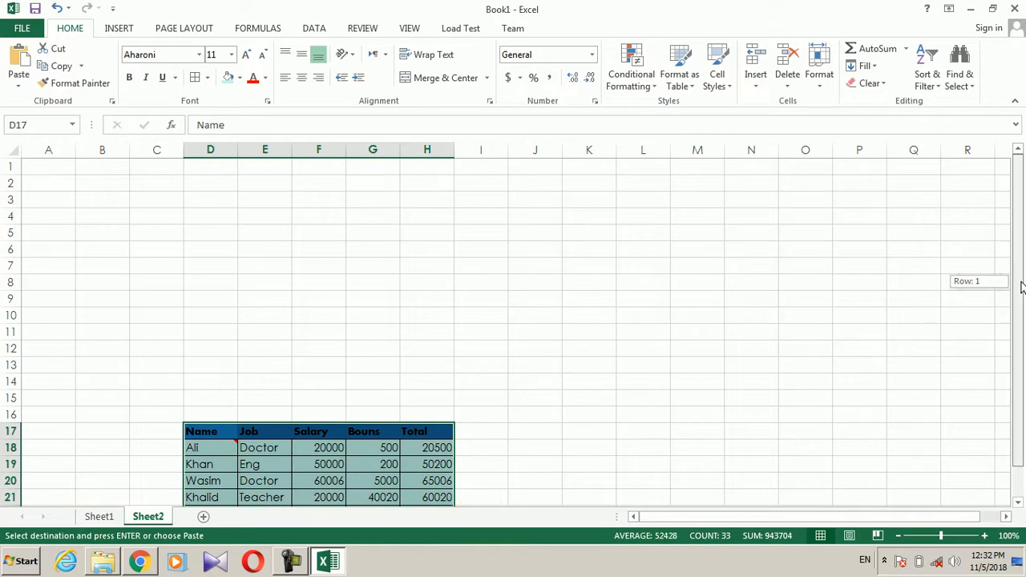
left_click_drag(1021, 284, 1024, 363)
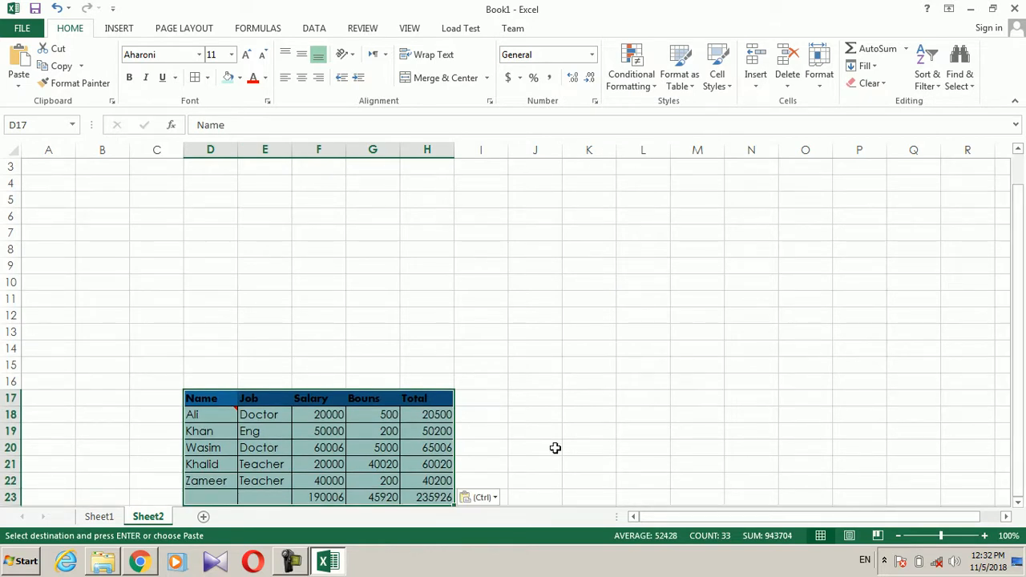
Step: Return to Sheet1 and inspect the sum formulas in the bottom row of the pasted table copy
left_click(110, 520)
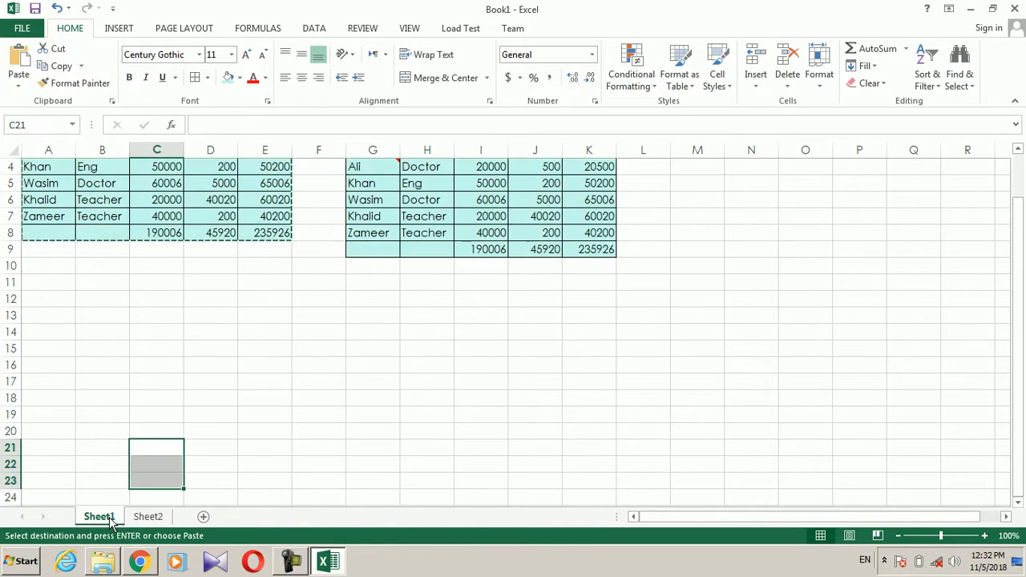
left_click_drag(1020, 264, 1023, 172)
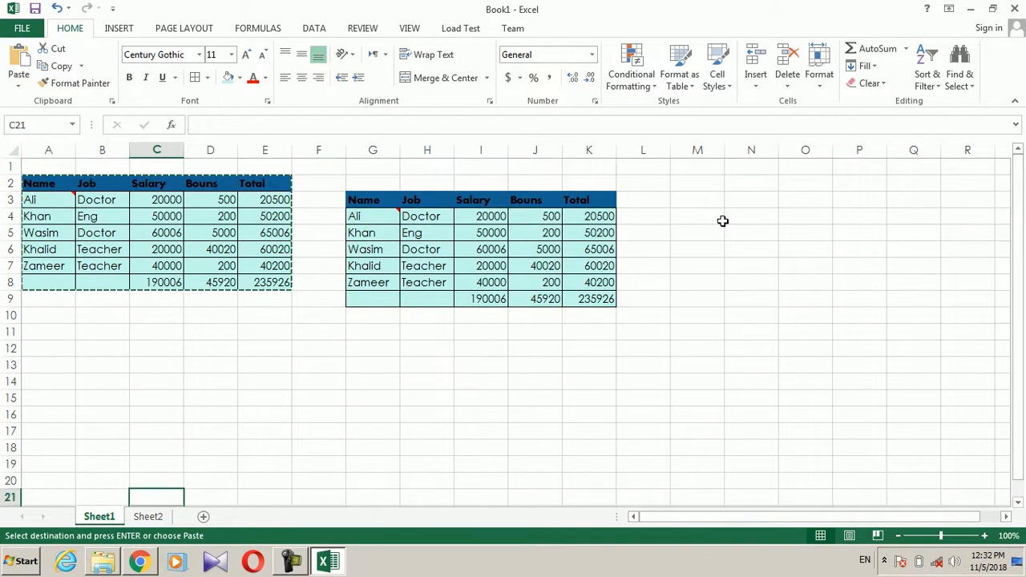
left_click(580, 298)
left_click(547, 298)
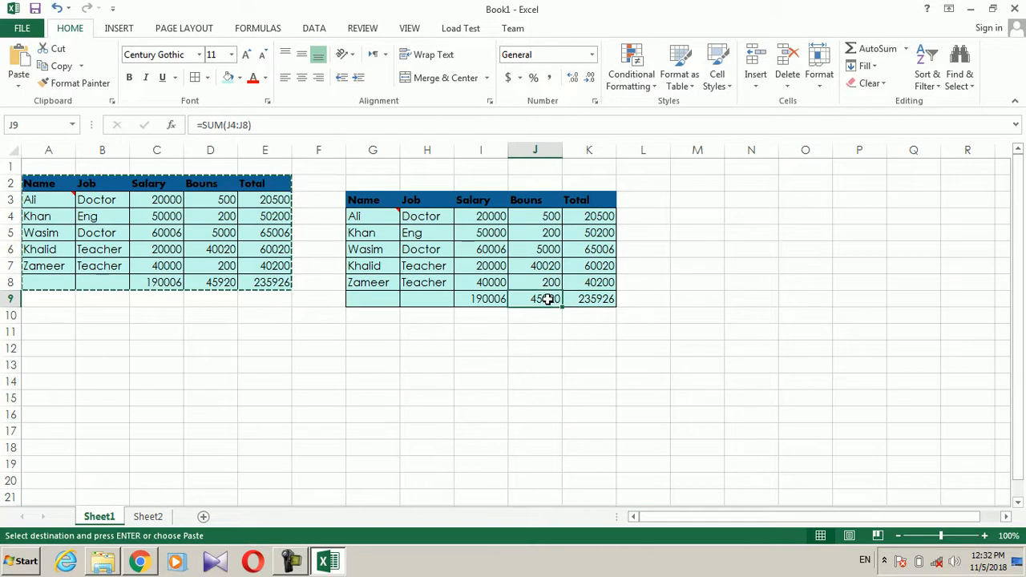
left_click(483, 296)
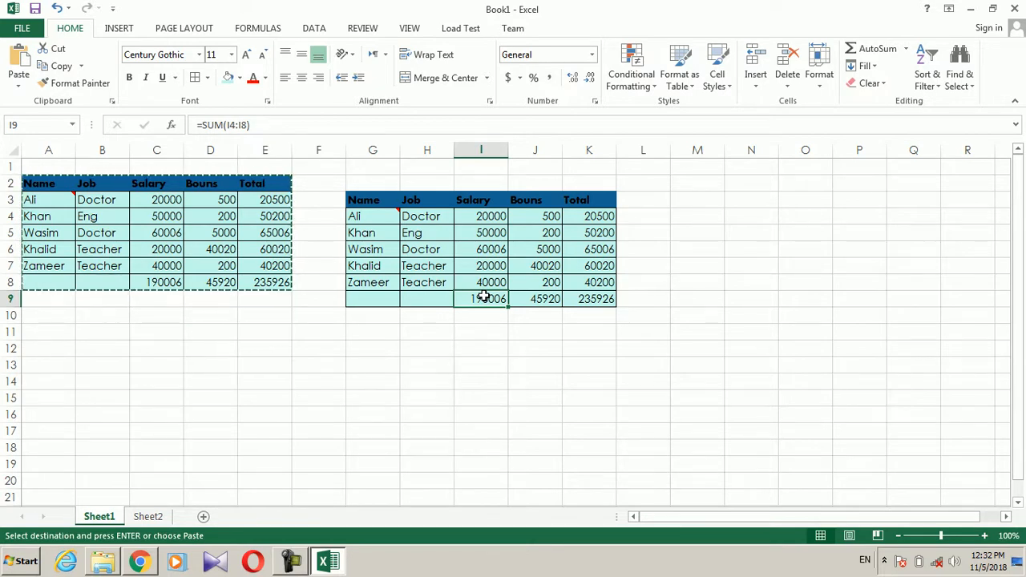
left_click(11, 83)
left_click(153, 325)
key("ctrl+alt+v")
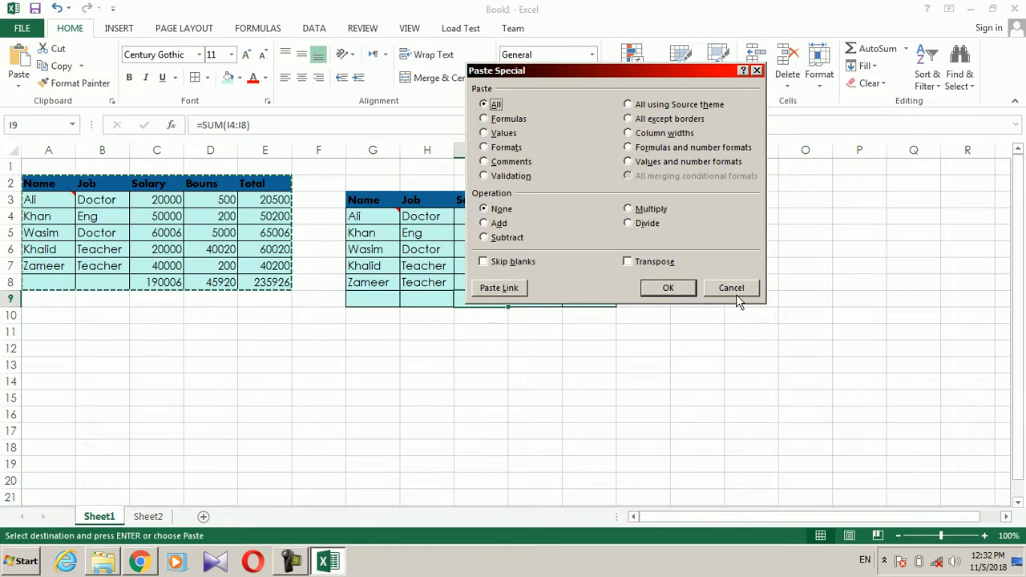
key("Return")
Step: Undo the source-theme pastes and the Slice theme change, and cancel the active copy selection
left_click_drag(46, 183, 248, 283)
key("ctrl+z")
key("ctrl+z")
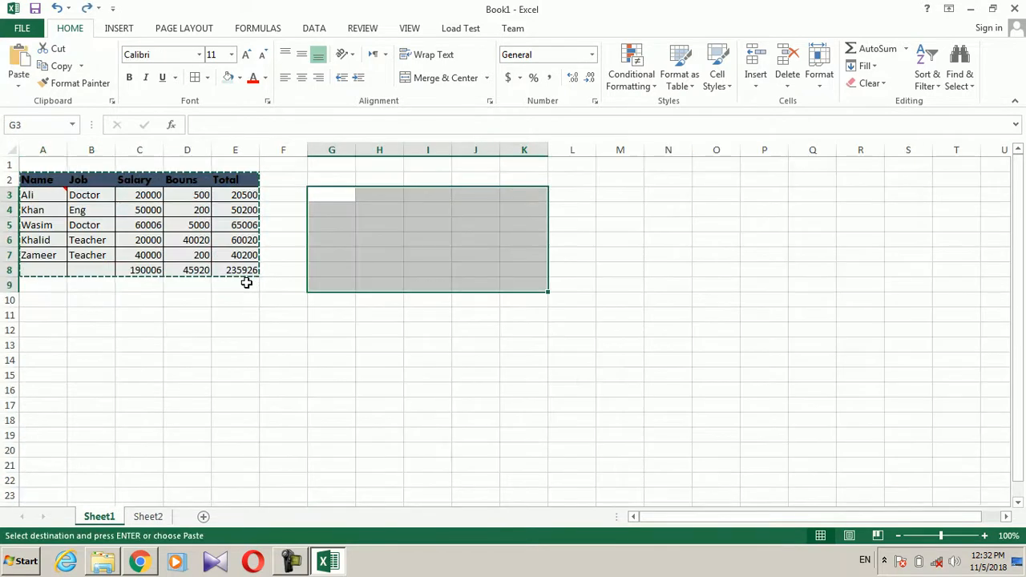
key("Escape")
left_click(246, 282)
left_click_drag(46, 195, 141, 254)
left_click_drag(34, 178, 226, 174)
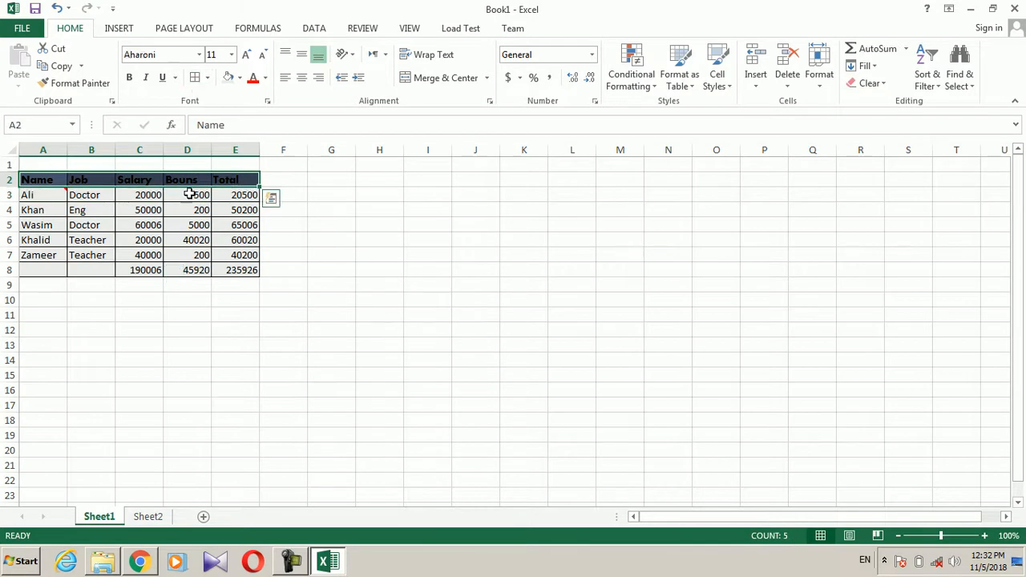
left_click(184, 298)
left_click_drag(54, 180, 232, 270)
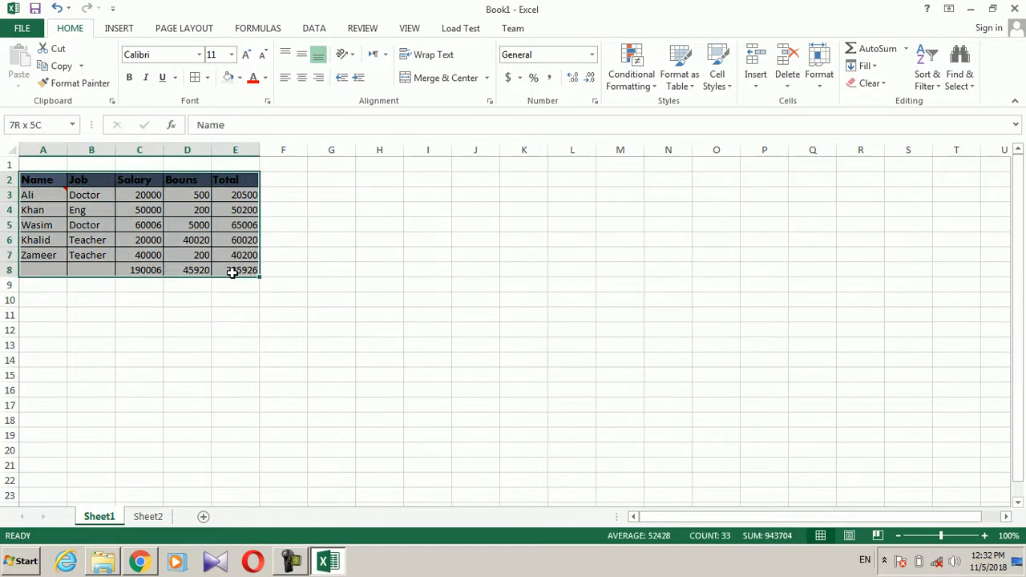
left_click(410, 244)
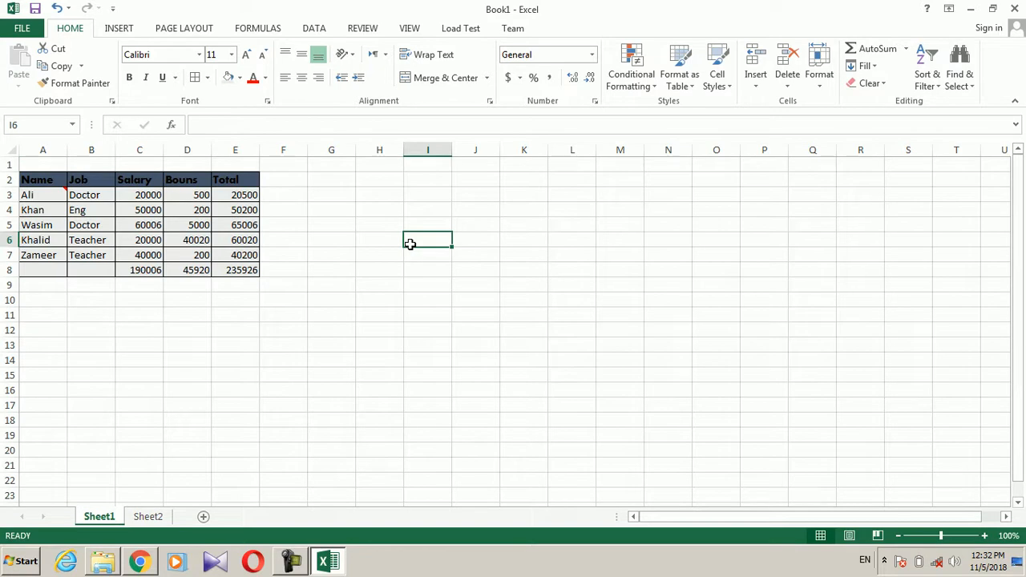
Step: Copy the salary table A2:E8 and paste it at H5 with the All except borders option
left_click_drag(36, 179, 222, 270)
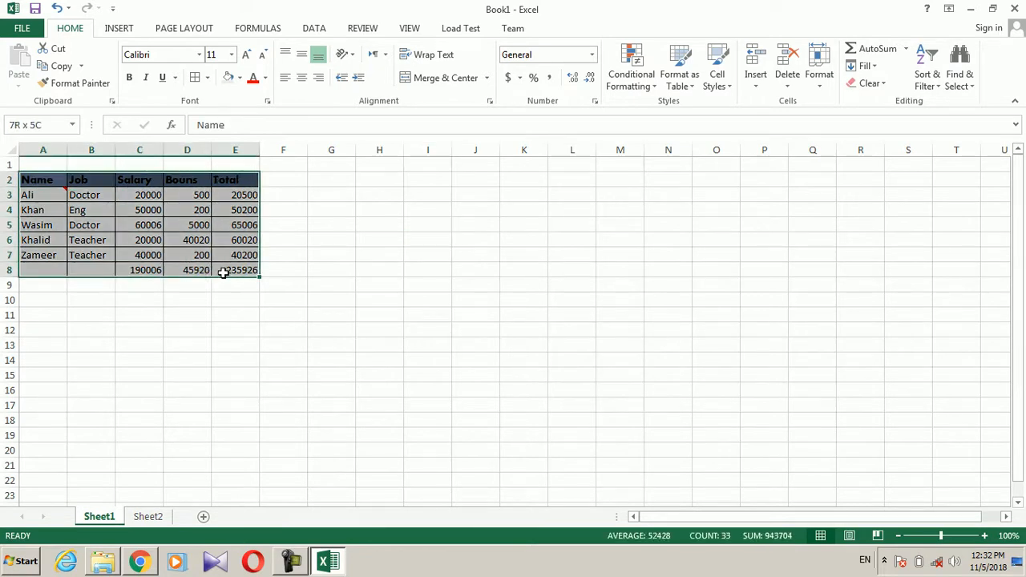
left_click(63, 66)
left_click(388, 223)
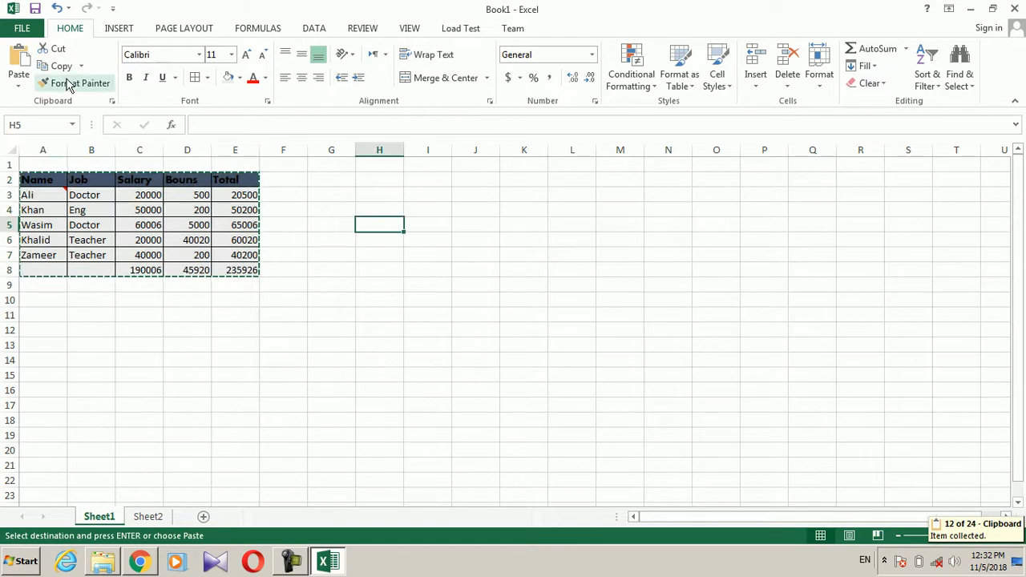
left_click(18, 85)
left_click(56, 245)
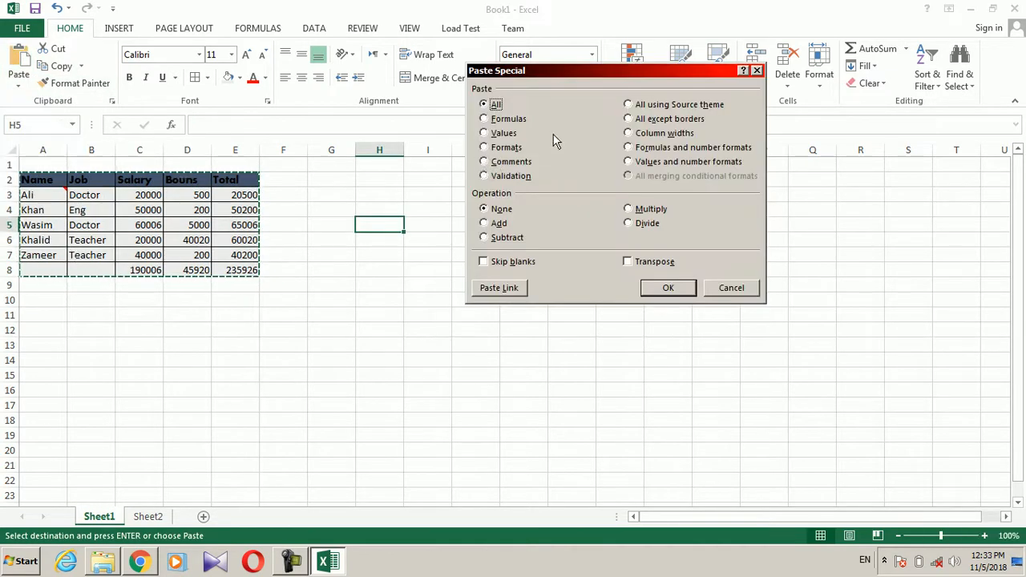
left_click(651, 120)
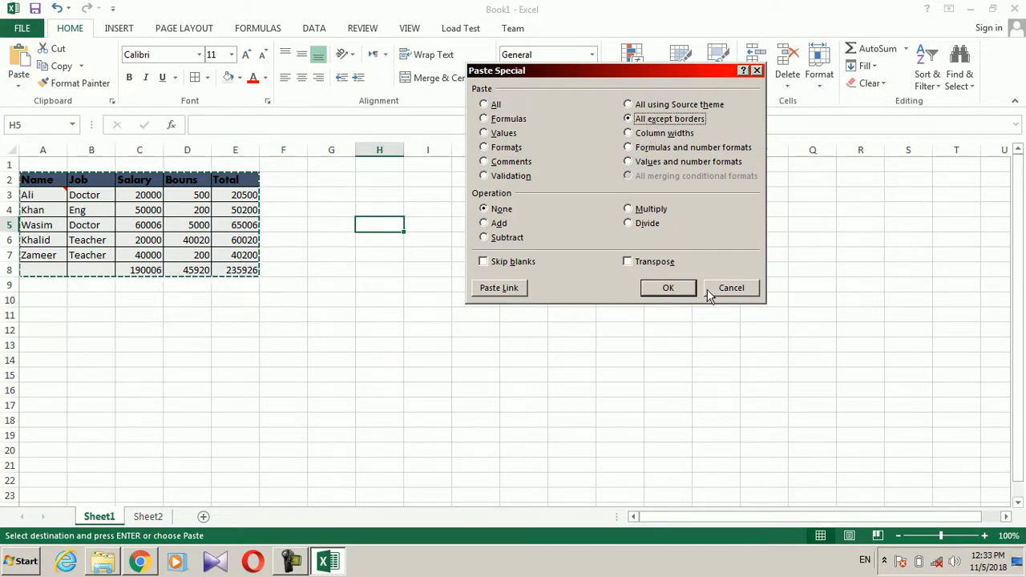
left_click(675, 287)
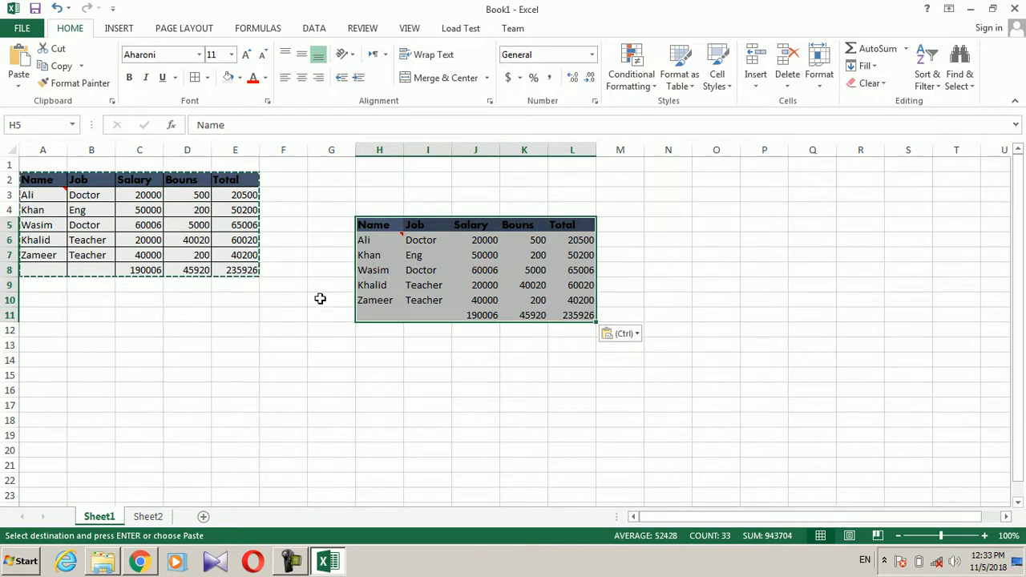
left_click(266, 343)
key("ctrl+alt+v")
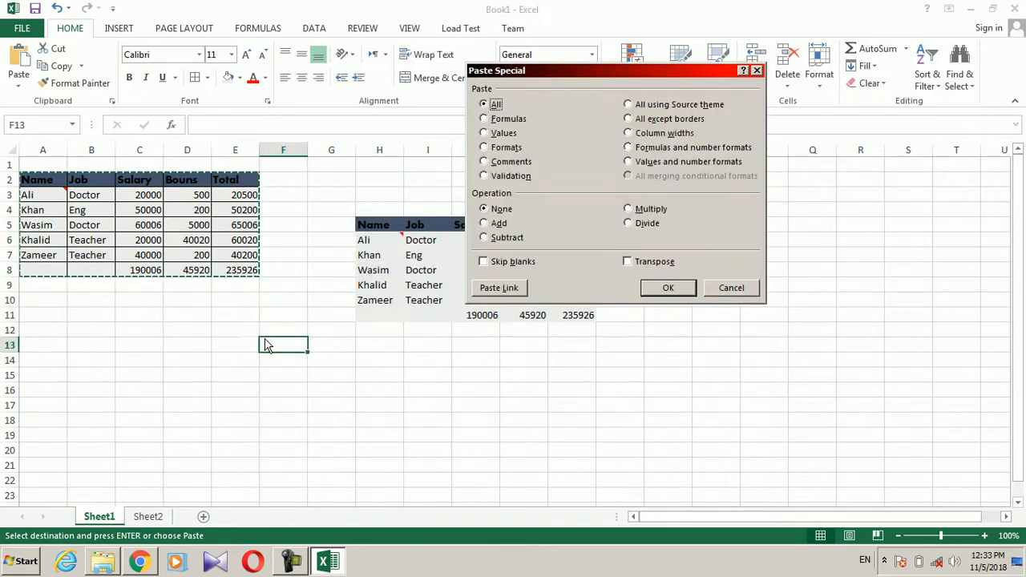
left_click(734, 289)
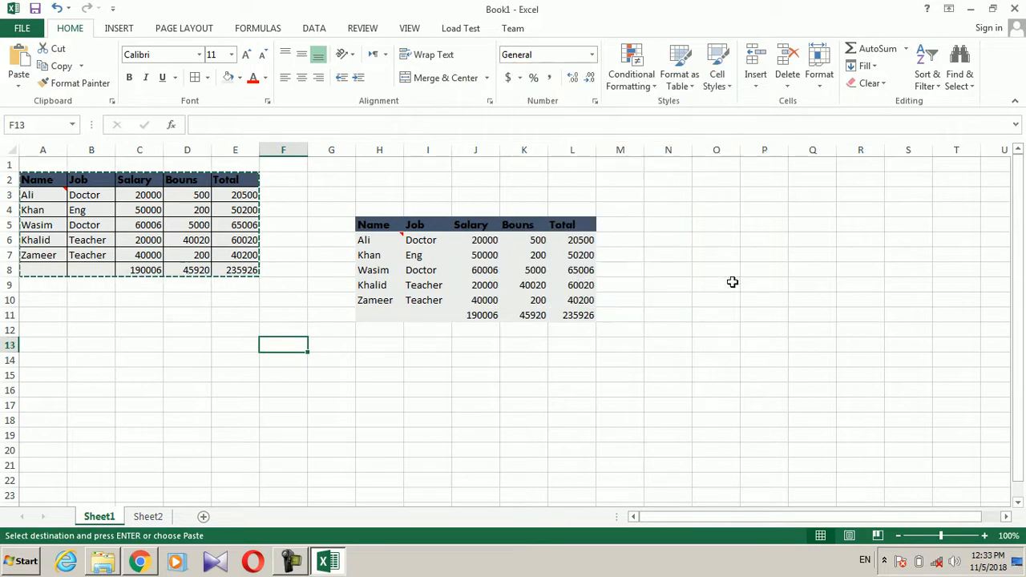
Step: Undo the paste without borders, redo and undo it once more to compare, and cancel the active copy selection
left_click(365, 209)
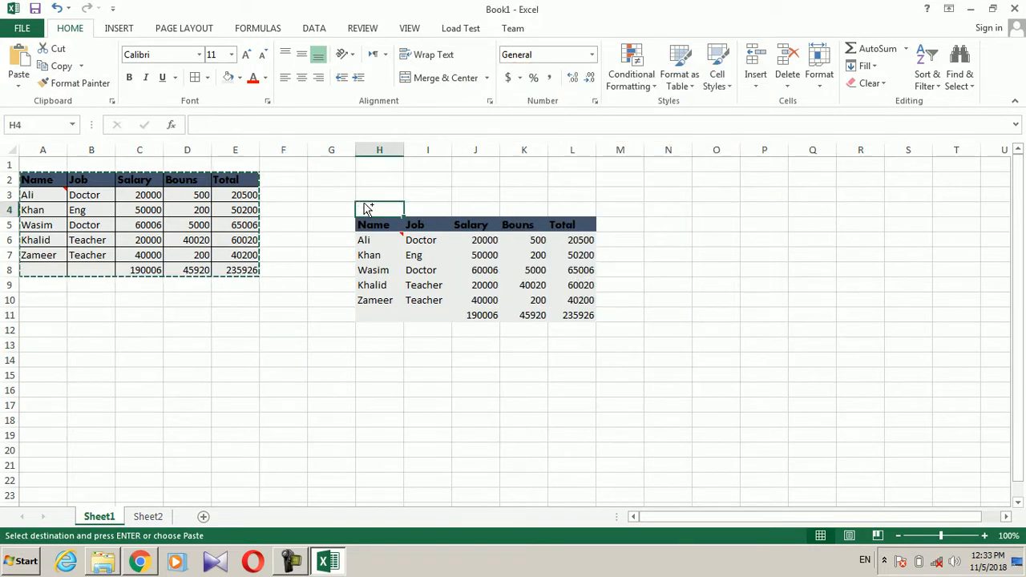
key("ctrl+z")
key("ctrl+z")
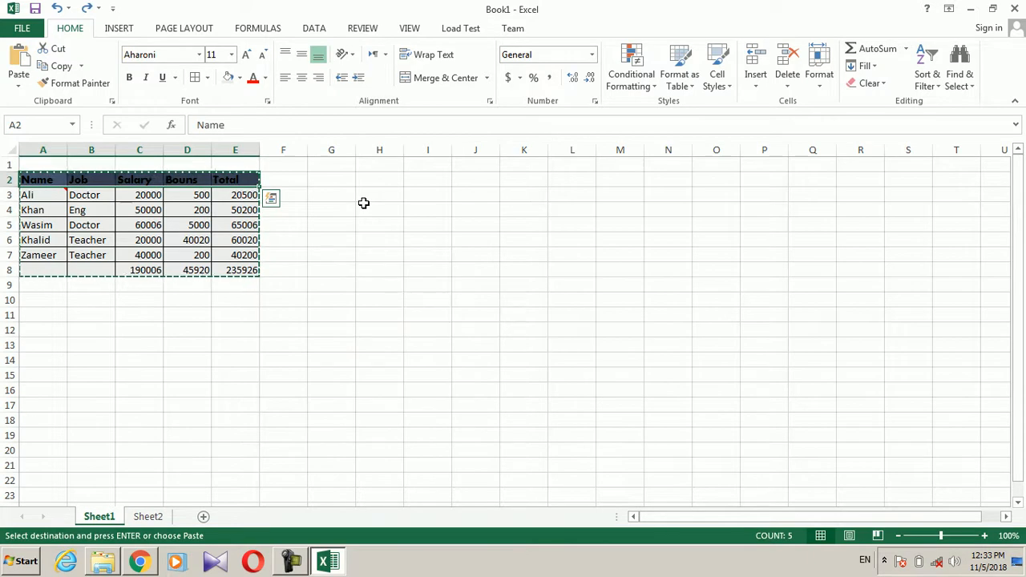
key("ctrl+y")
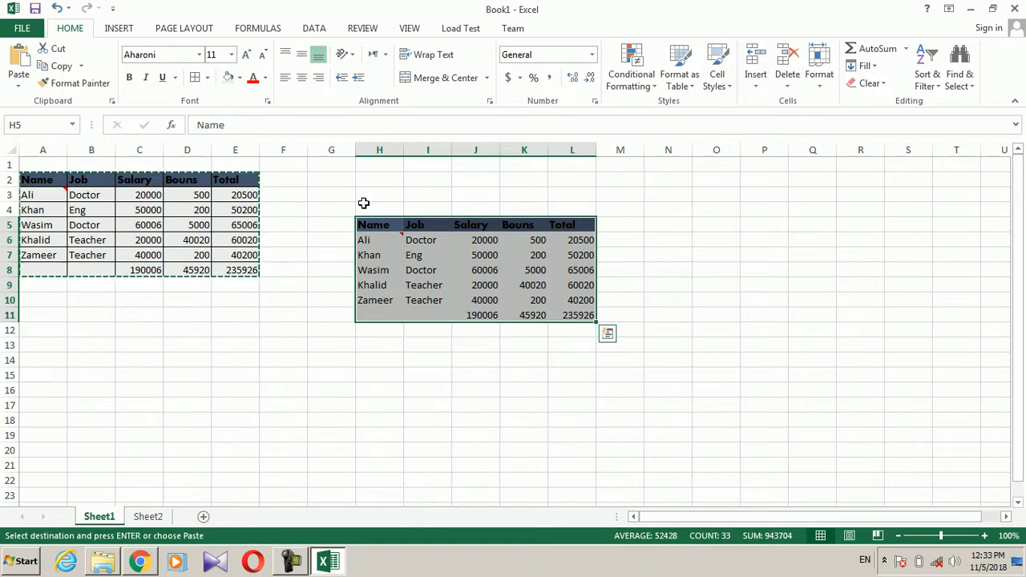
key("ctrl+z")
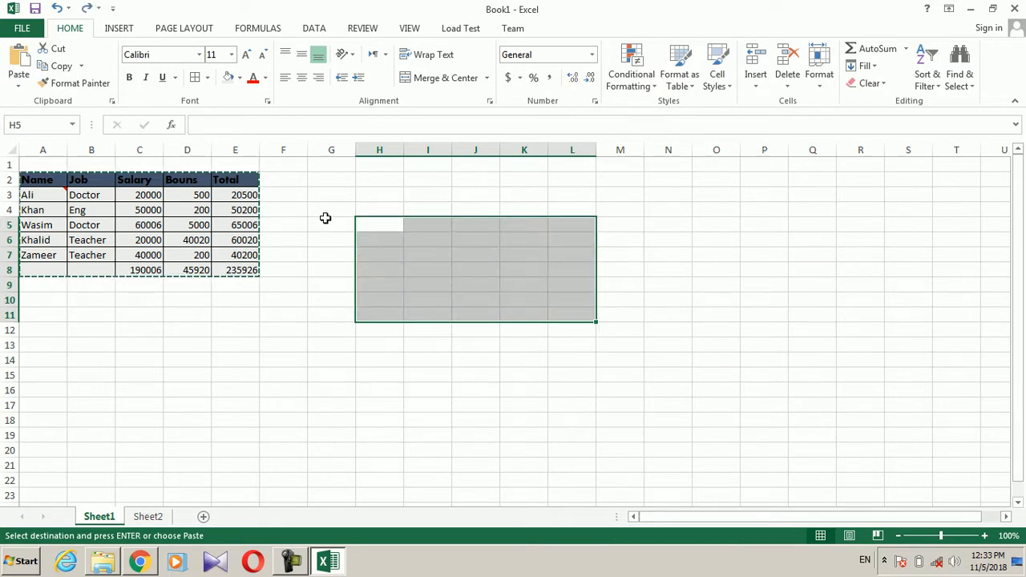
left_click(318, 303)
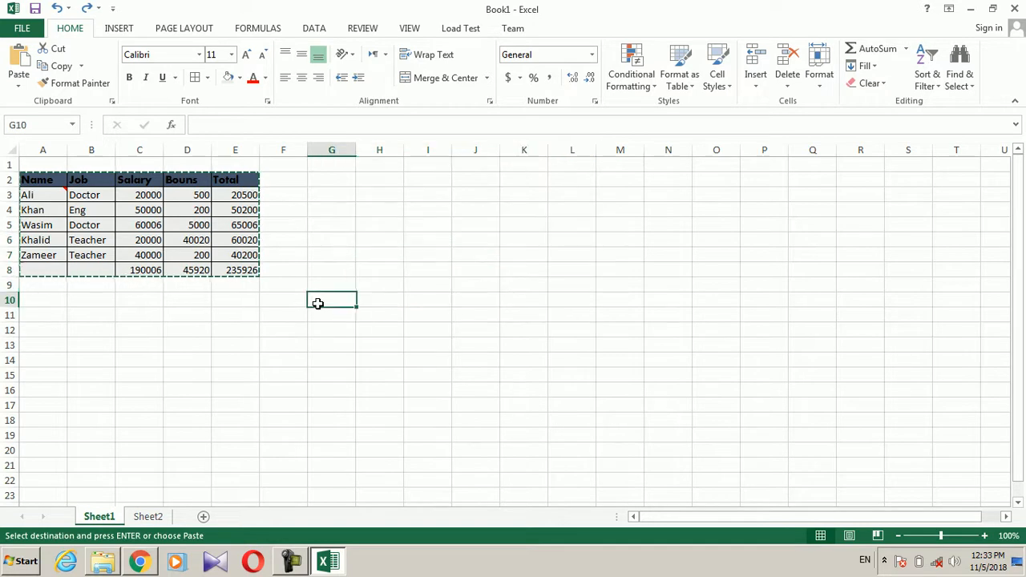
key("Escape")
Step: Widen the Salary column to about three times its width and copy cell C4
left_click(161, 194)
left_click_drag(163, 150, 273, 150)
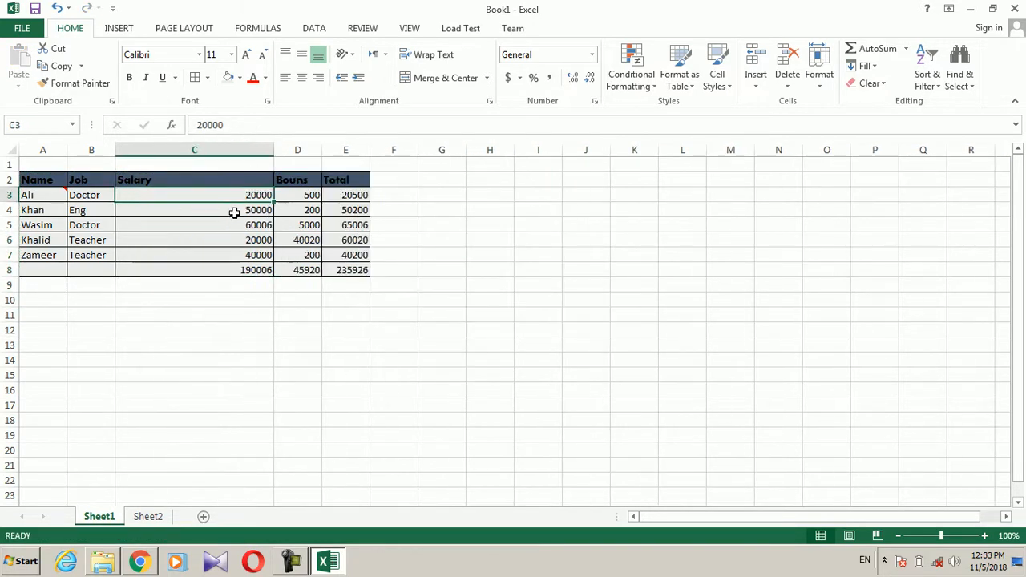
left_click(234, 210)
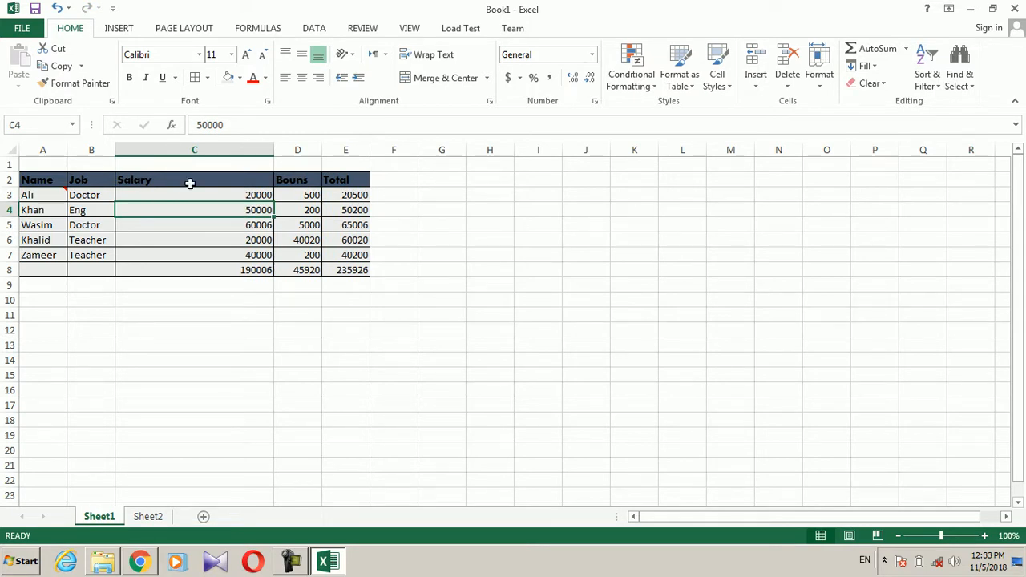
left_click(60, 65)
Step: Try a regular paste of the copied salary cell at H2 and undo it
left_click(497, 184)
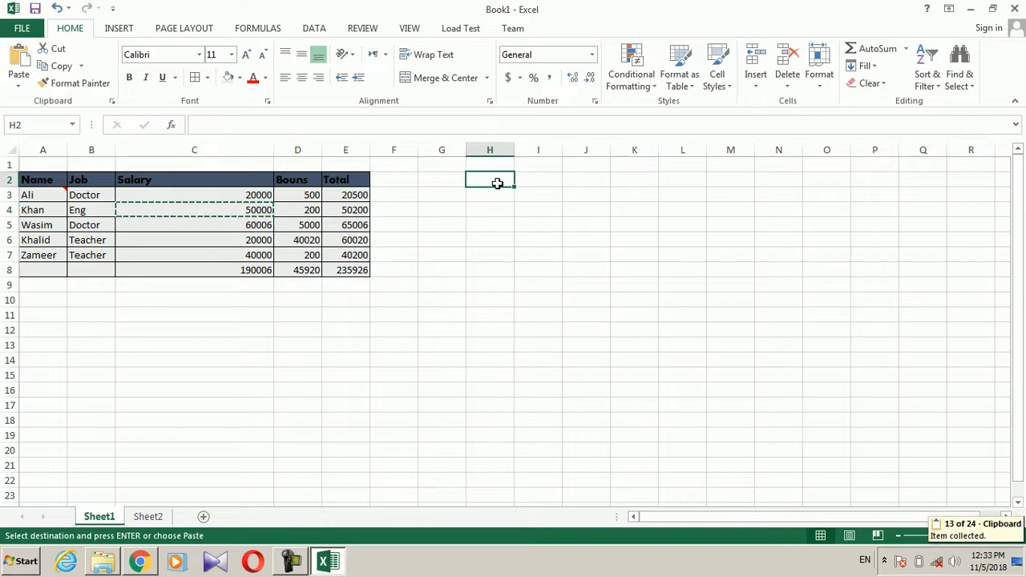
key("ctrl+v")
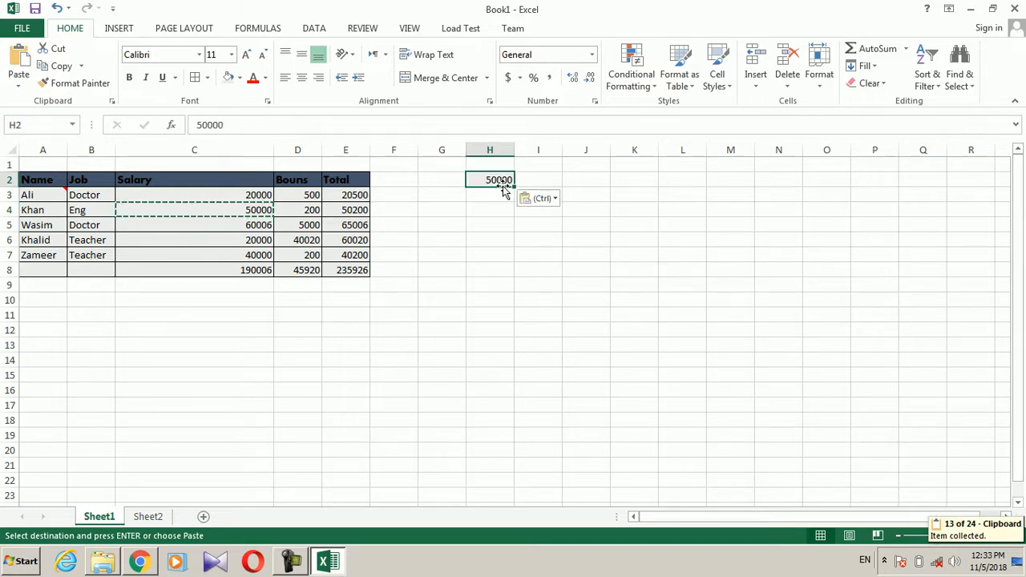
key("ctrl+z")
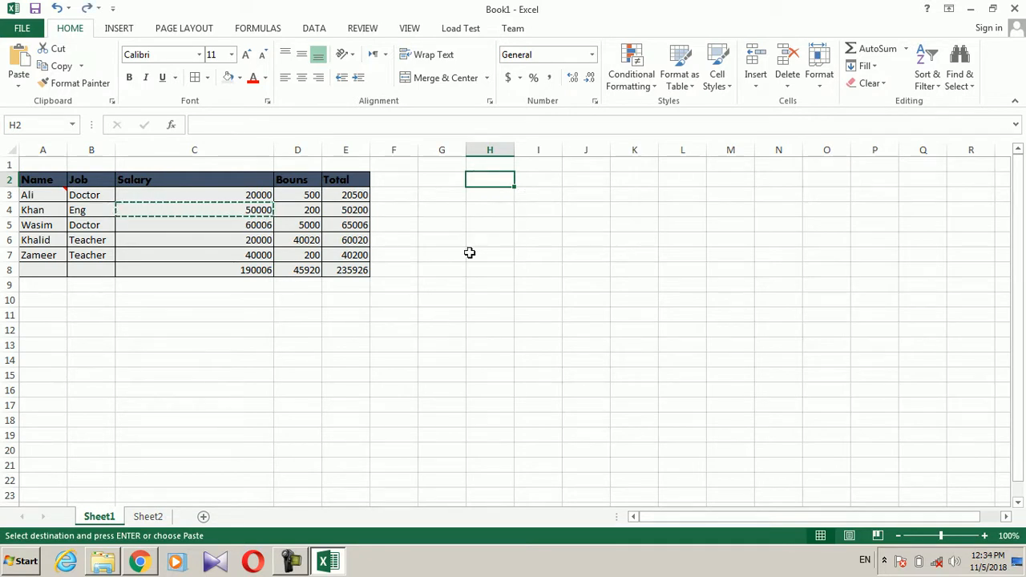
Step: Paste only the Salary column's width at H7 with the Column widths option and end the copy mode
left_click(470, 252)
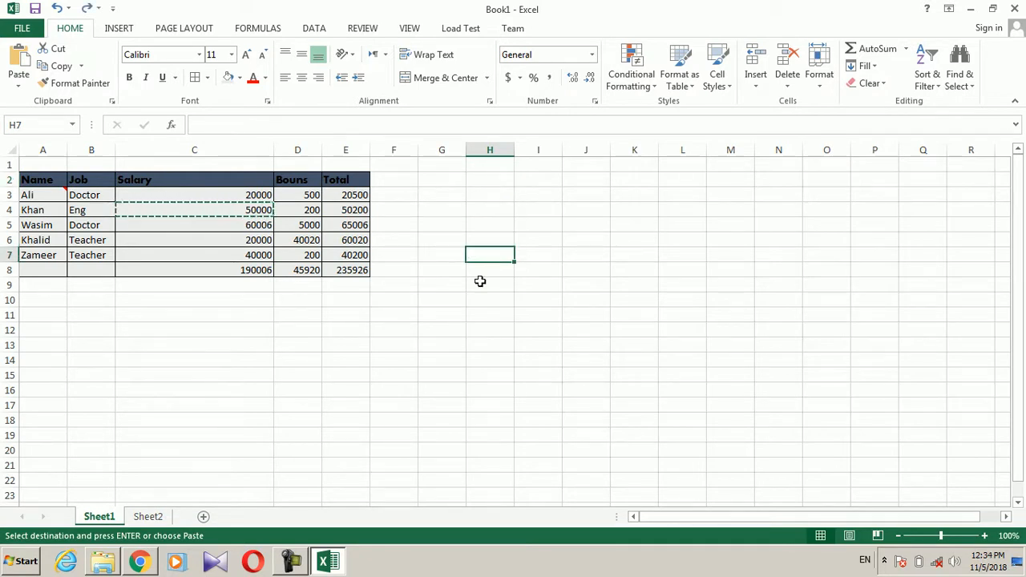
key("ctrl+alt+v")
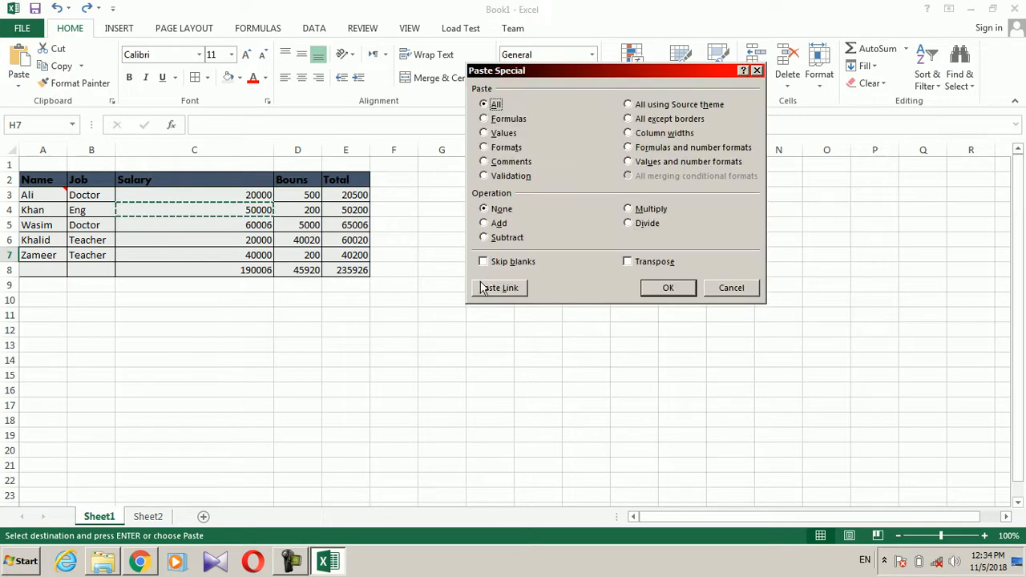
left_click(676, 134)
left_click(675, 286)
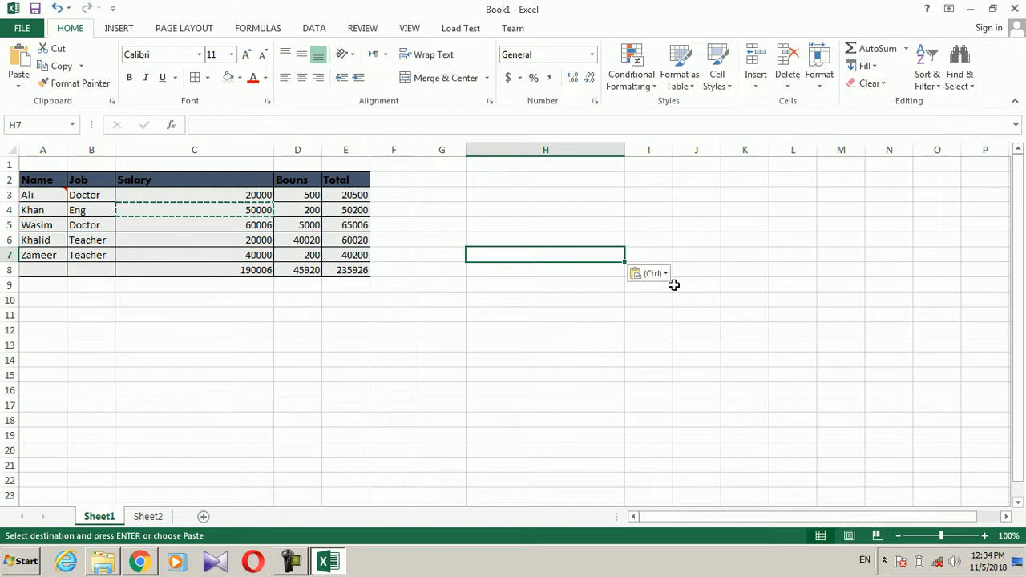
left_click(303, 300)
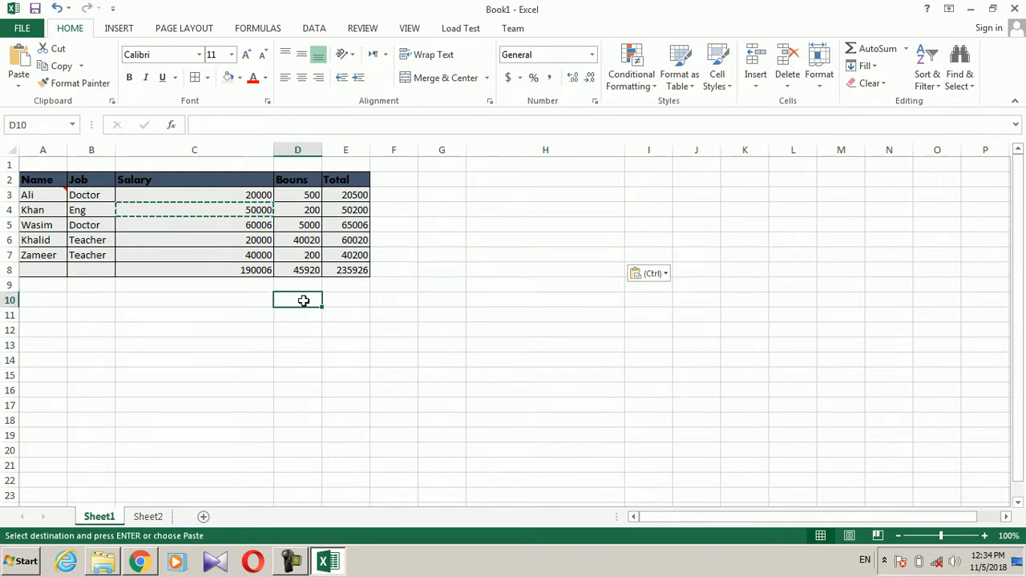
key("Escape")
Step: Copy salary cell C3 and paste it at J7 with the Column widths option
left_click(233, 195)
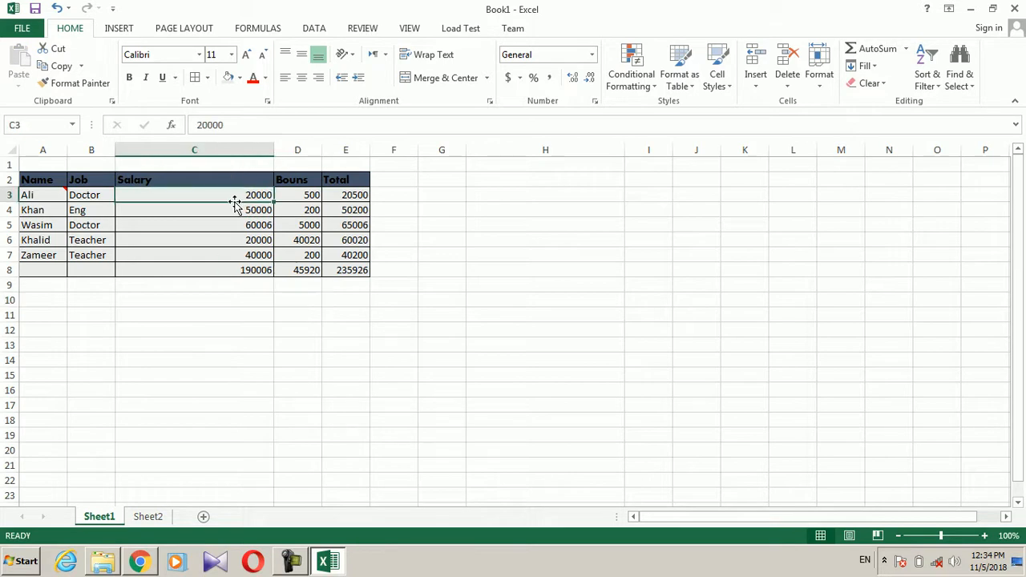
left_click(62, 69)
left_click(510, 253)
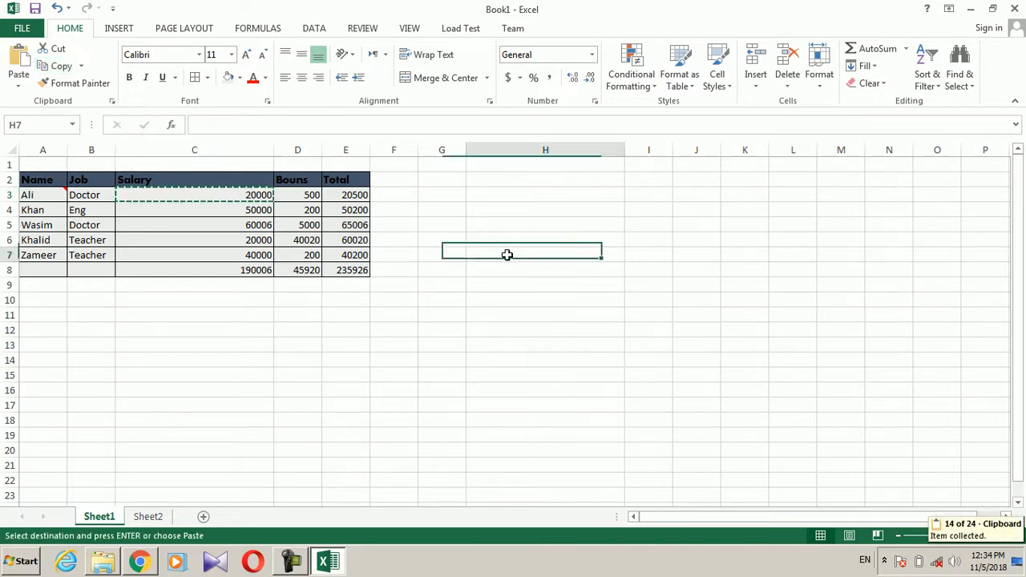
left_click(701, 255)
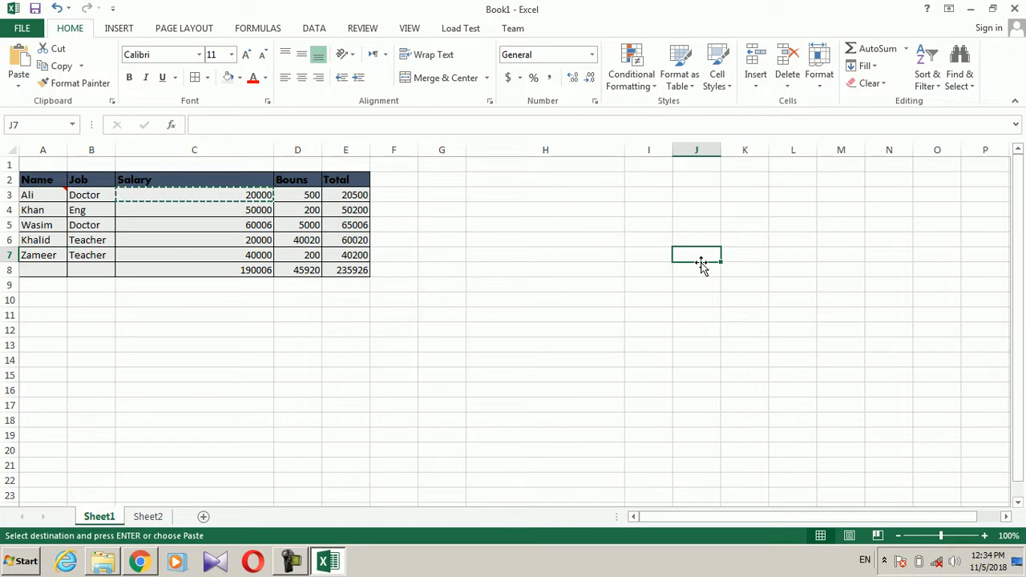
key("ctrl+alt+v")
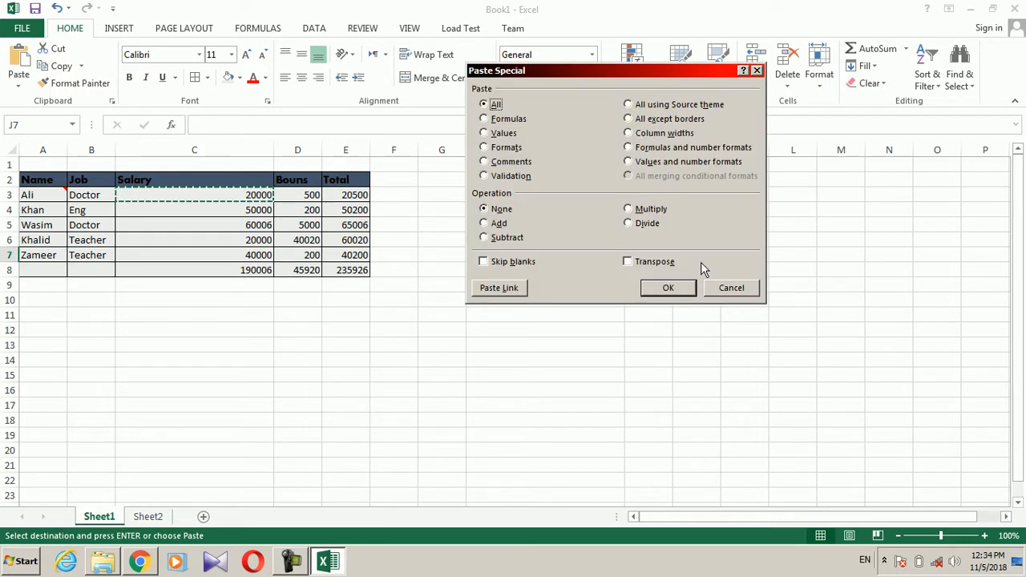
left_click(654, 133)
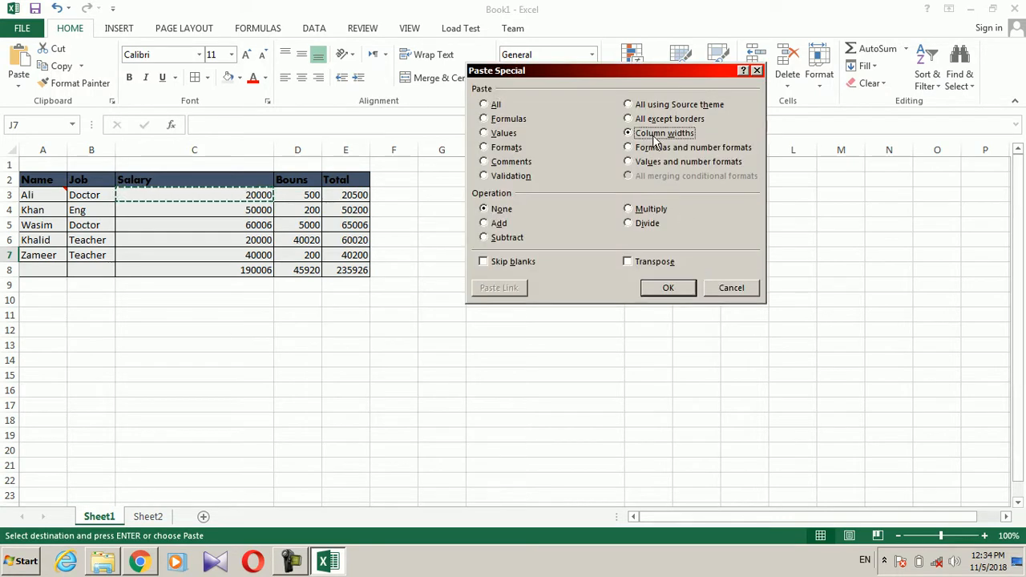
left_click(668, 288)
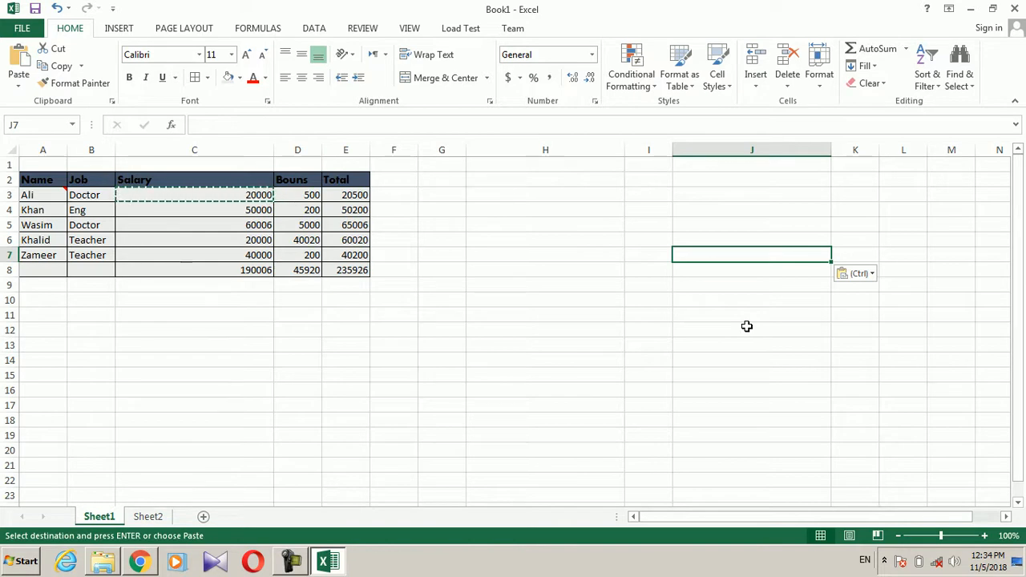
left_click(647, 332)
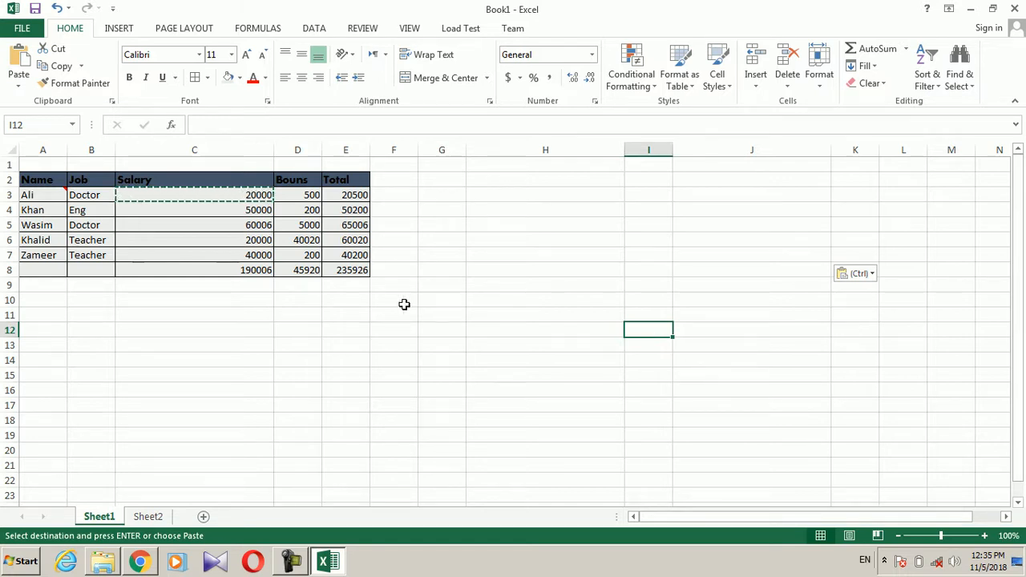
left_click(19, 83)
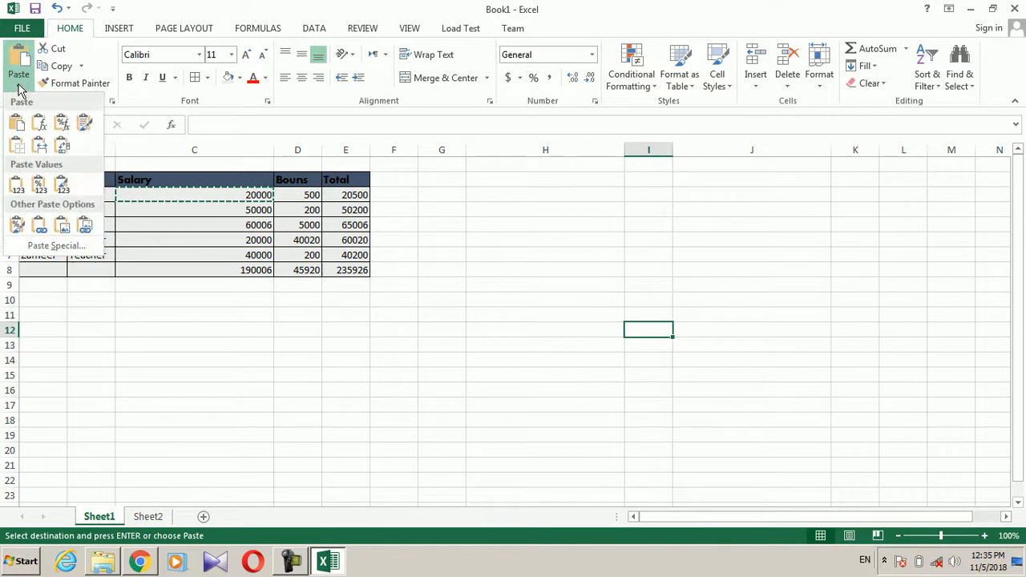
left_click(69, 254)
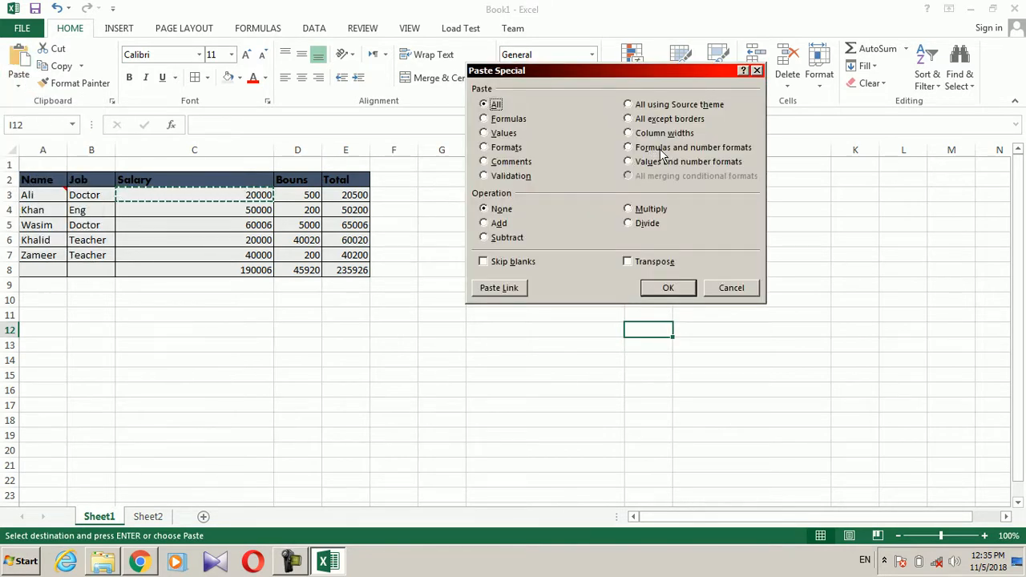
left_click(739, 288)
left_click(421, 312)
key("Escape")
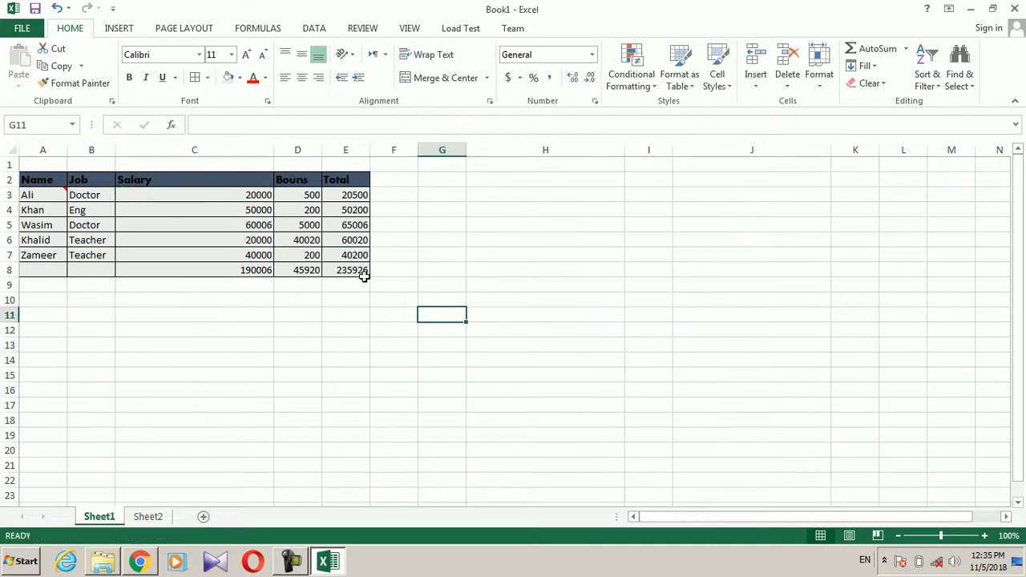
Step: Copy the grand total formula in E8, paste it normally at H8, and select H7 above it
left_click(356, 272)
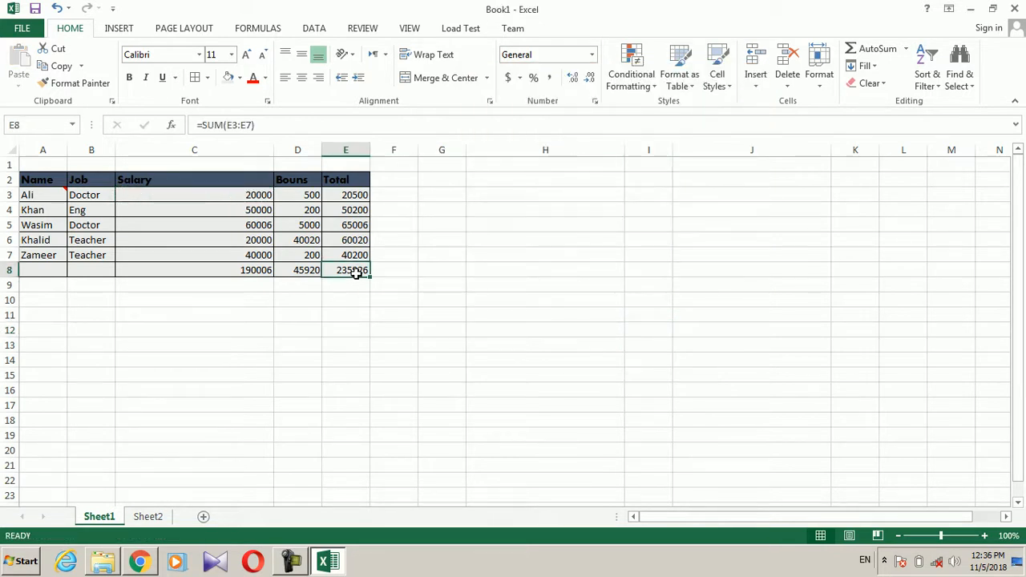
left_click(61, 66)
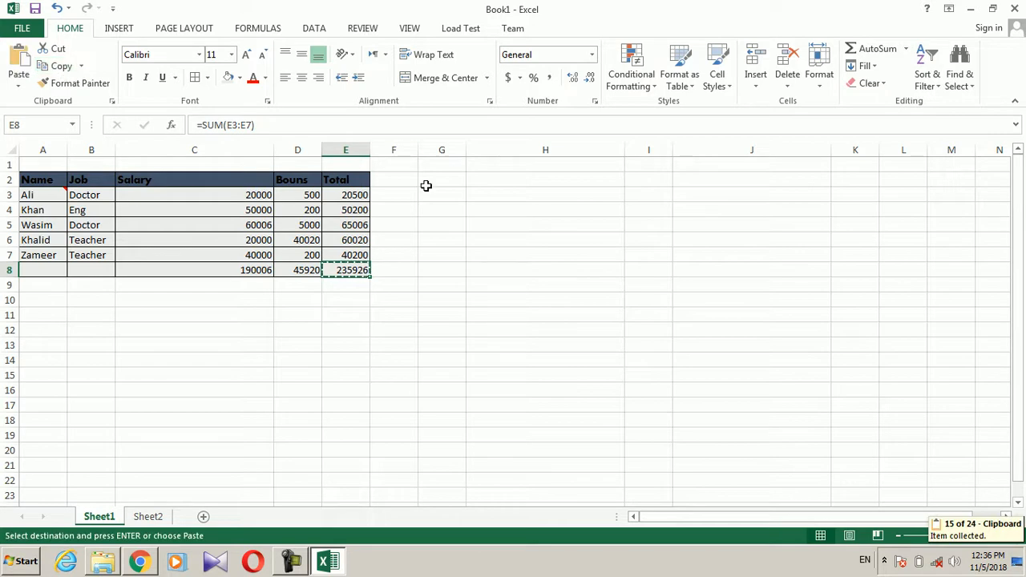
left_click(502, 275)
key("ctrl+v")
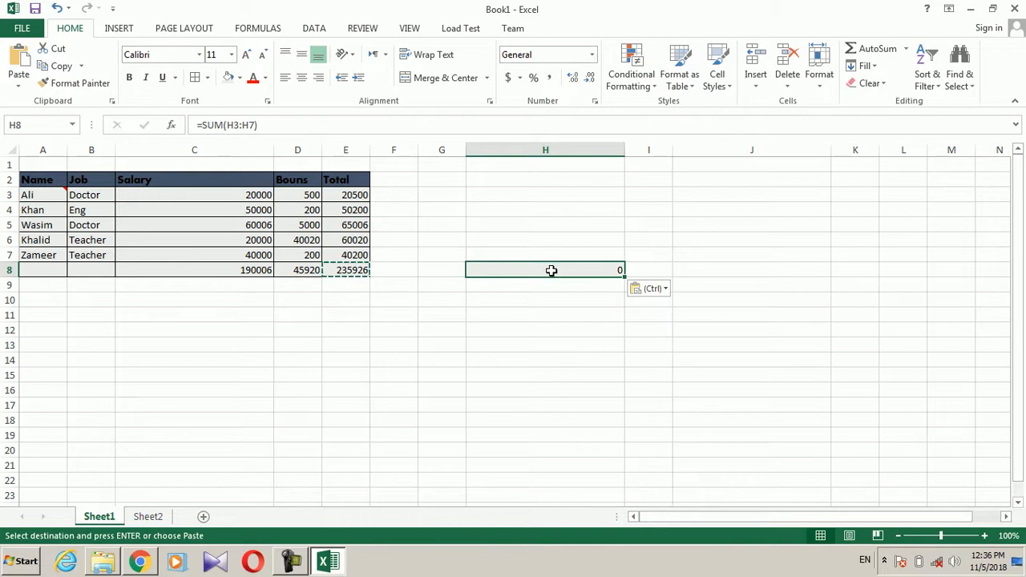
left_click(511, 254)
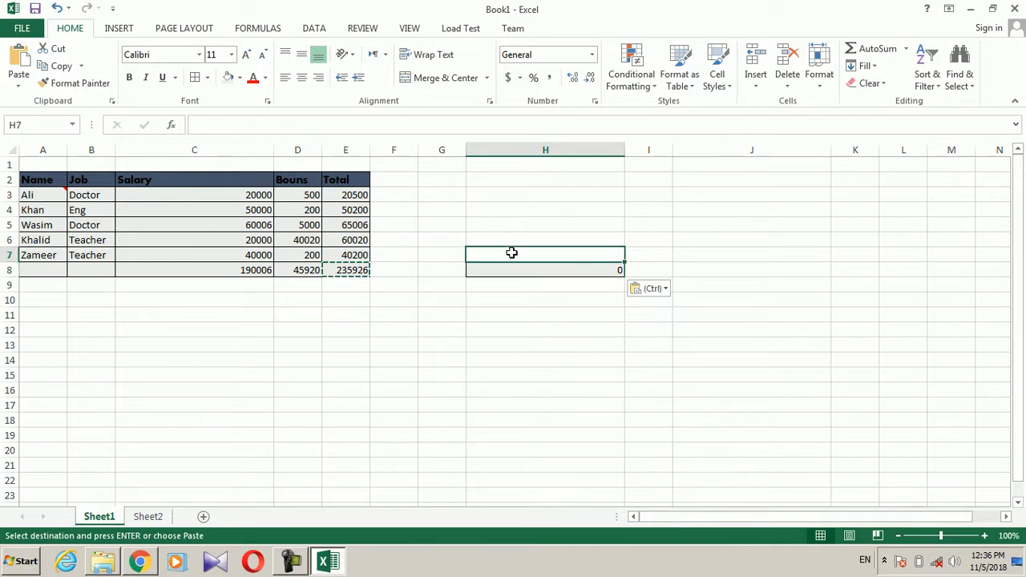
Step: Enter 664 in H7, 5665 in H6 and 445 in H5 above the pasted sum formula
type("664")
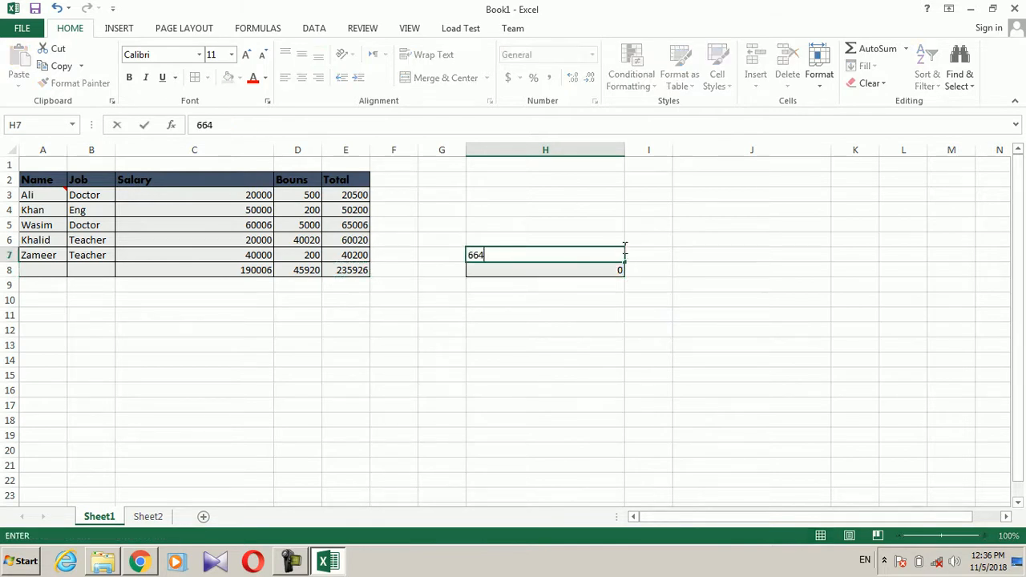
key("Up")
type("5665")
key("Up")
type("445")
left_click(679, 270)
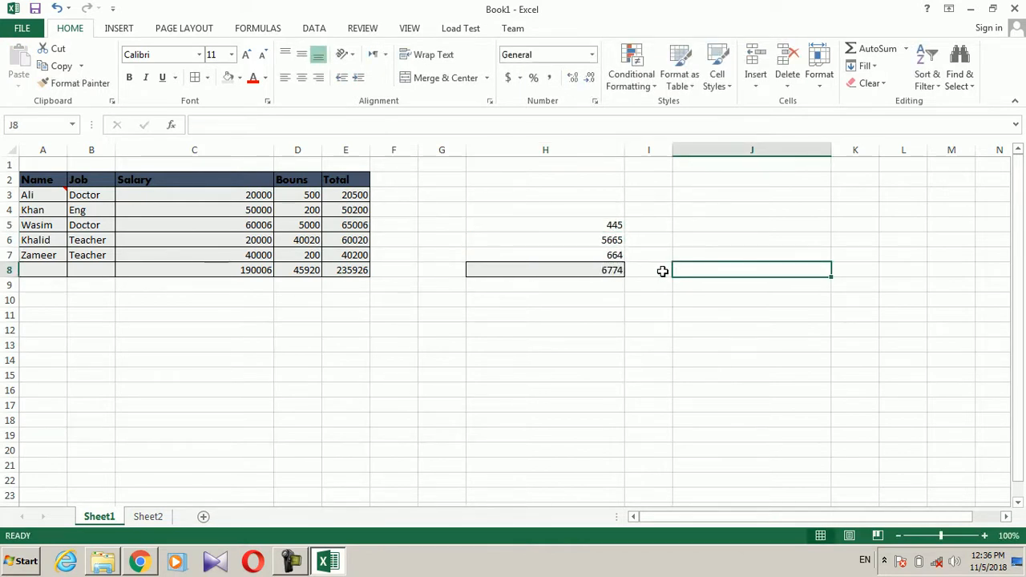
Step: Copy the grand total formula in E8 and paste it at J8 with the Formulas and number formats option
left_click(350, 270)
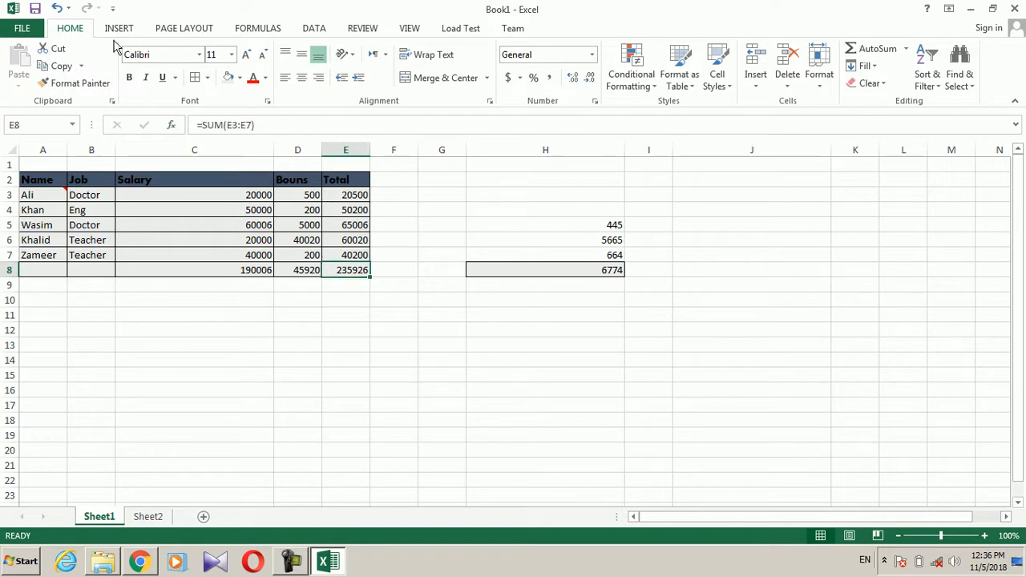
left_click(54, 65)
left_click(702, 273)
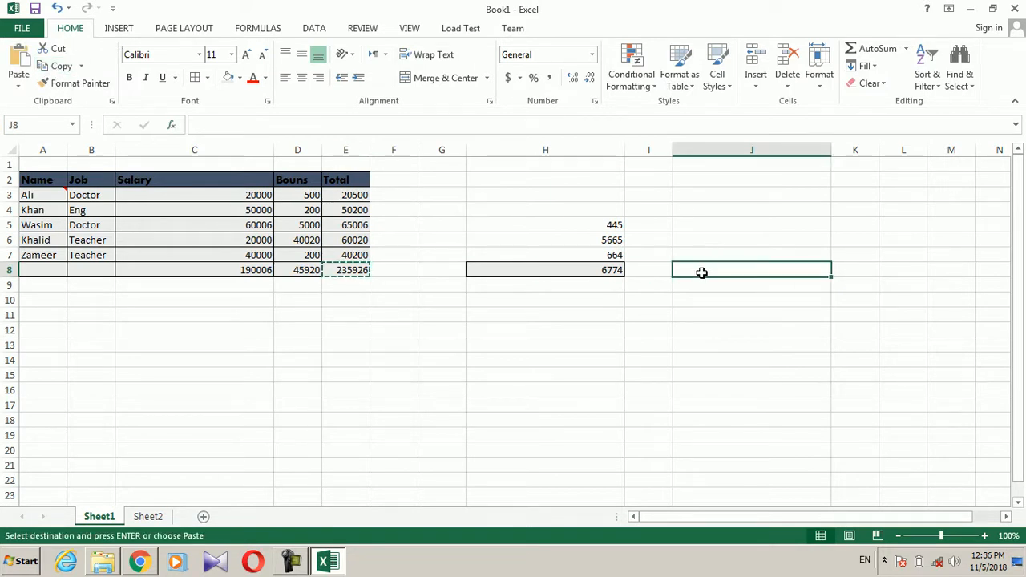
key("ctrl+alt+v")
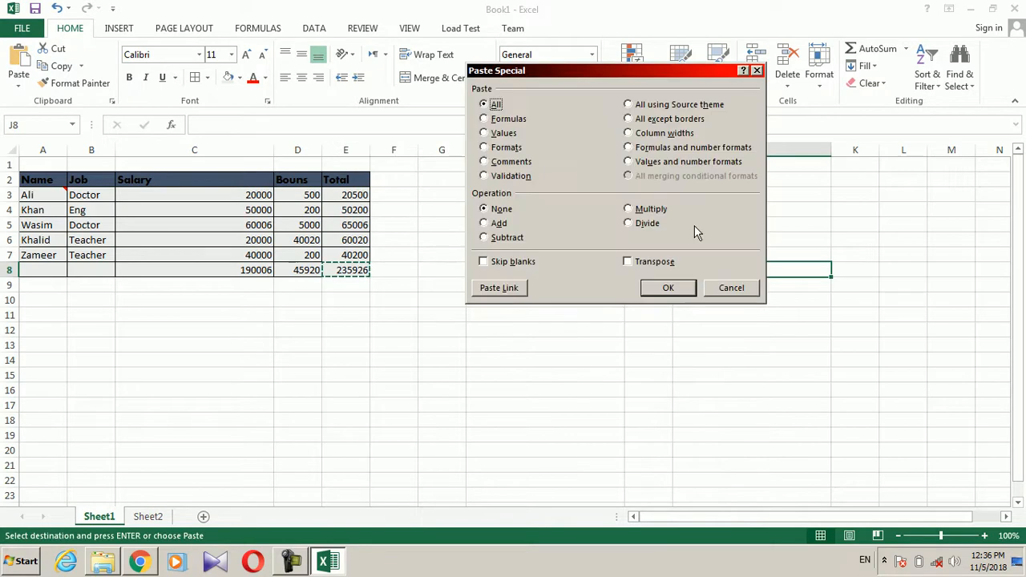
left_click(670, 151)
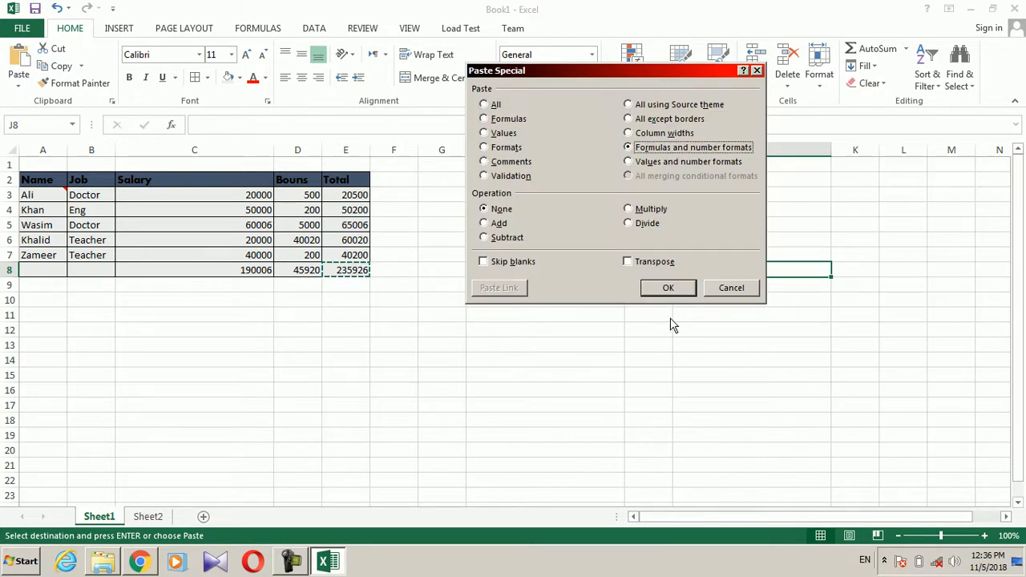
left_click(668, 288)
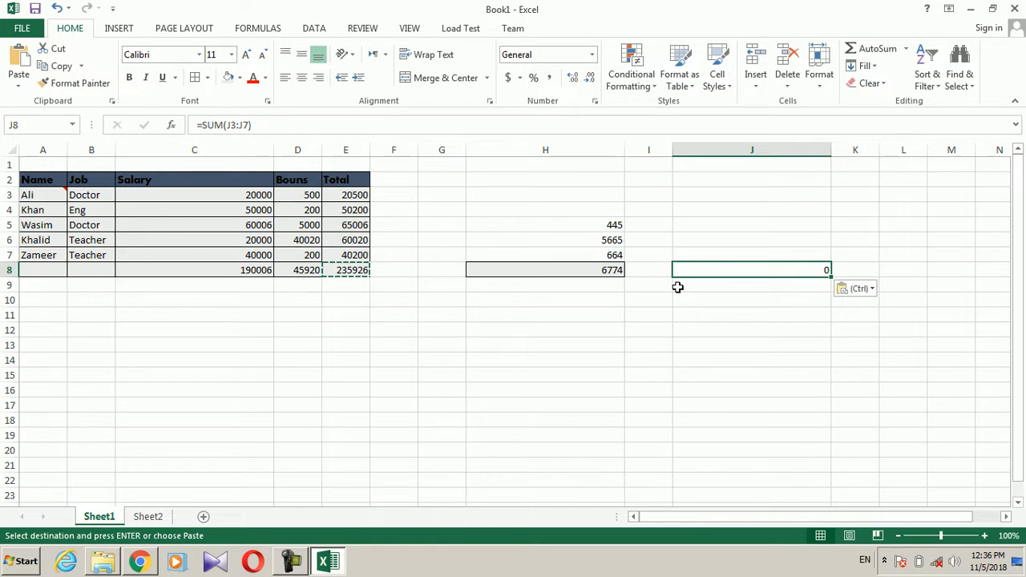
Step: Clear the contents of H4:H12, including the test numbers and the pasted sum formula
left_click_drag(580, 208, 618, 324)
key("Delete")
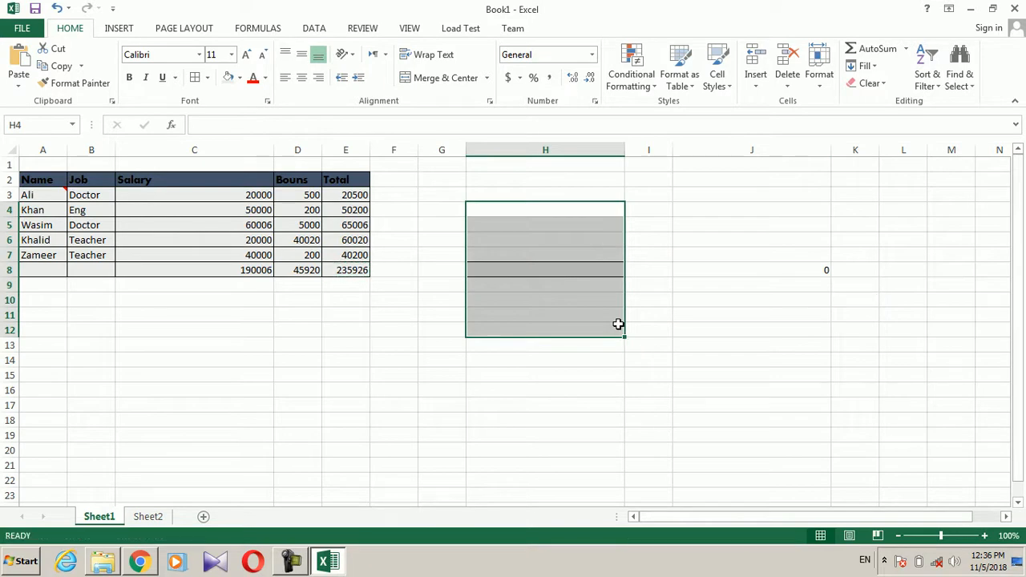
left_click(770, 265)
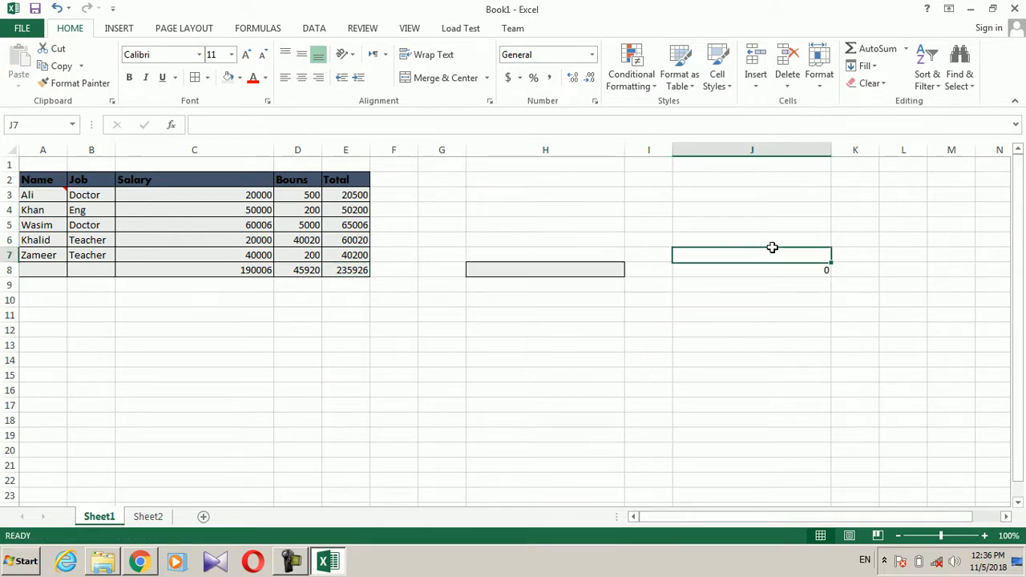
left_click(610, 266)
left_click(495, 257)
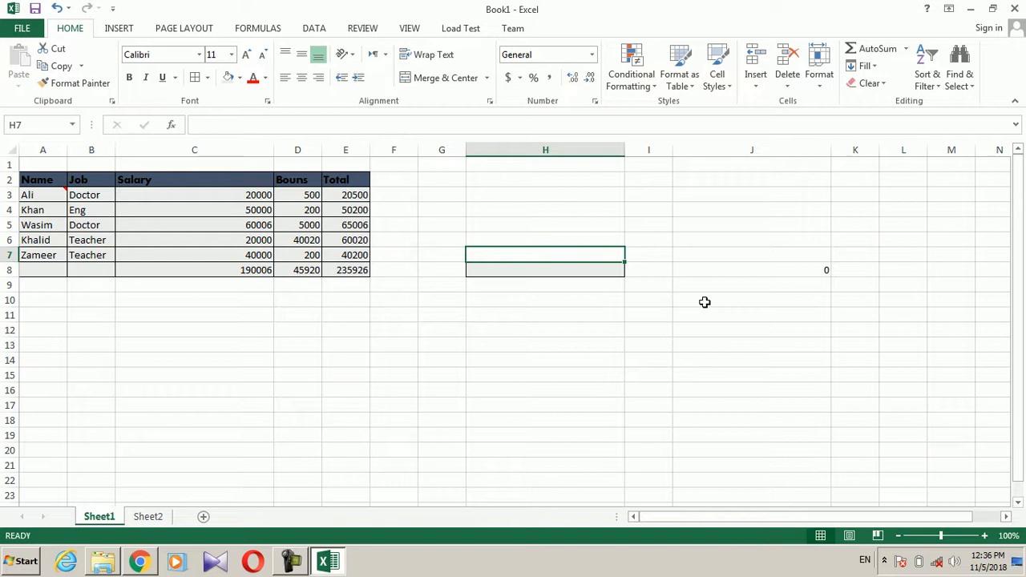
left_click(618, 273)
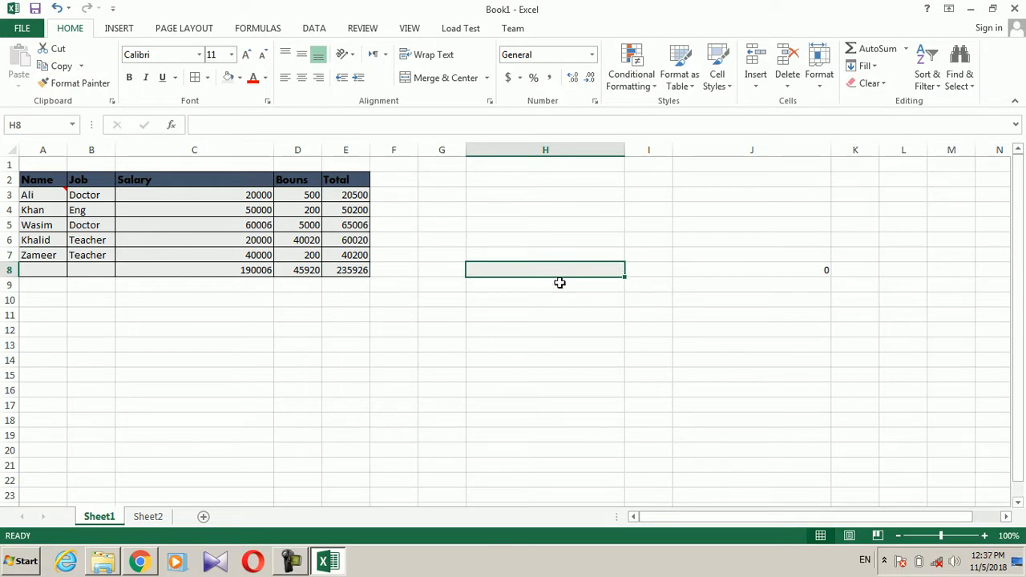
left_click(513, 325)
left_click(482, 351)
key("alt")
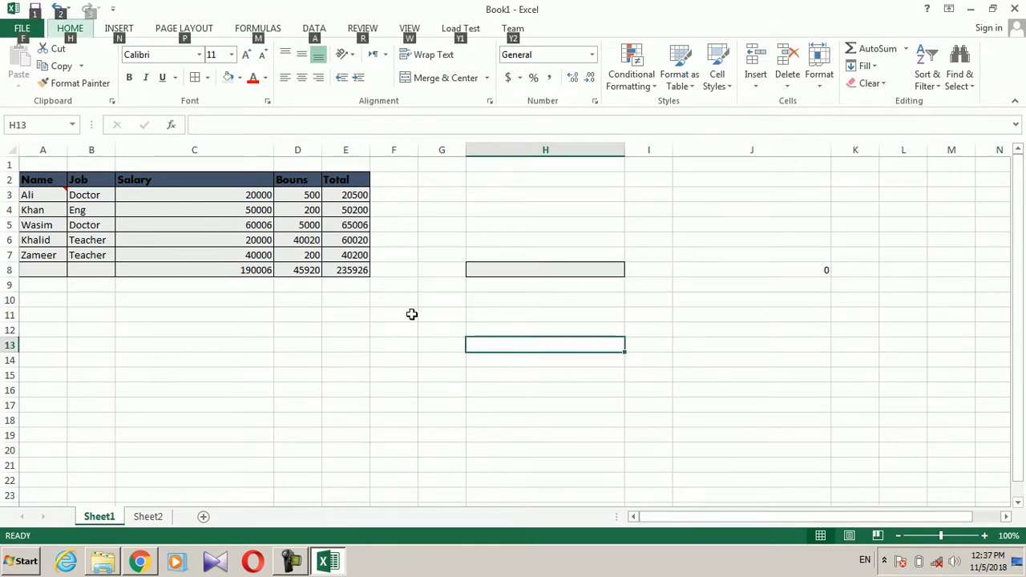
left_click(357, 287)
left_click(355, 271)
key("ctrl+c")
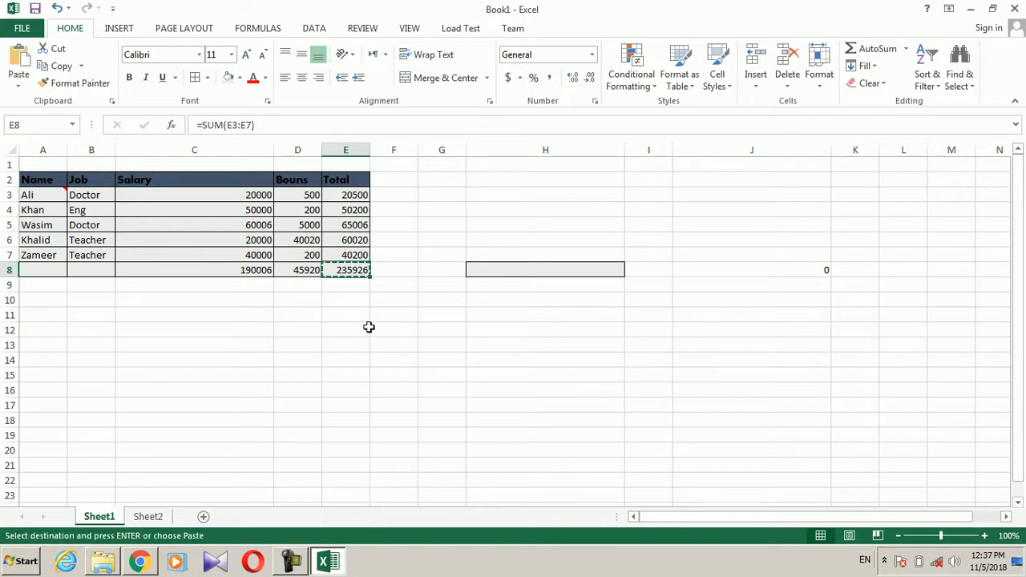
left_click(369, 327)
key("ctrl+alt+v")
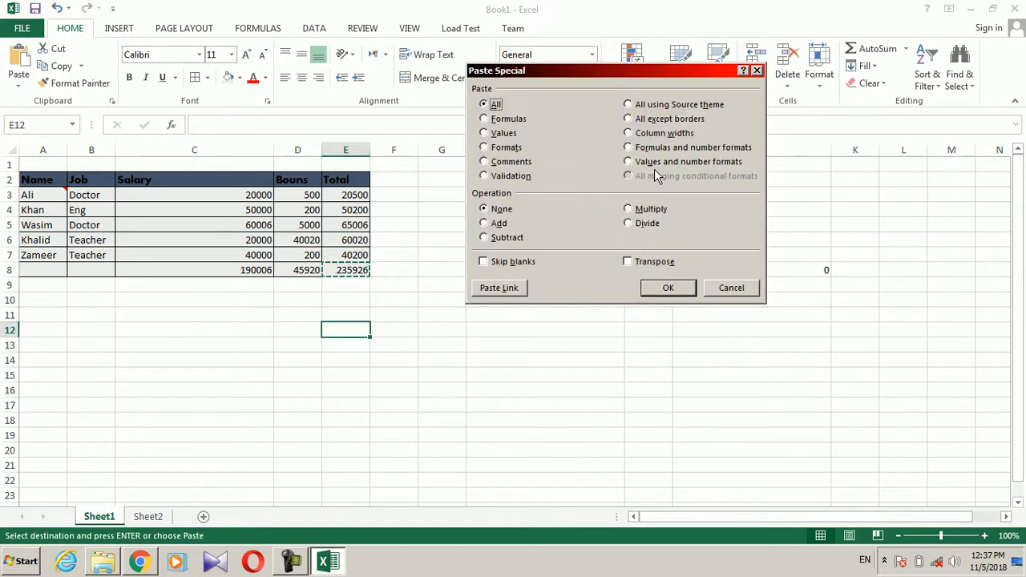
left_click(742, 290)
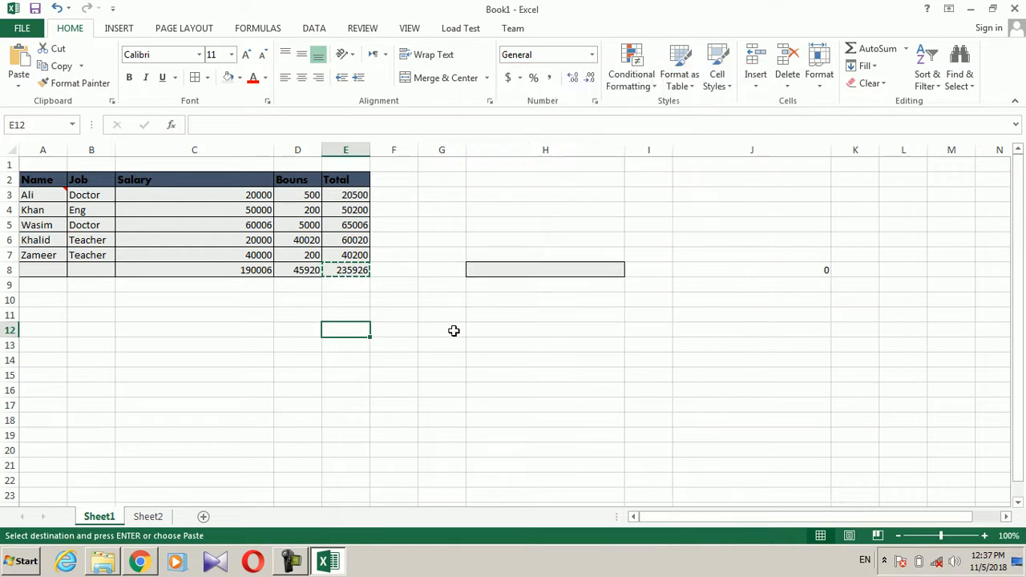
left_click(419, 327)
key("Escape")
Step: Copy the grand total in E8, paste it at E11 with the Values option and end the copy mode
left_click(361, 268)
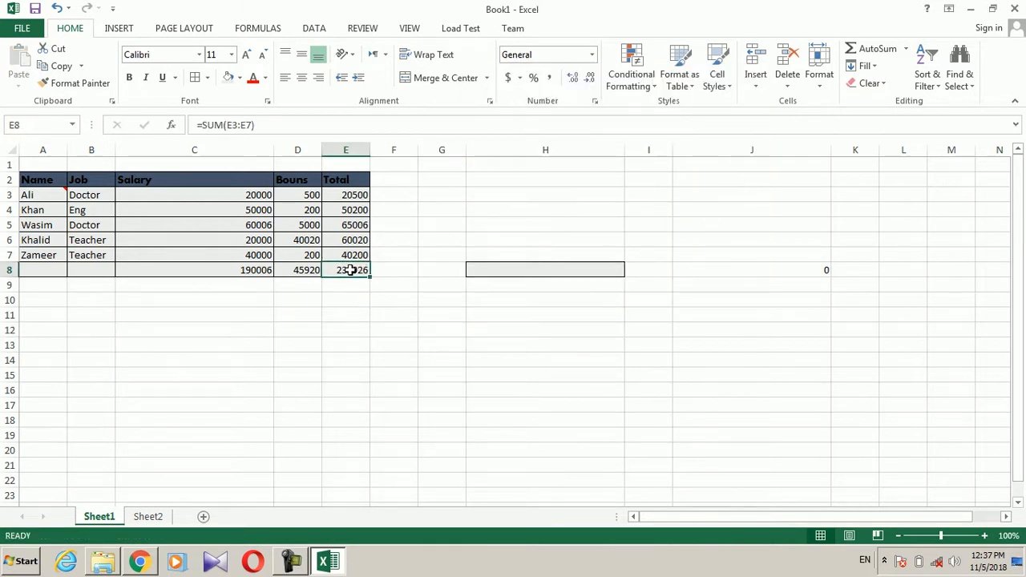
left_click(63, 66)
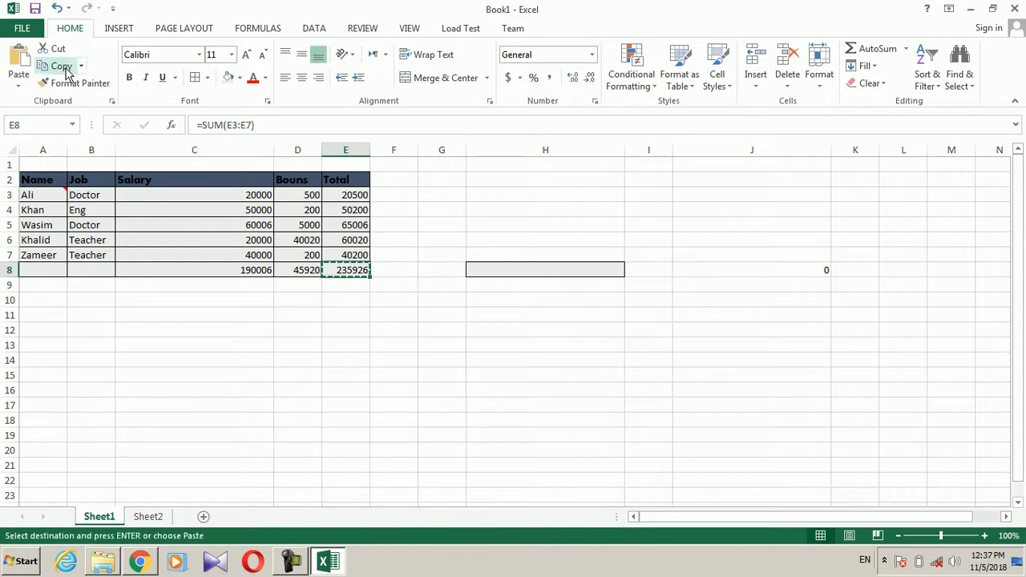
left_click(364, 321)
left_click(18, 83)
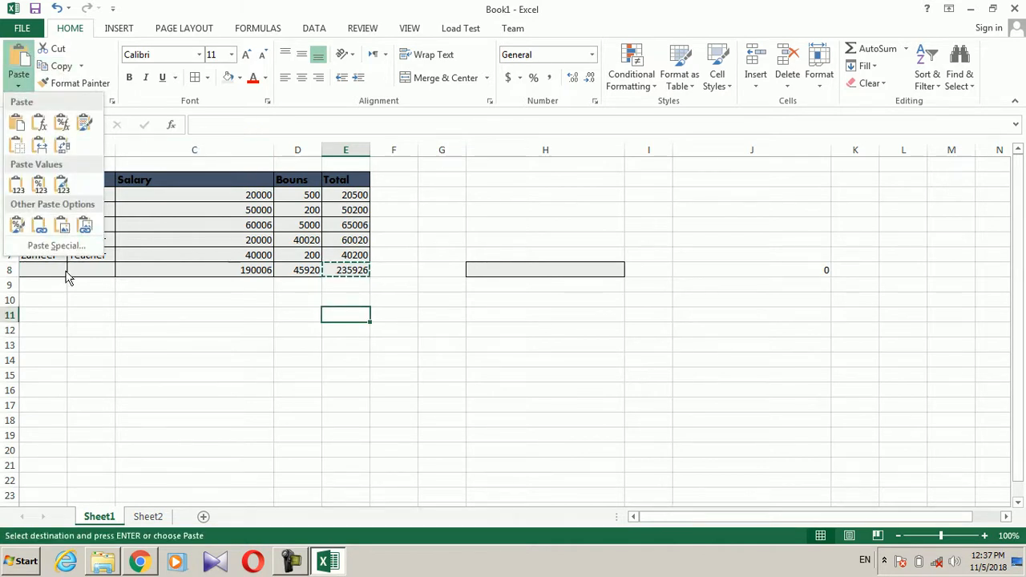
left_click(60, 245)
left_click(501, 135)
left_click(668, 287)
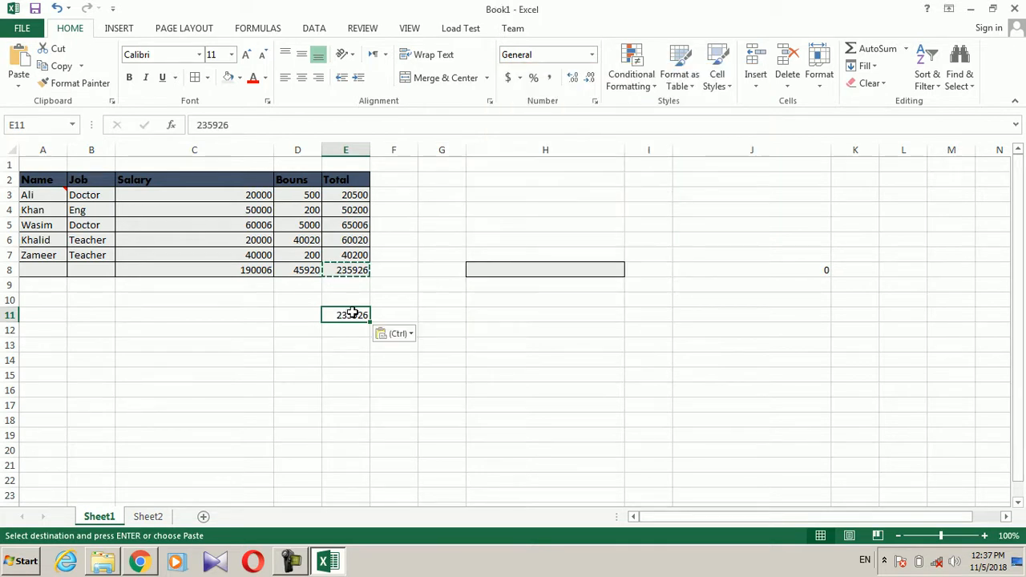
key("Escape")
Step: Format the grand total in E8 as bold with a red font colour
left_click(355, 270)
key("ctrl+b")
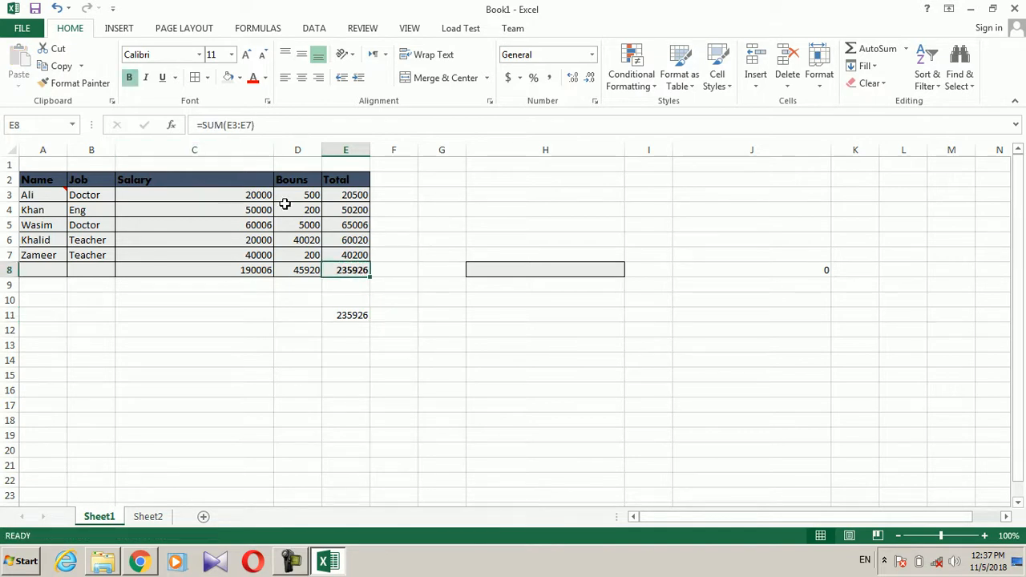
left_click(377, 333)
left_click(389, 316)
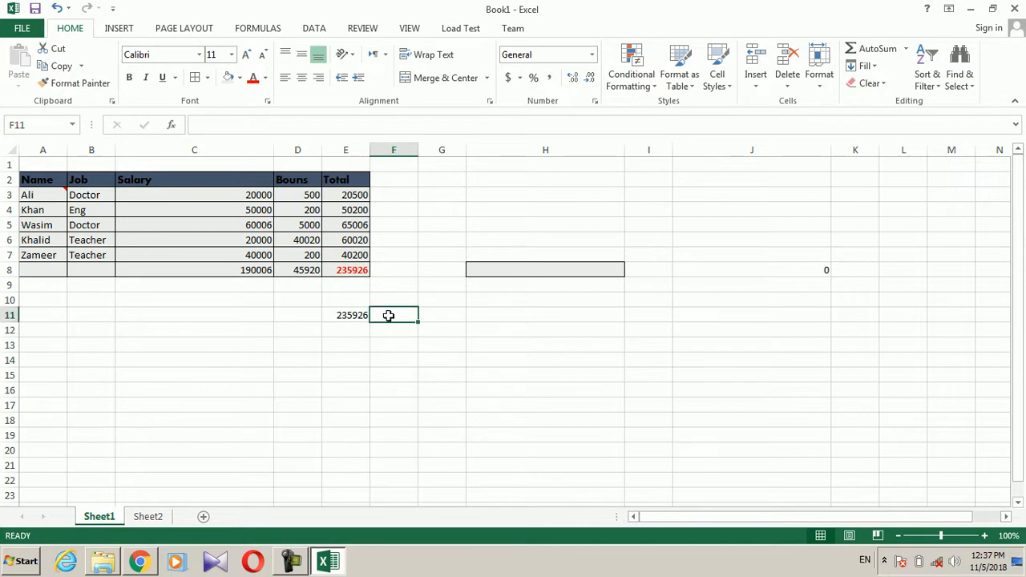
Step: Copy the formatted grand total in E8 and paste it at F11 with the Values option
left_click(357, 270)
key("ctrl+c")
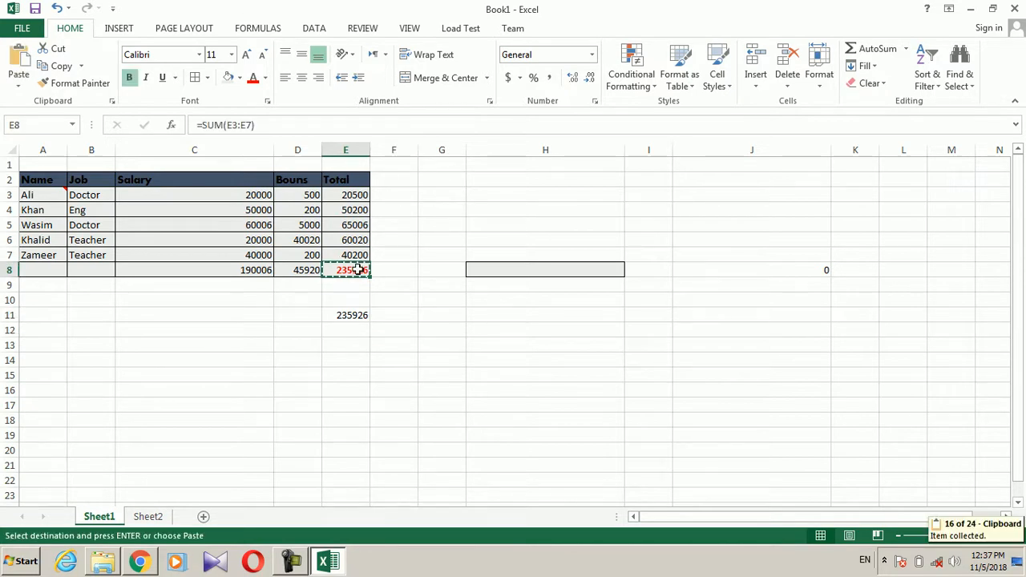
left_click(417, 325)
left_click(408, 317)
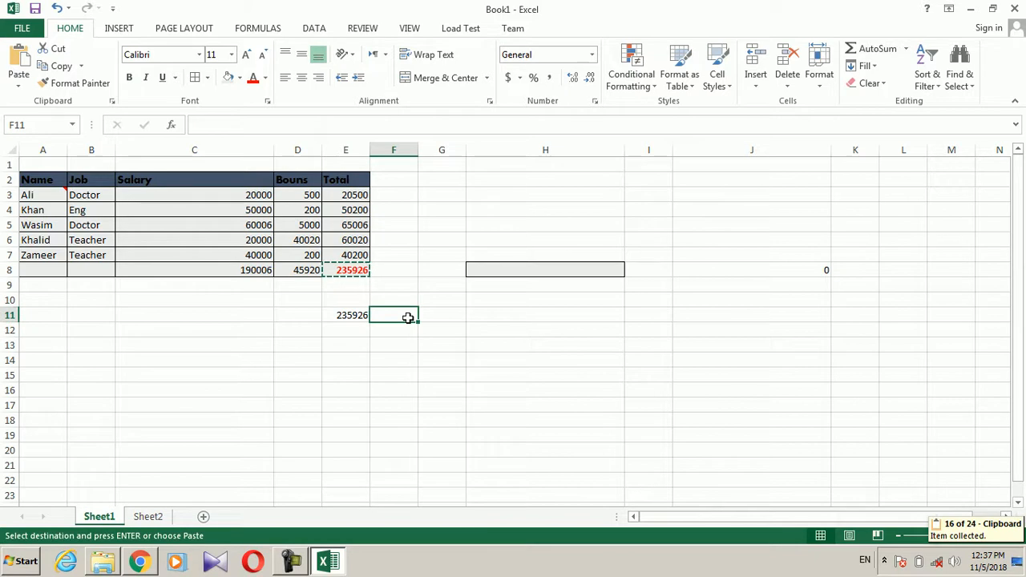
left_click(18, 83)
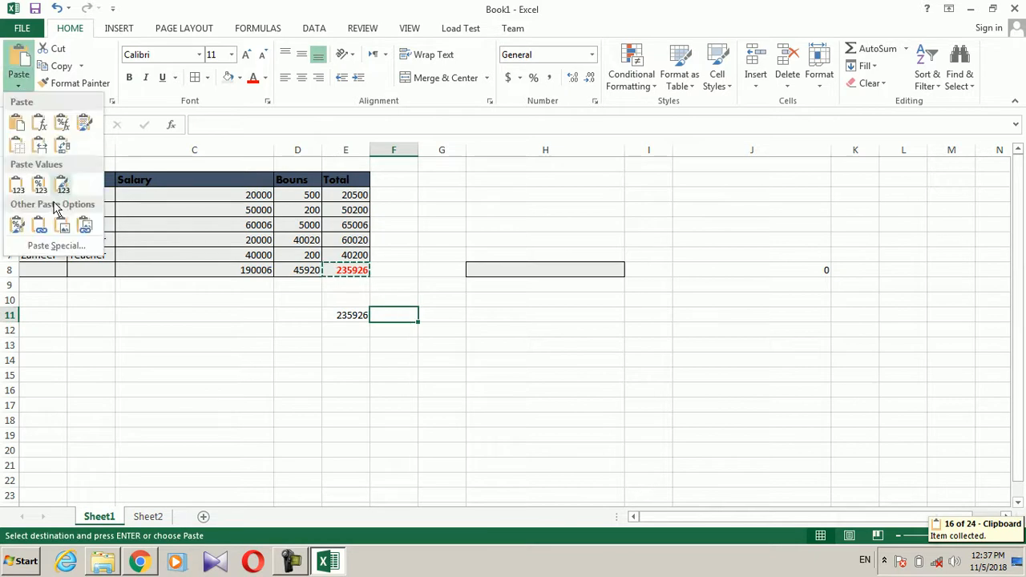
left_click(56, 246)
left_click(505, 135)
left_click(653, 287)
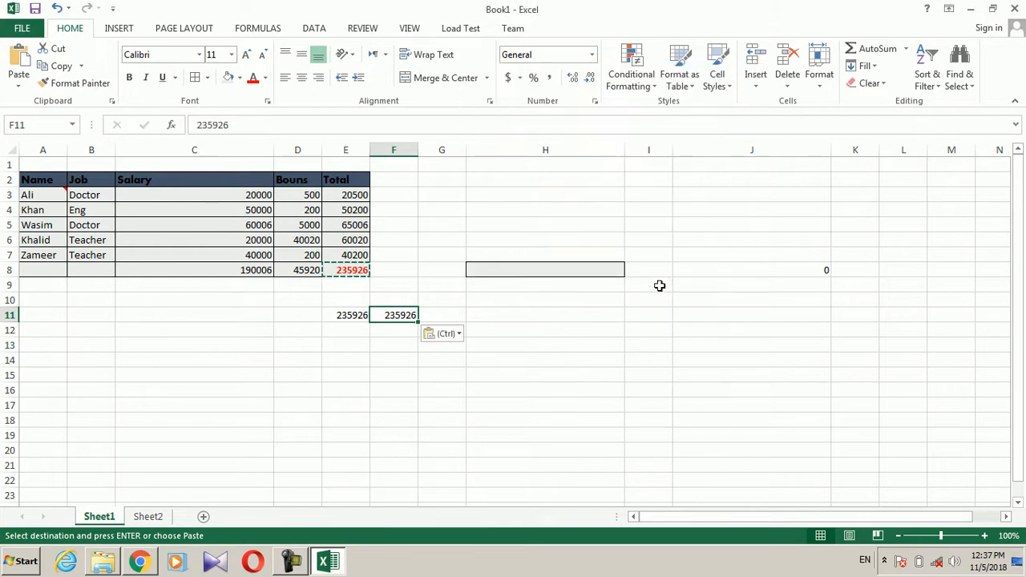
Step: Paste the copied grand total at F13 with the Values and number formats option
left_click(398, 339)
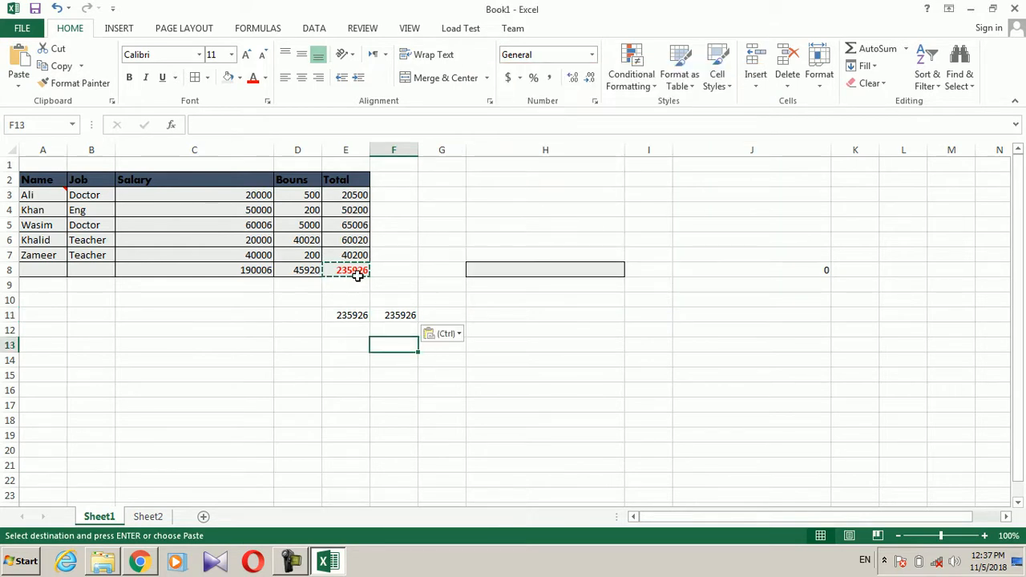
key("ctrl+alt+v")
left_click(690, 163)
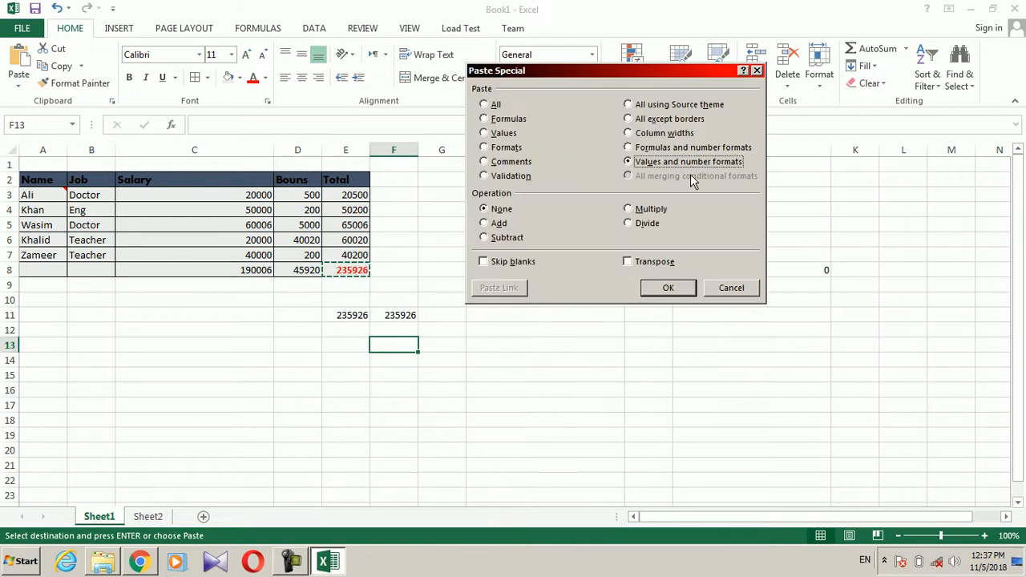
left_click(669, 287)
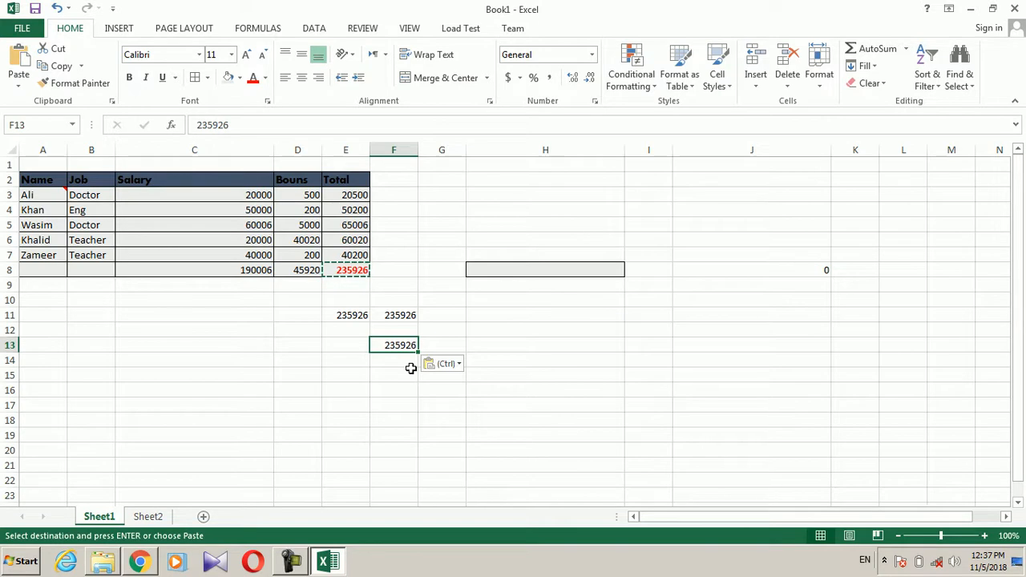
Step: Delete the pasted values from F11 and F13
left_click(405, 325)
left_click_drag(403, 312, 404, 324)
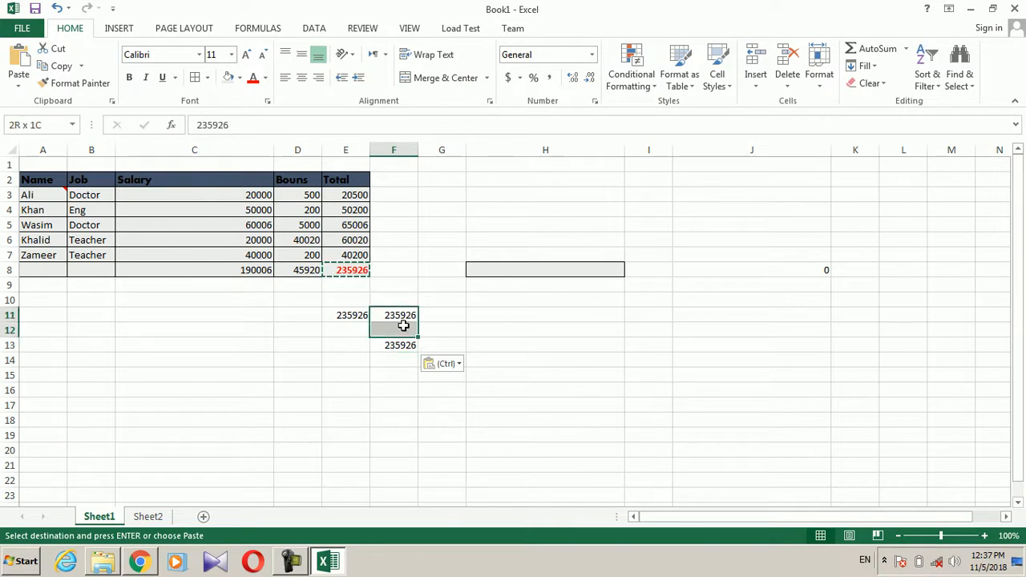
key("Delete")
left_click(410, 355)
left_click(409, 345)
key("BackSpace")
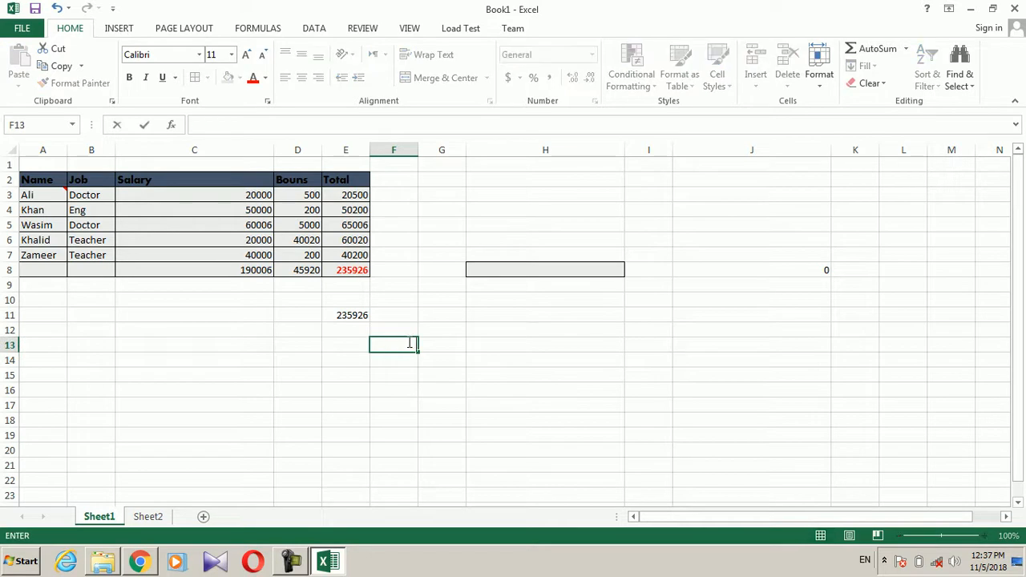
Step: Copy the red grand total in E8 and paste it at F11 with the Values and number formats option
left_click(337, 264)
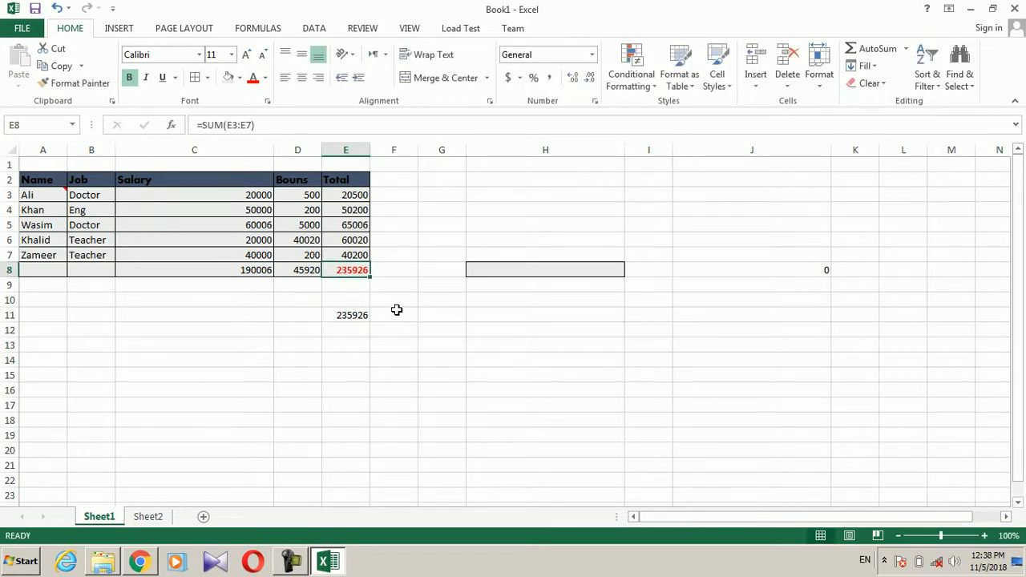
left_click(63, 68)
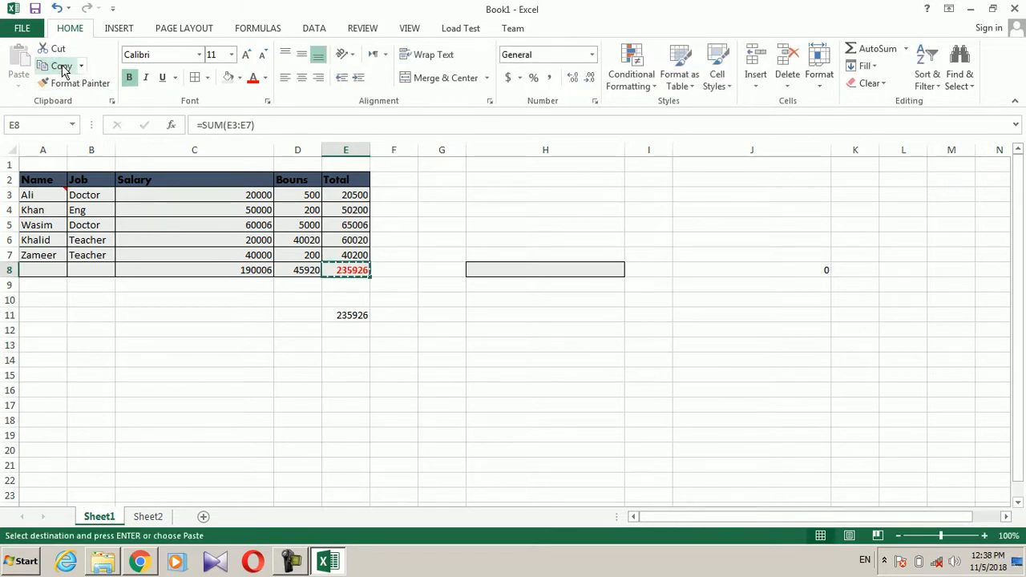
left_click(407, 313)
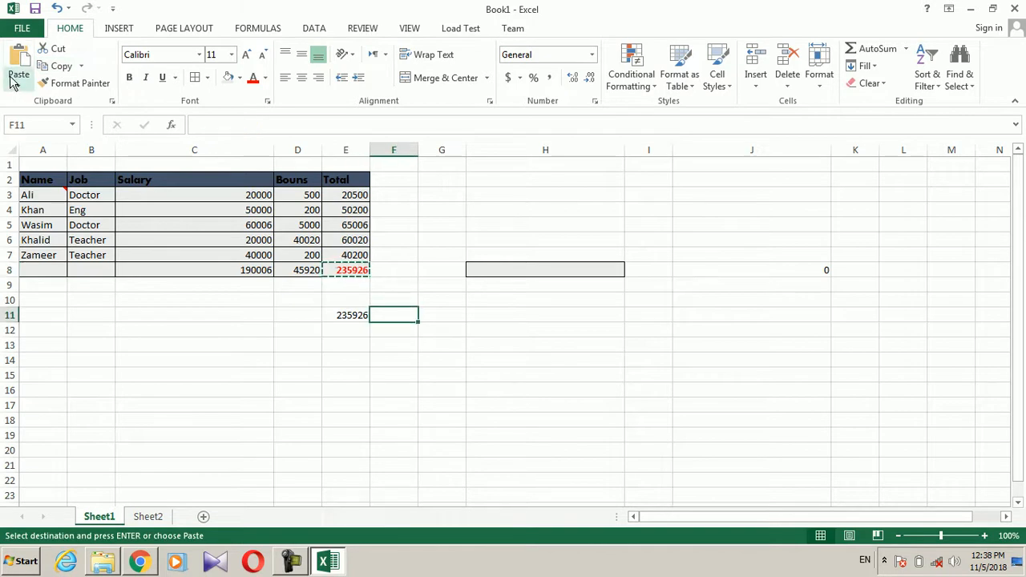
key("ctrl+alt+v")
left_click(648, 167)
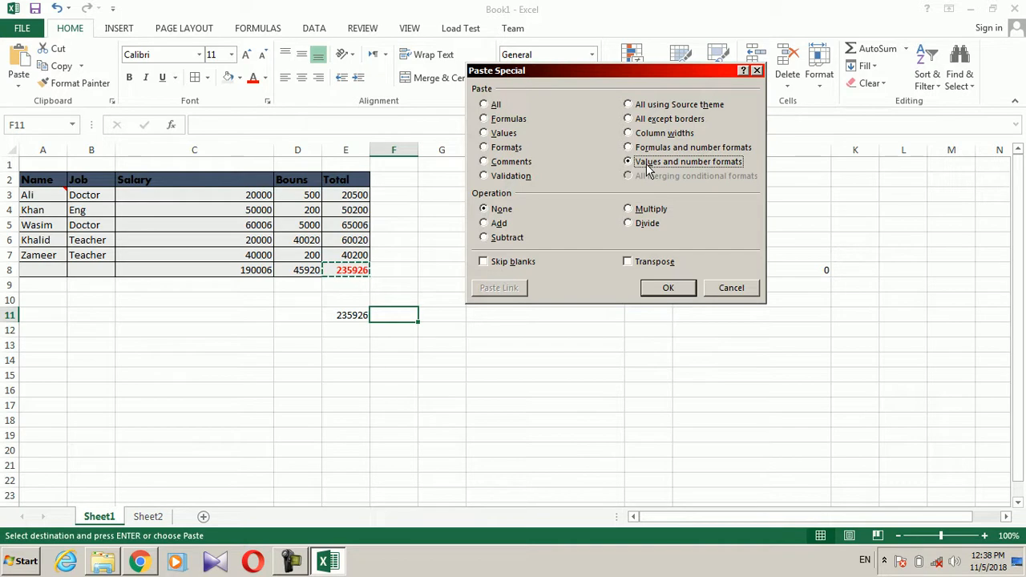
left_click(666, 288)
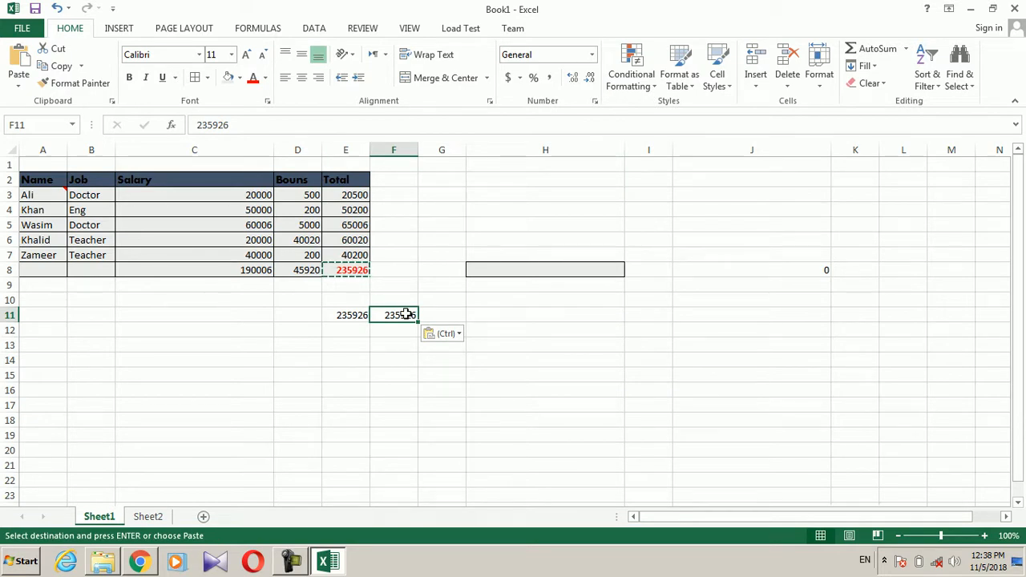
Step: Paste the copied grand total normally into F11, then clear the contents of that cell
key("Return")
key("Return")
key("Up")
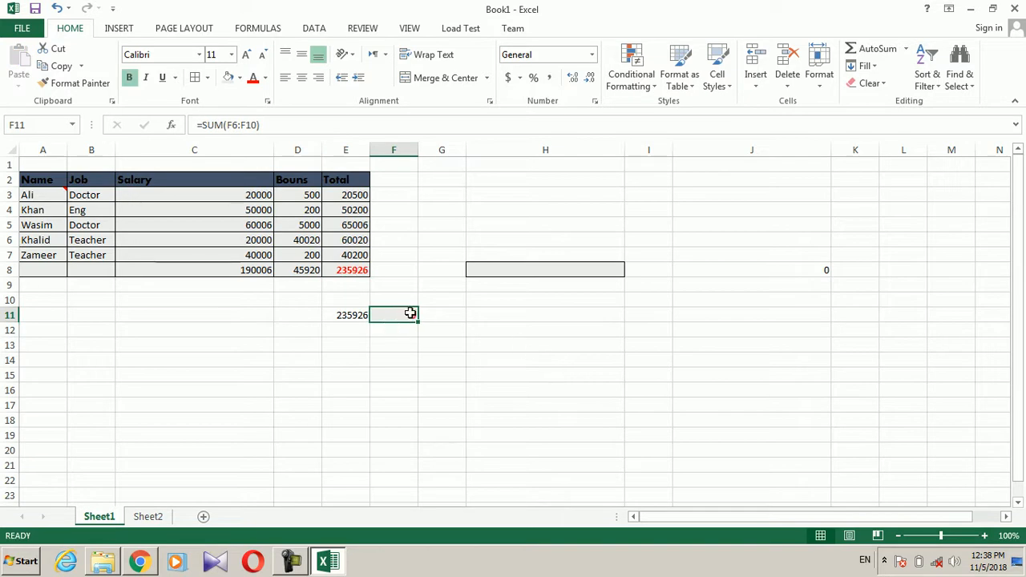
left_click(412, 301)
left_click(404, 313)
key("Delete")
left_click(393, 299)
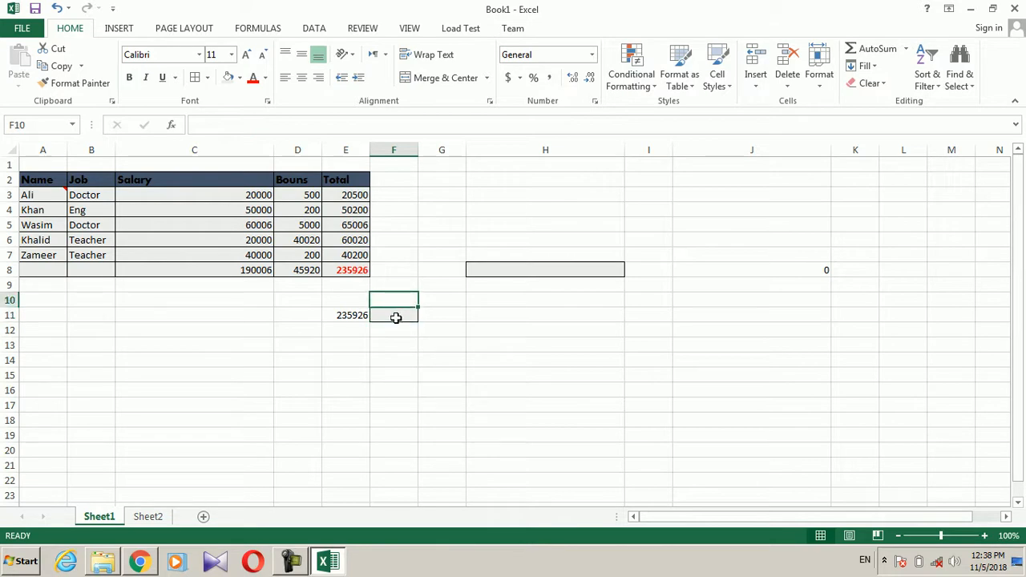
left_click(355, 270)
key("ctrl+c")
left_click(369, 359)
key("ctrl+alt+v")
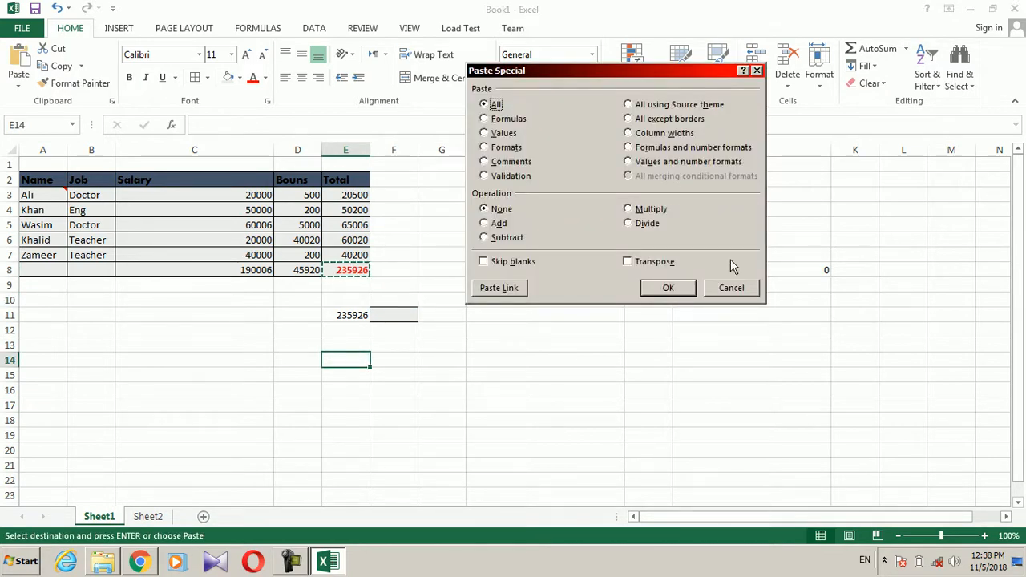
left_click(728, 289)
left_click(508, 386)
key("Escape")
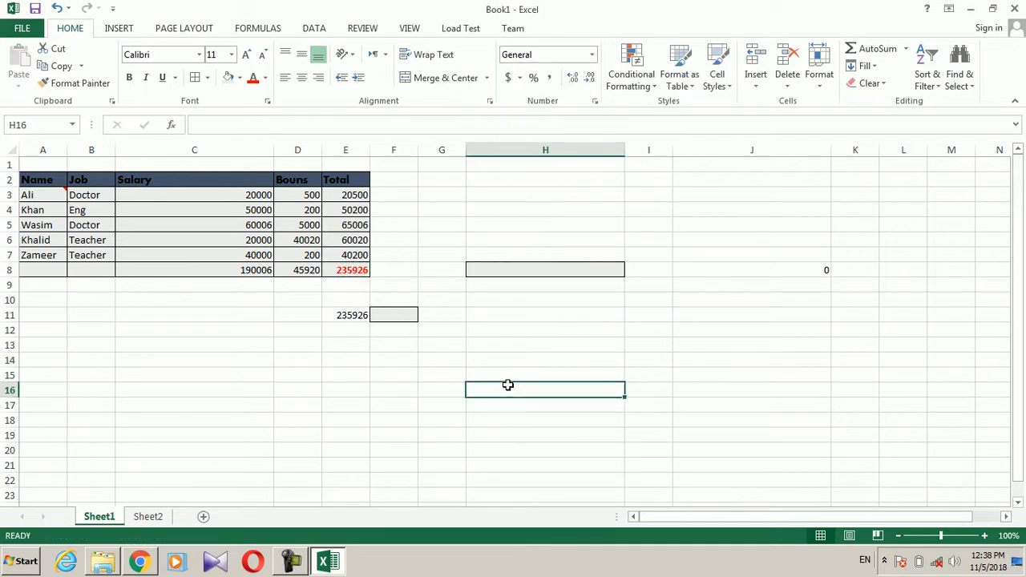
left_click(307, 229)
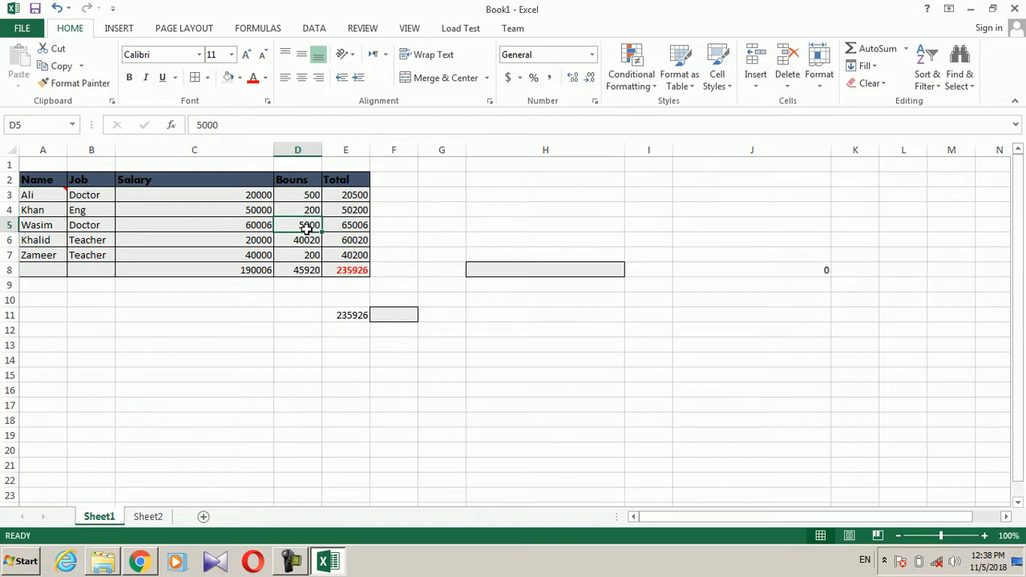
left_click(151, 324)
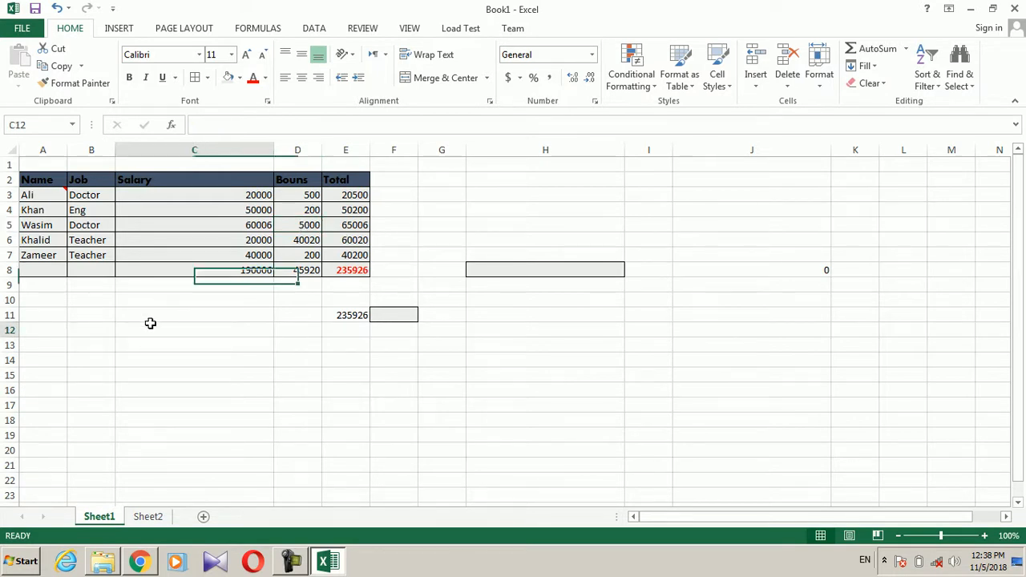
left_click(84, 358)
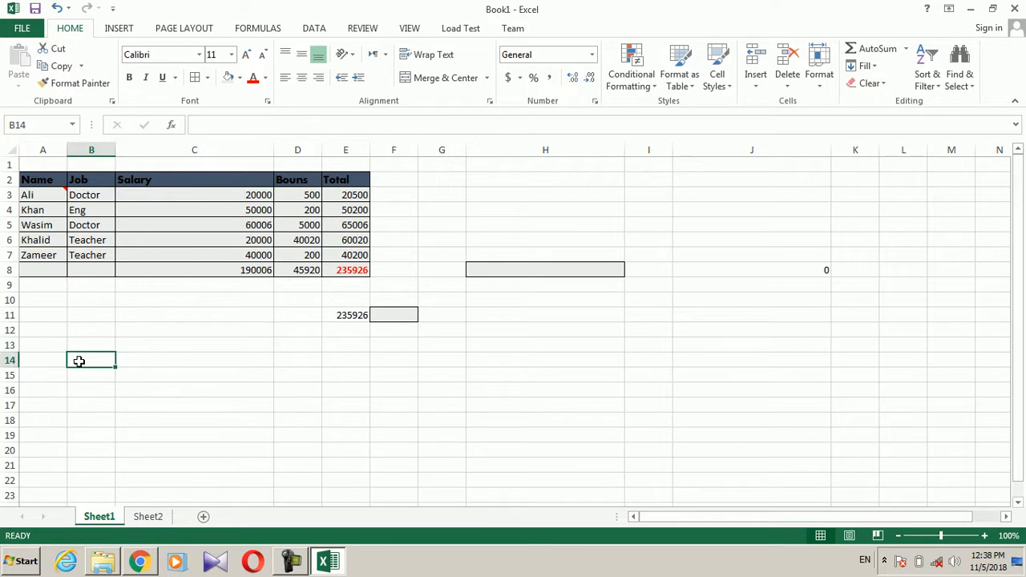
mouse_move(40, 179)
left_mouse_down()
mouse_move(188, 176)
mouse_move(57, 176)
left_mouse_up()
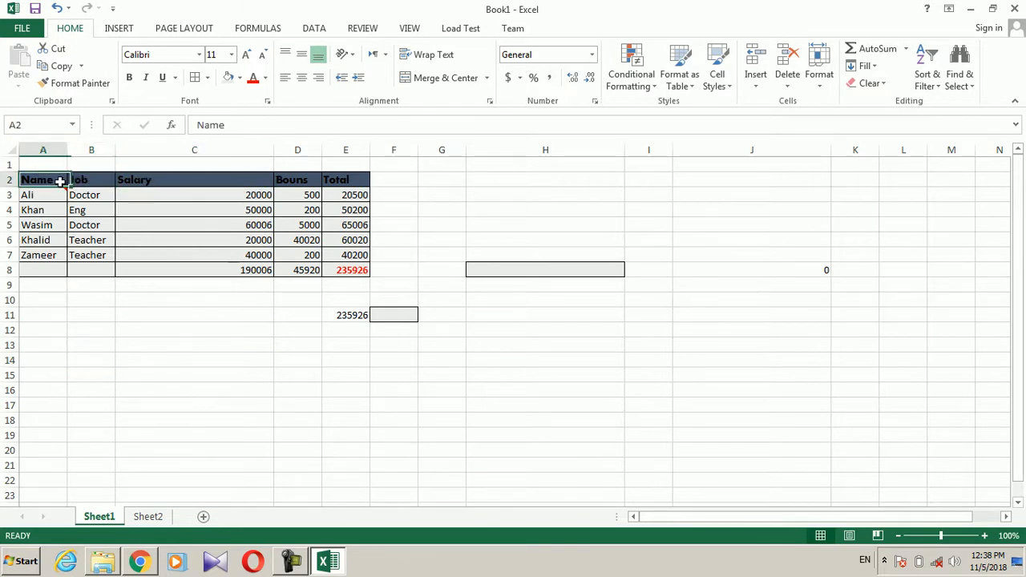
left_click(173, 356)
Step: Start a second table with the headers Name in B14 and Subject in C14
left_click(101, 359)
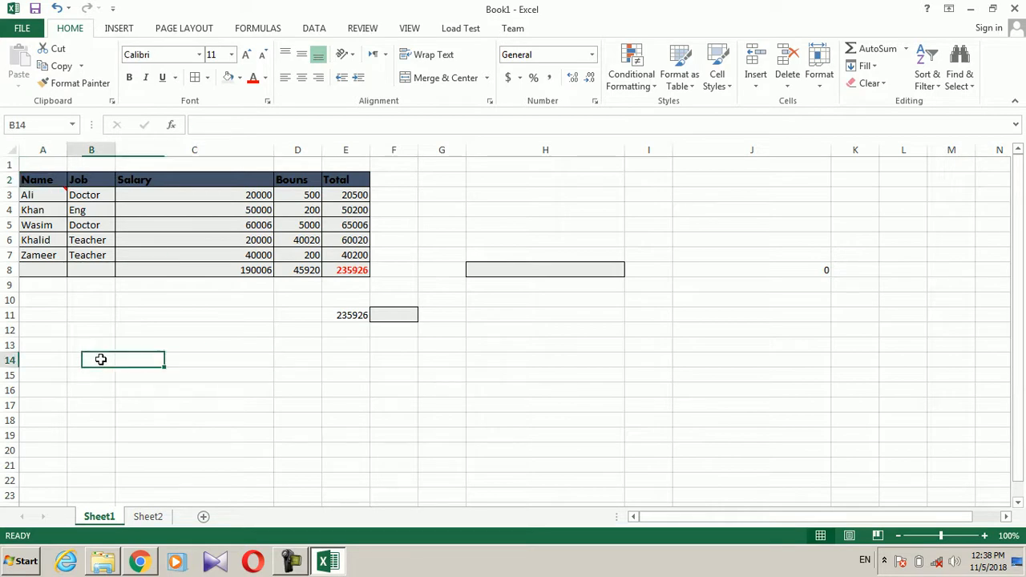
type("Ba")
key("BackSpace")
key("BackSpace")
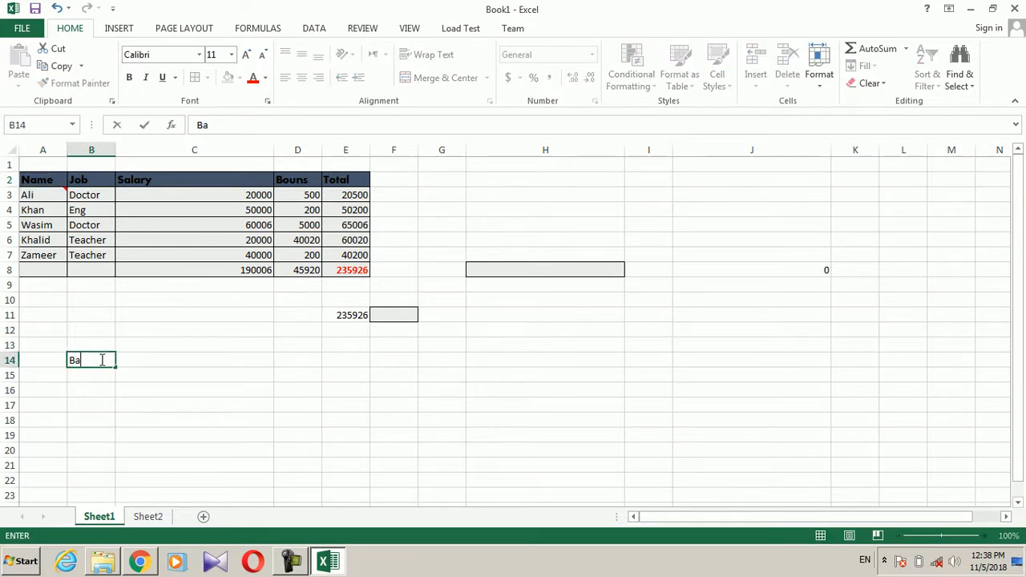
type("ame")
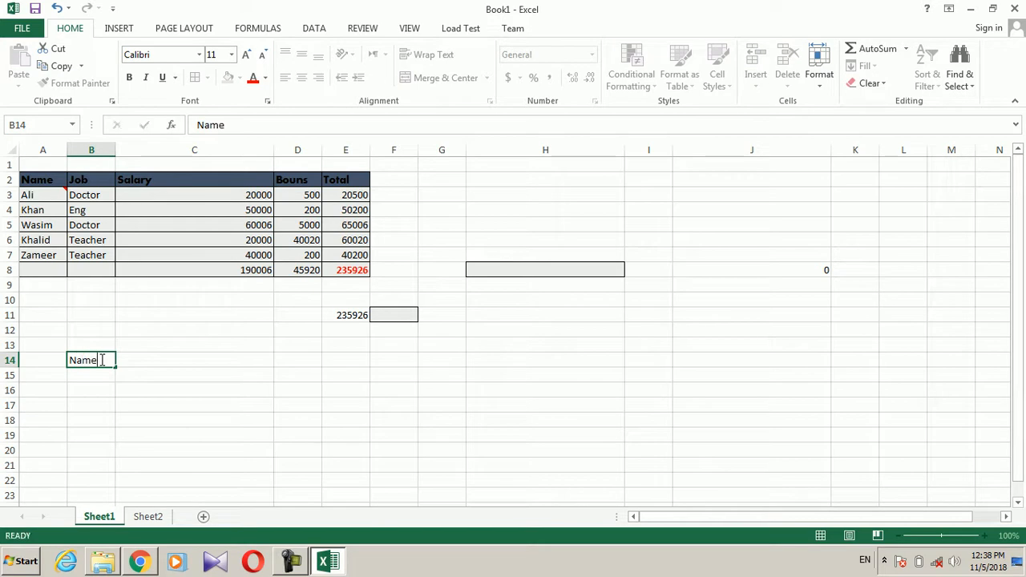
key("Tab")
type("Sub")
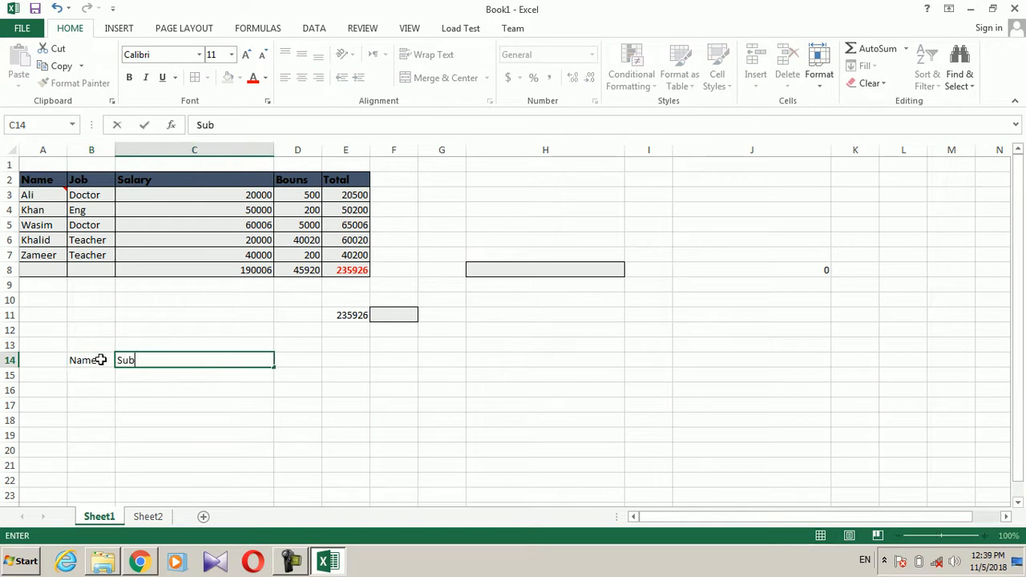
type("ject")
left_click(287, 363)
Step: Copy the five names from A3:A7 of the salary table into the new Name column starting at B15
left_click(90, 375)
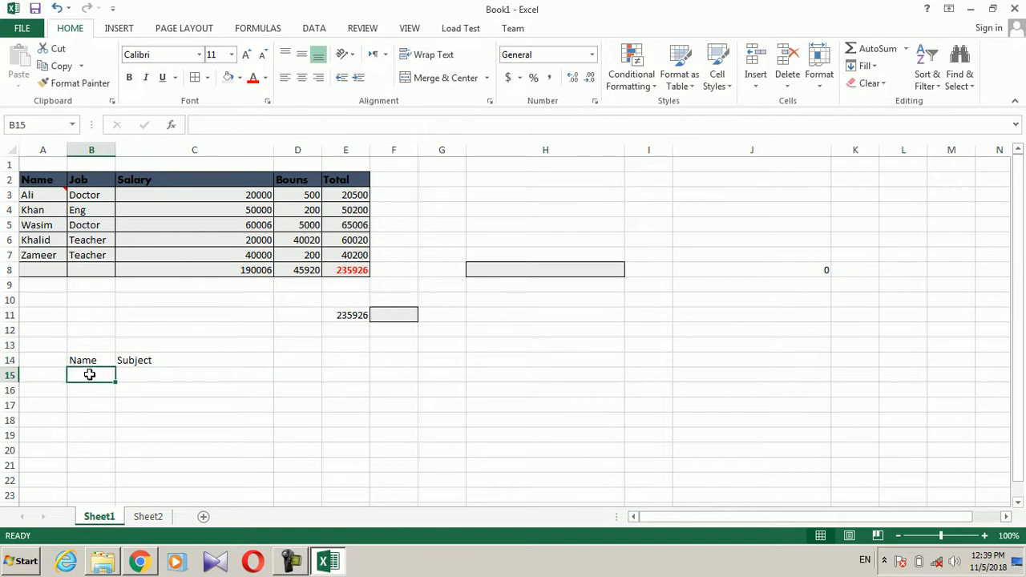
left_click_drag(39, 196, 37, 255)
key("ctrl+c")
left_click(94, 374)
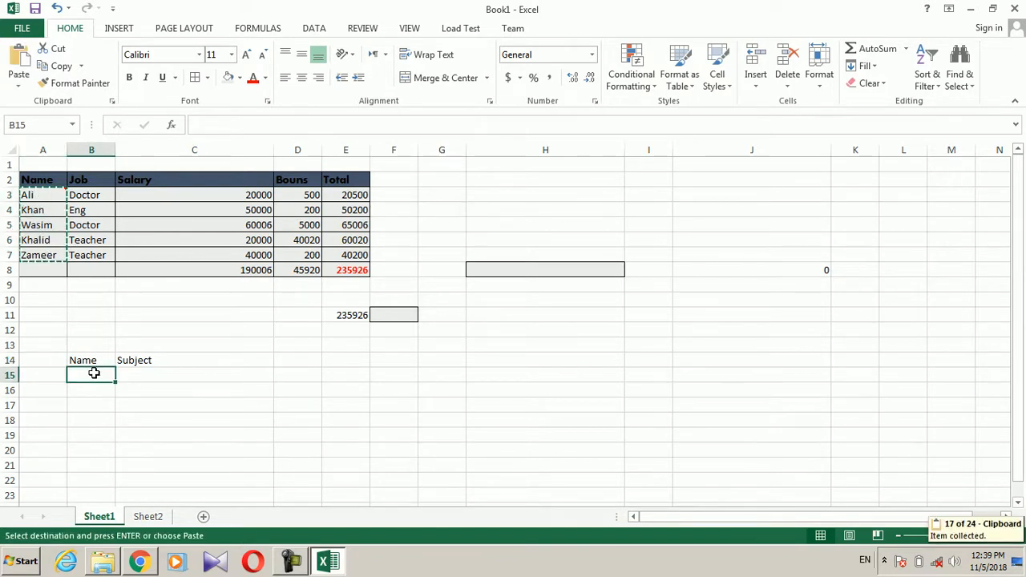
key("ctrl+v")
left_click(133, 371)
Step: Format the Name and Subject headers in B14:C14 with bold red text and a black fill
left_click(83, 361)
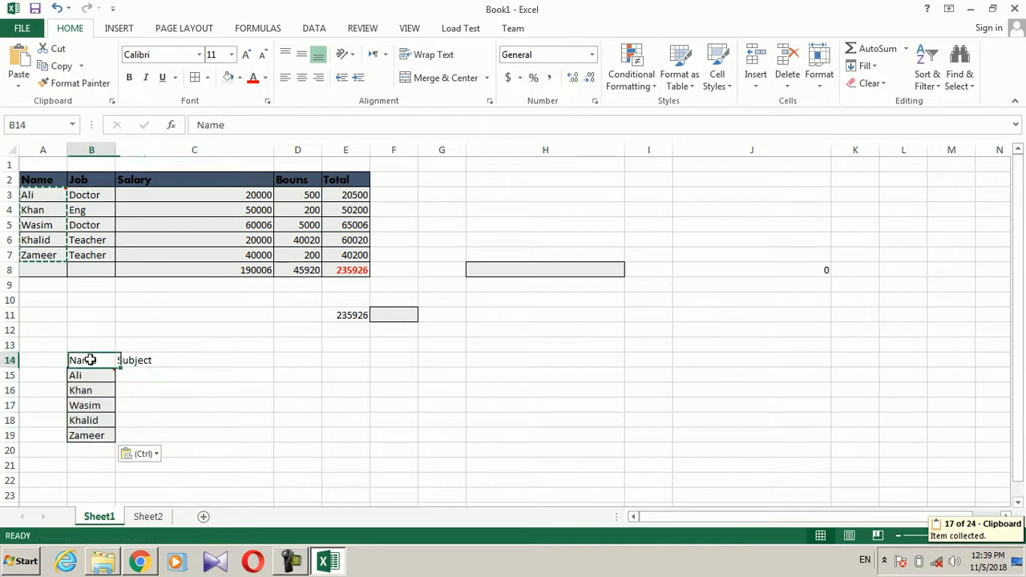
left_click_drag(83, 361, 137, 358)
key("ctrl+b")
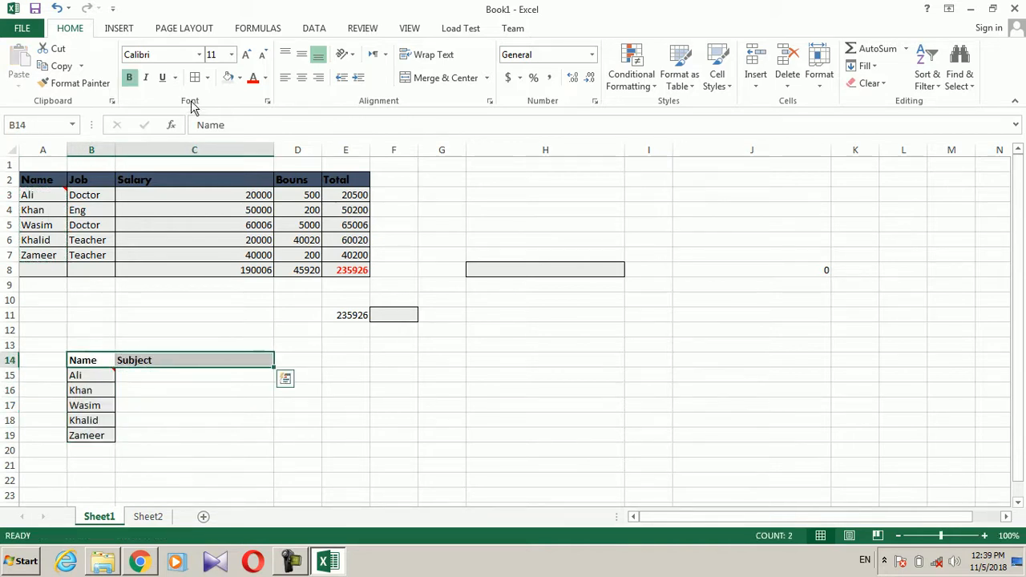
left_click(253, 78)
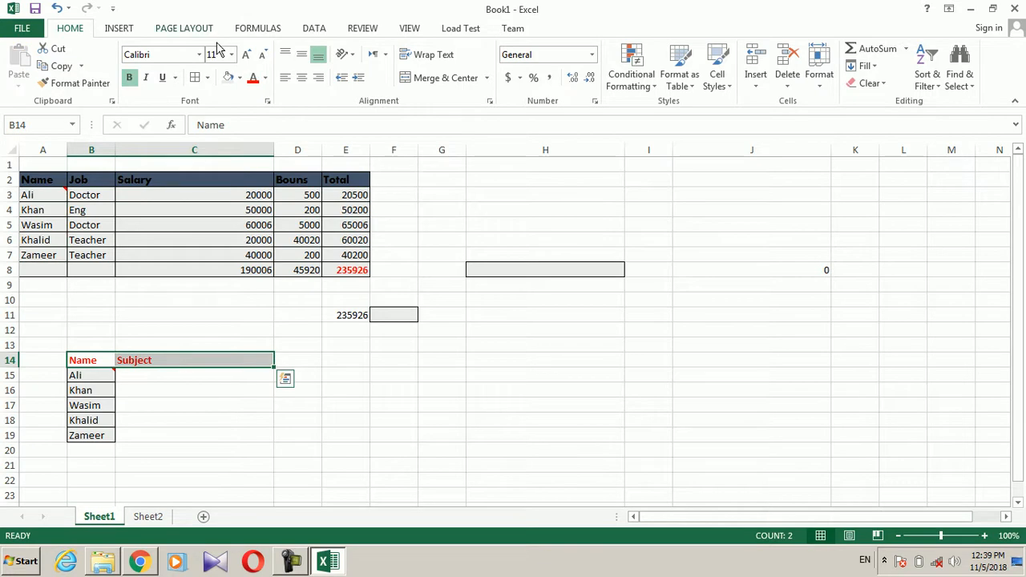
left_click(239, 78)
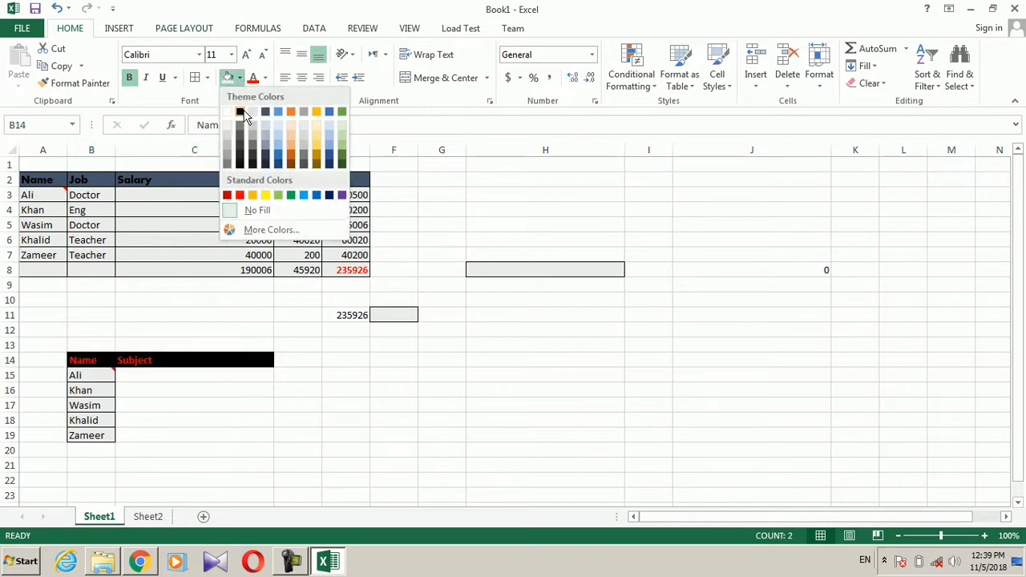
left_click(245, 114)
Step: Fill the Subject column in C15:C19 with math, c++, Islamic, advance pro and IP
left_click(149, 375)
mouse_move(149, 375)
left_mouse_down()
mouse_move(147, 435)
mouse_move(160, 373)
left_mouse_up()
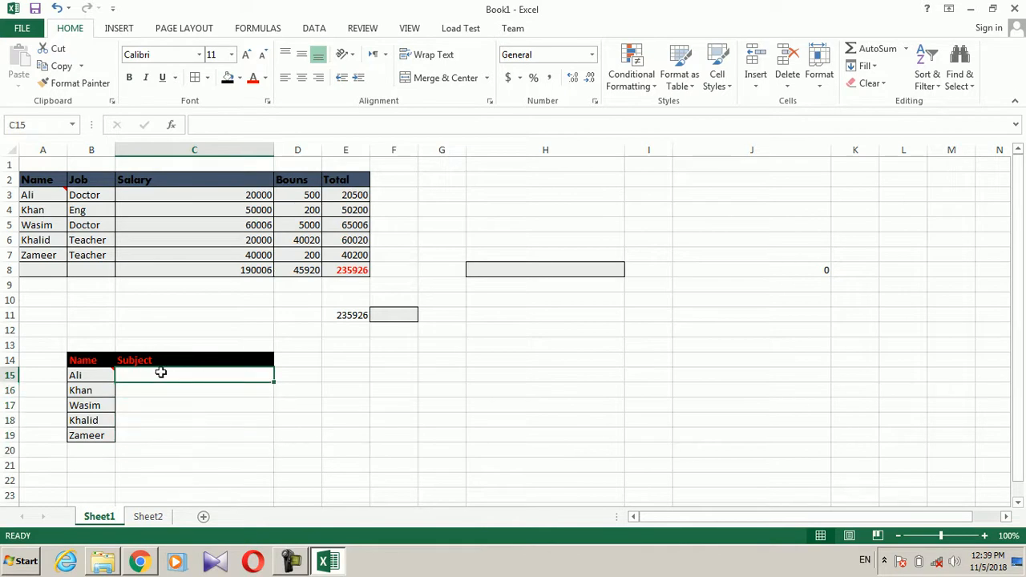
type("u")
key("BackSpace")
type("math")
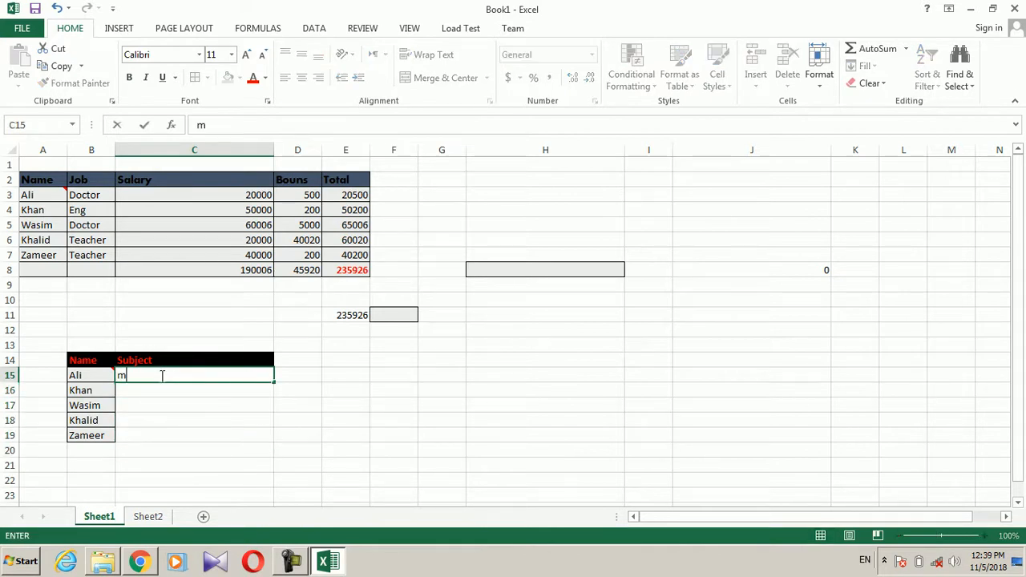
left_click(153, 393)
type("c")
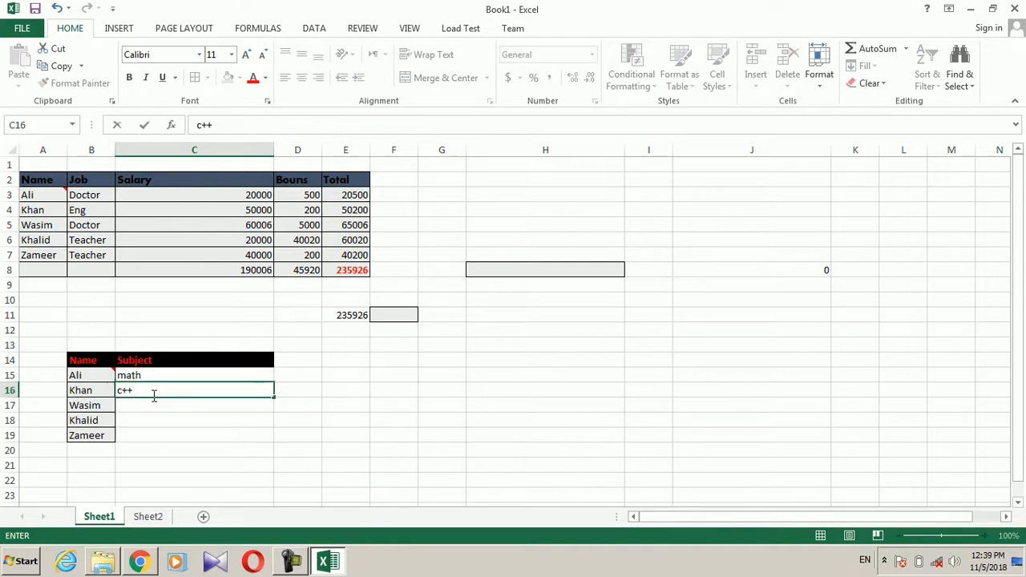
type("++")
key("Return")
type("Sila")
type("Islamic")
key("Return")
type("Cal")
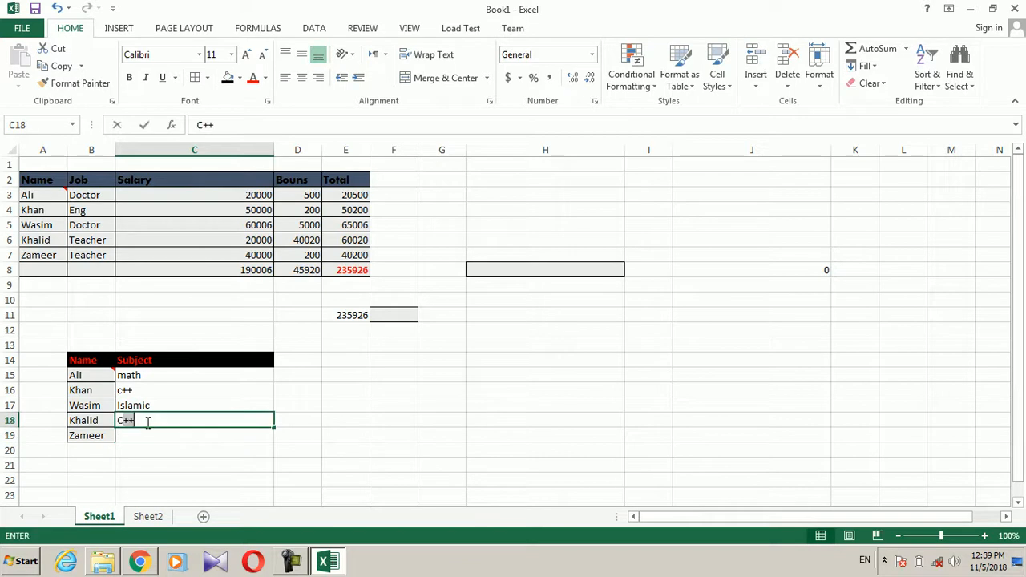
type("advance po")
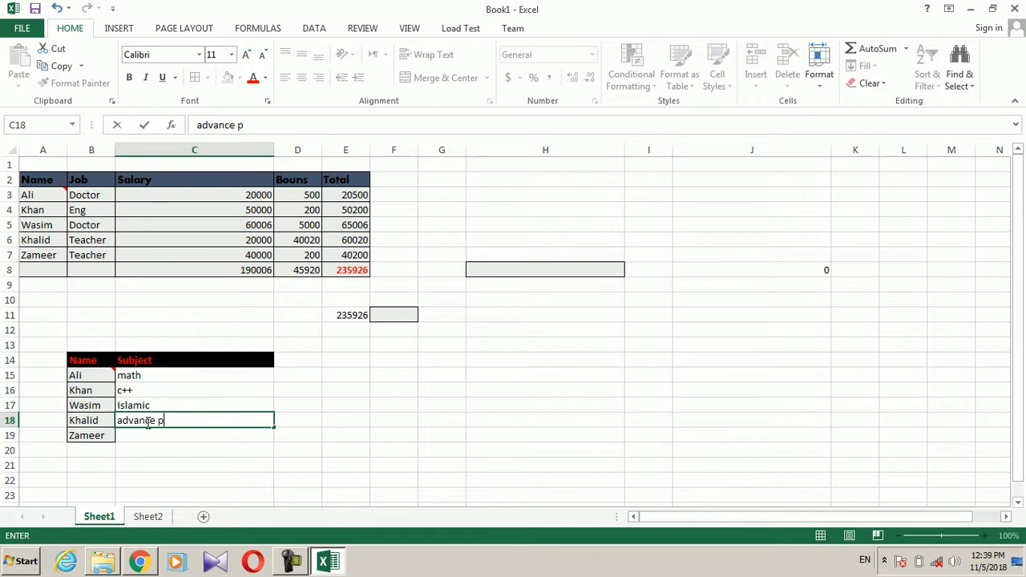
left_click(143, 435)
type("IP")
Step: Add the header Marks in D14 and narrow column C
left_click(305, 372)
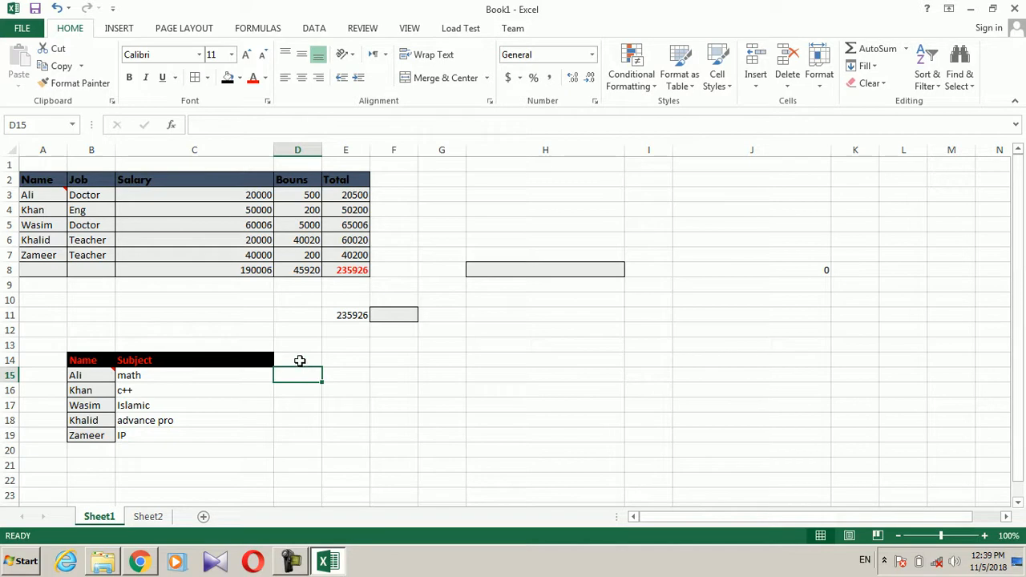
left_click(299, 361)
type("Marks")
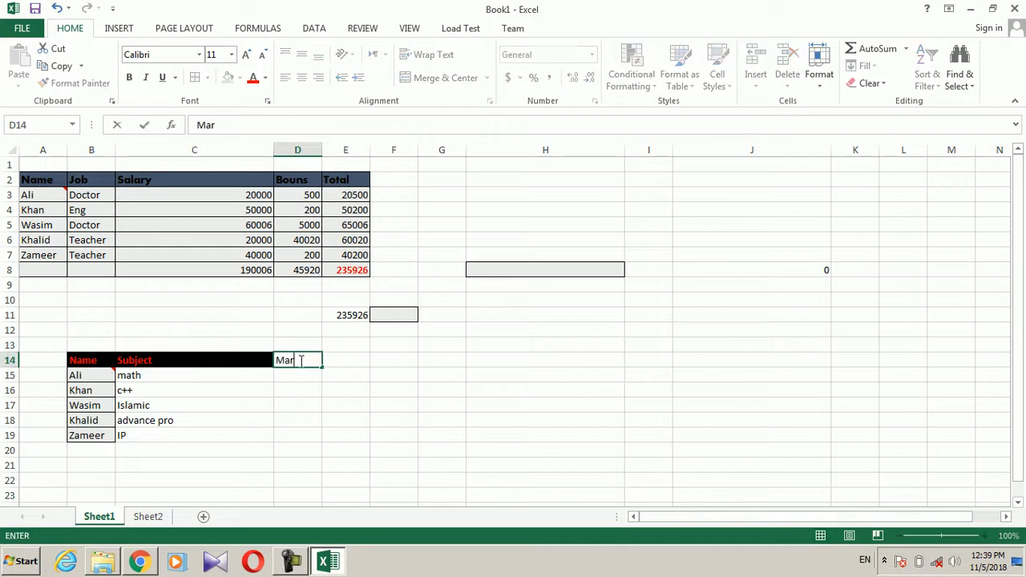
left_click(294, 387)
left_click(293, 374)
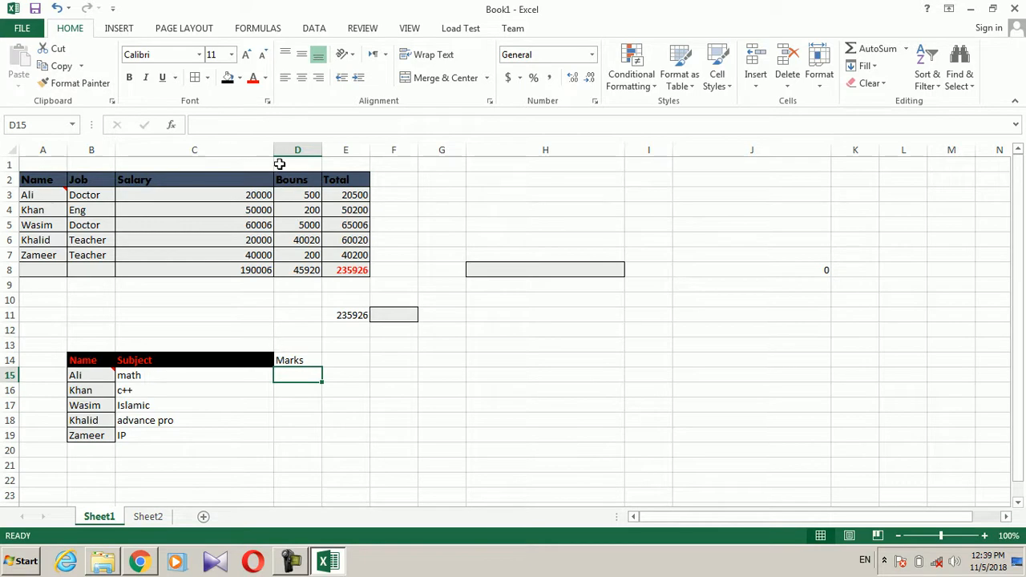
left_click_drag(273, 150, 216, 178)
left_click(244, 401)
Step: Add a Greater Than conditional formatting rule to D15:D19 that marks values above 60 with Green Fill with Dark Green Text
left_click(247, 378)
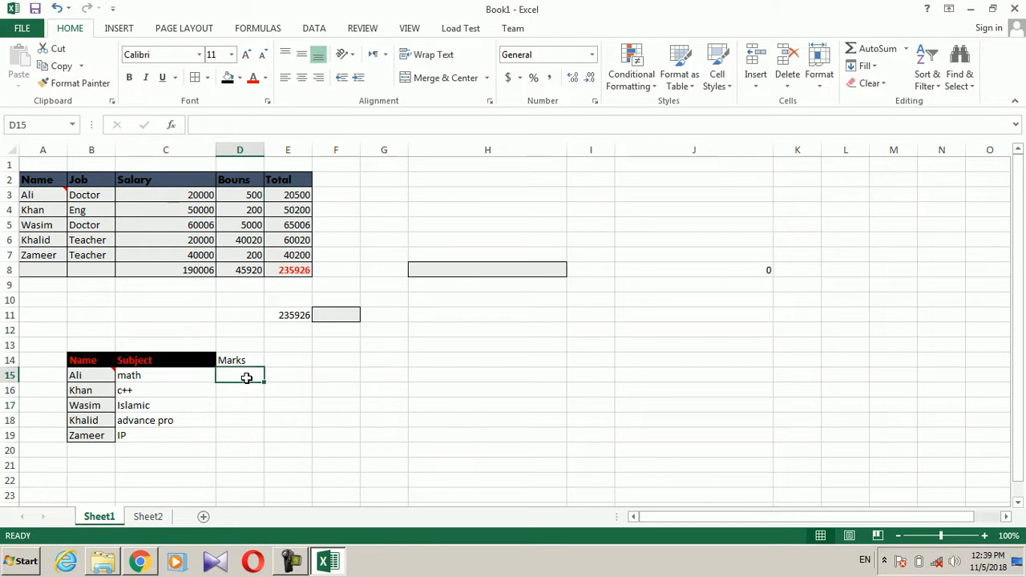
left_click_drag(247, 377, 243, 437)
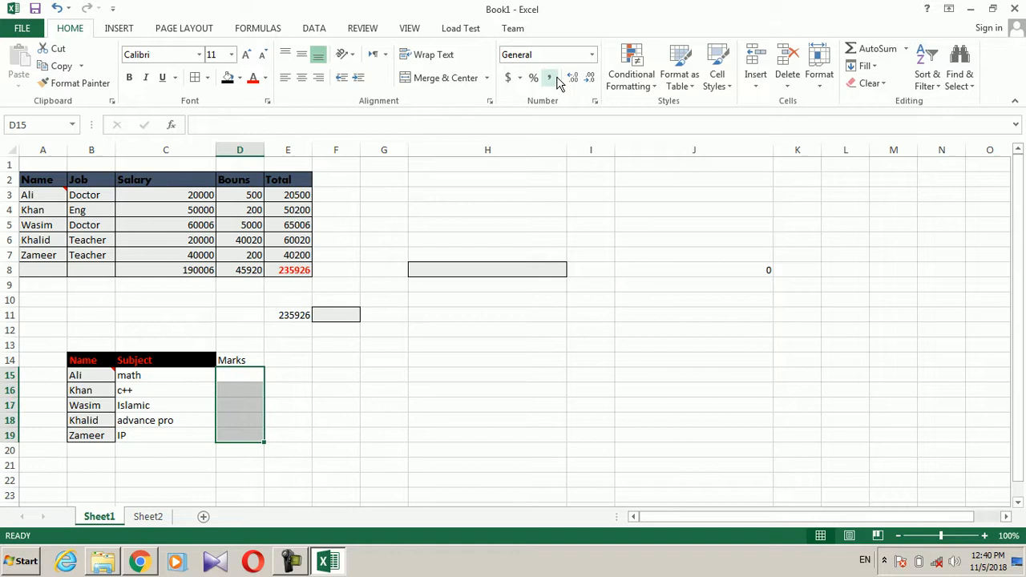
left_click(643, 87)
left_click(663, 24)
left_click(646, 90)
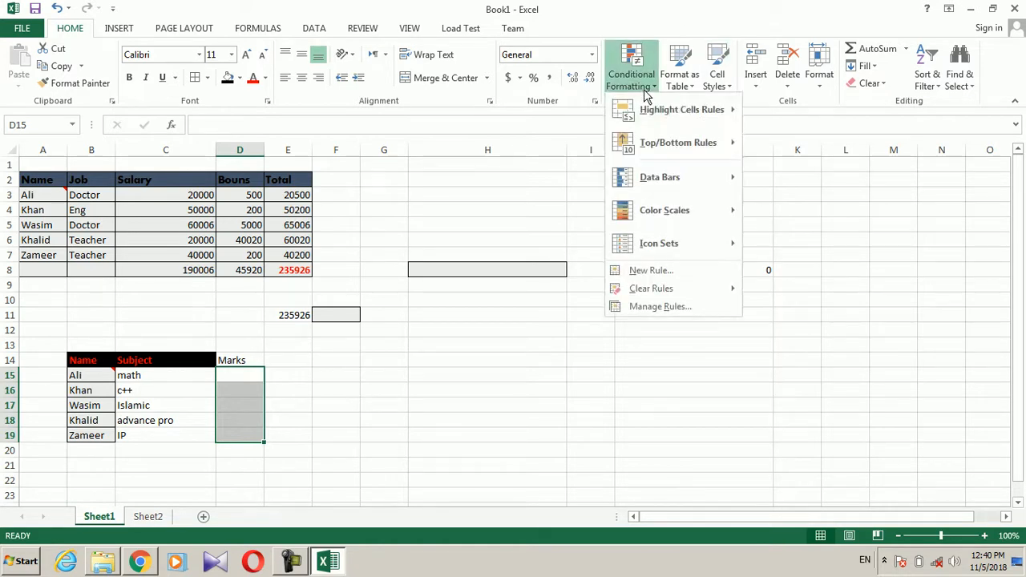
mouse_move(679, 111)
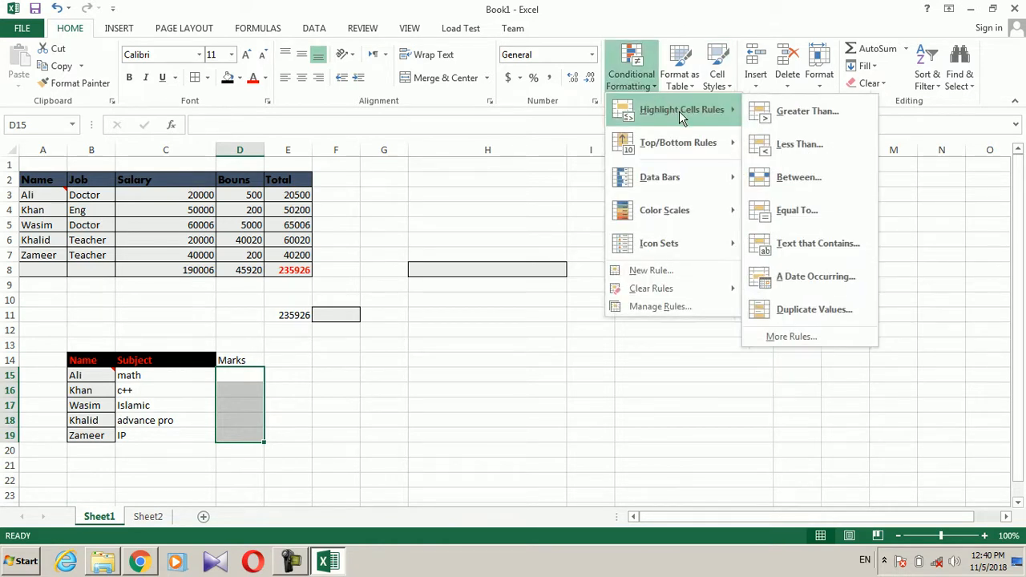
left_click(772, 113)
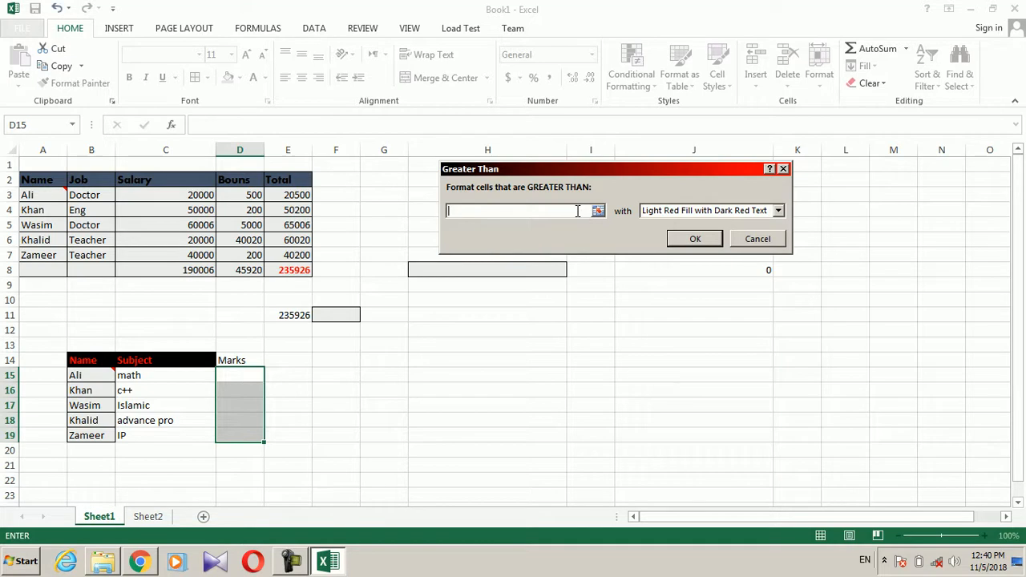
left_click(777, 211)
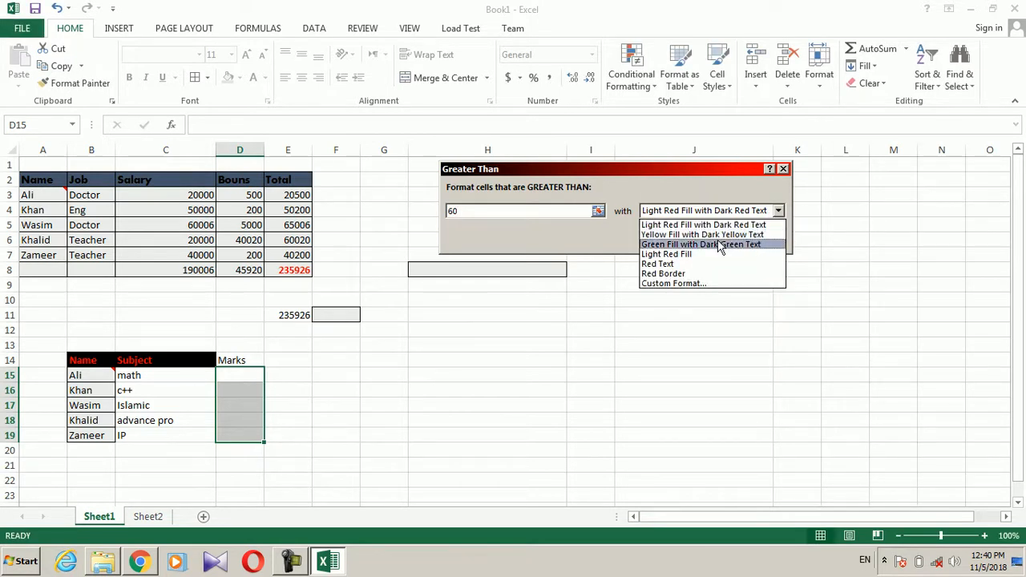
left_click(717, 244)
left_click(696, 238)
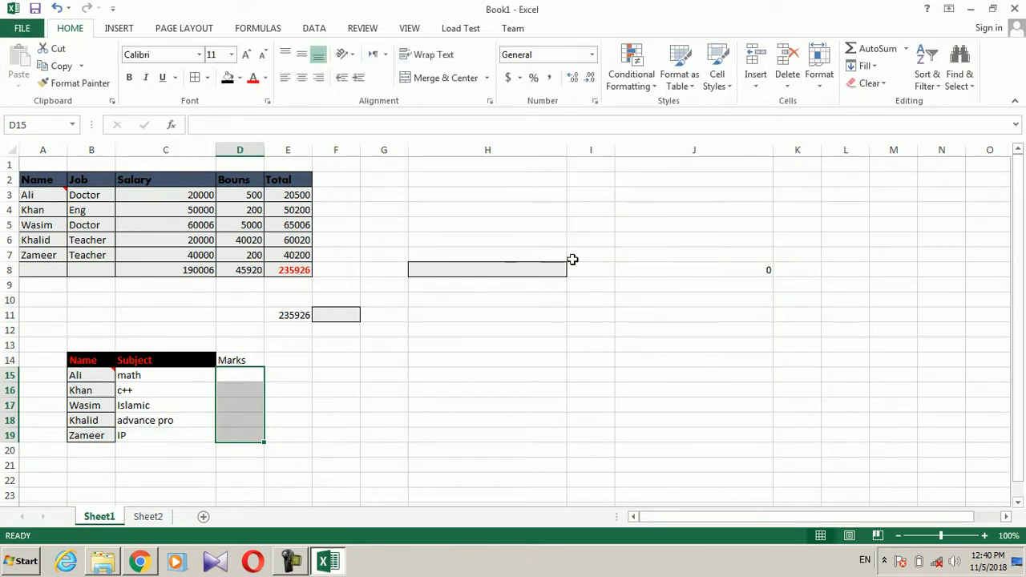
Step: Enter the marks 90 in D15 and 61 in D16
left_click(248, 379)
type("90")
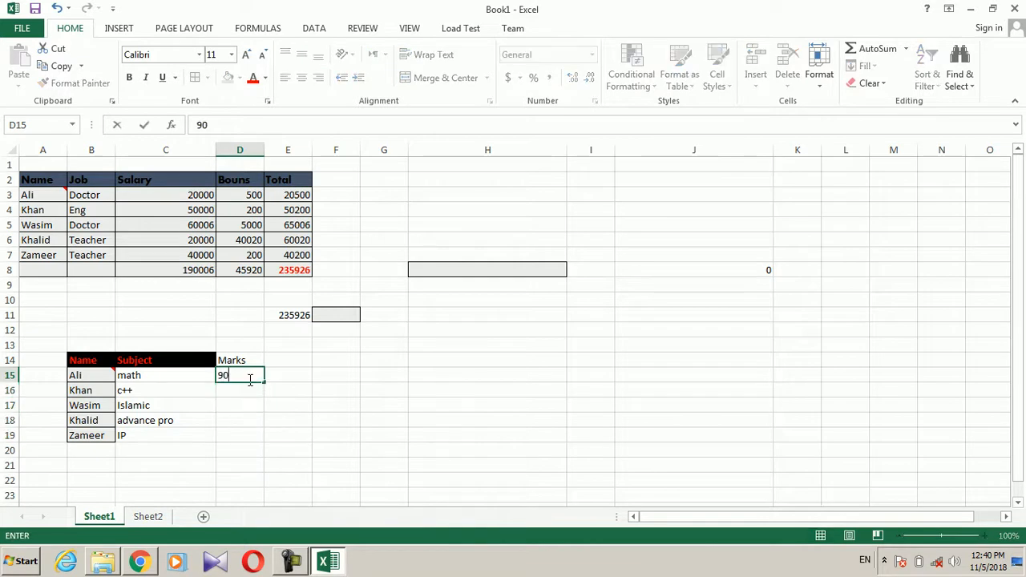
key("Return")
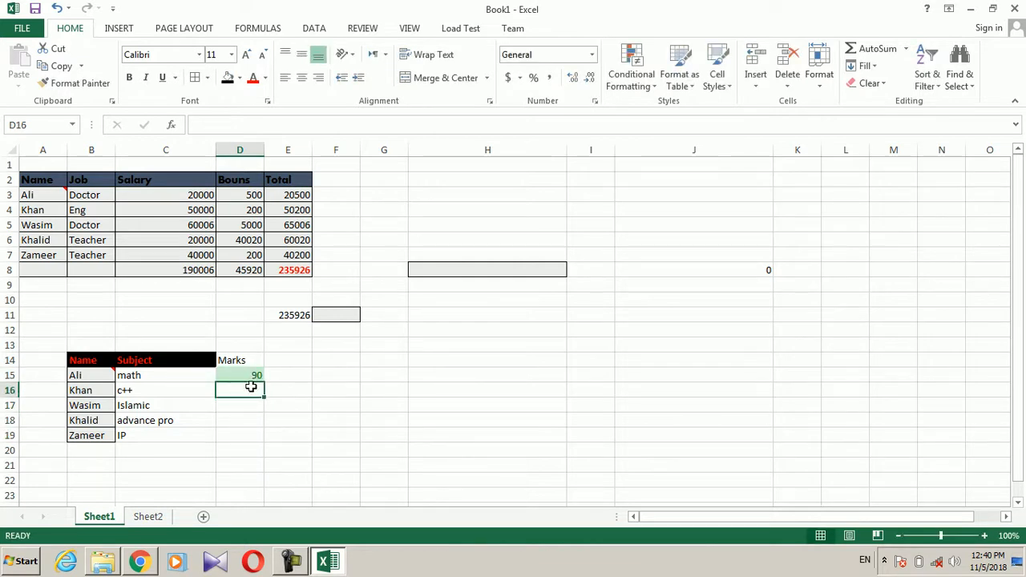
type("6")
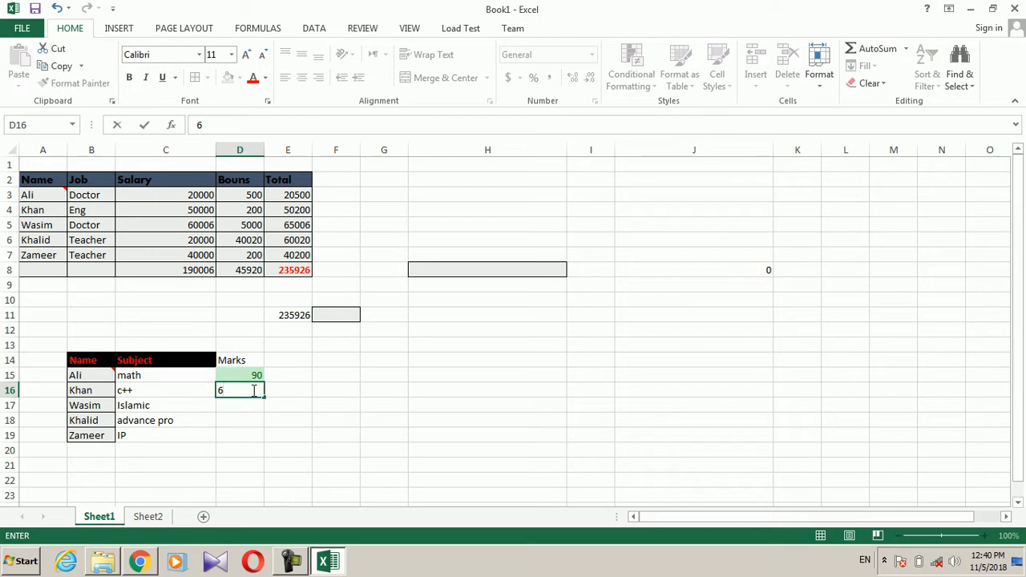
type("0")
key("Return")
left_click(253, 390)
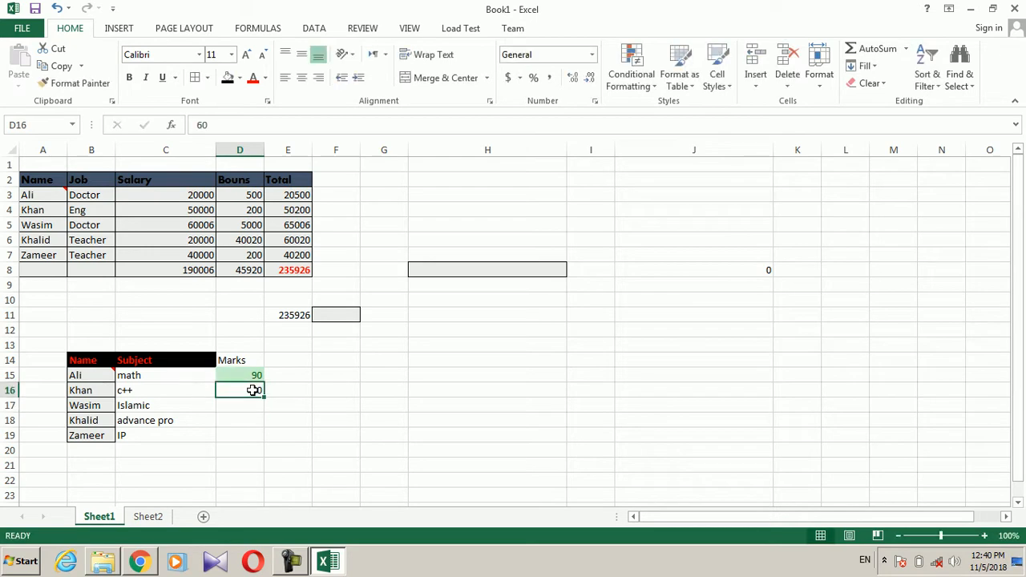
type("6")
key("Return")
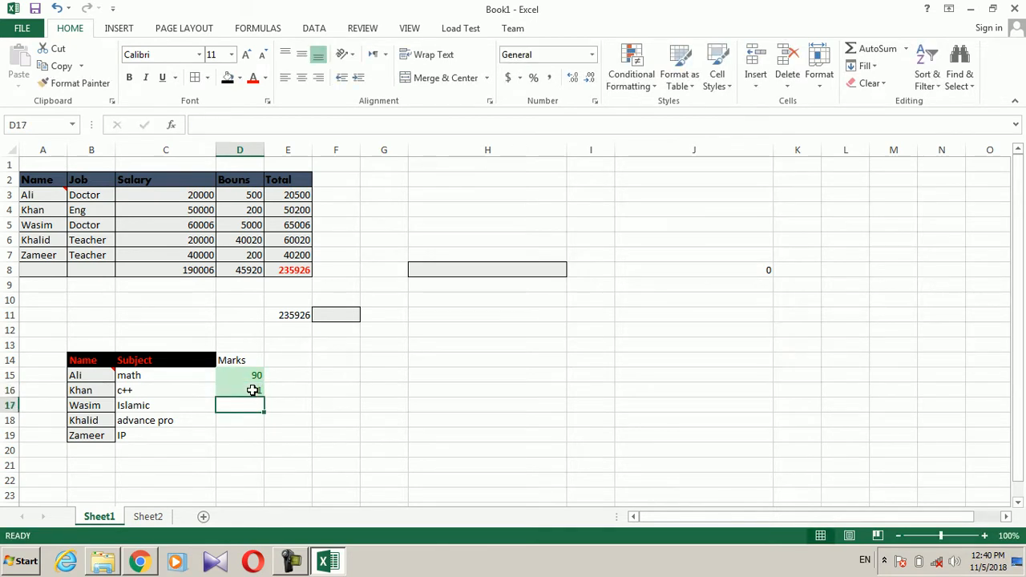
Step: Fill the remaining marks in D17:D19 with 90, 78 and 65
type("90")
key("Return")
type("78")
key("Return")
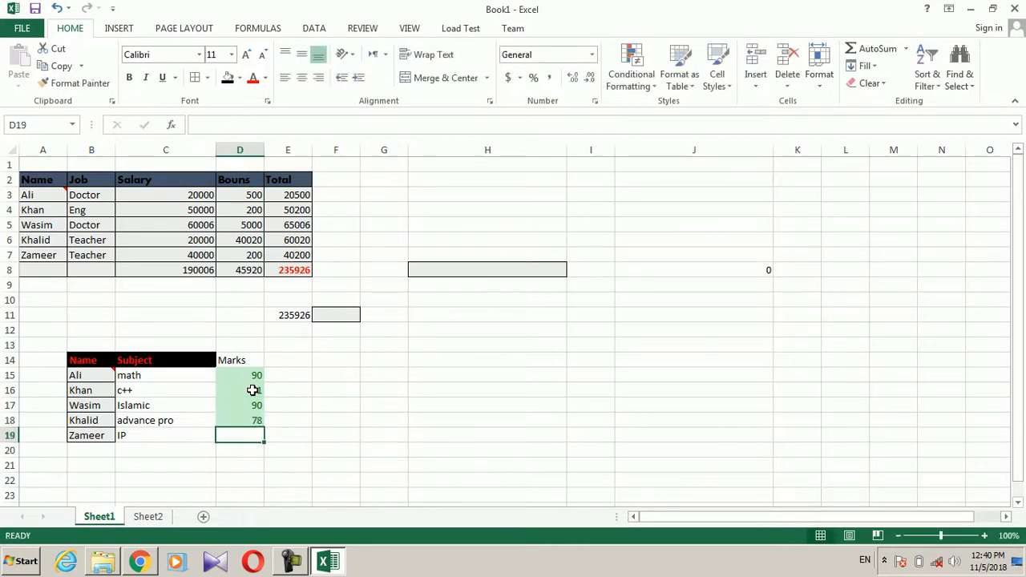
type("60")
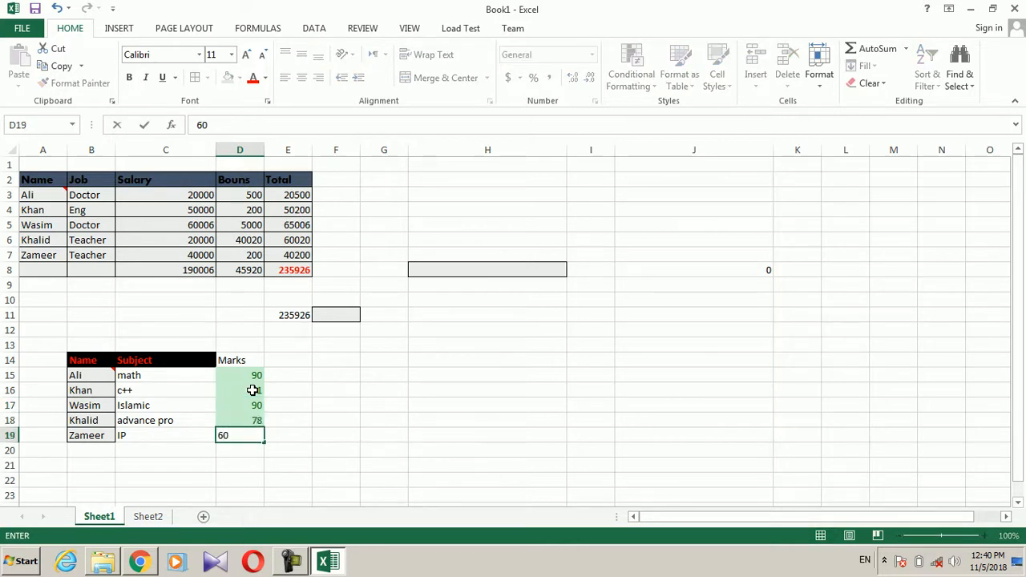
key("Up")
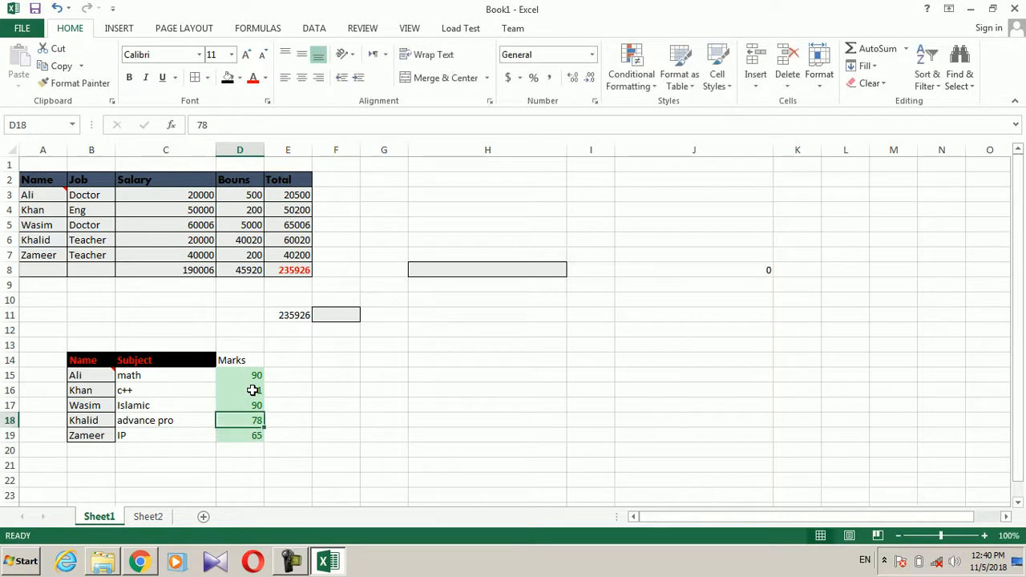
Step: Add a Less Than conditional formatting rule to D15:D19 that marks values below 50 with Light Red Fill with Dark Red Text
left_click_drag(251, 372, 252, 433)
left_click(653, 88)
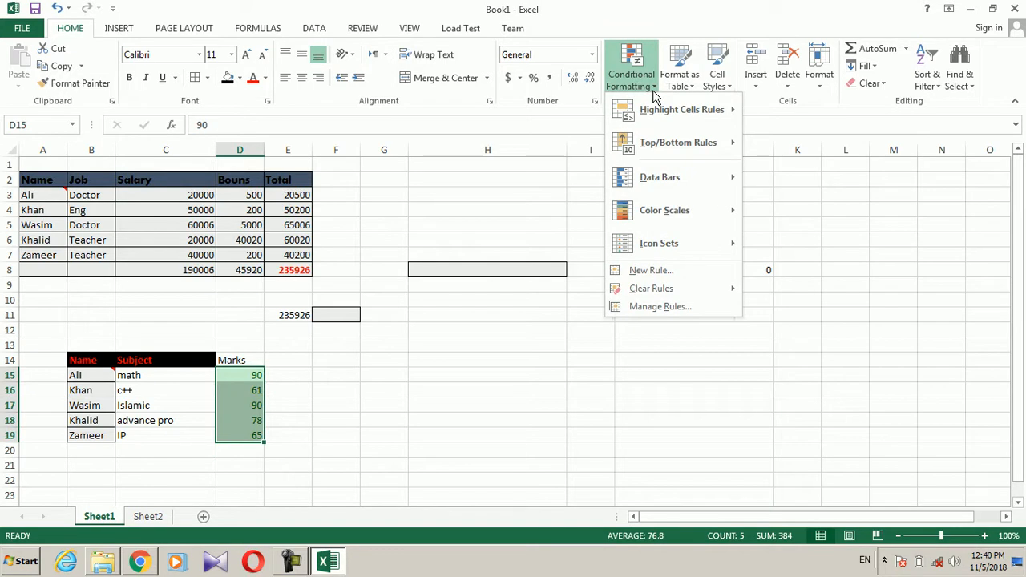
mouse_move(731, 109)
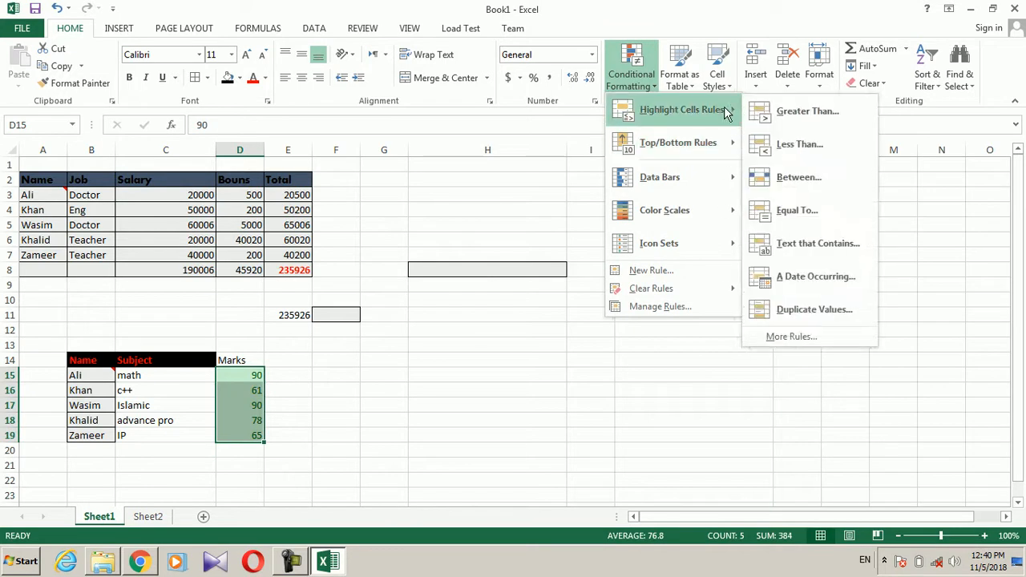
left_click(781, 149)
left_click(550, 210)
double_click(550, 209)
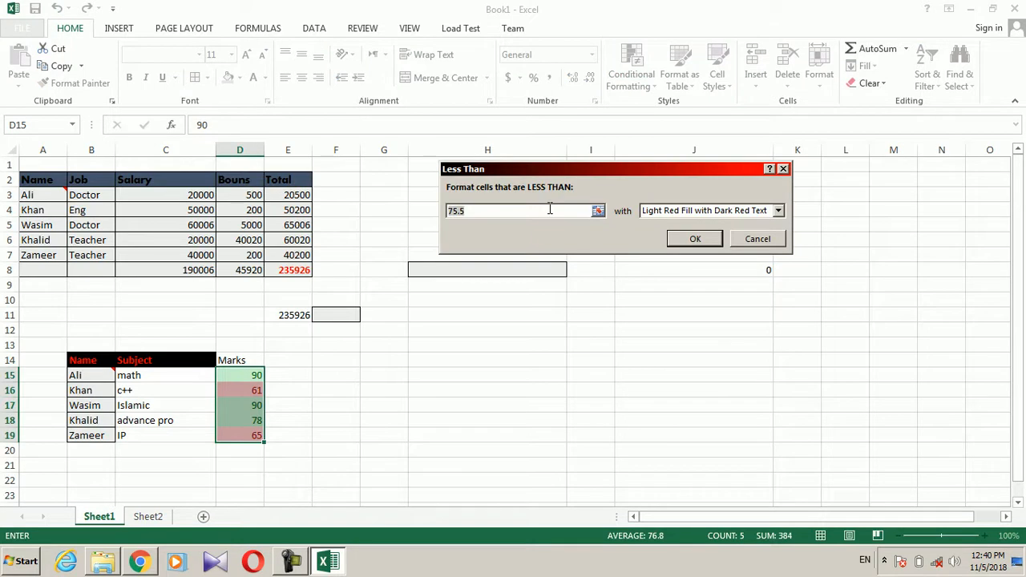
type("50")
left_click(707, 238)
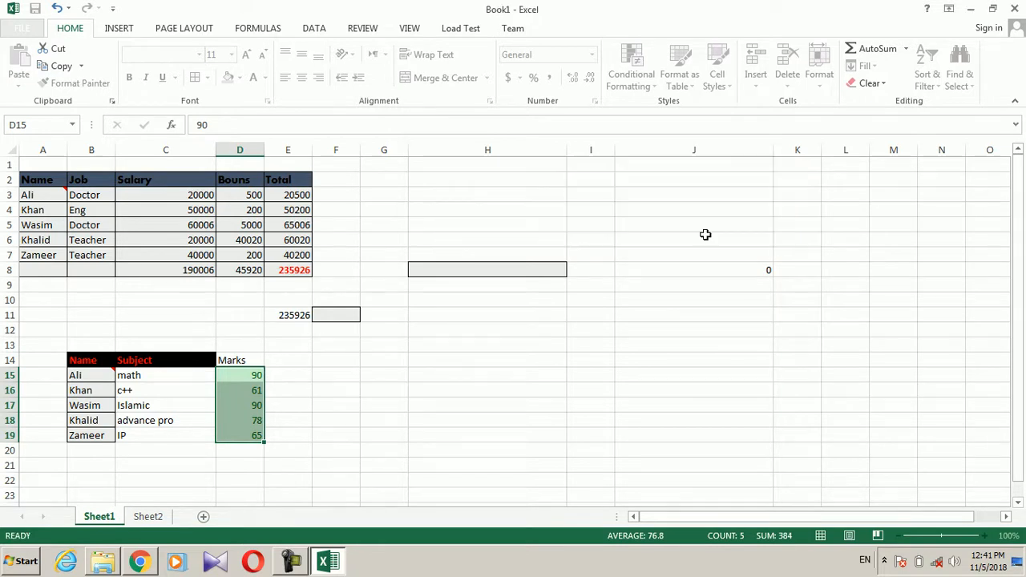
Step: Change the mark for advance pro in D18 to 20 and the mark for c++ in D16 to 25
left_click(250, 391)
left_click_drag(252, 377, 257, 434)
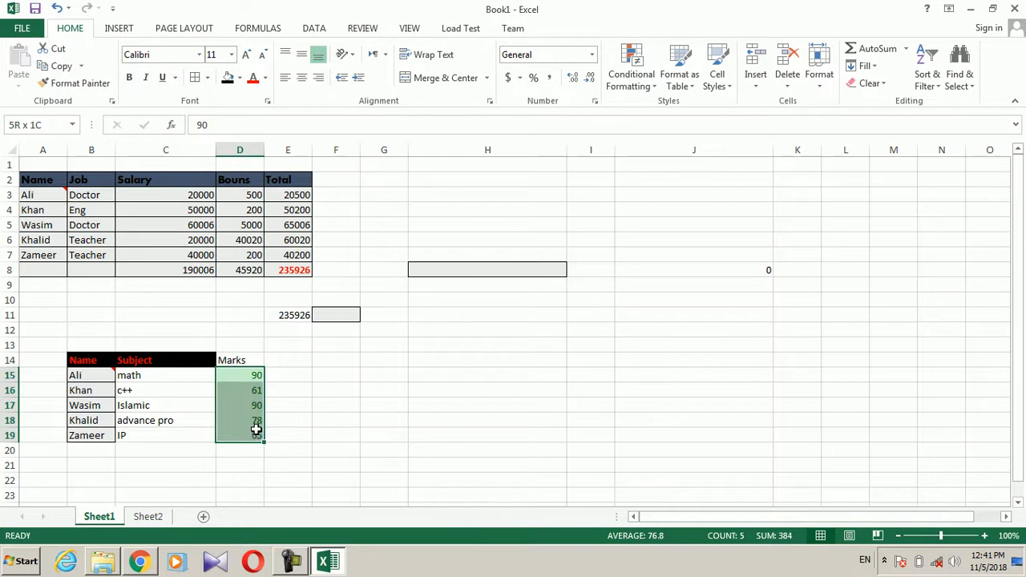
left_click(255, 417)
type("20")
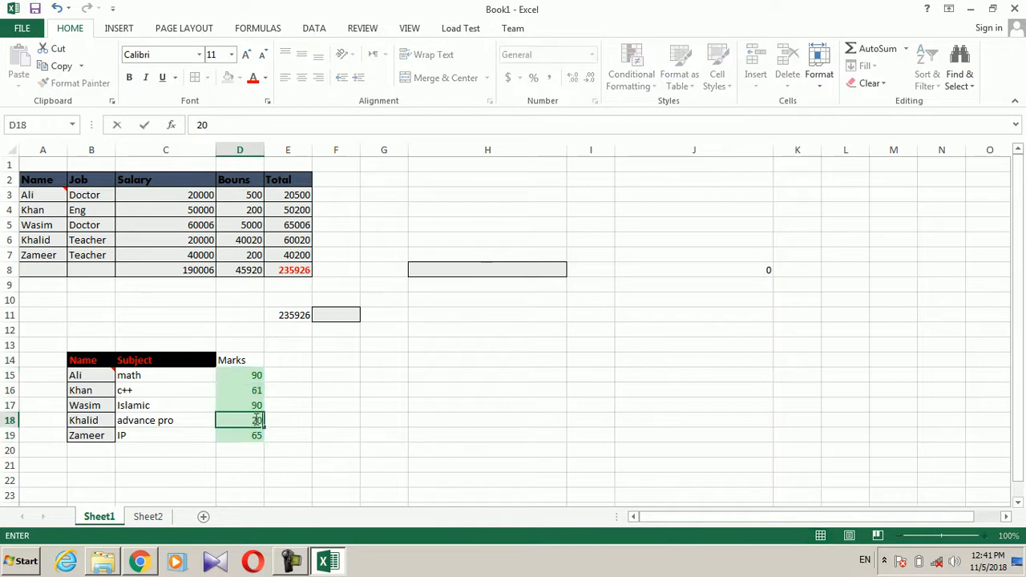
key("Return")
left_click(257, 419)
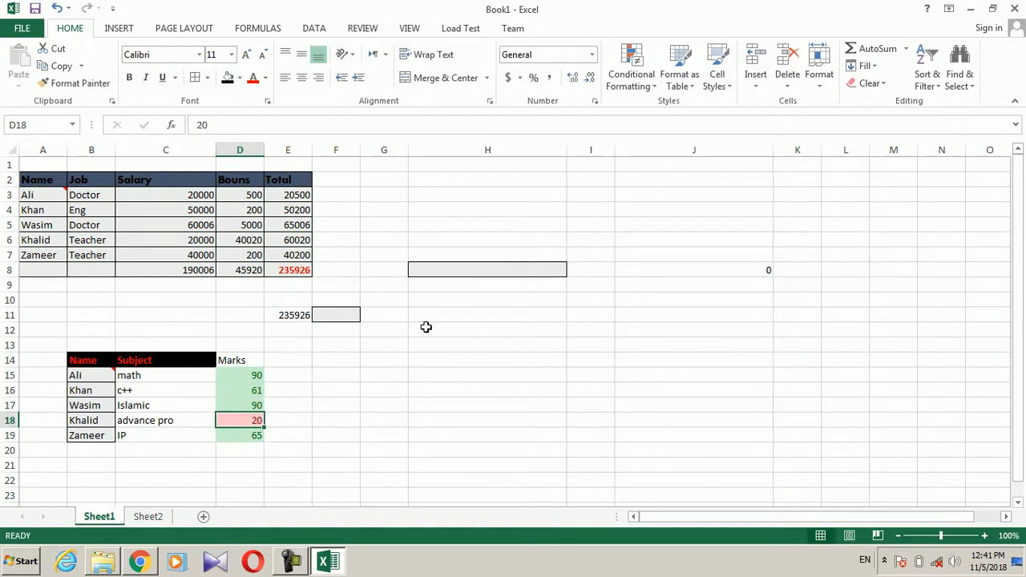
left_click(251, 388)
type("25")
key("Return")
left_click(251, 388)
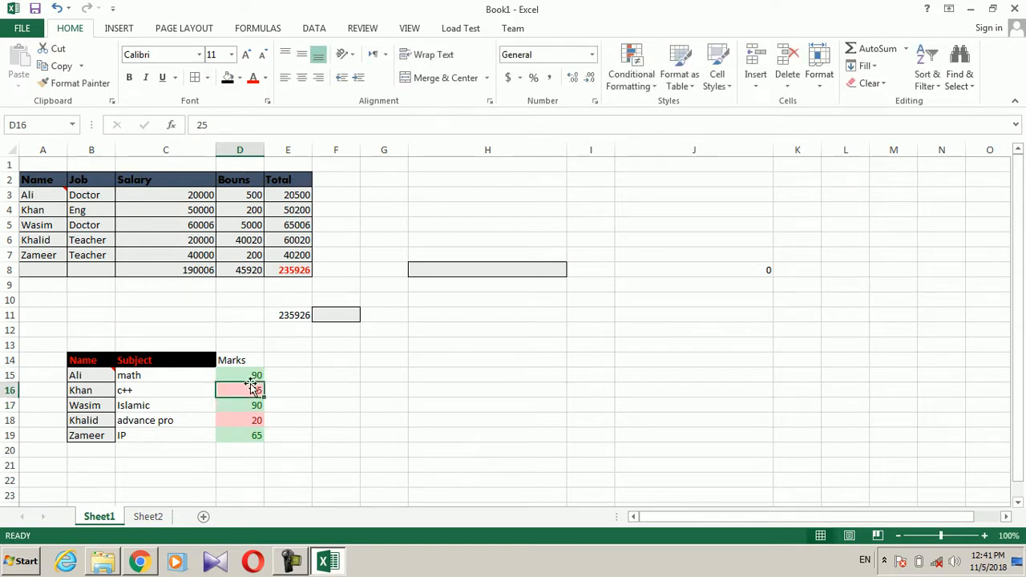
left_click(239, 452)
Step: Copy the marks in D15:D19 and paste them at H14 using Paste Special with All merging conditional formats
left_click_drag(238, 372, 241, 433)
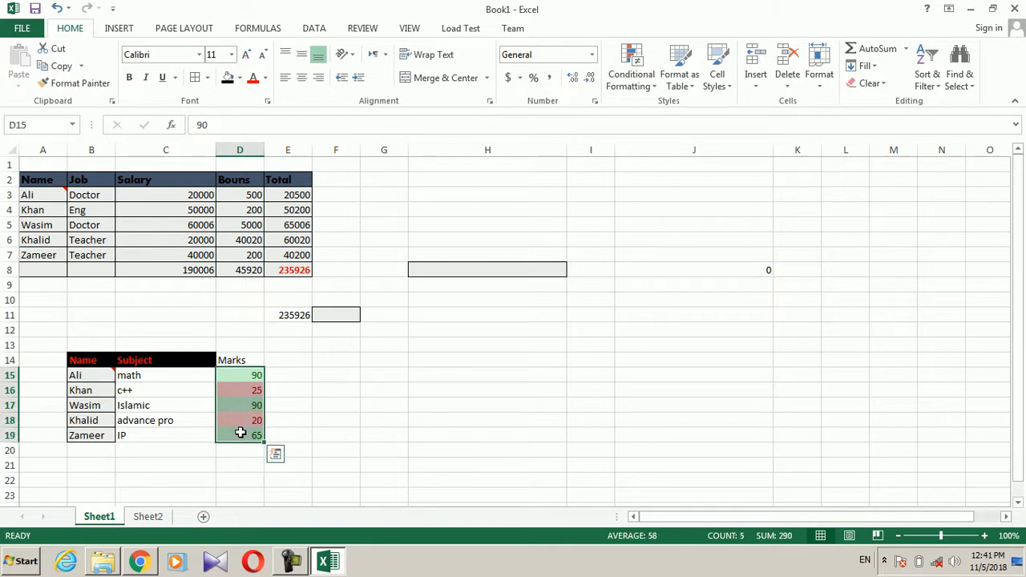
key("ctrl+c")
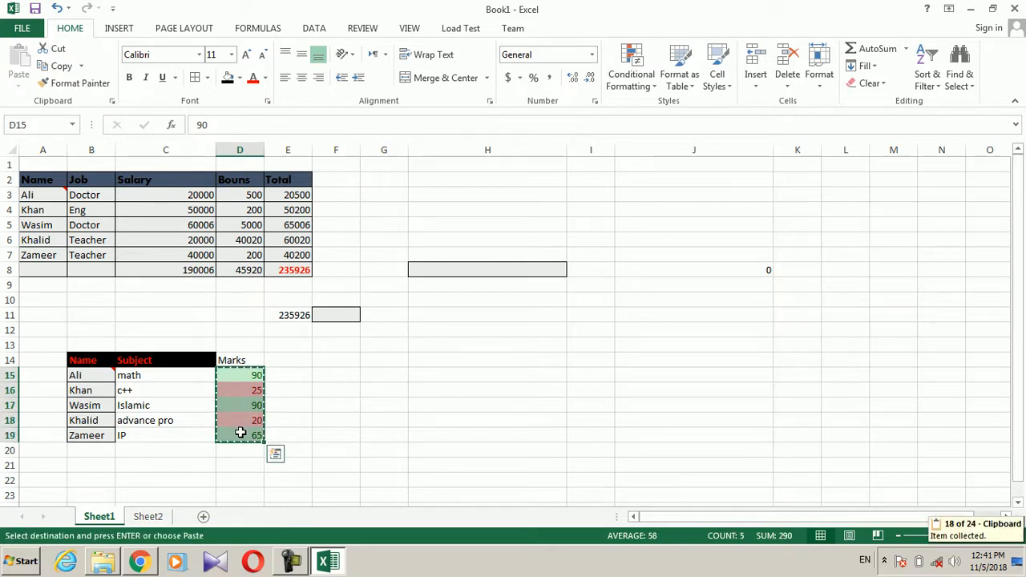
left_click(451, 360)
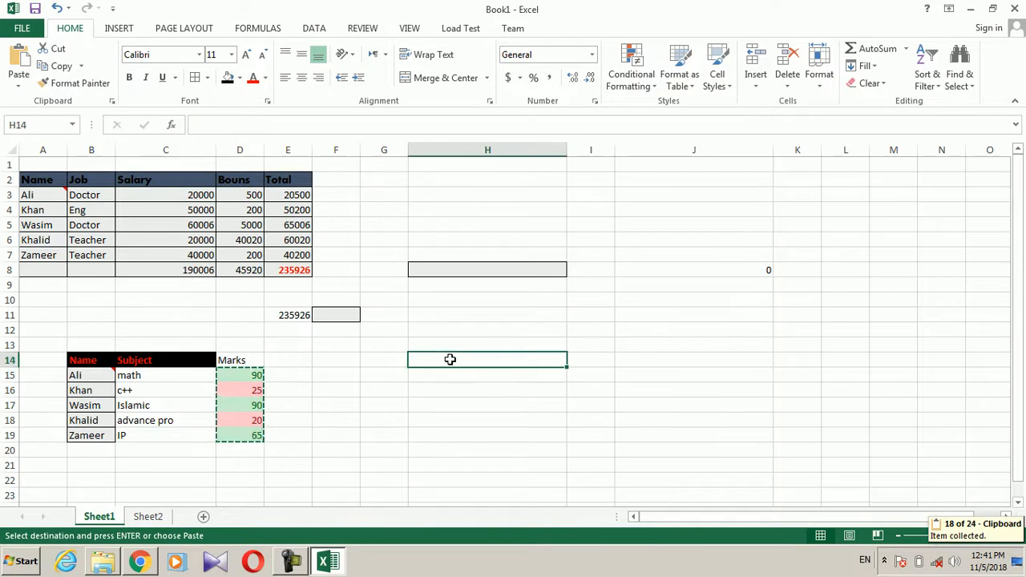
key("ctrl+alt+v")
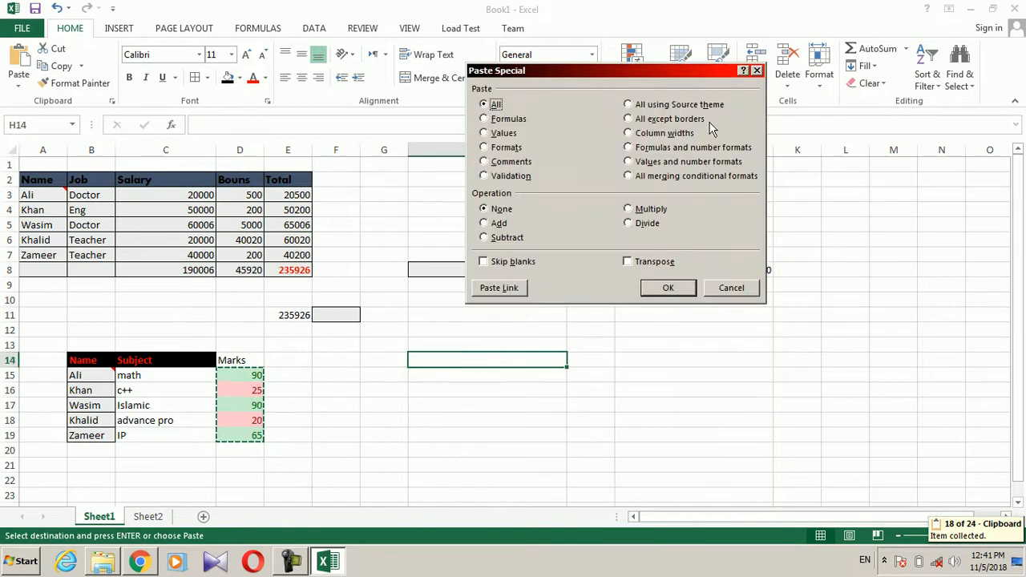
left_click(667, 178)
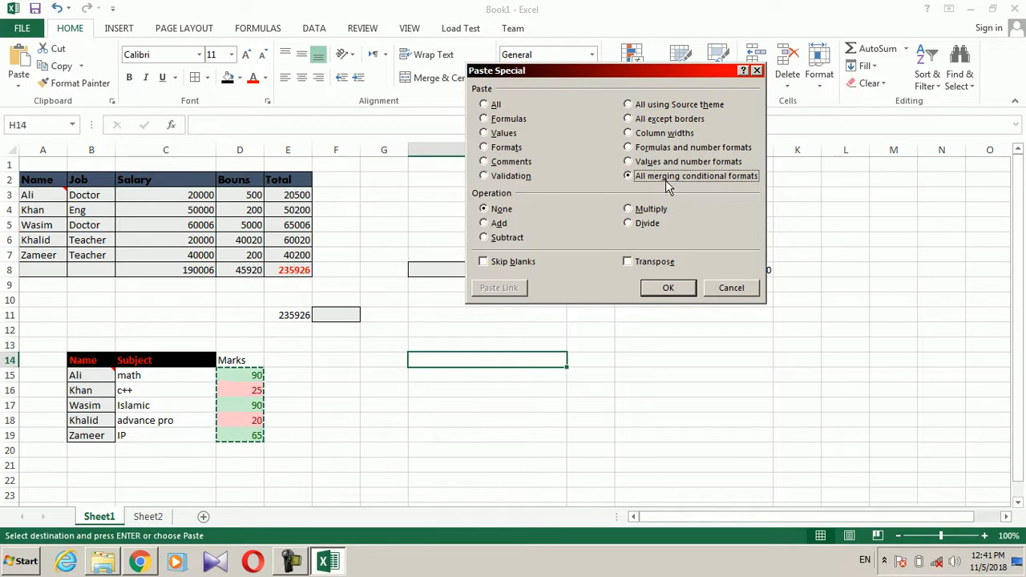
left_click(669, 287)
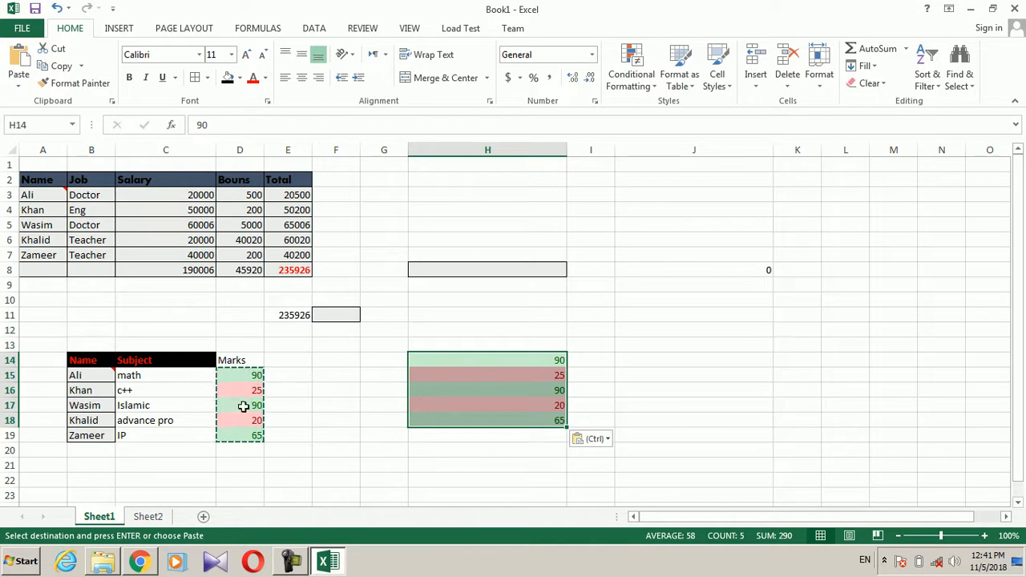
Step: Set H14 to 40 and H15 to 90 in the pasted marks to test the copied conditional formatting
left_click(477, 404)
left_click(519, 362)
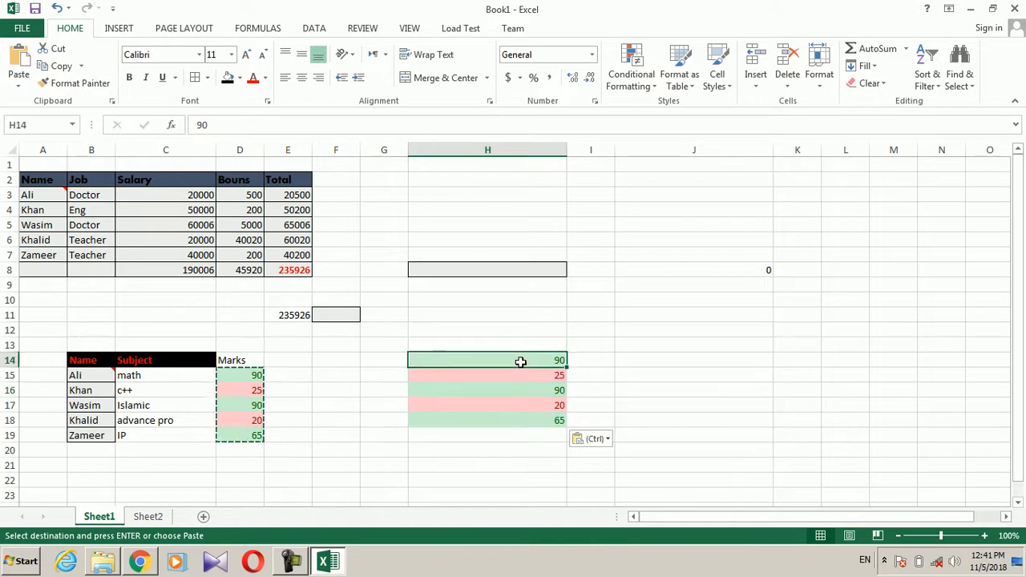
type("90")
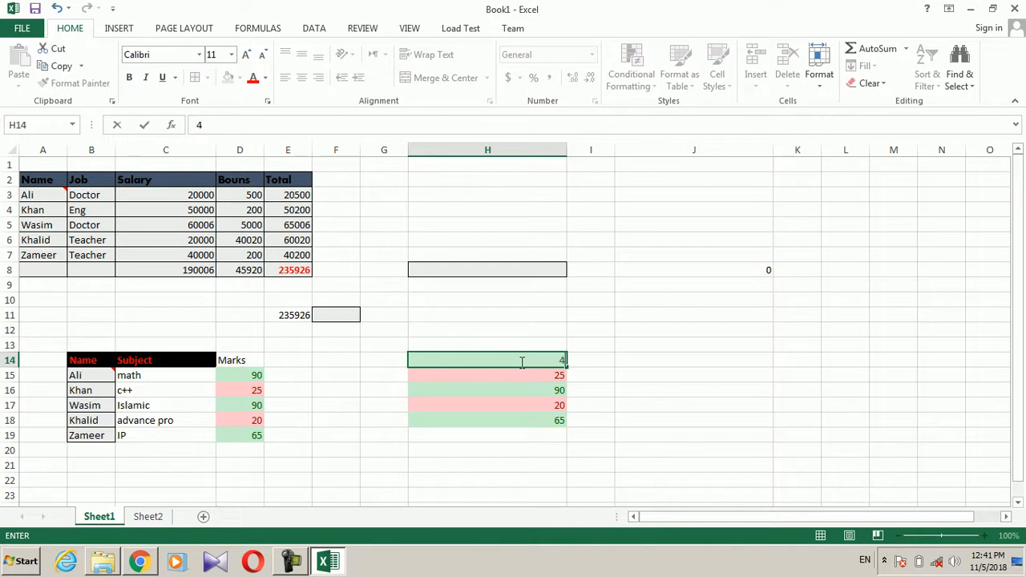
key("Return")
key("Down")
key("Up")
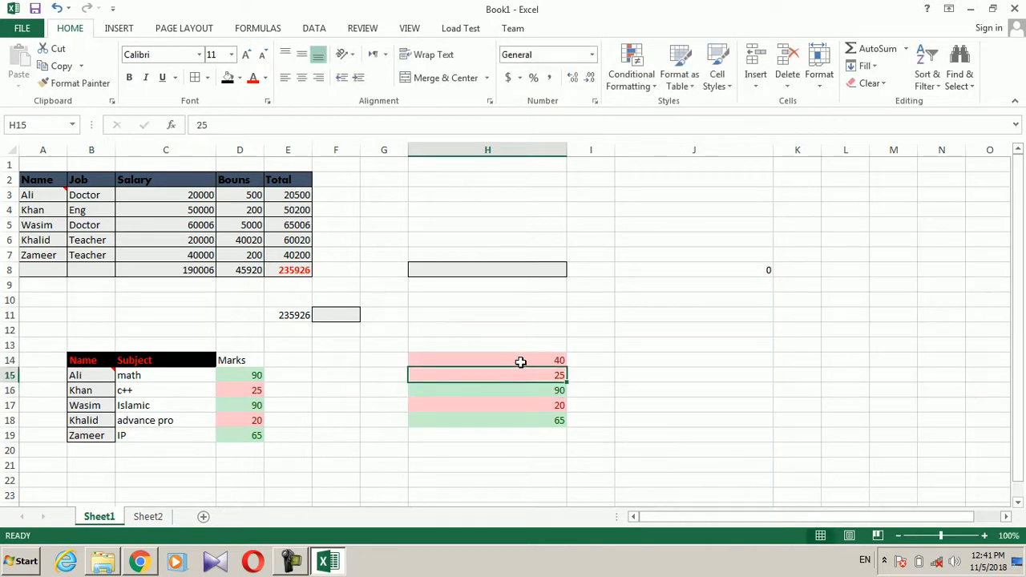
type("90")
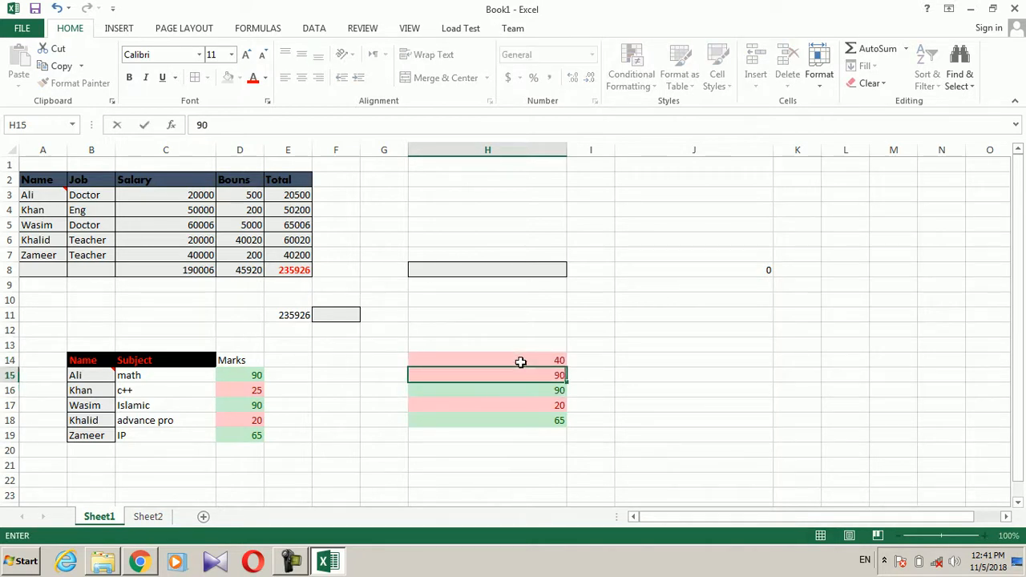
key("Return")
left_click(508, 422)
left_click(207, 403)
left_click(469, 333)
left_click(481, 407)
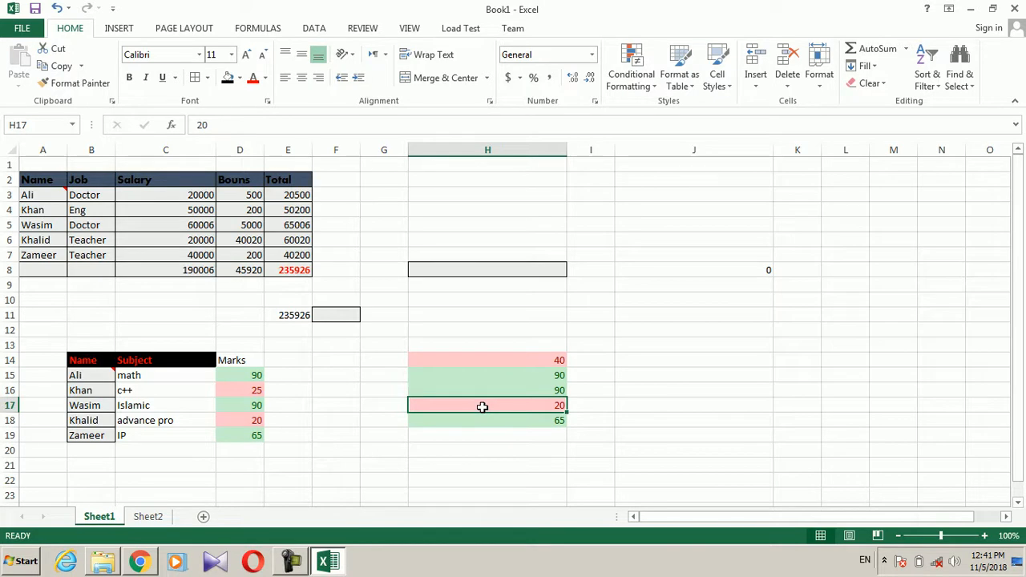
left_click(258, 389)
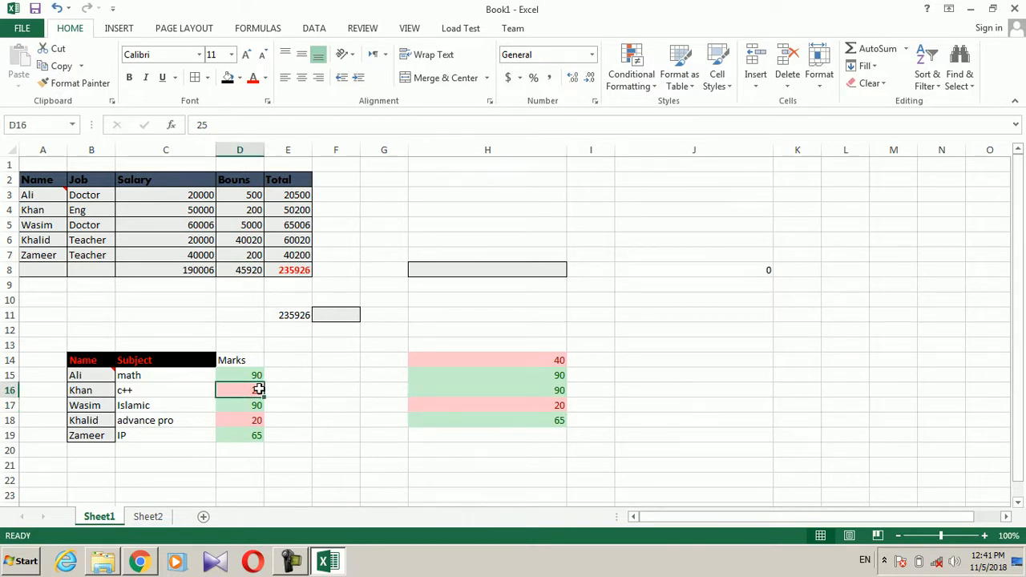
key("ctrl+c")
left_click(337, 479)
key("ctrl+alt+v")
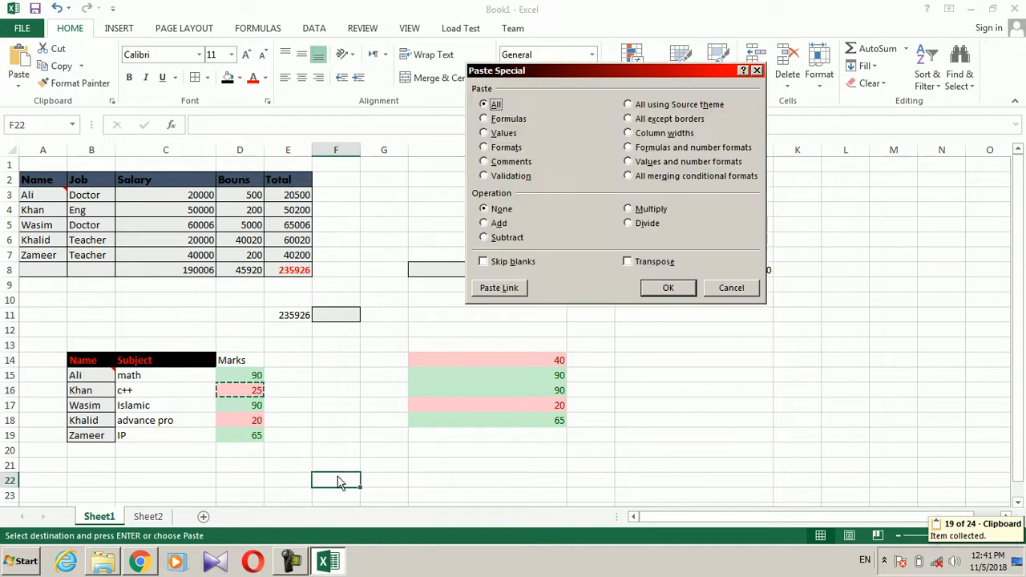
left_click(732, 287)
left_click(673, 296)
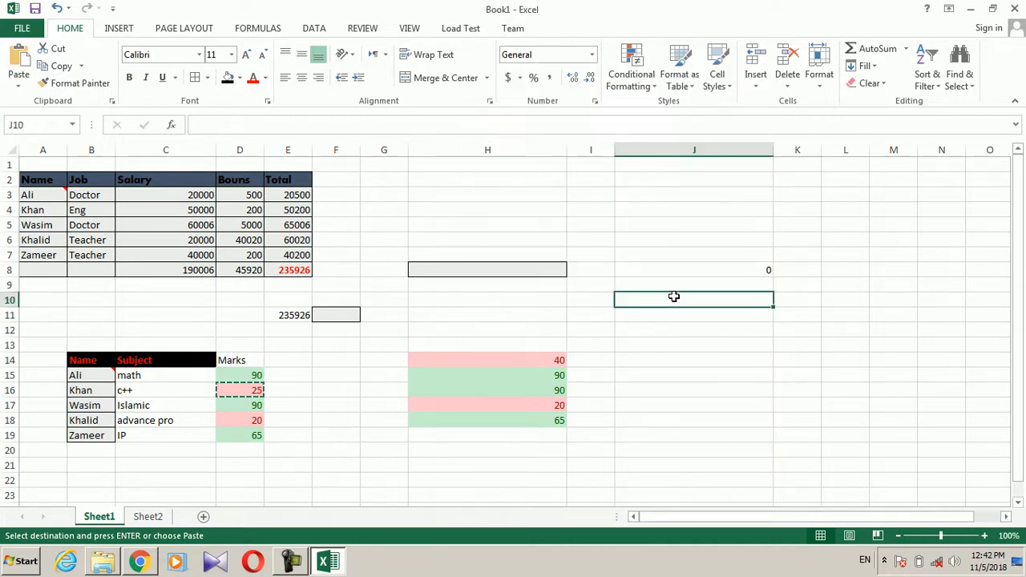
key("Escape")
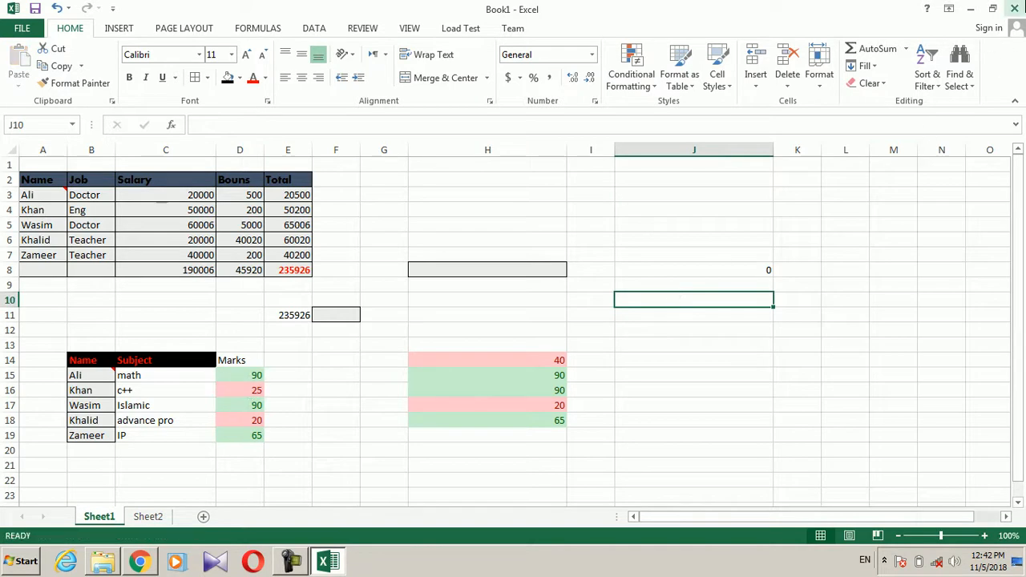
Step: Close the Book1 workbook without saving the changes
left_click(1014, 9)
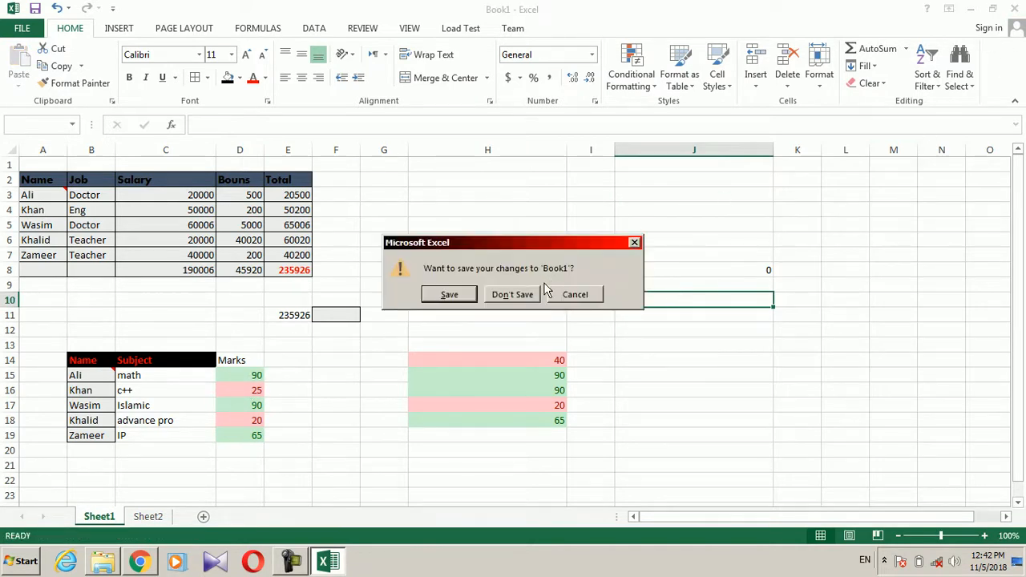
left_click(525, 294)
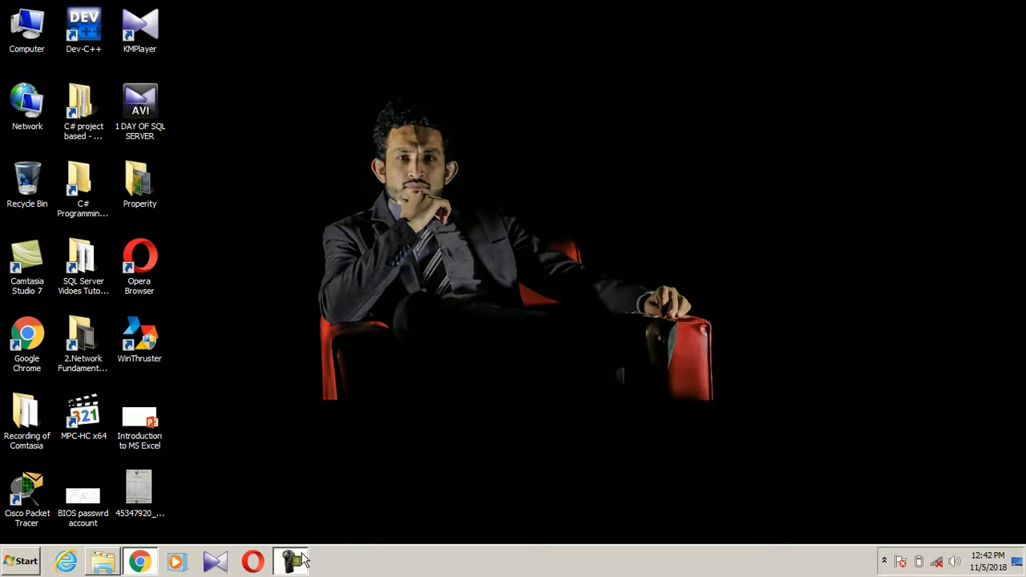